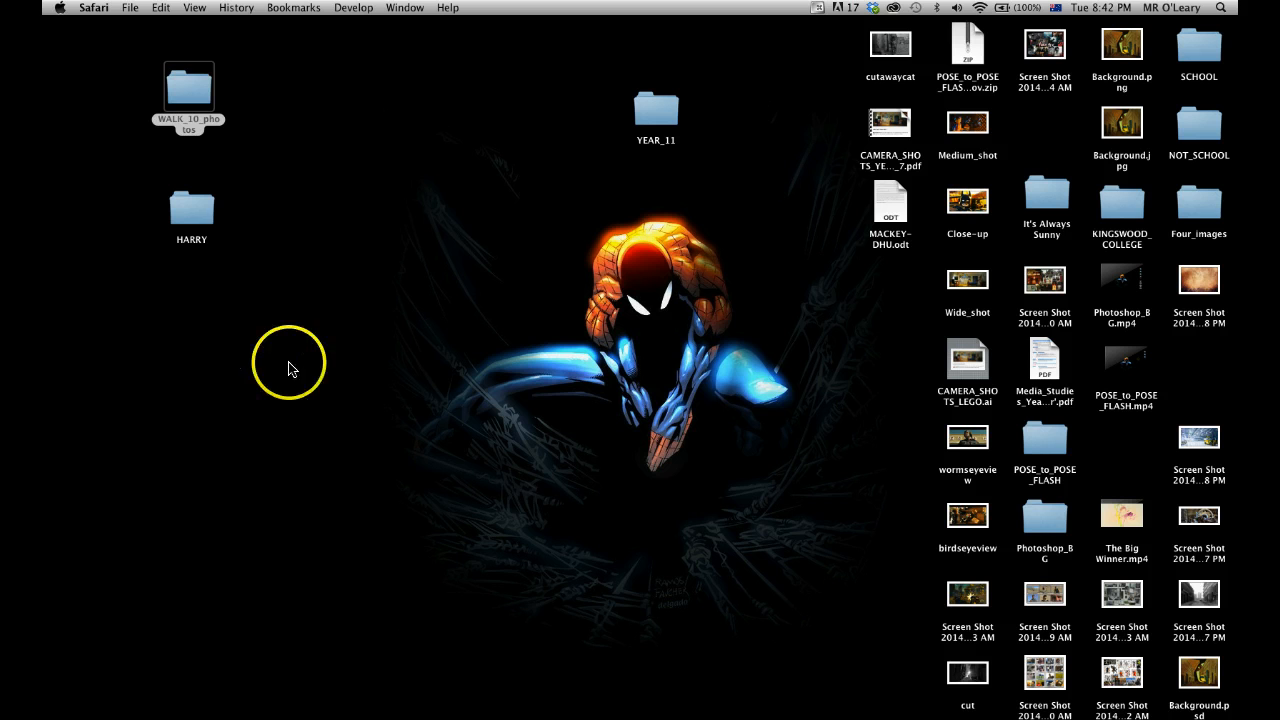
# Preview frame_01.jpg through frame_10.jpg in the desktop folder WALK_10_photos one after another, and close the folder
pyautogui.doubleClick(193, 97)
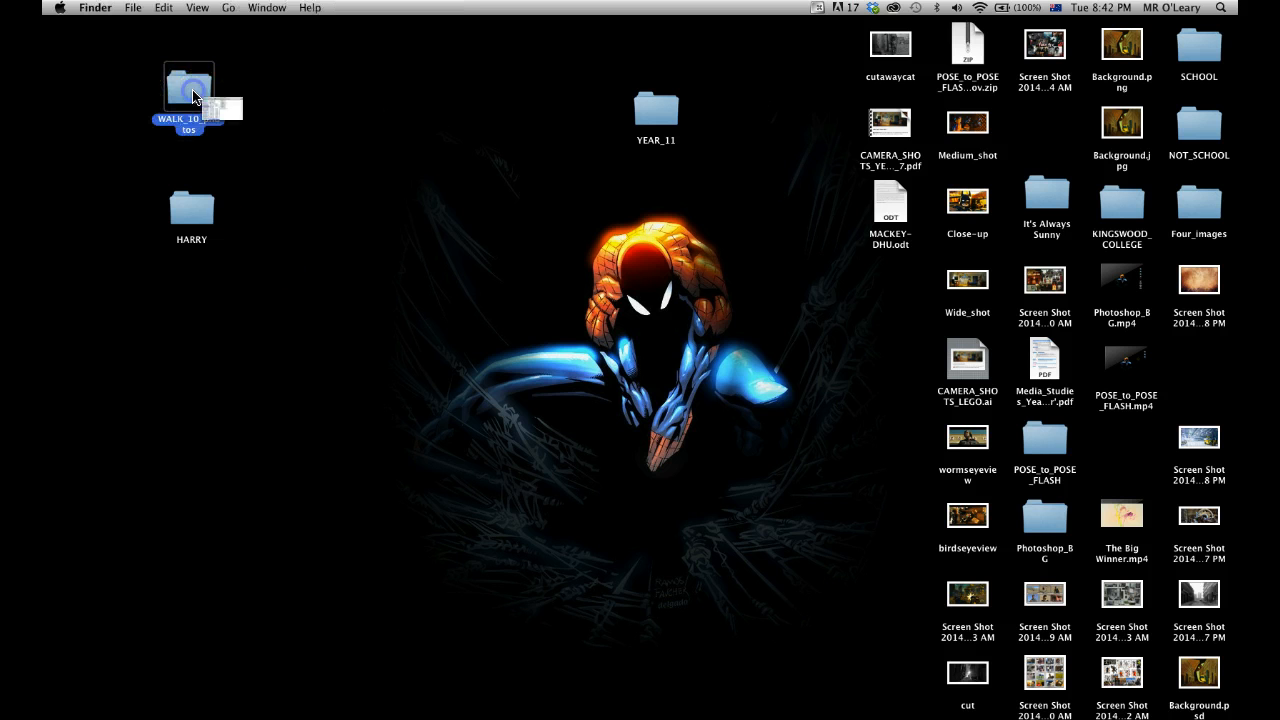
pyautogui.click(644, 276)
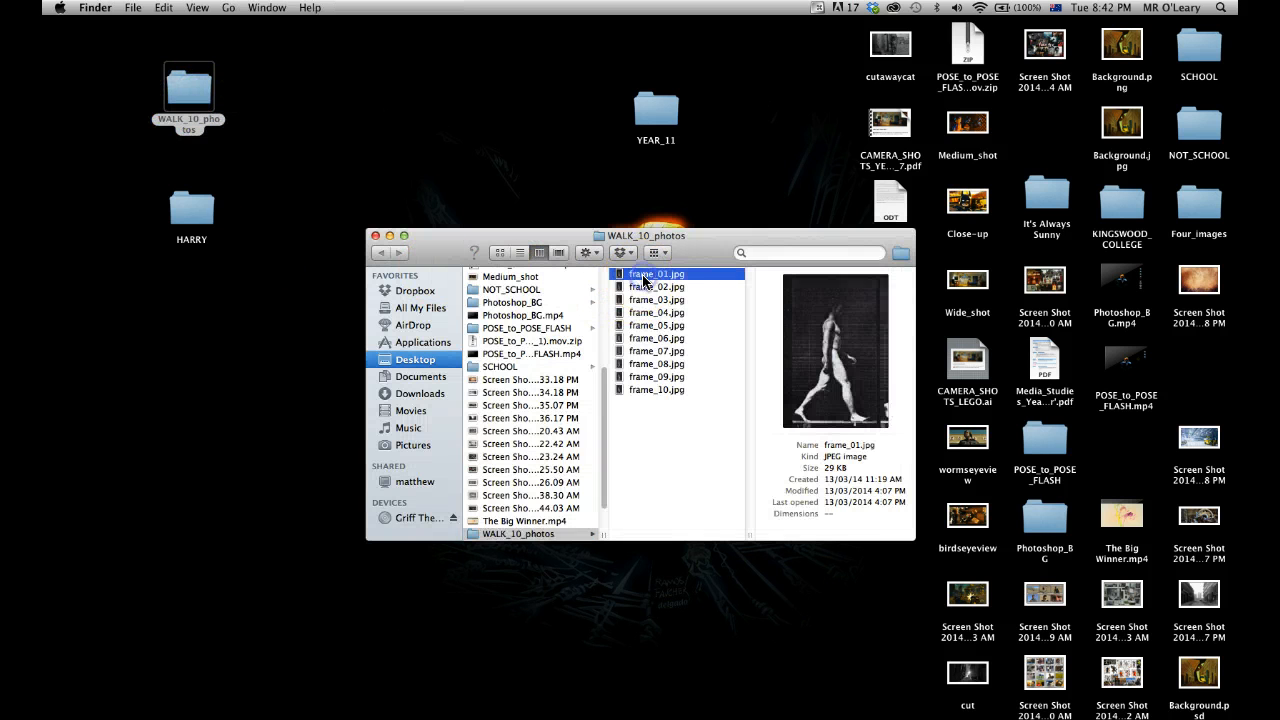
pyautogui.press('Down')
pyautogui.press('Down')
pyautogui.press('Down')
pyautogui.press('Down')
pyautogui.press('Down')
pyautogui.press('Down')
pyautogui.press('Down')
pyautogui.press('Down')
pyautogui.press('Down')
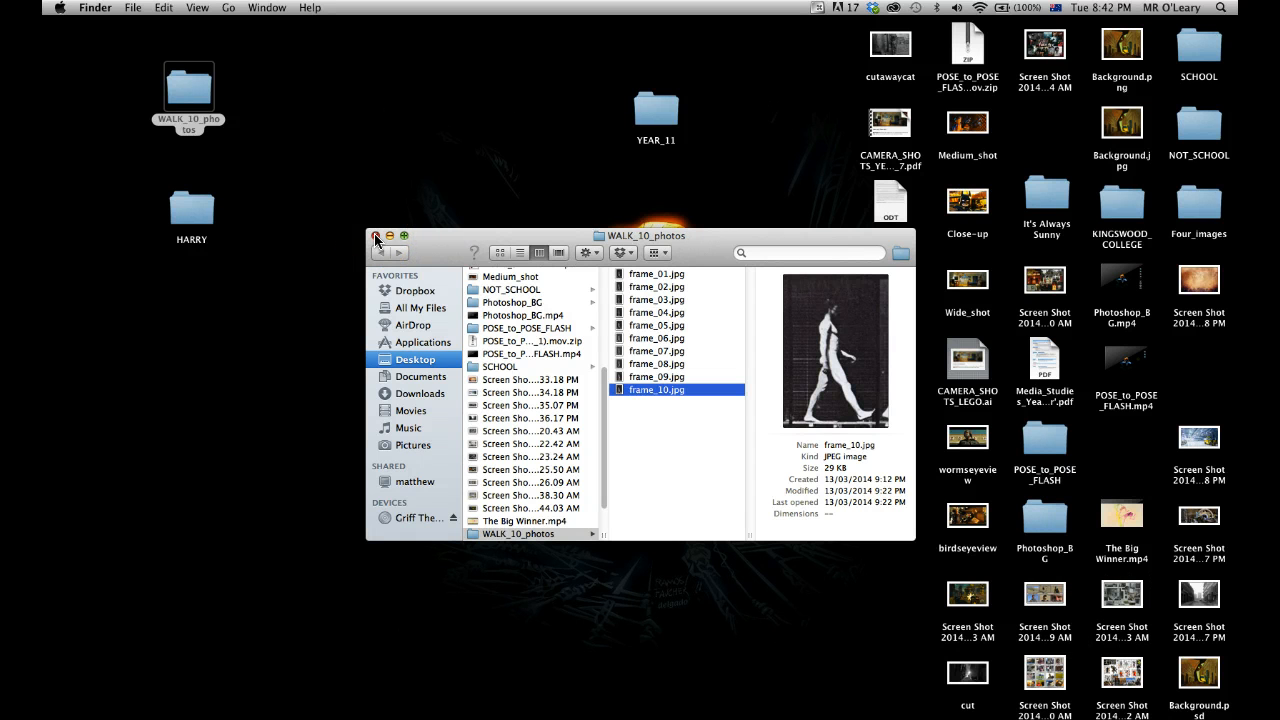
pyautogui.click(376, 237)
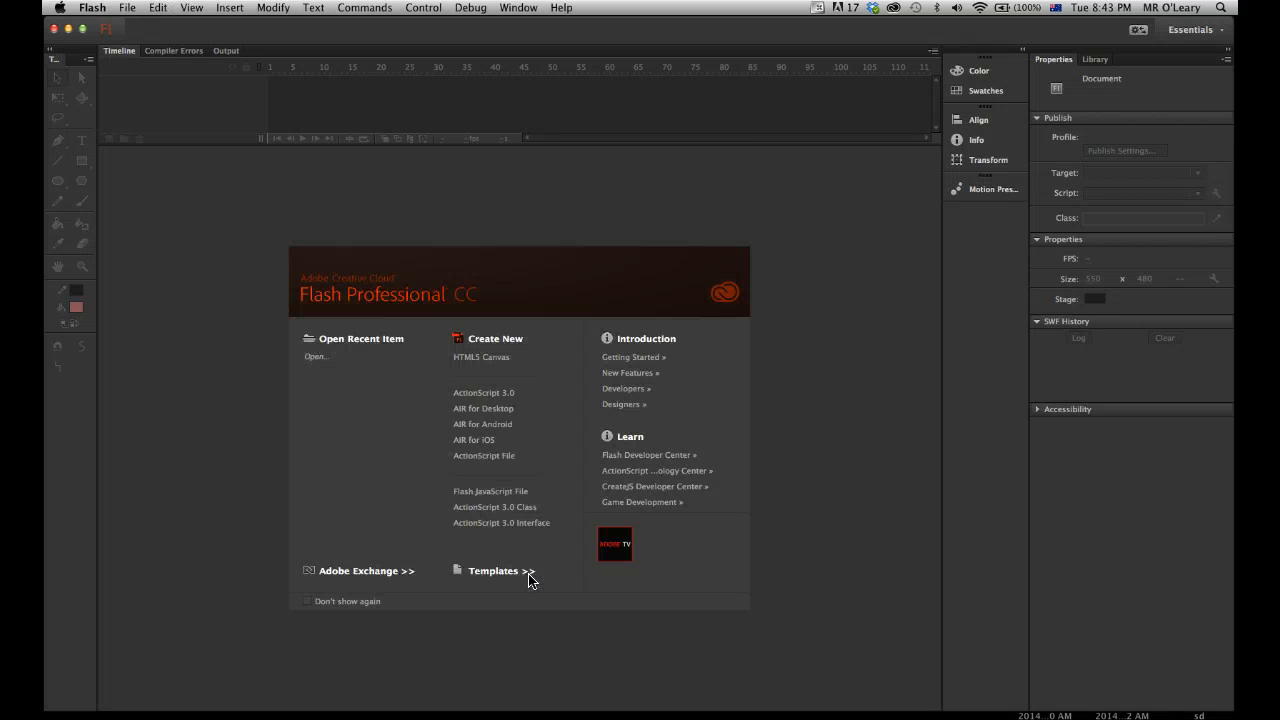
# Create a new ActionScript 3.0 document in Flash Professional with a 550 x 400 px stage
pyautogui.click(468, 396)
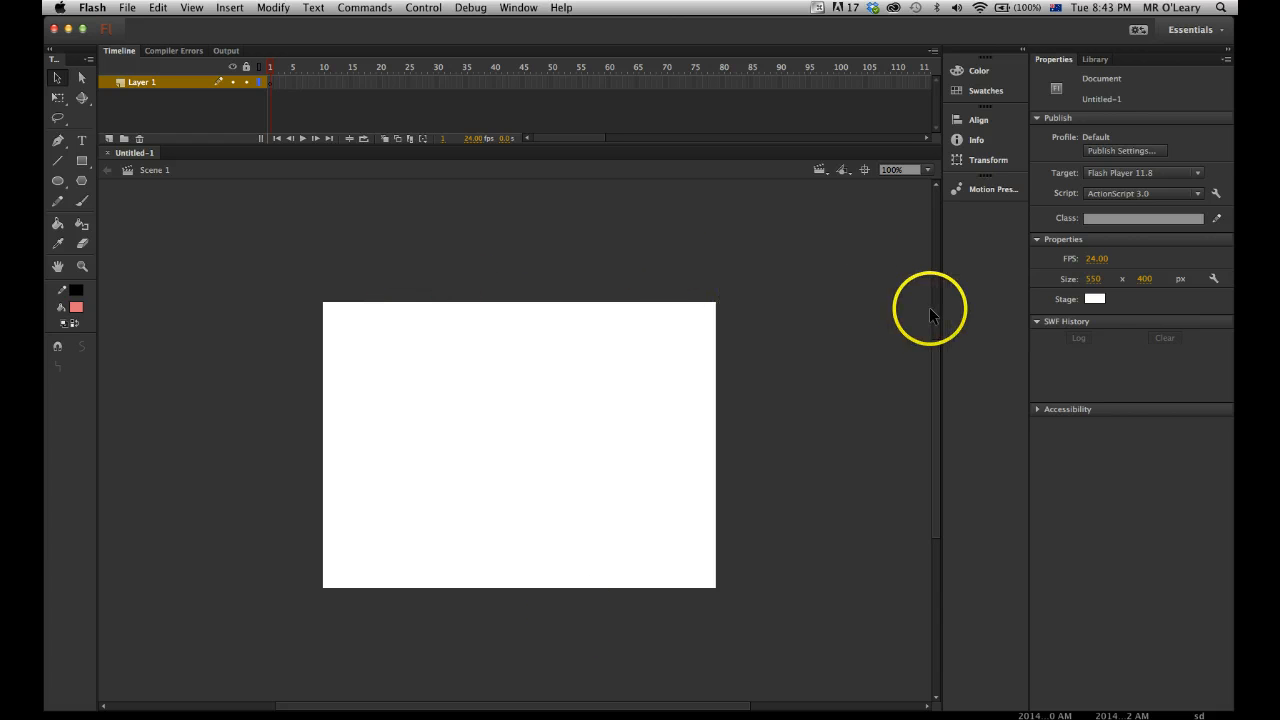
pyautogui.click(1096, 62)
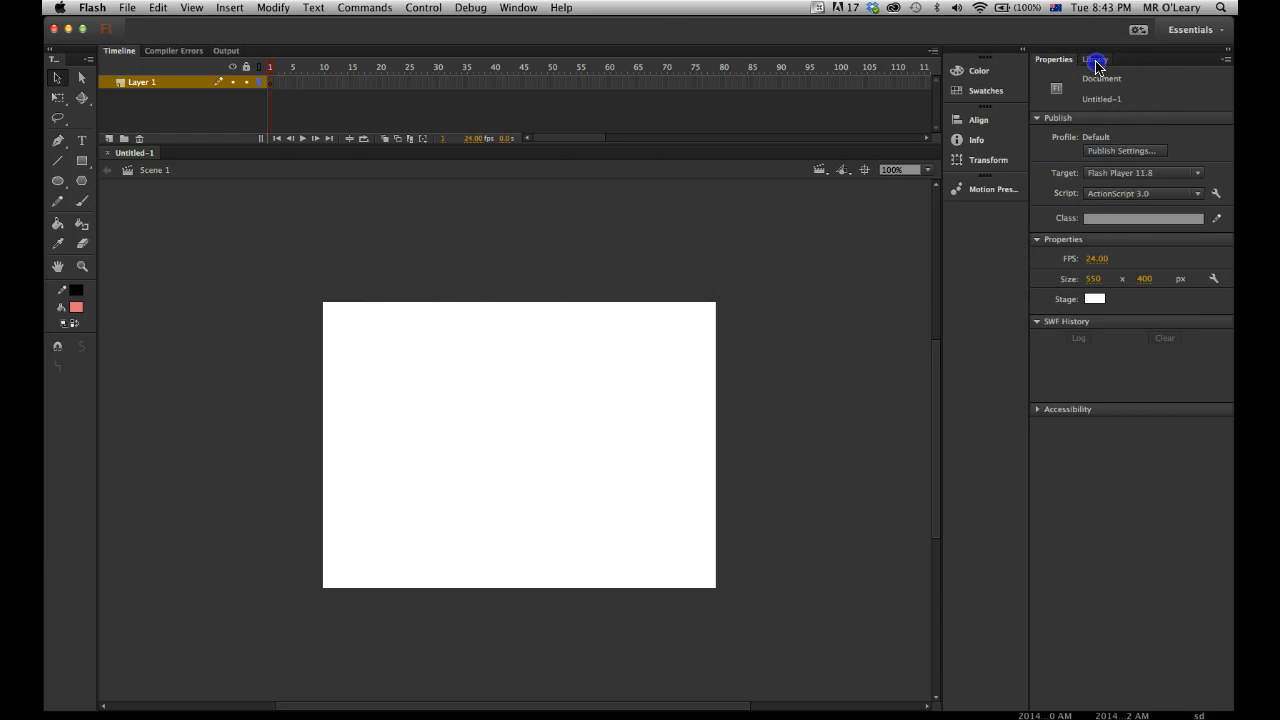
pyautogui.click(1054, 60)
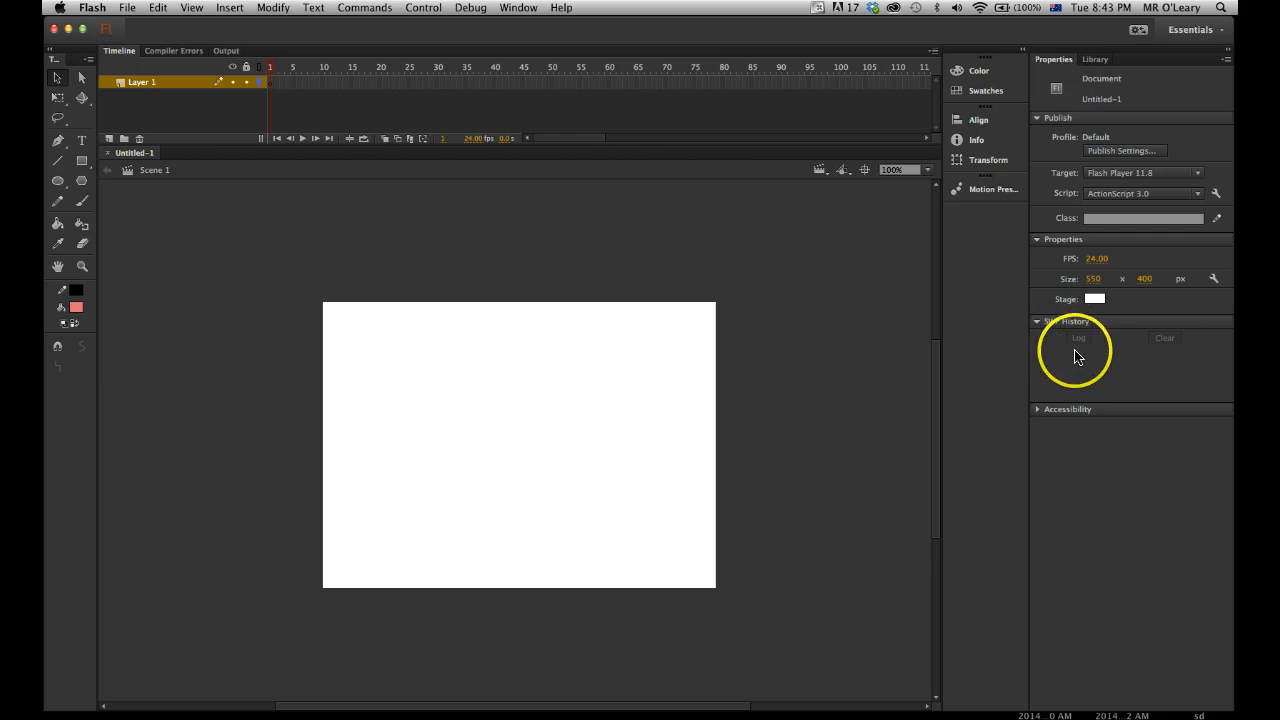
pyautogui.click(1093, 279)
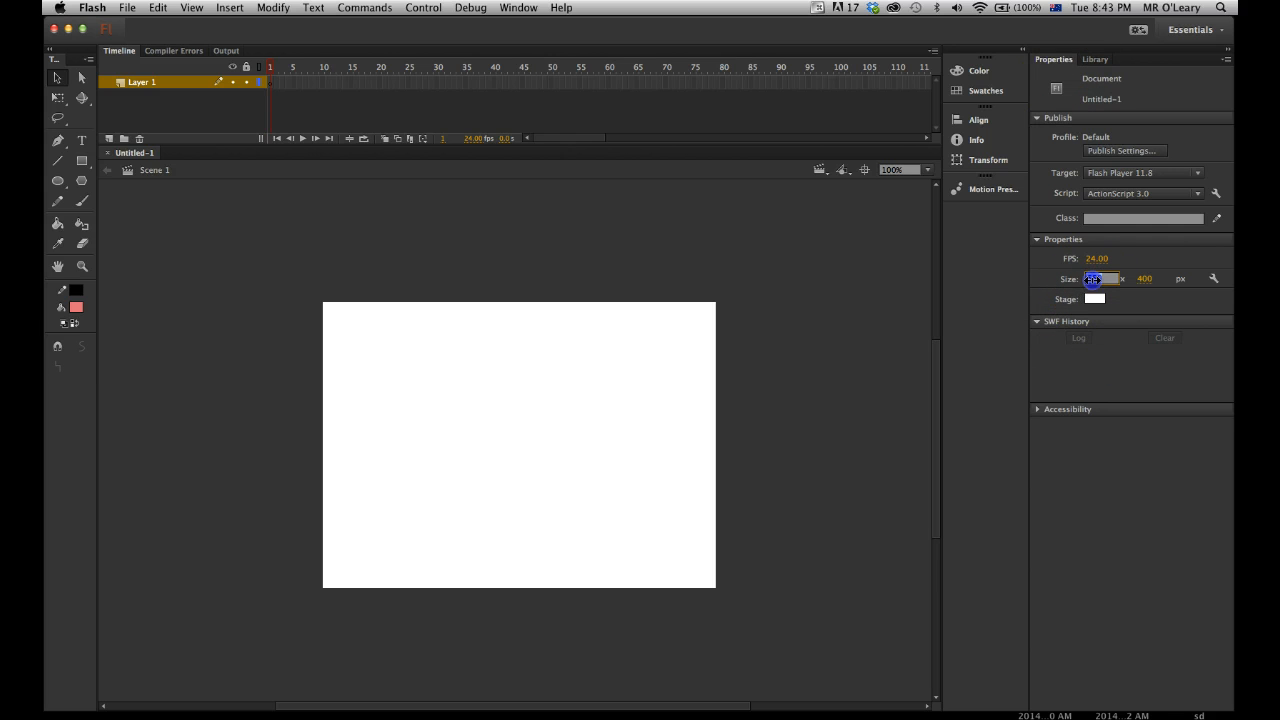
pyautogui.click(1108, 278)
pyautogui.click(1118, 262)
pyautogui.click(1142, 279)
pyautogui.click(1128, 263)
# Import frame_01.jpg through frame_10.jpg from WALK_10_photos into the library and preview several of the imported images
pyautogui.click(127, 8)
pyautogui.moveTo(150, 191)
pyautogui.click(300, 204)
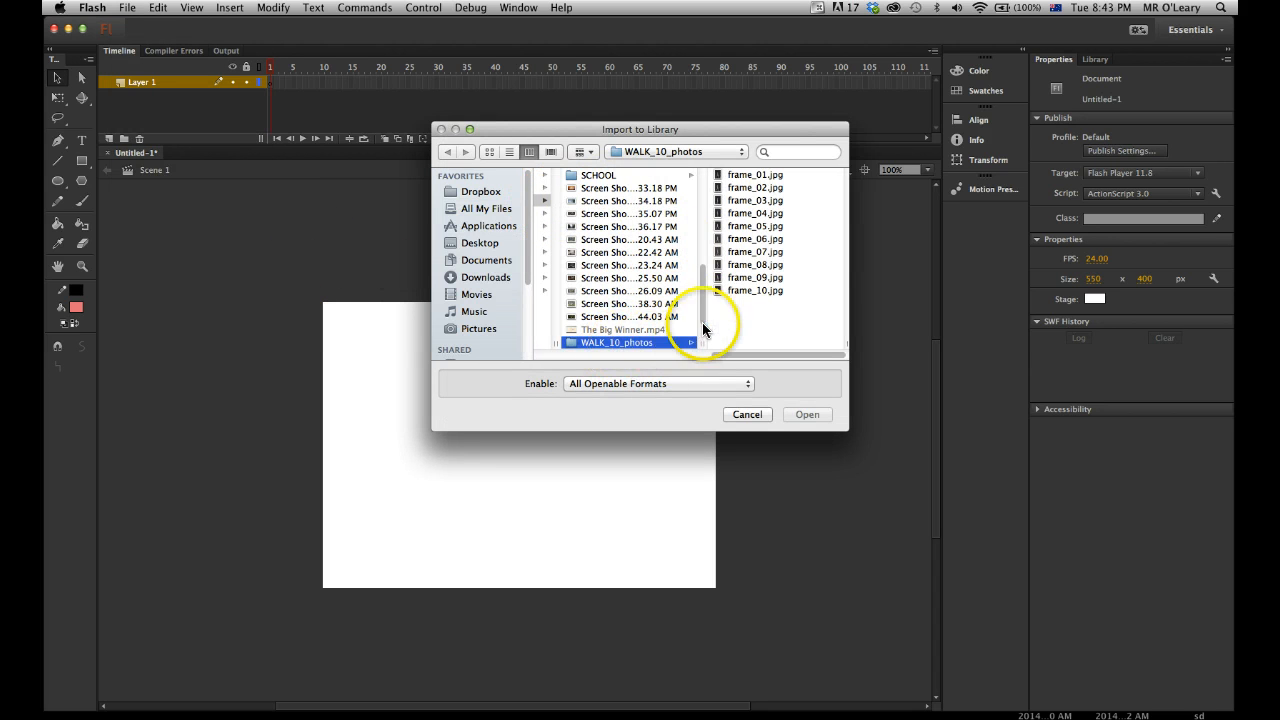
pyautogui.click(742, 177)
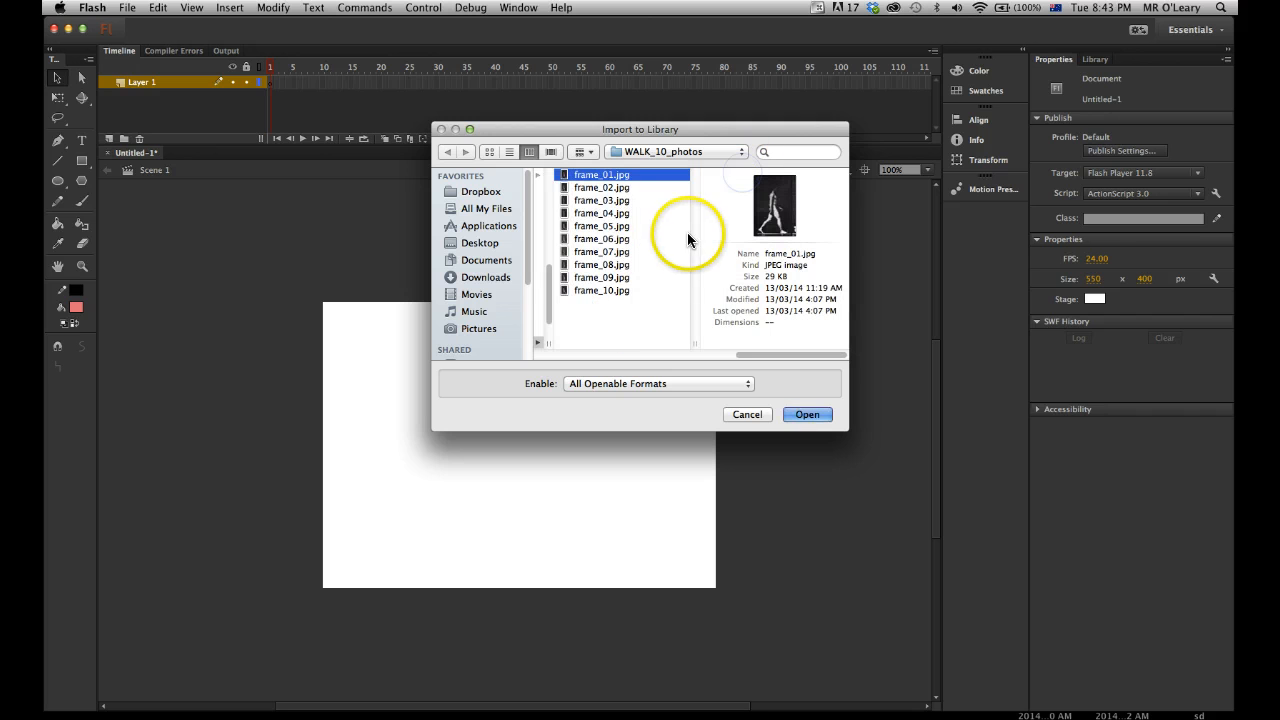
pyautogui.keyDown('shift'); pyautogui.click(603, 291); pyautogui.keyUp('shift')
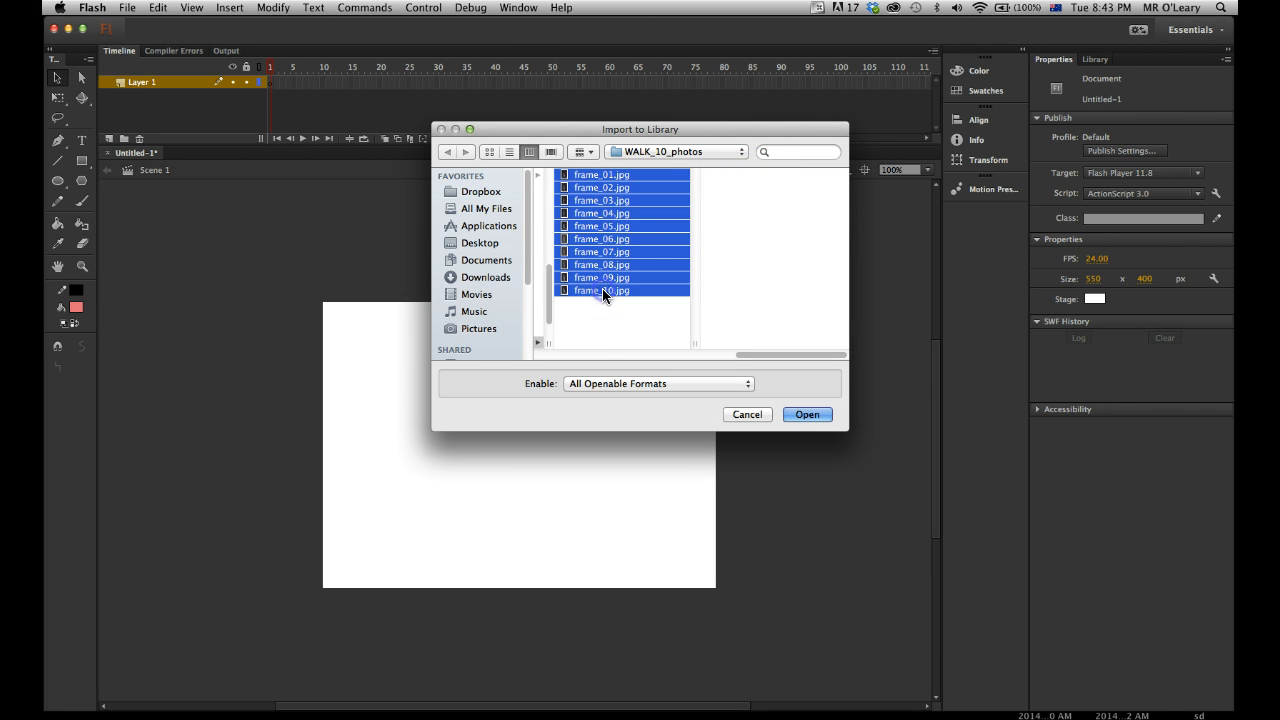
pyautogui.click(806, 414)
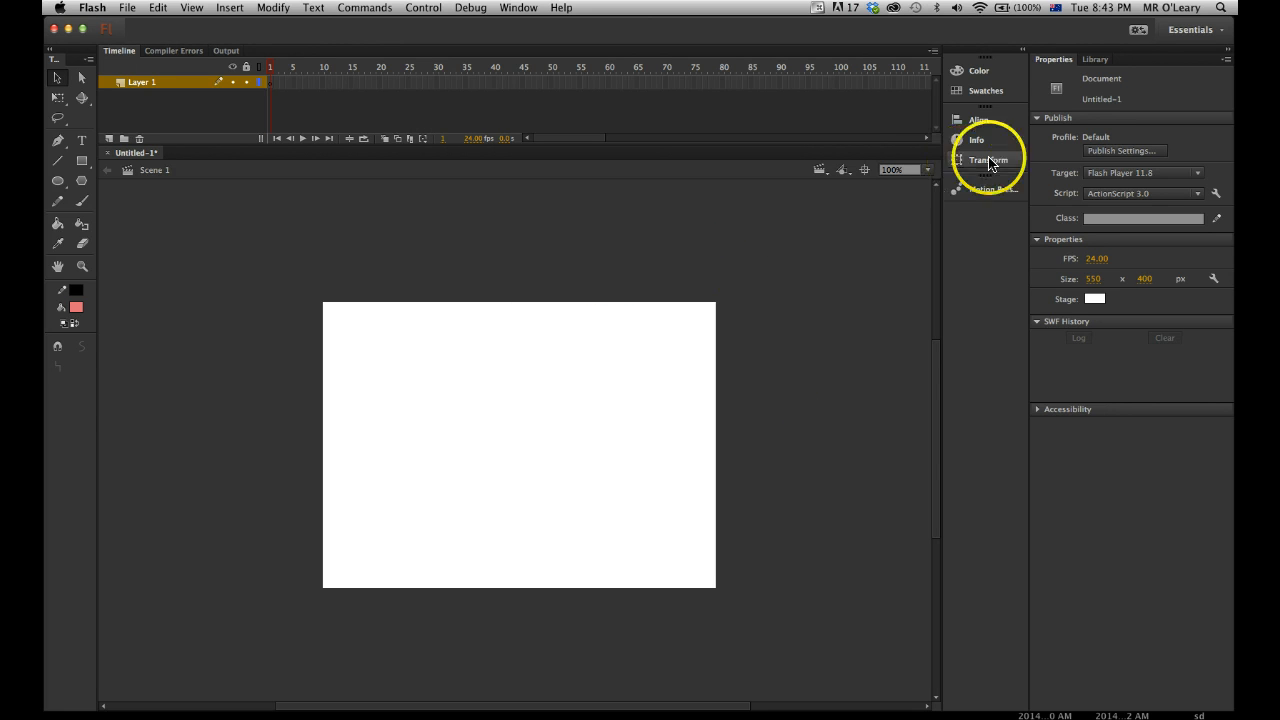
pyautogui.click(1096, 59)
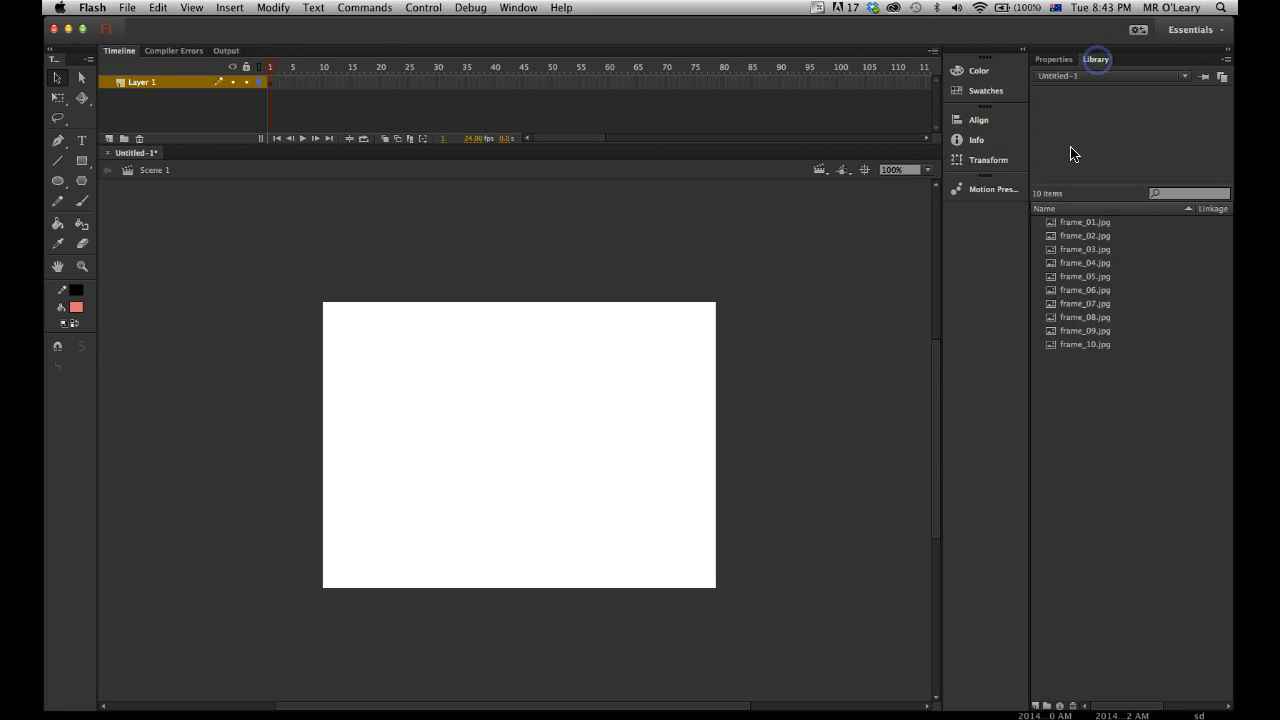
pyautogui.click(1084, 222)
pyautogui.click(1084, 240)
pyautogui.click(1097, 276)
pyautogui.click(1097, 317)
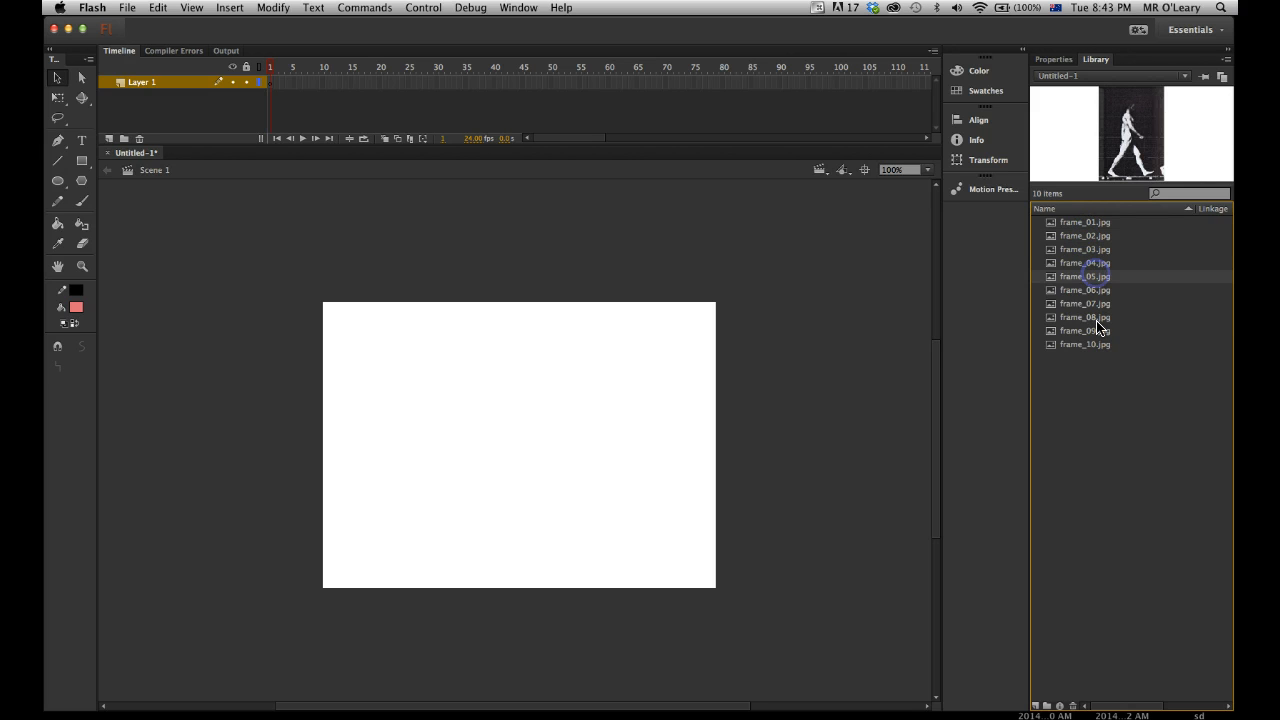
pyautogui.click(1090, 222)
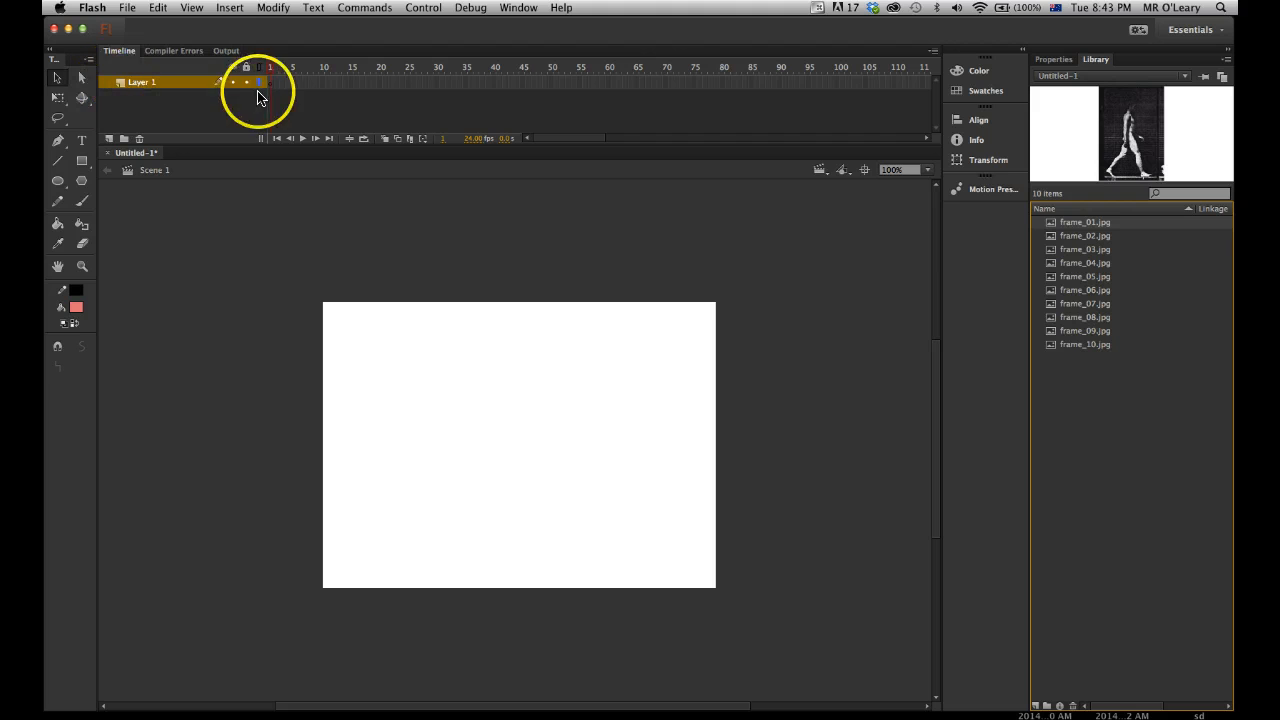
# Rename the timeline's only layer as photo
pyautogui.doubleClick(143, 82)
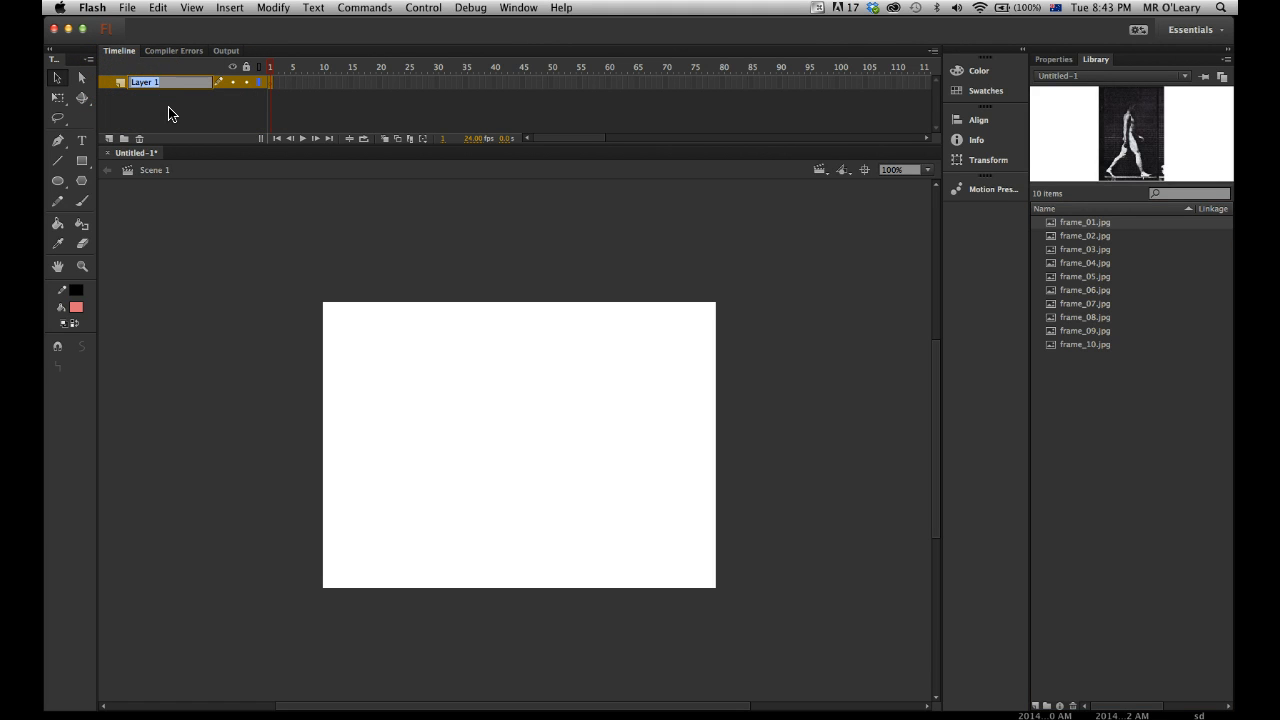
pyautogui.write('photo')
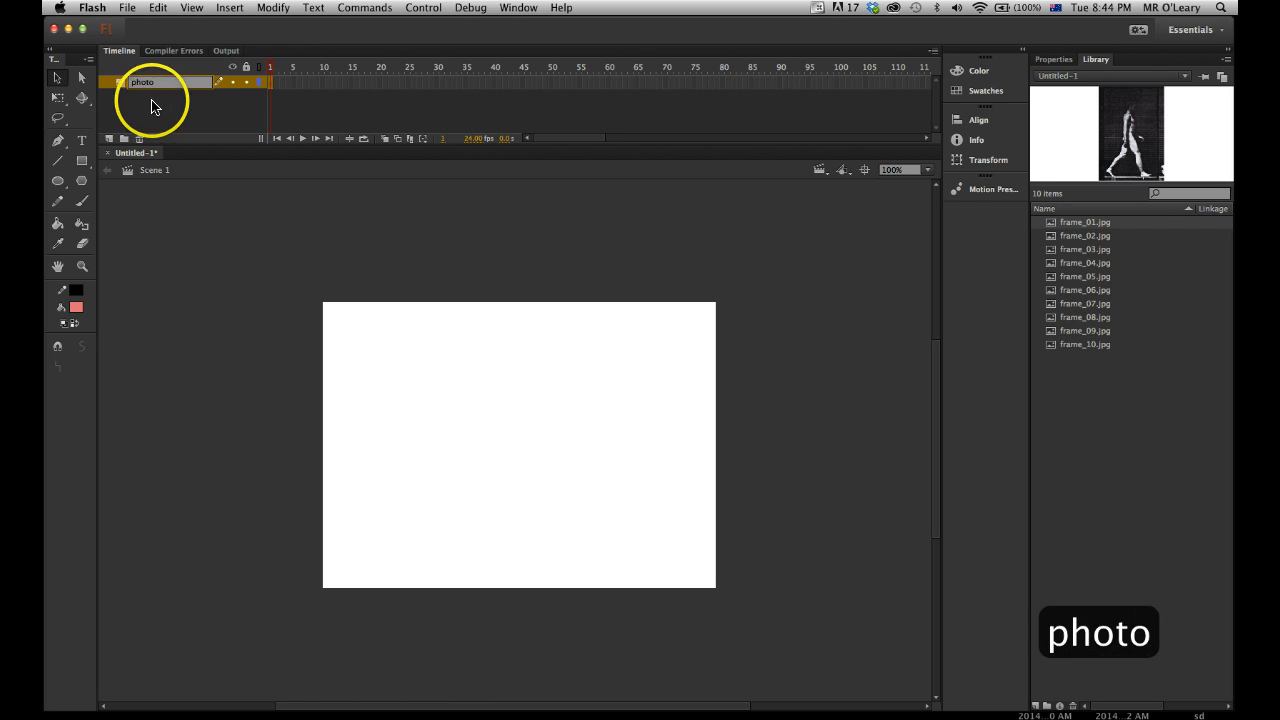
pyautogui.click(209, 117)
pyautogui.click(519, 403)
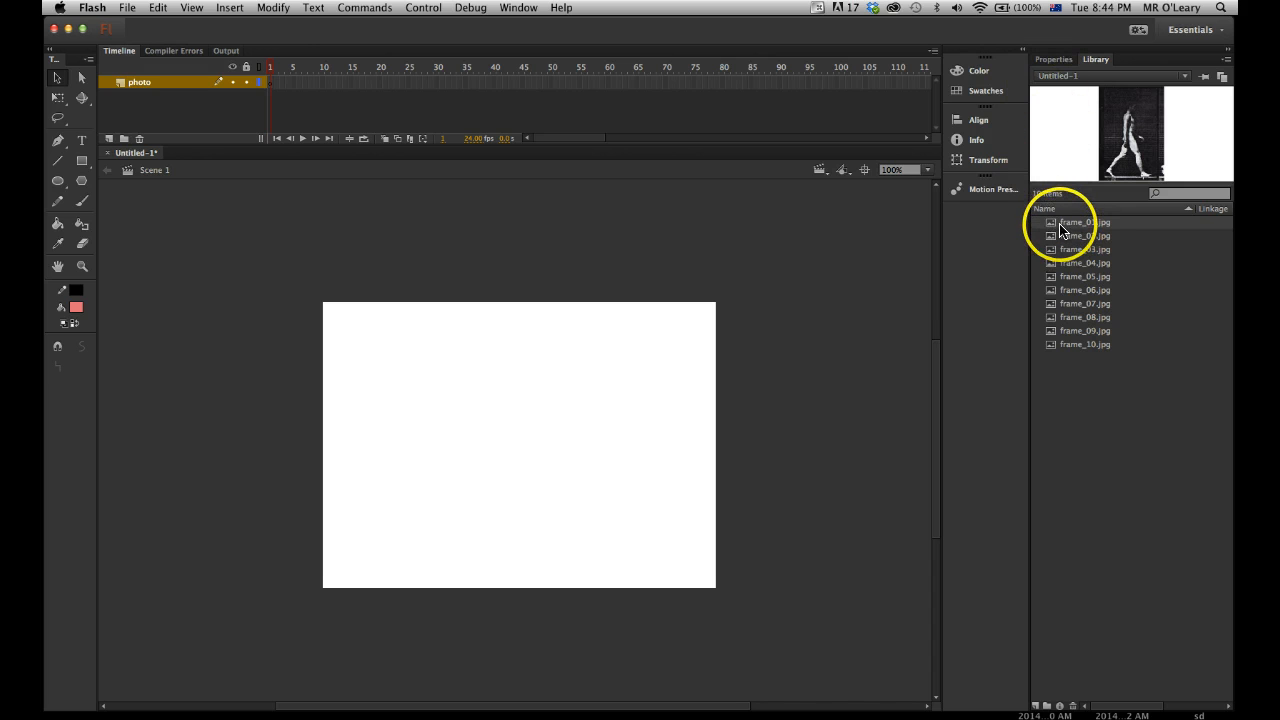
# Place frame_01.jpg from the library near the centre of the stage on the photo layer
pyautogui.moveTo(1053, 225); pyautogui.dragTo(653, 381)
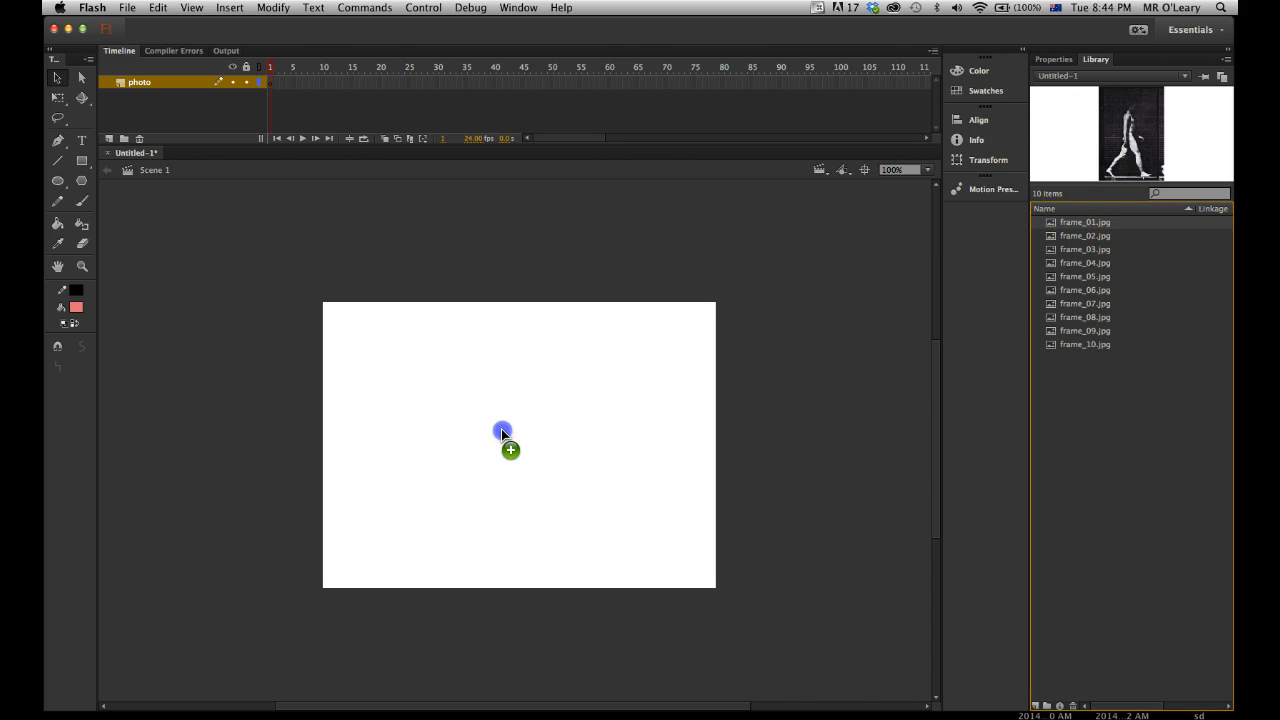
pyautogui.moveTo(523, 442)
pyautogui.mouseDown()
pyautogui.moveTo(511, 447)
pyautogui.moveTo(529, 412)
pyautogui.moveTo(527, 438)
pyautogui.mouseUp()
pyautogui.click(583, 443)
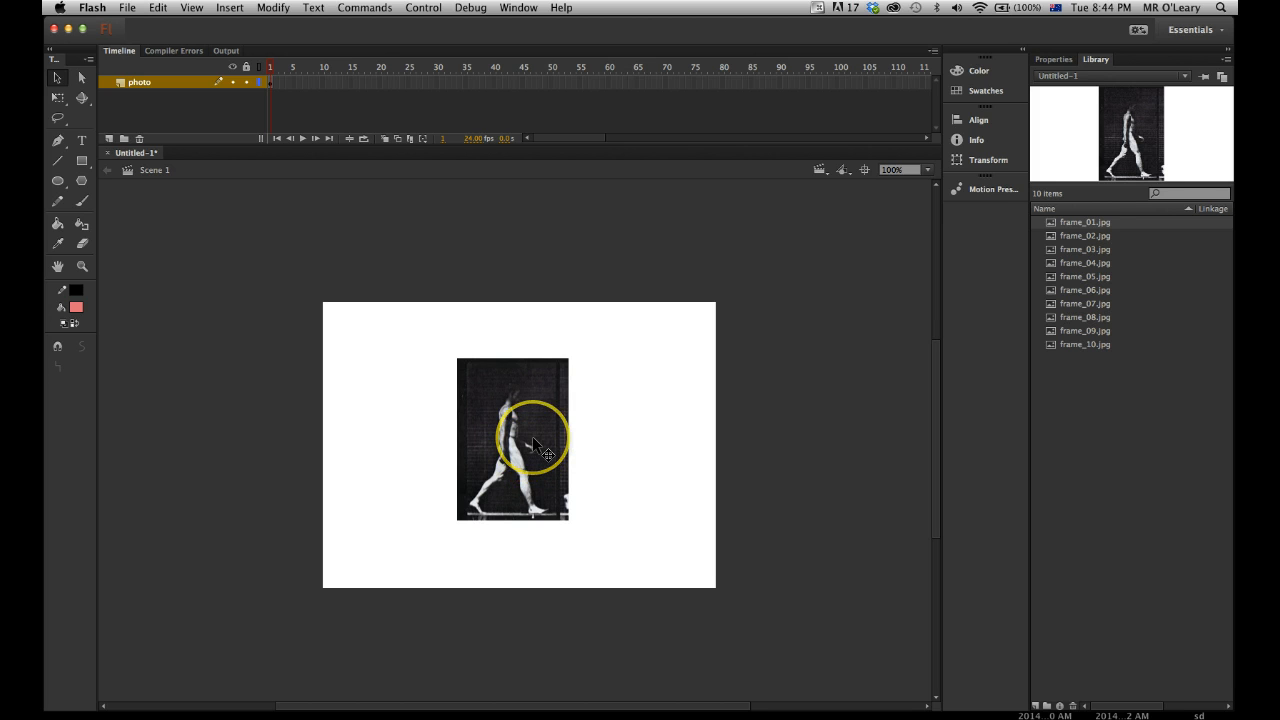
# Insert a keyframe at frame 2 of the photo layer and compare it with frame 1
pyautogui.press('z')
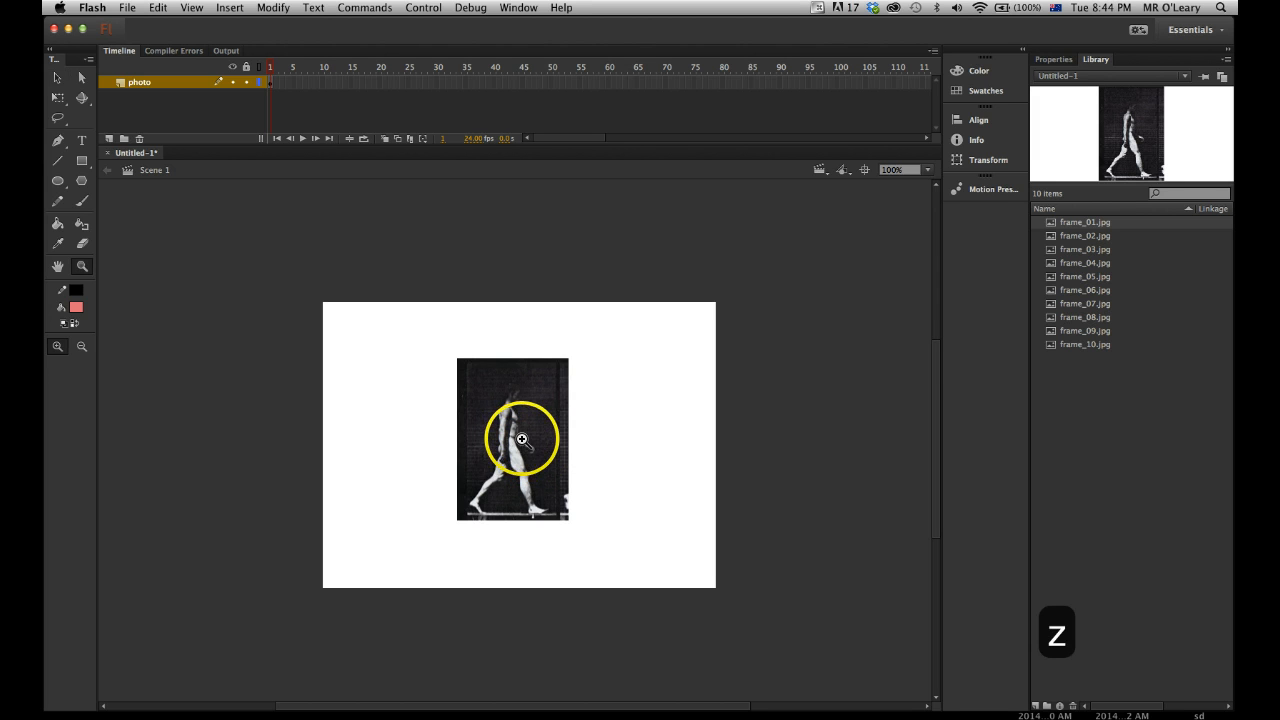
pyautogui.click(521, 439)
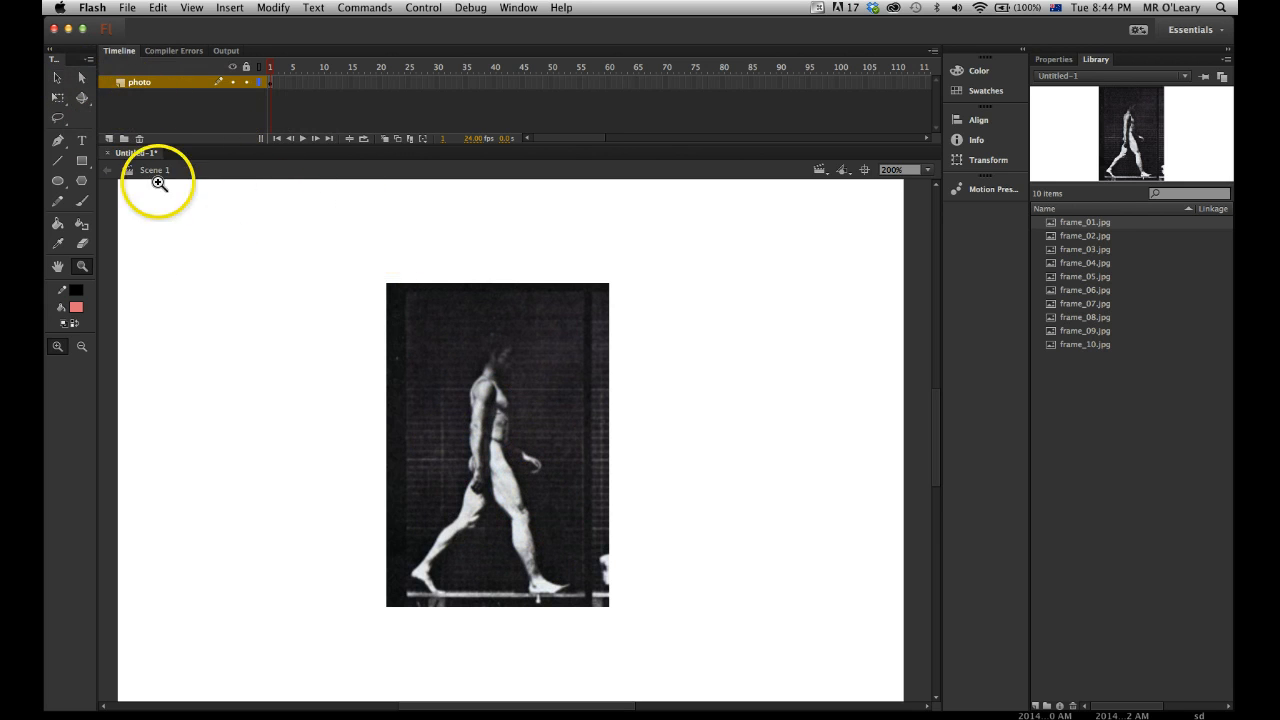
pyautogui.click(56, 82)
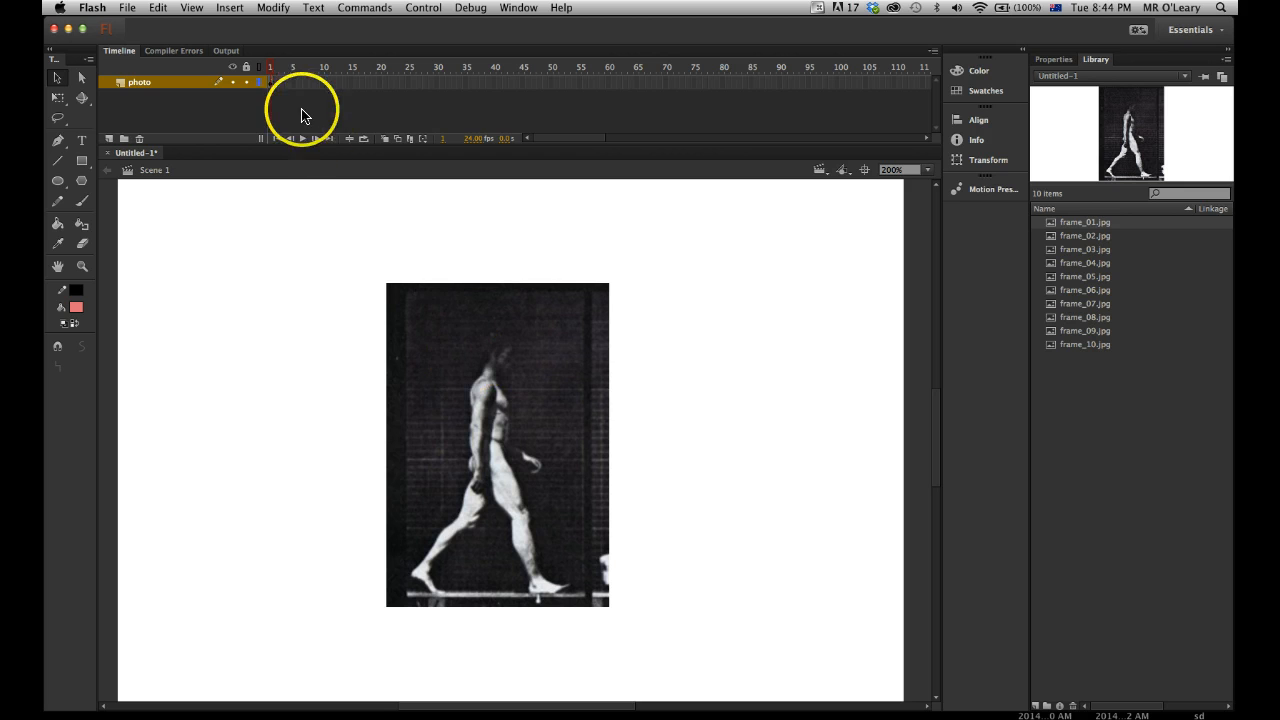
pyautogui.press('F6')
pyautogui.press(',')
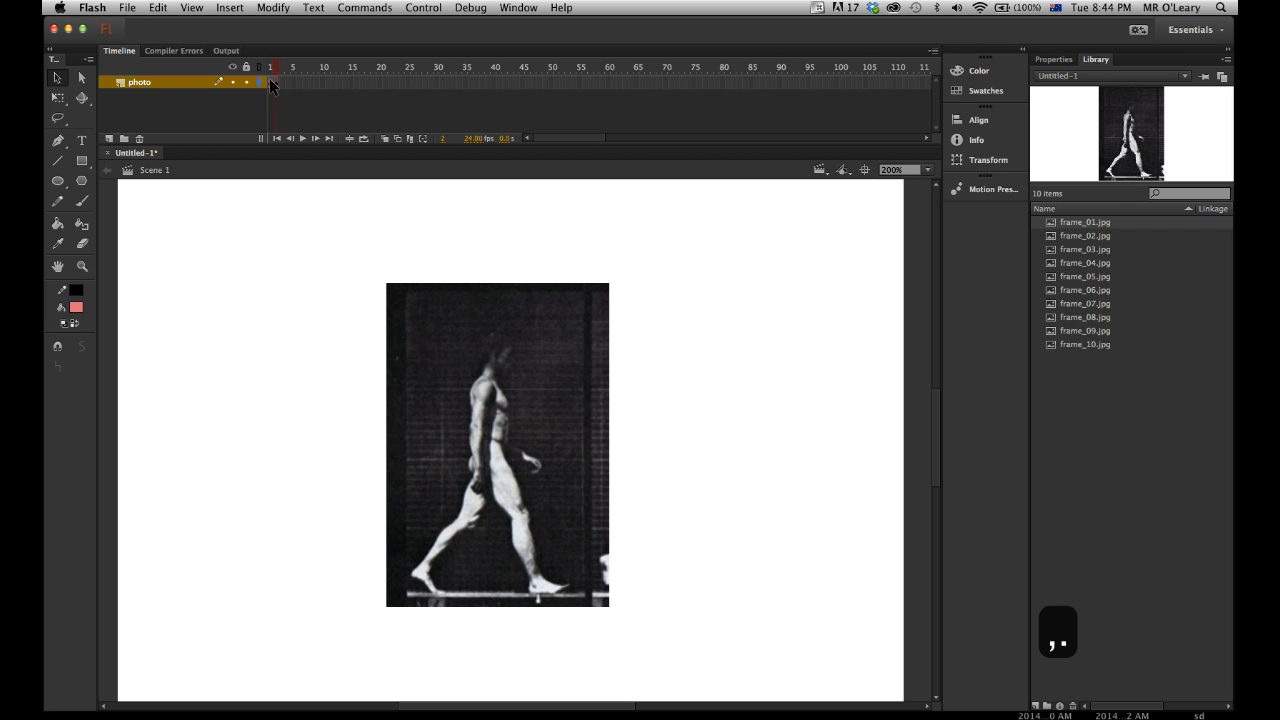
pyautogui.press(',')
pyautogui.press(',')
pyautogui.press('.')
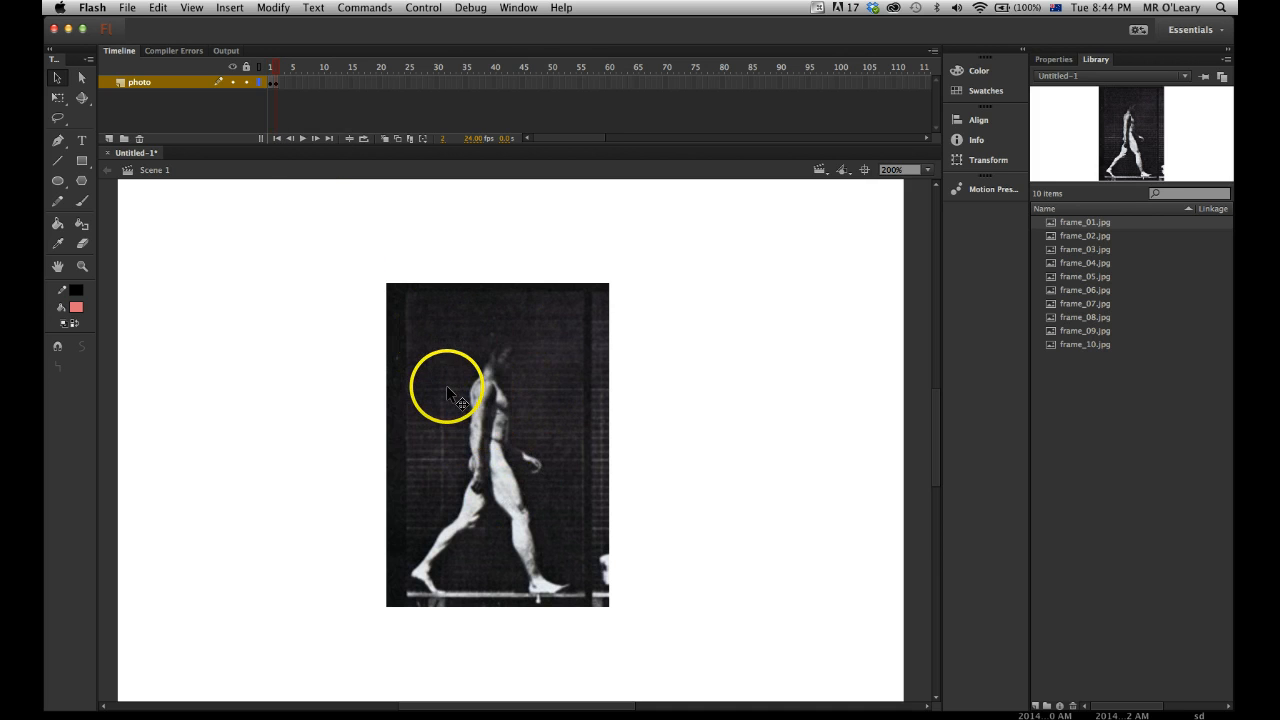
pyautogui.press(',')
pyautogui.press('.')
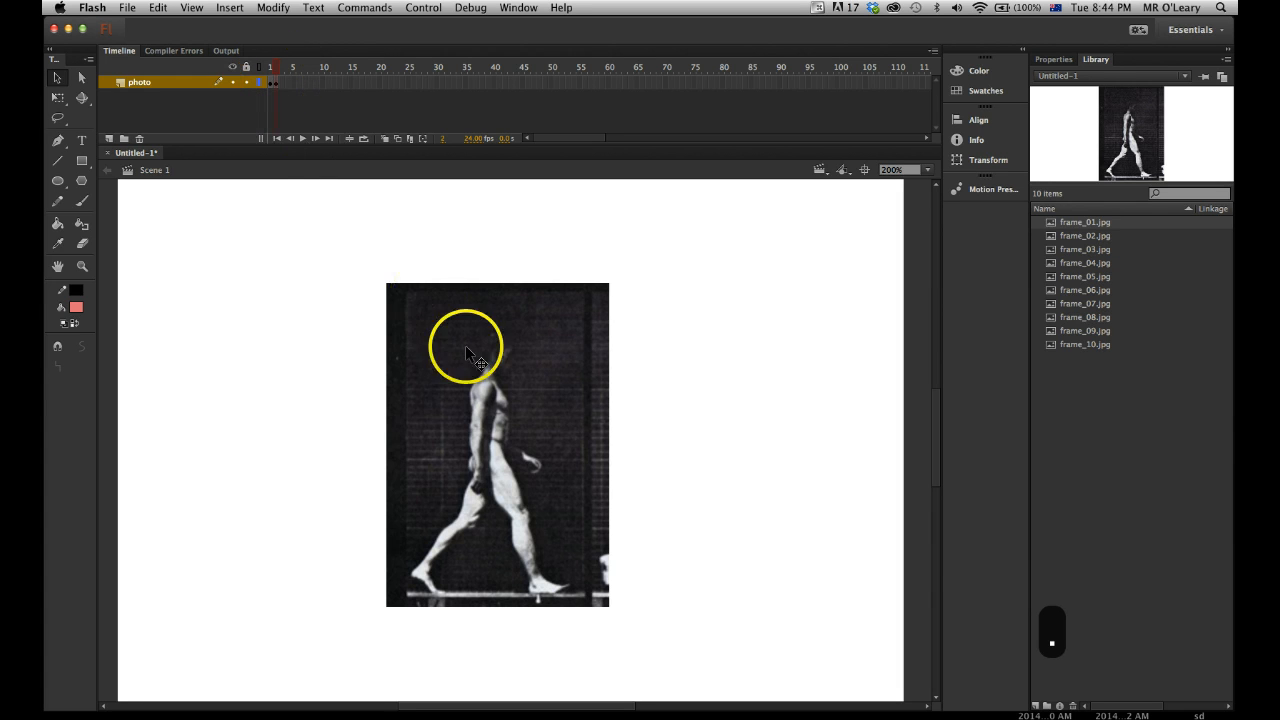
# Swap the bitmap at frame 2 of the photo layer for frame_02.jpg
pyautogui.rightClick(499, 350)
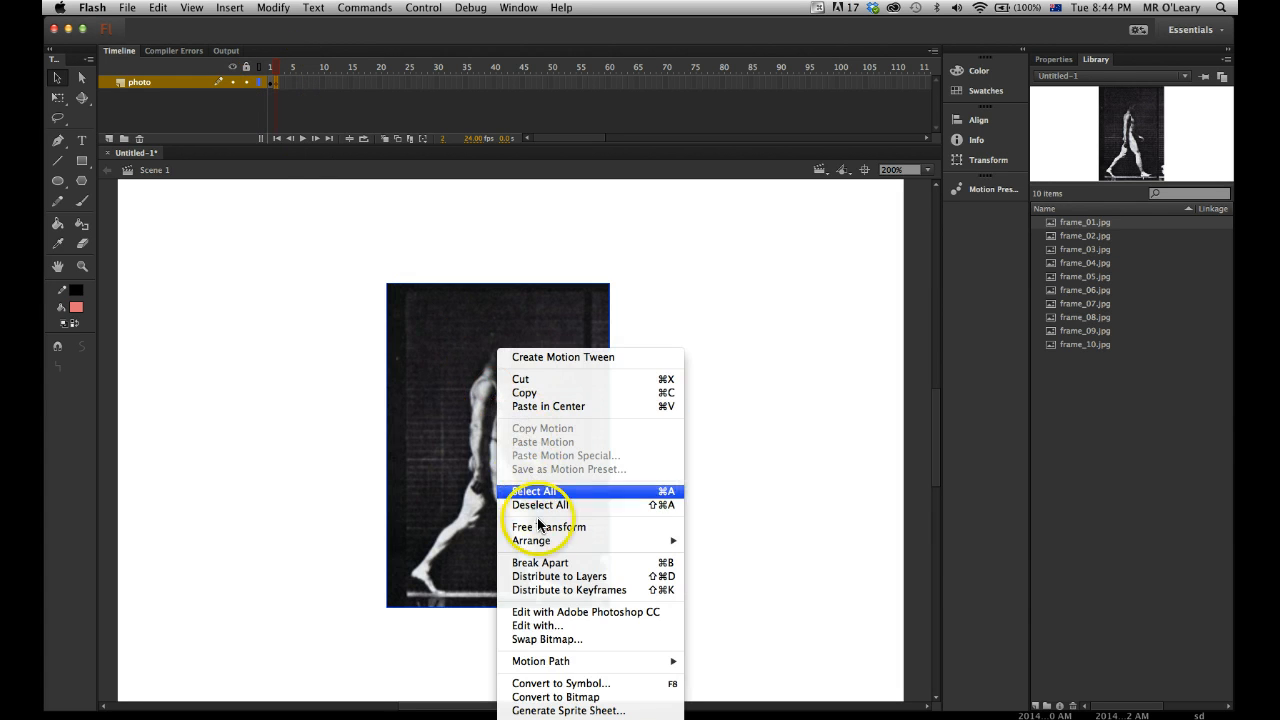
pyautogui.click(526, 638)
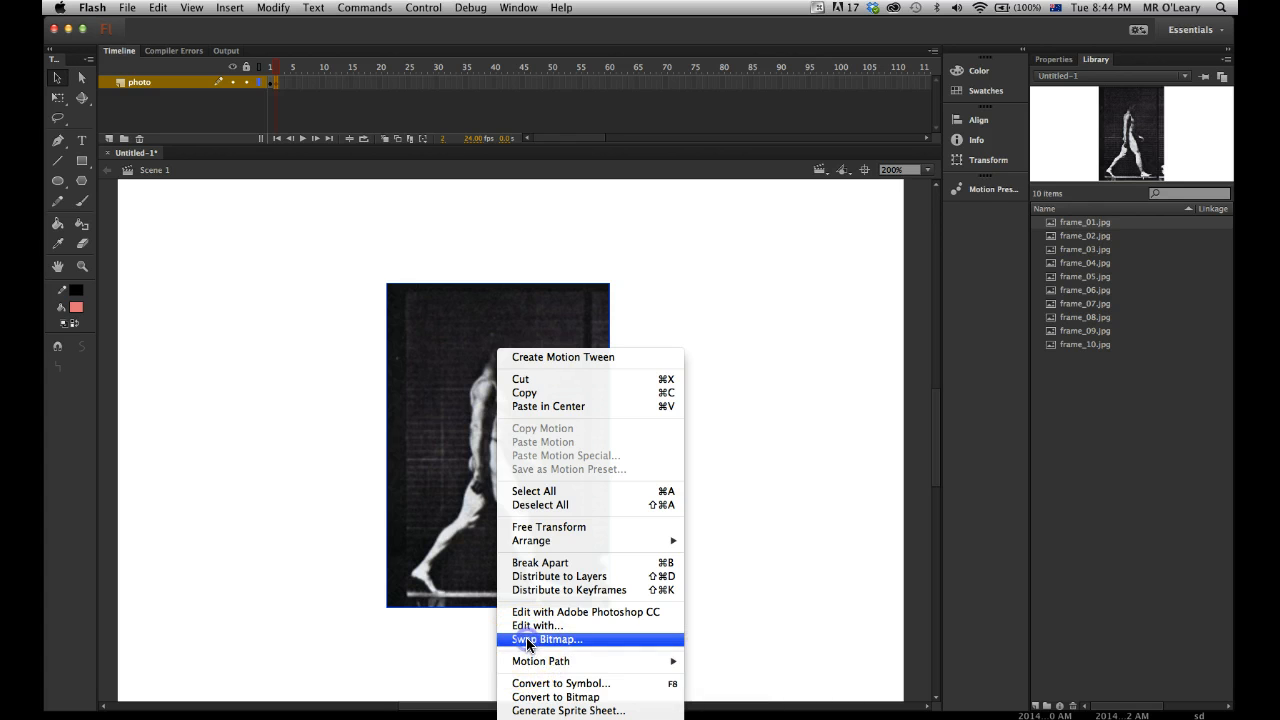
pyautogui.click(588, 272)
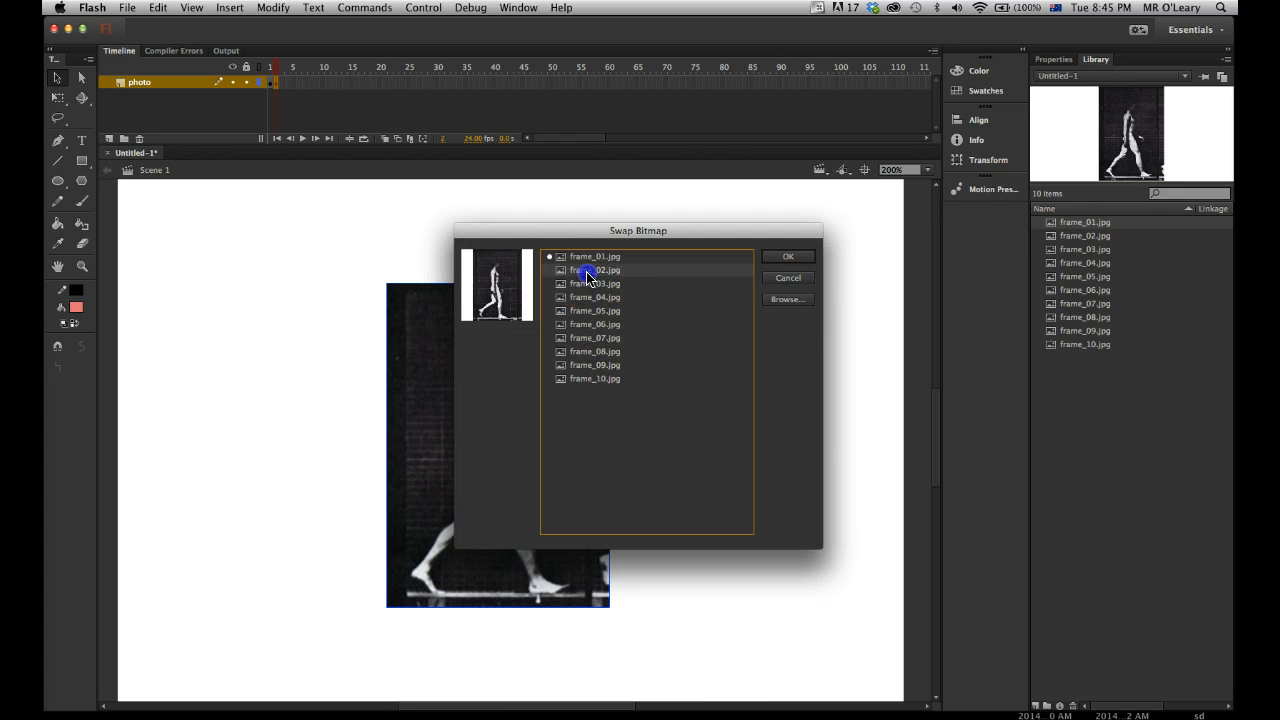
pyautogui.click(800, 258)
# Flip back and forth between frames 1 and 2 to examine how the walking figure's pose changes
pyautogui.press(',')
pyautogui.press('.')
pyautogui.press(',')
pyautogui.press('.')
pyautogui.press(',')
pyautogui.press('.')
pyautogui.press(',')
pyautogui.press('.')
pyautogui.press(',')
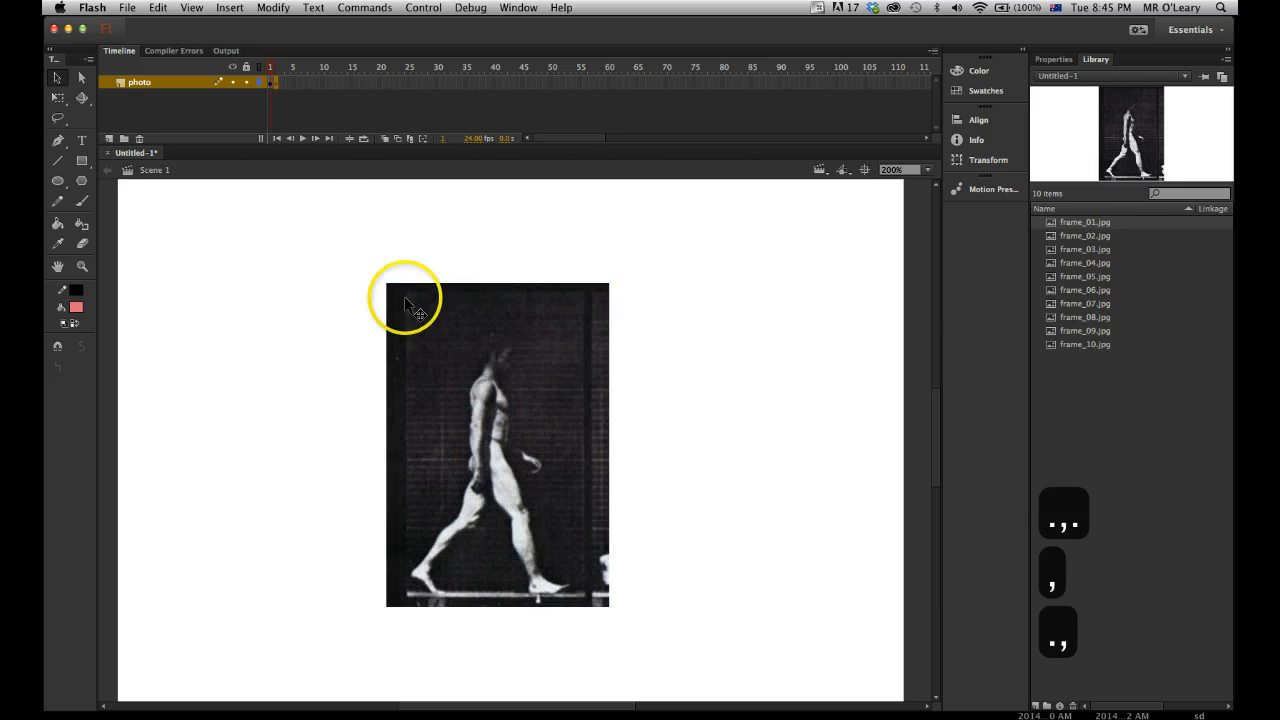
pyautogui.press('.')
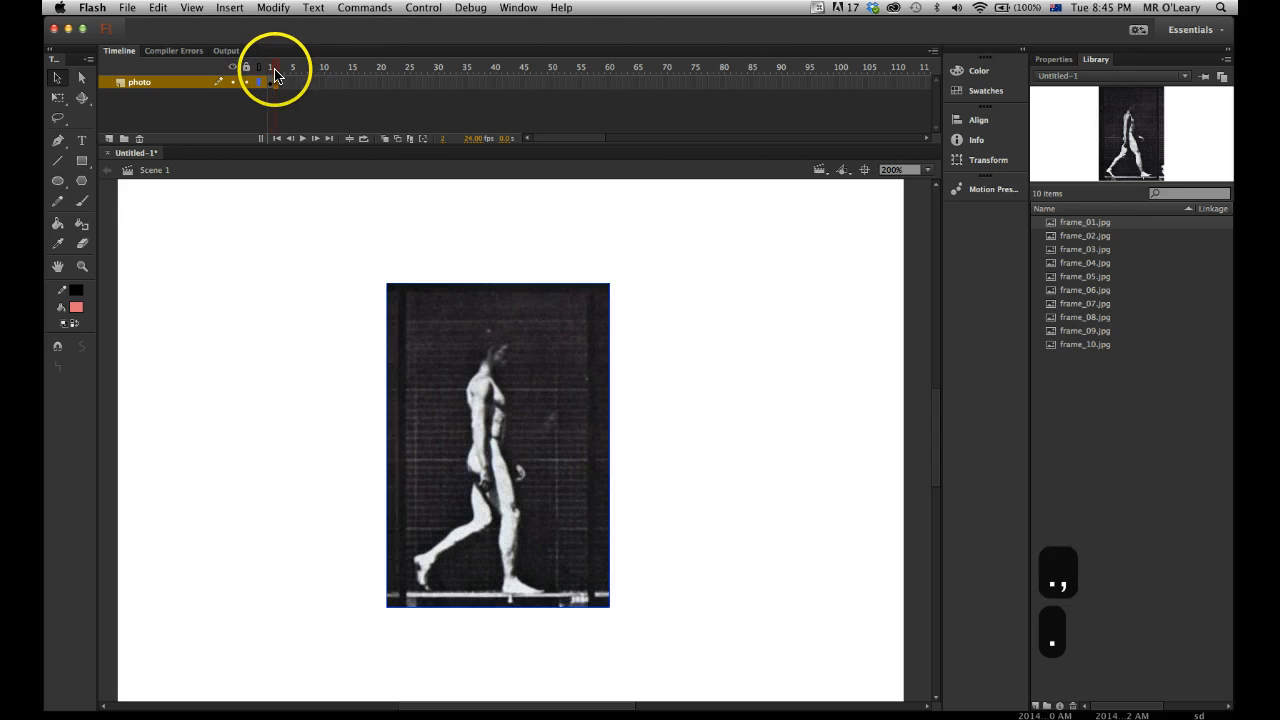
# Insert a keyframe at frame 3 of the photo layer and swap its bitmap for frame_03.jpg
pyautogui.click(276, 76)
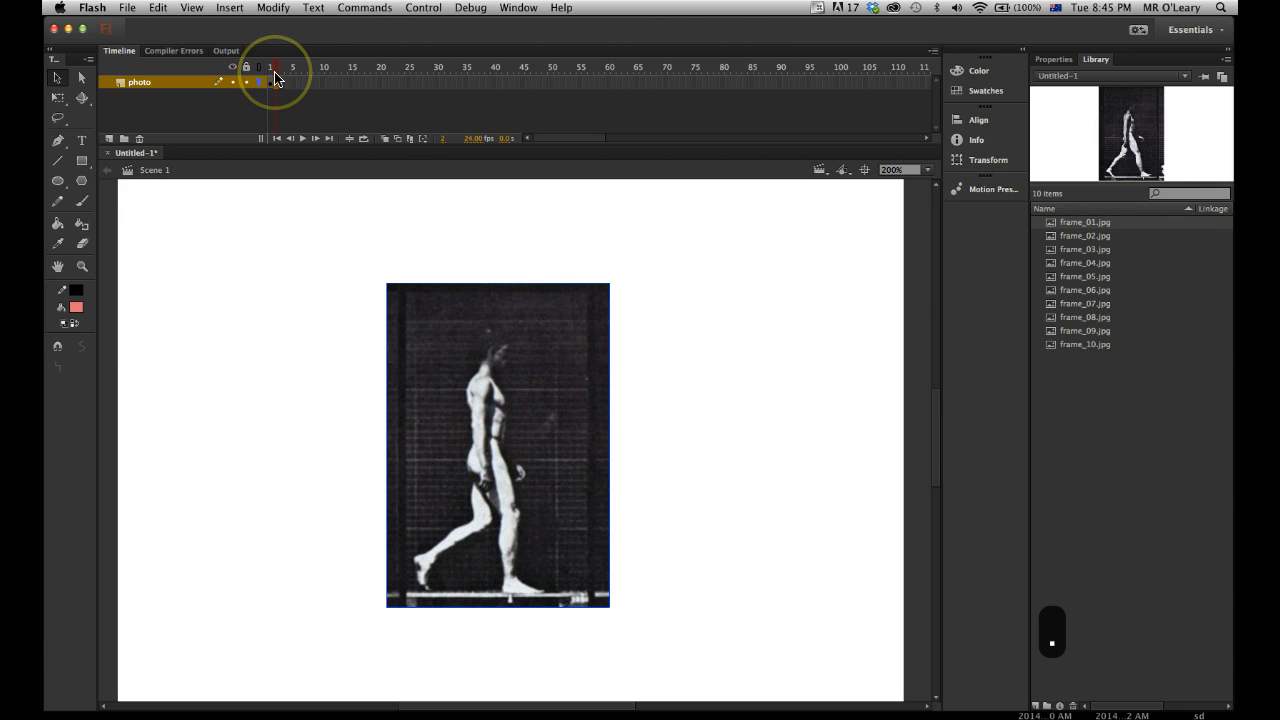
pyautogui.click(280, 82)
pyautogui.press('F6')
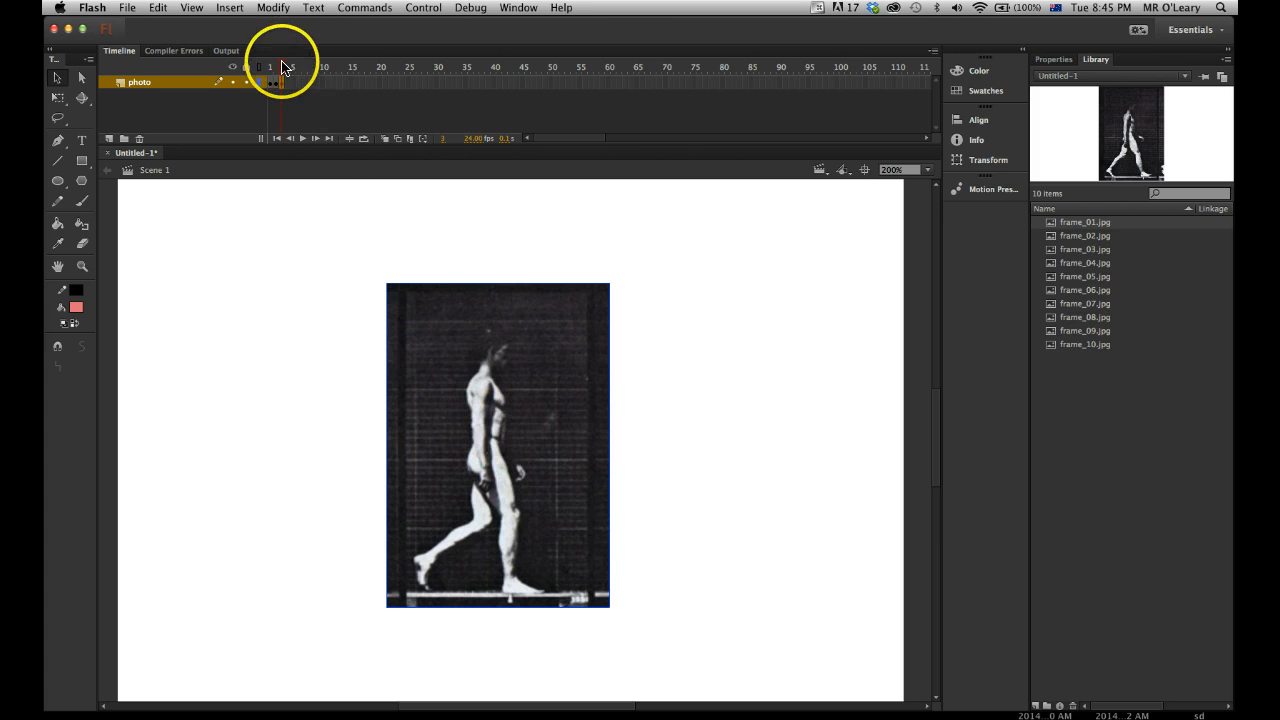
pyautogui.rightClick(490, 415)
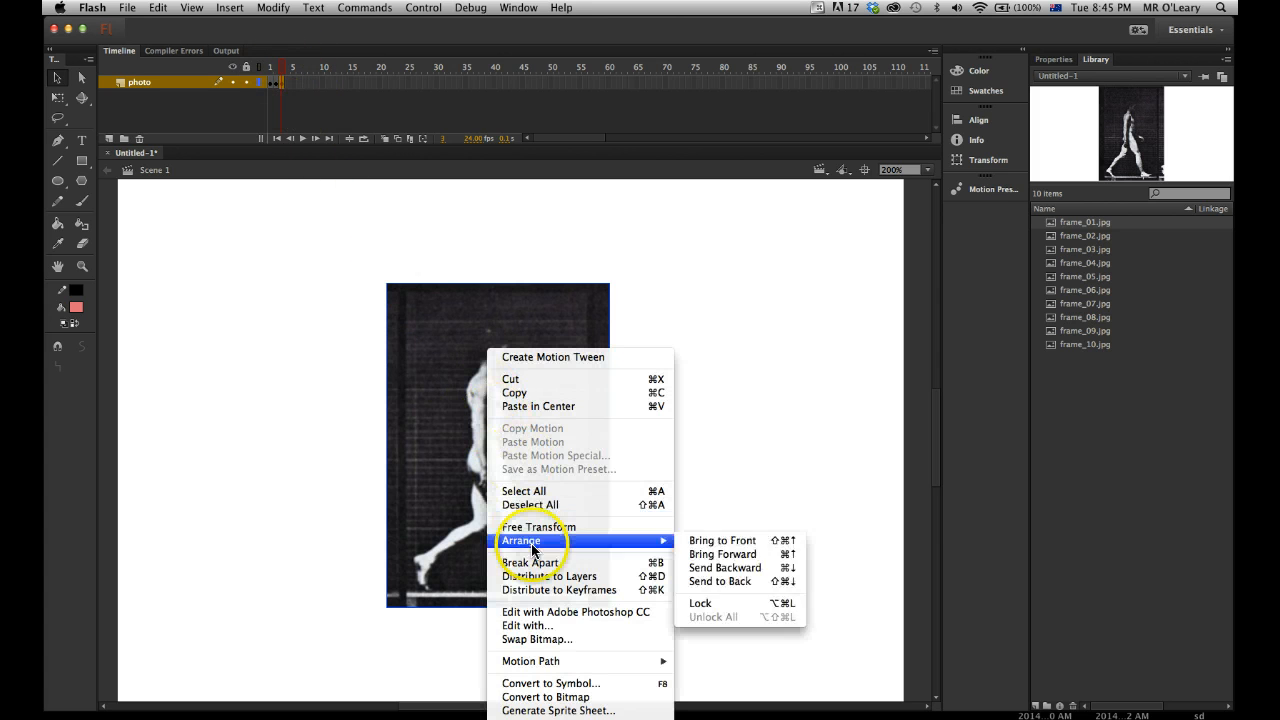
pyautogui.click(535, 639)
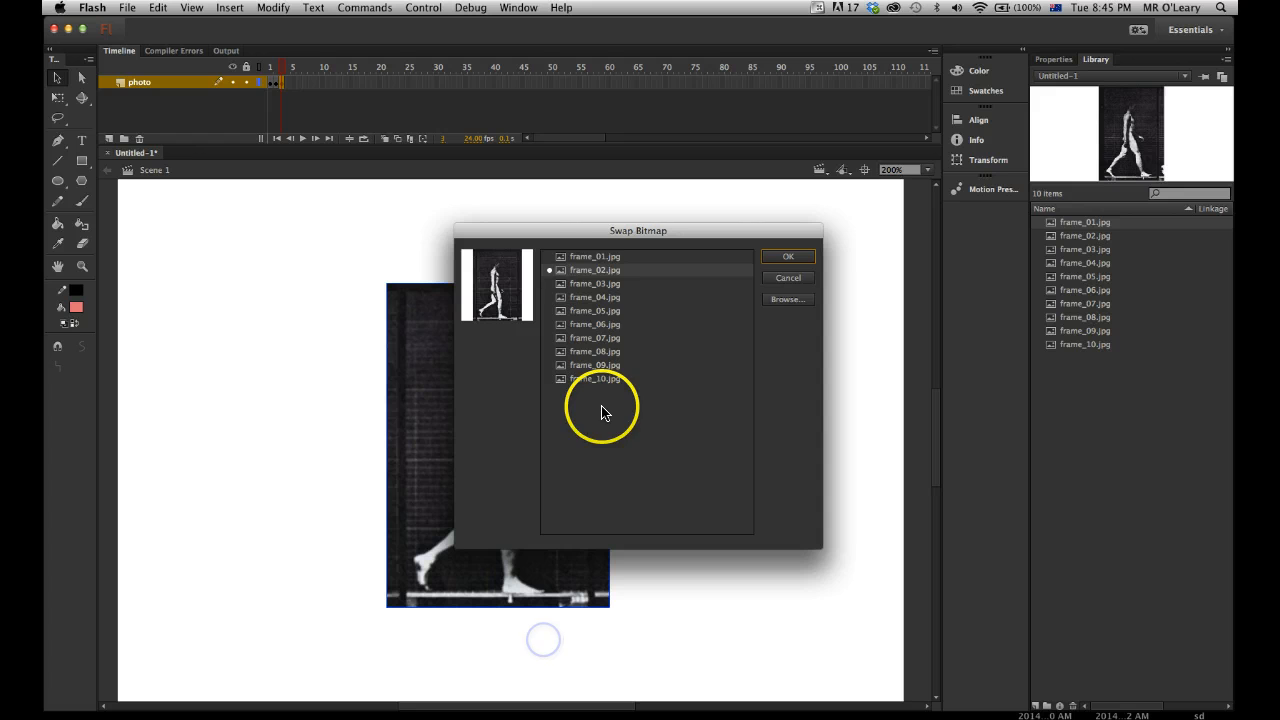
pyautogui.click(591, 285)
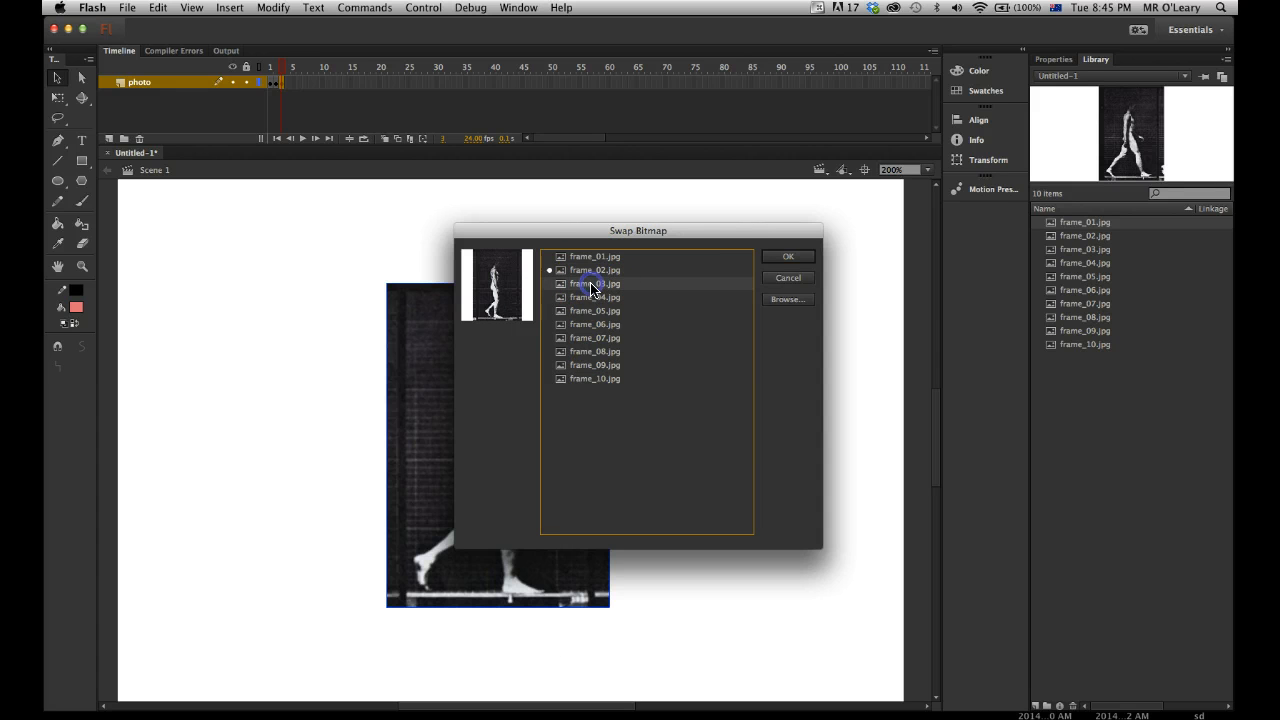
pyautogui.click(776, 260)
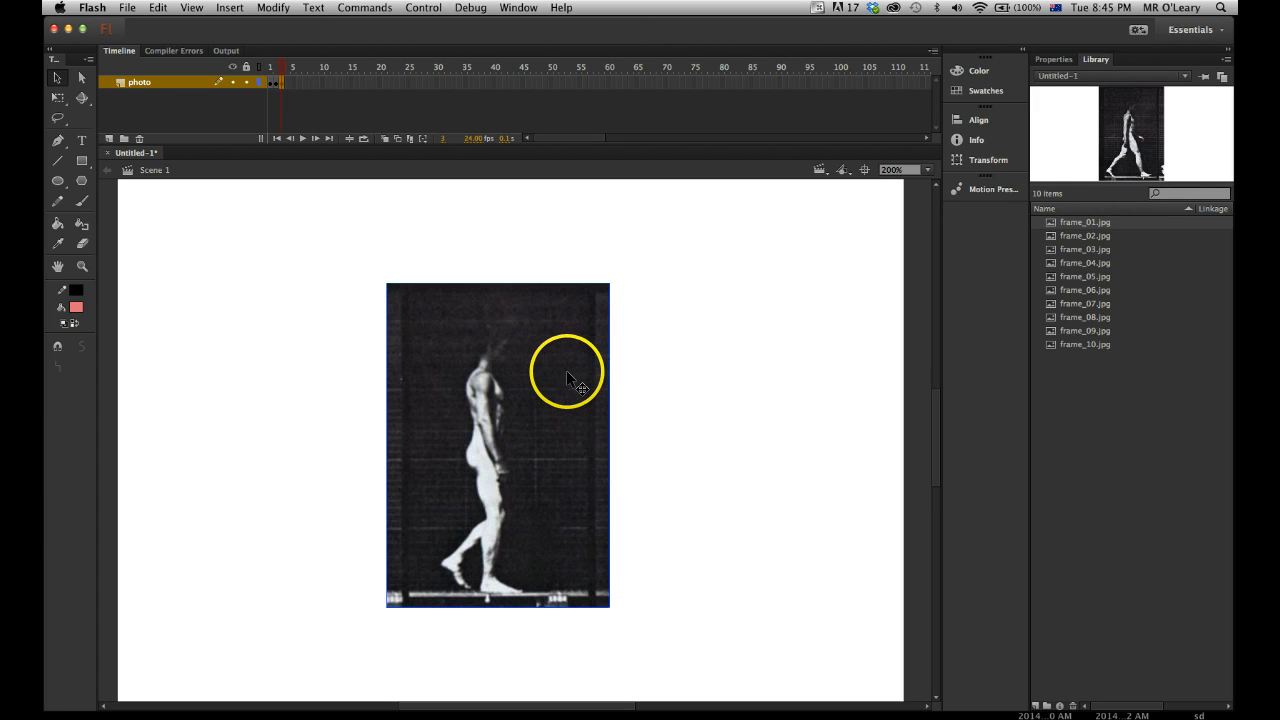
# Insert a keyframe at frame 4 of the photo layer and swap its bitmap for frame_04.jpg
pyautogui.press('F6')
pyautogui.click(582, 297)
pyautogui.click(775, 258)
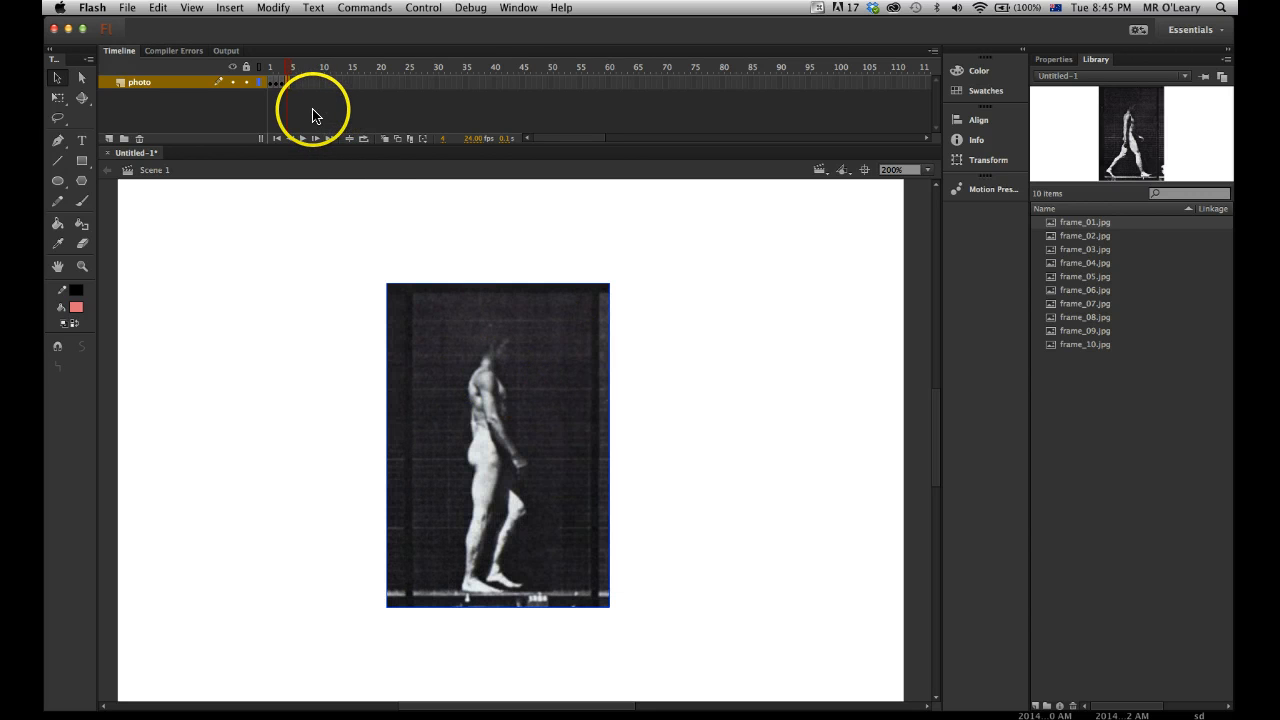
# Insert a keyframe at frame 5 of the photo layer and swap its bitmap for frame_05.jpg
pyautogui.press('F6')
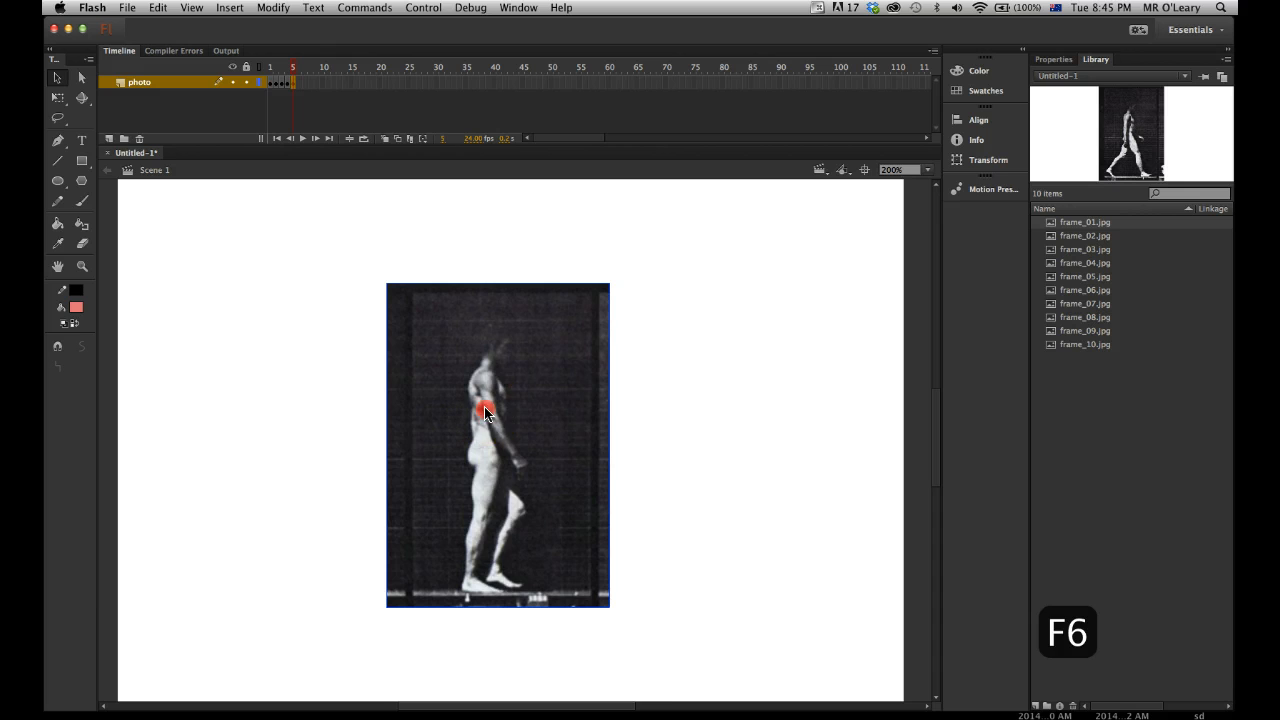
pyautogui.rightClick(484, 412)
pyautogui.click(531, 634)
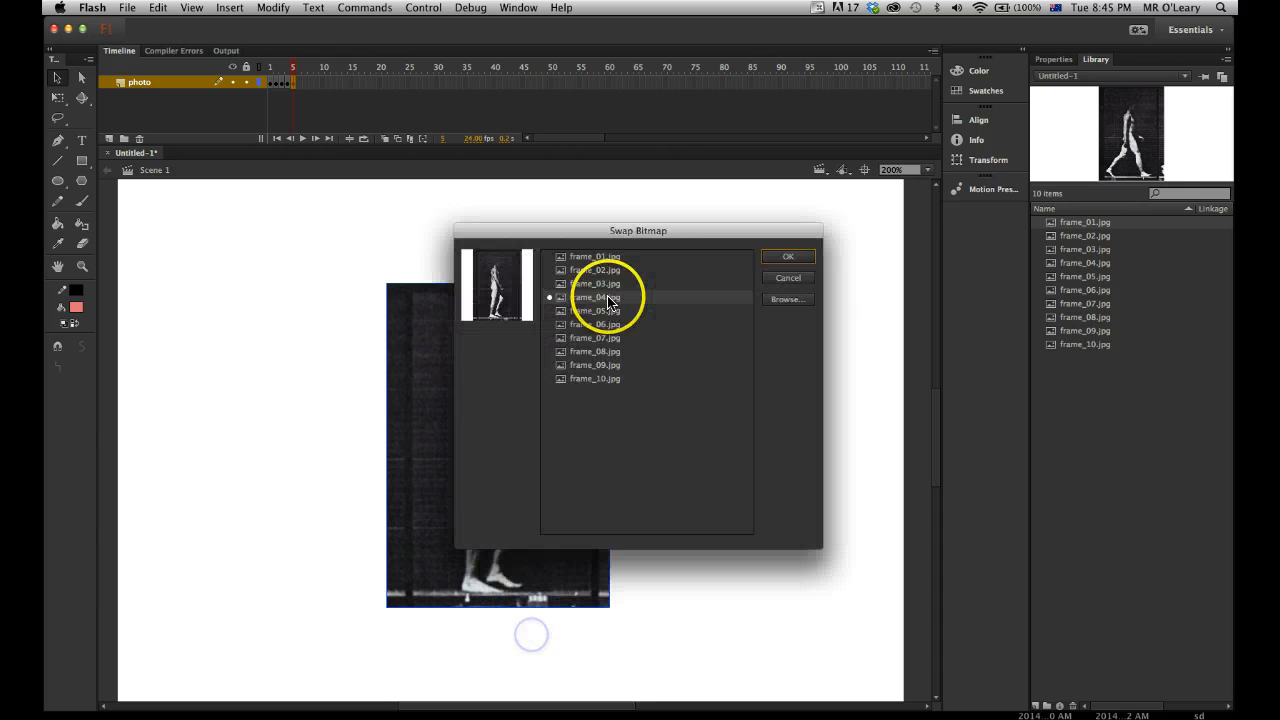
pyautogui.click(592, 310)
pyautogui.click(788, 256)
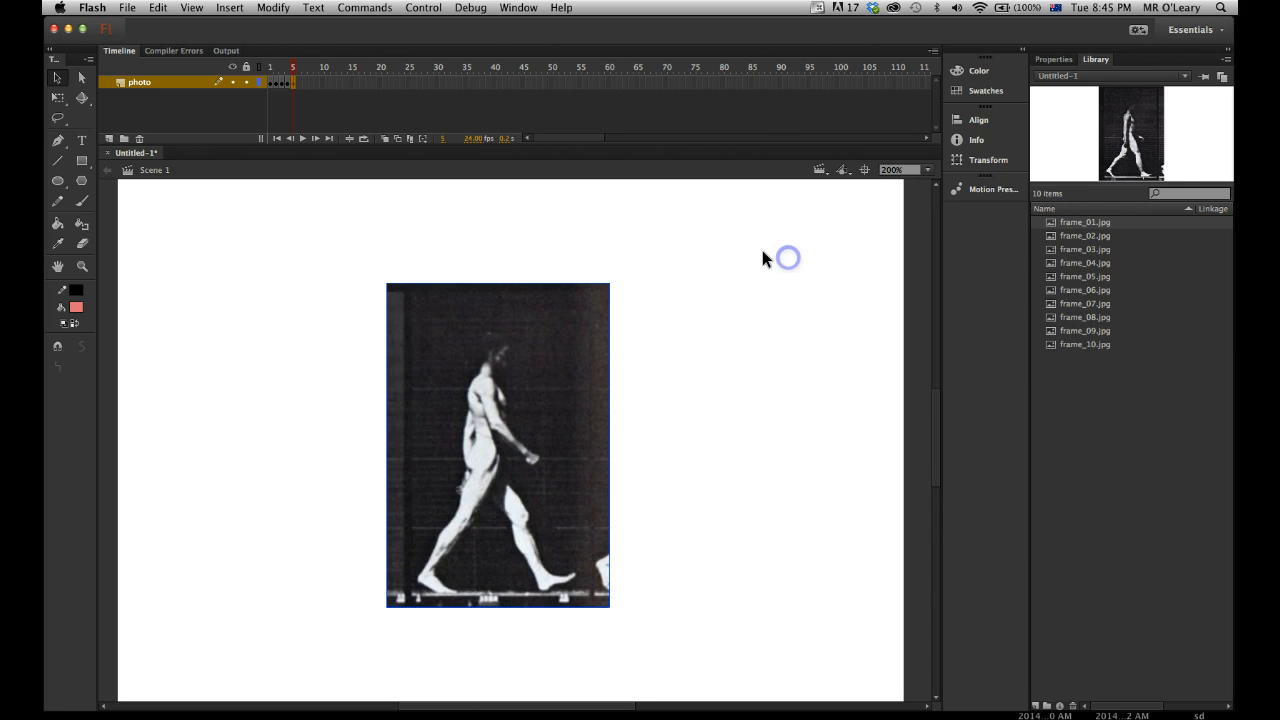
# Insert a keyframe at frame 6 of the photo layer and swap its bitmap for frame_06.jpg
pyautogui.press('F6')
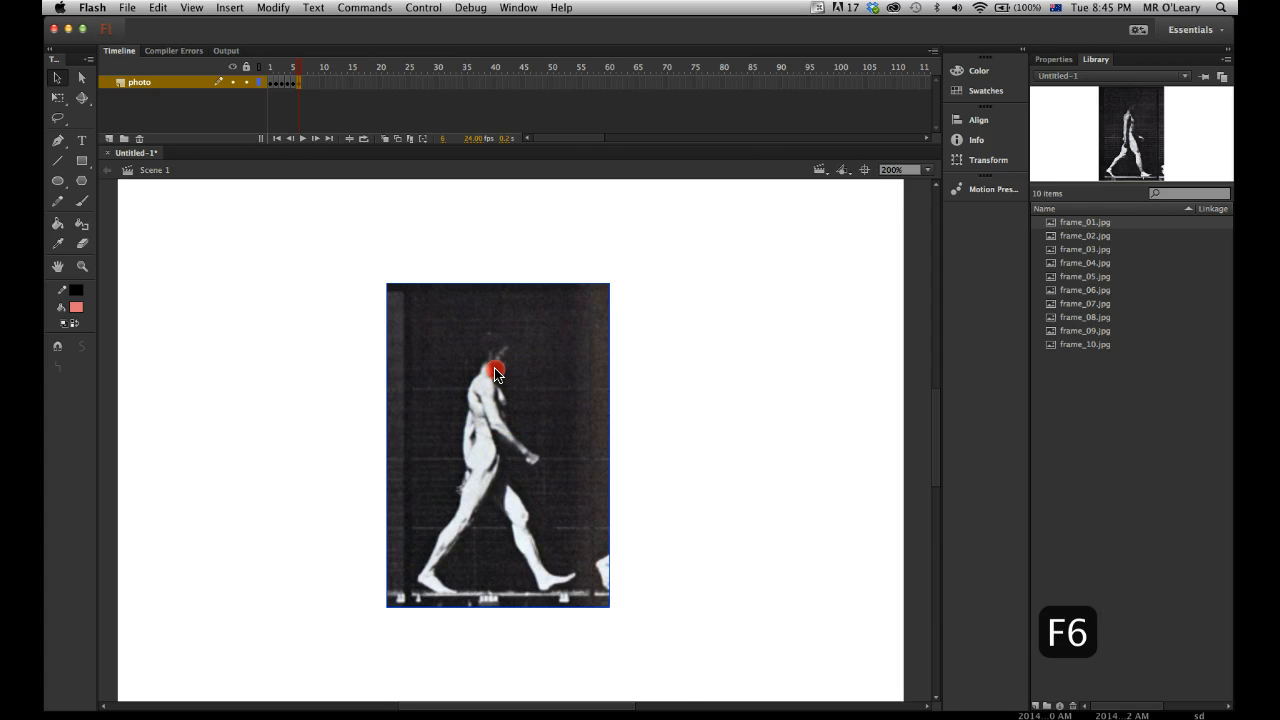
pyautogui.rightClick(495, 372)
pyautogui.click(531, 634)
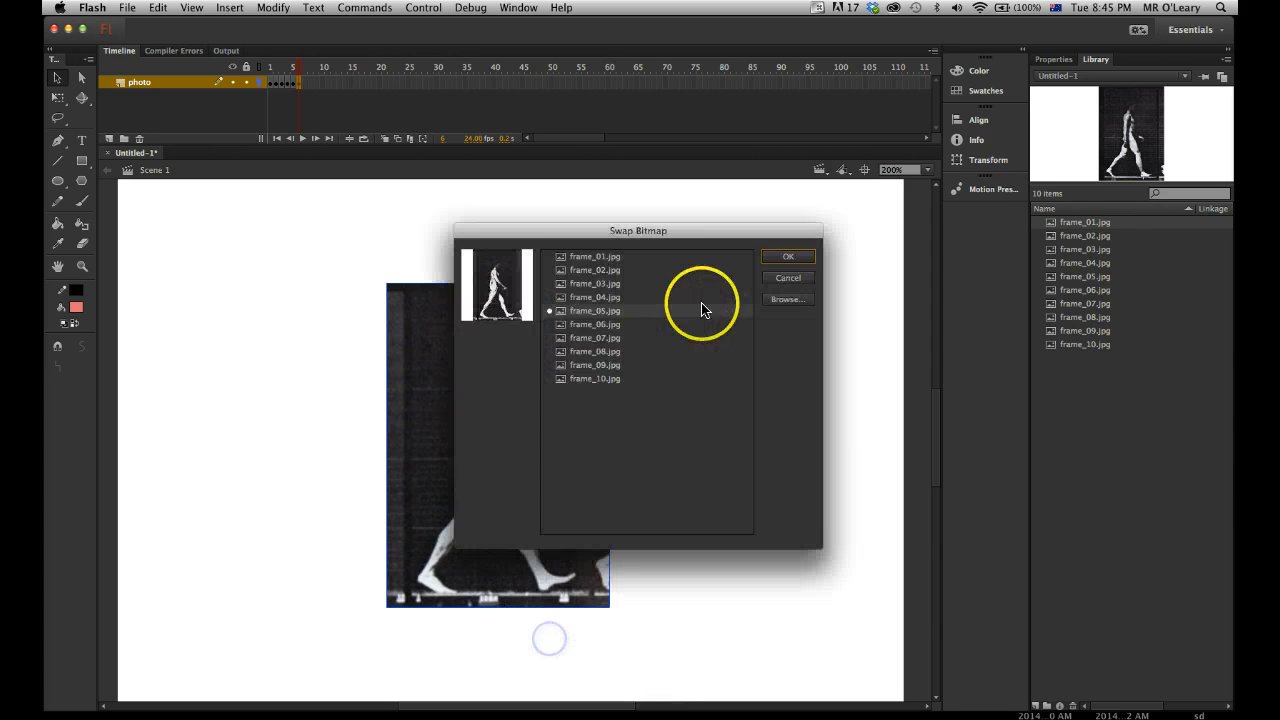
pyautogui.click(590, 324)
pyautogui.click(770, 256)
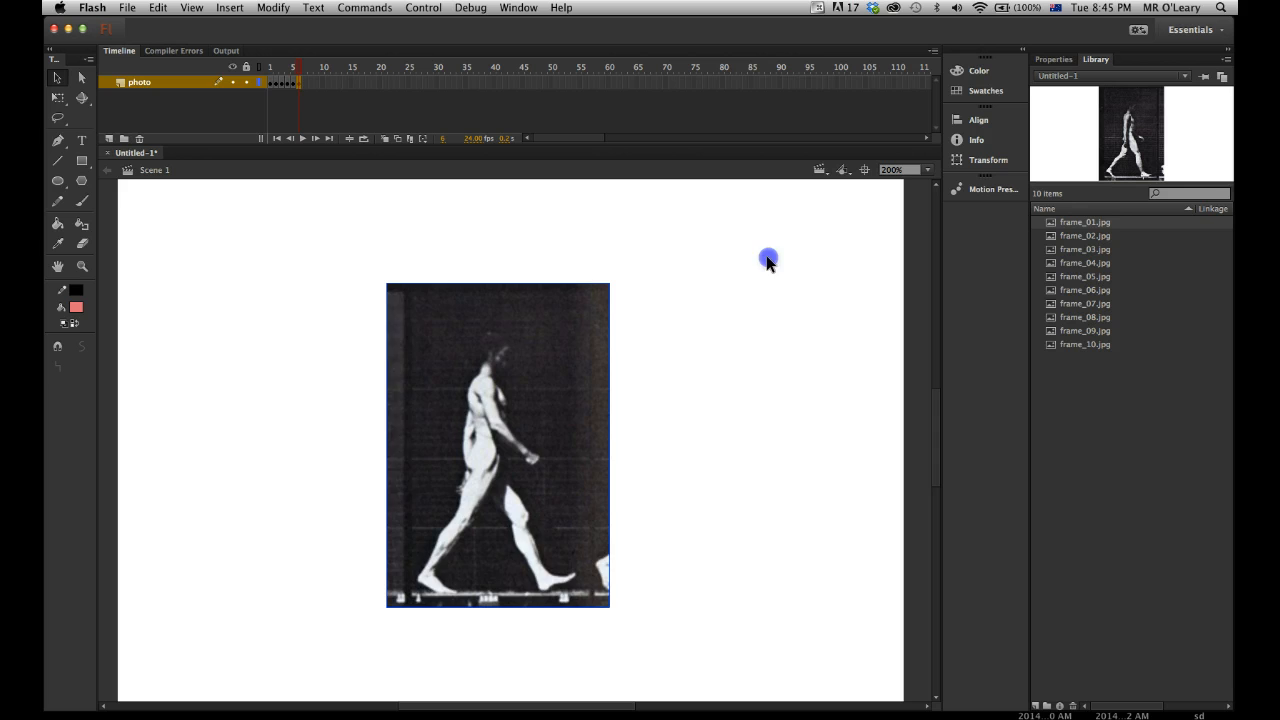
# Add keyframes at frames 7 to 10 of the photo layer, swapping their bitmaps for frame_07.jpg through frame_10.jpg in order
pyautogui.press('F6')
pyautogui.rightClick(509, 395)
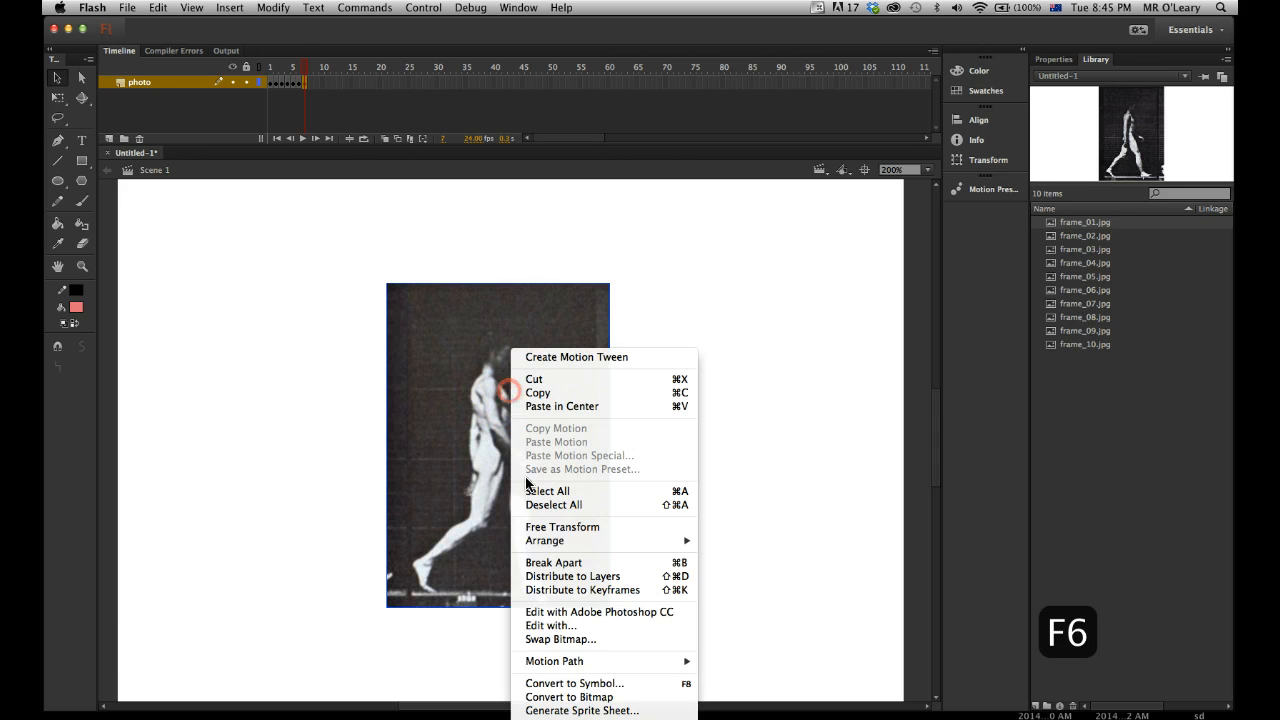
pyautogui.click(569, 640)
pyautogui.click(600, 338)
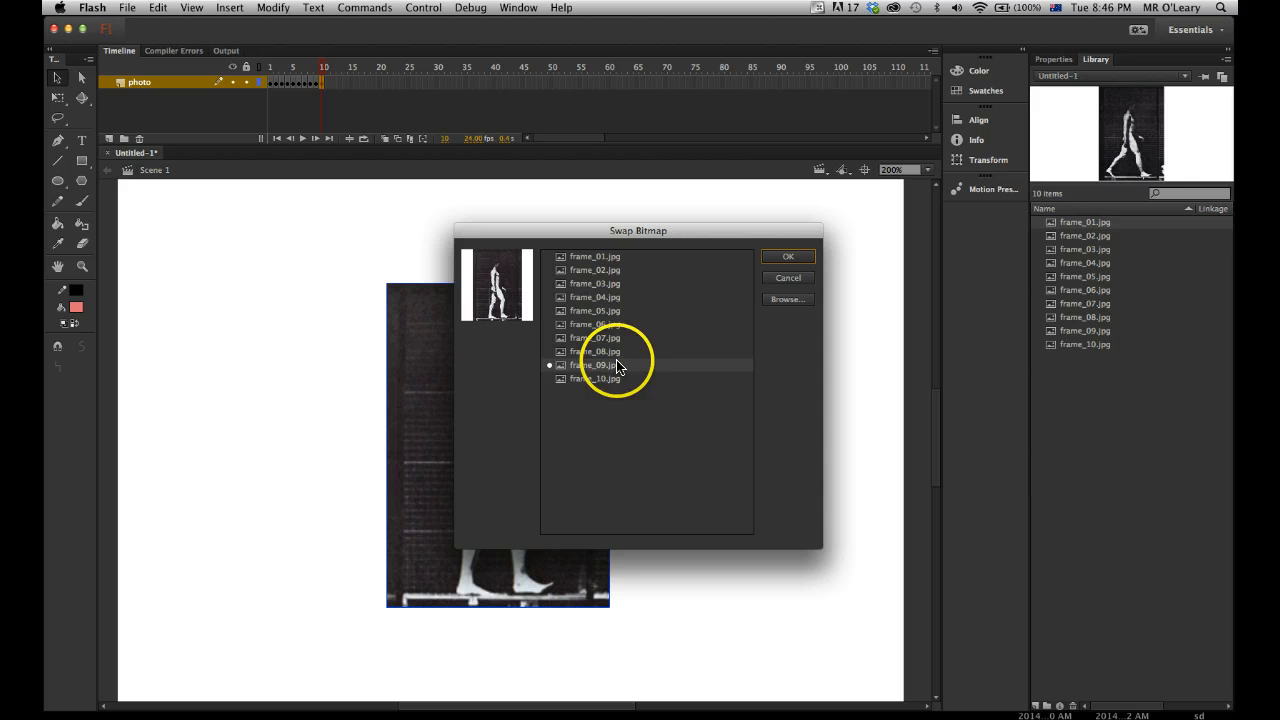
pyautogui.click(592, 379)
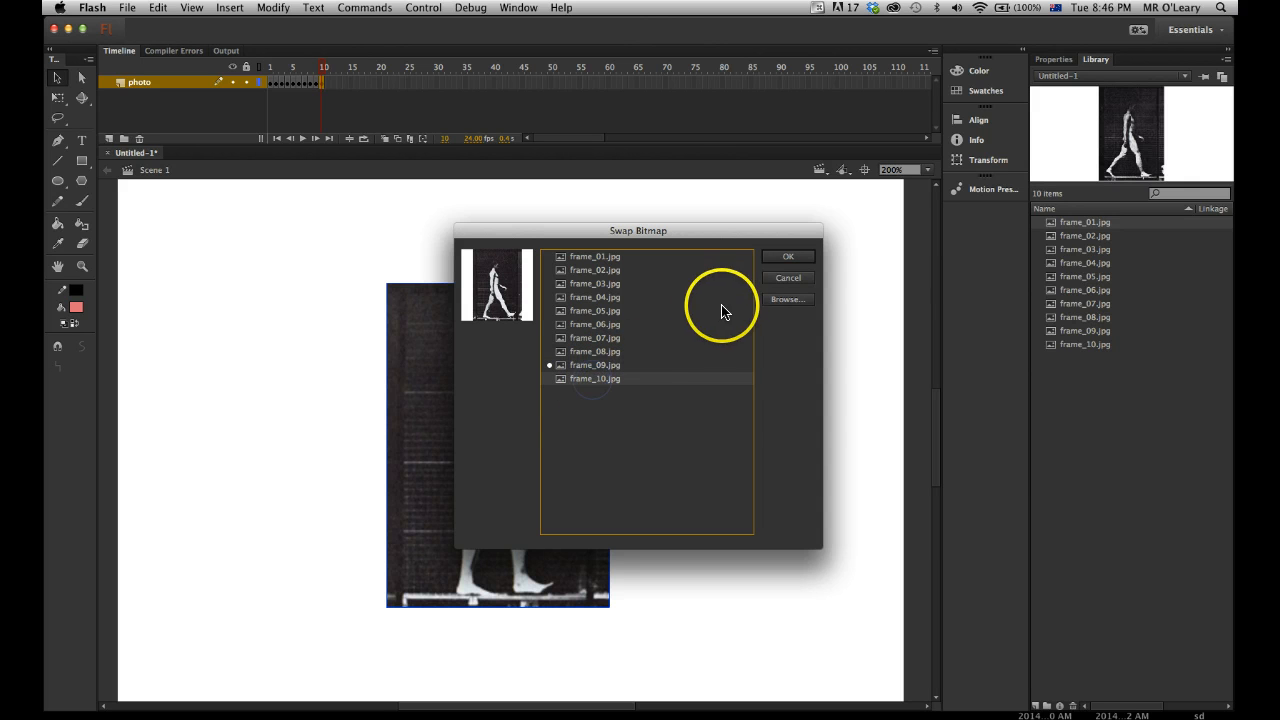
pyautogui.click(774, 262)
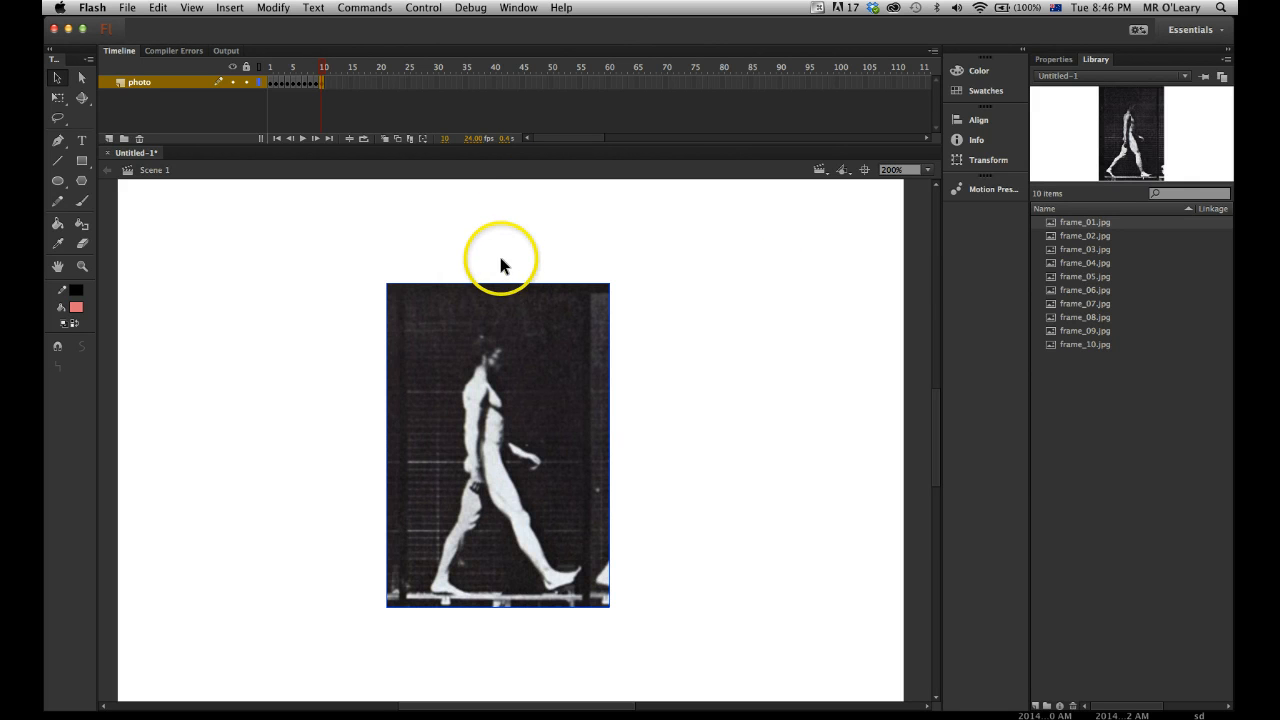
# Play the walk sequence from frame 1, and turn on Loop Playback to preview it repeating before stopping it
pyautogui.moveTo(318, 73); pyautogui.dragTo(271, 70)
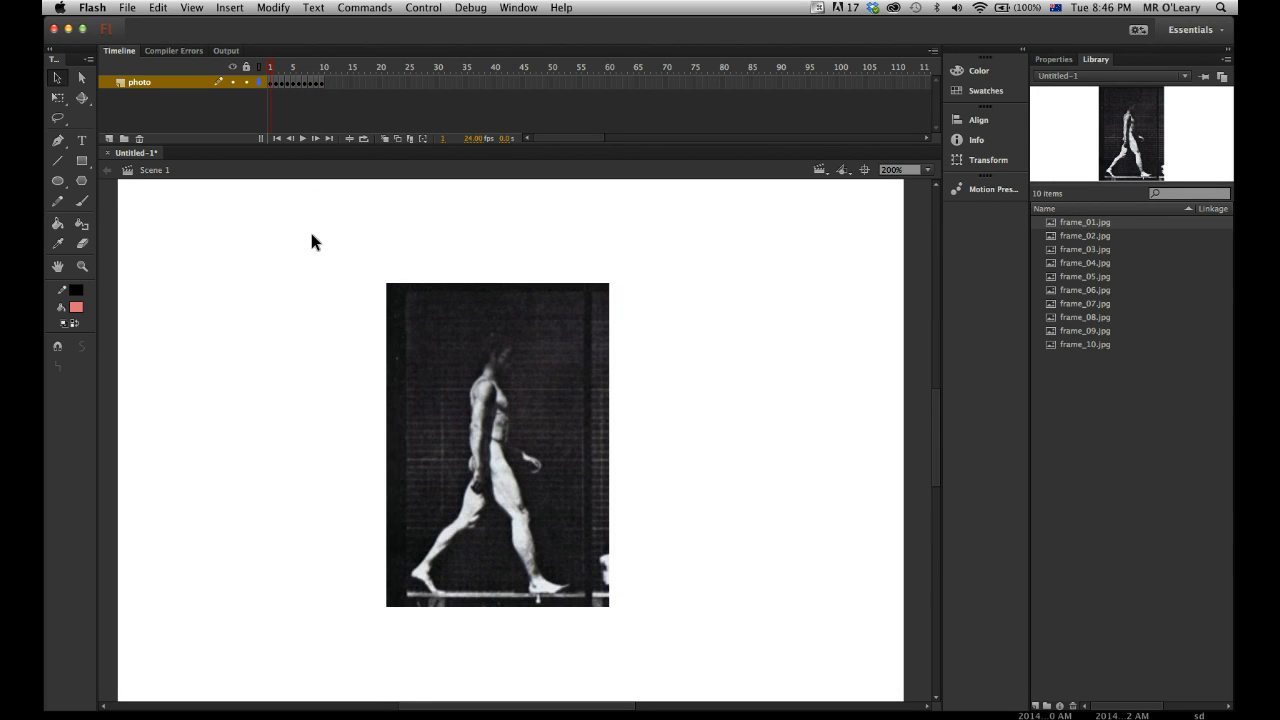
pyautogui.press('Return')
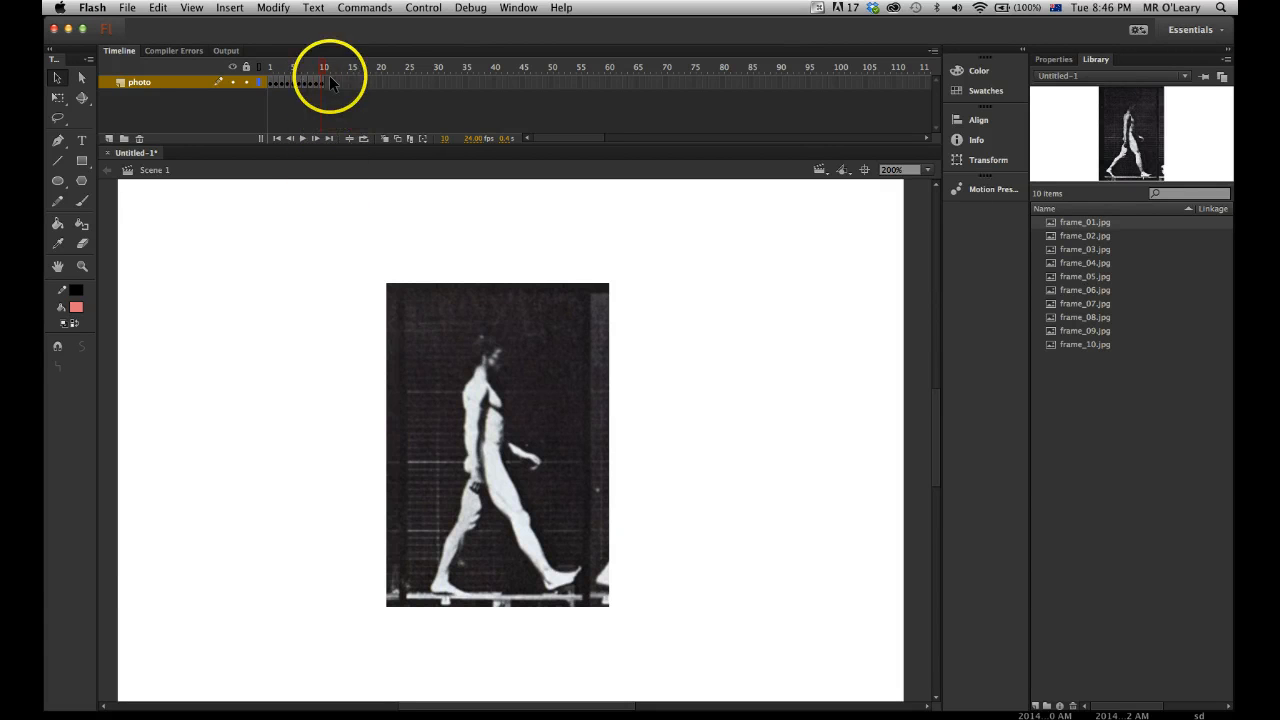
pyautogui.click(421, 8)
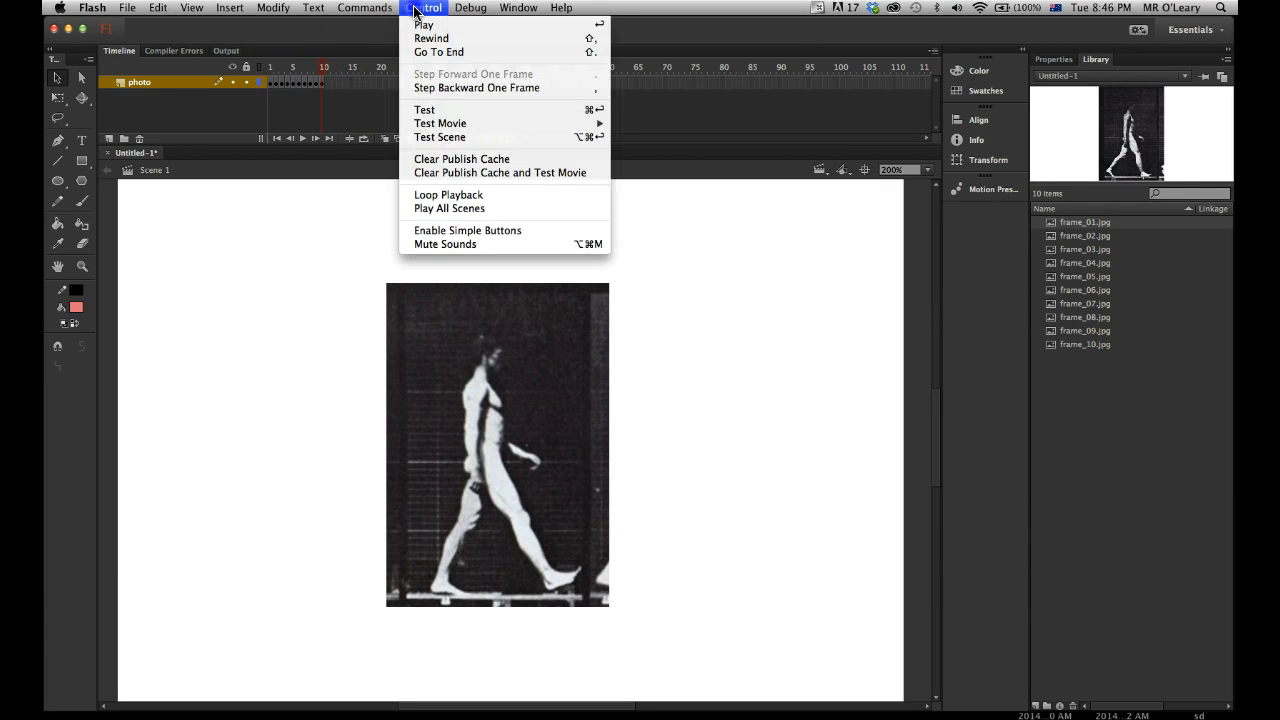
pyautogui.click(440, 199)
pyautogui.press('Return')
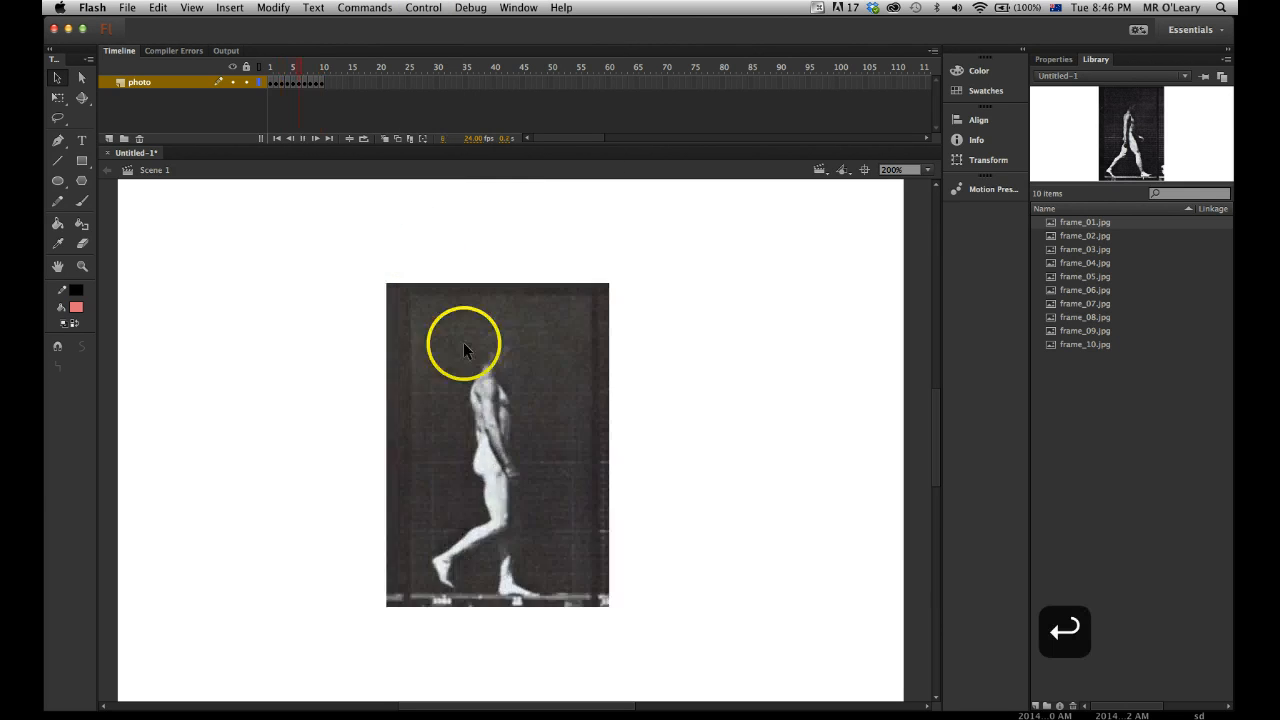
pyautogui.press('Return')
pyautogui.click(451, 403)
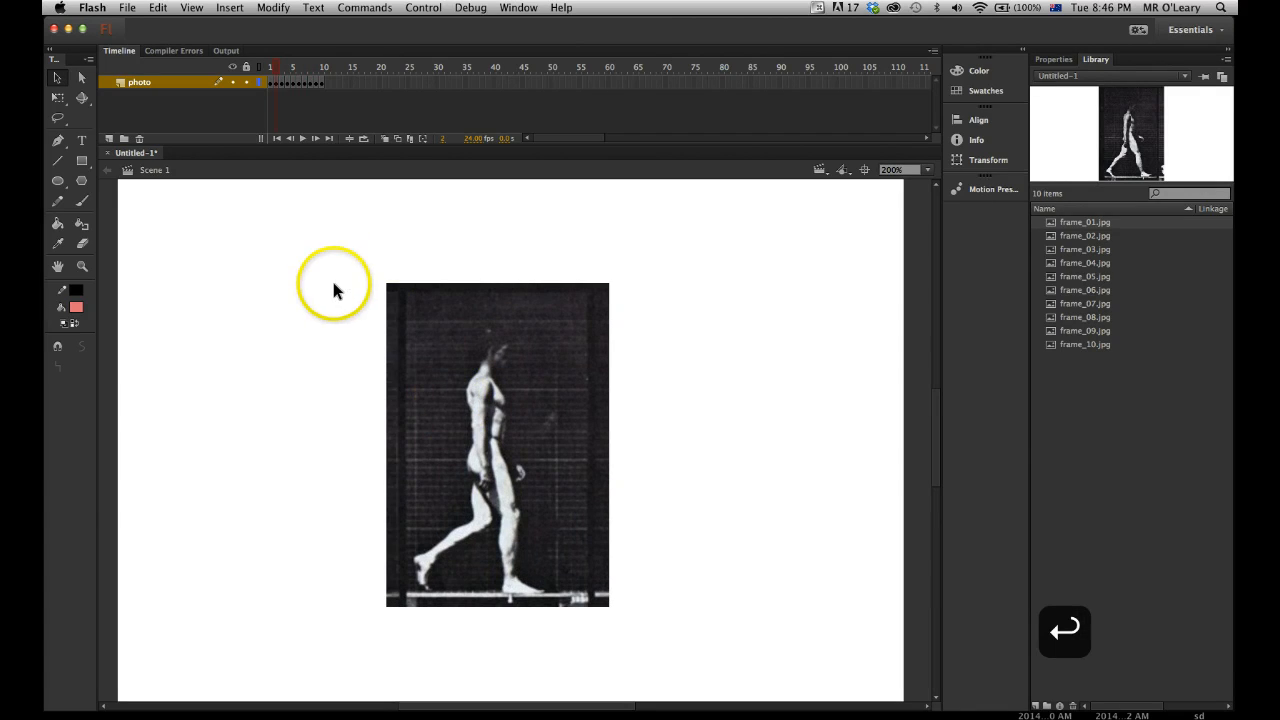
# Add a new layer above the photo layer and name it ground
pyautogui.click(108, 139)
pyautogui.click(148, 86)
pyautogui.doubleClick(148, 86)
pyautogui.write('ground')
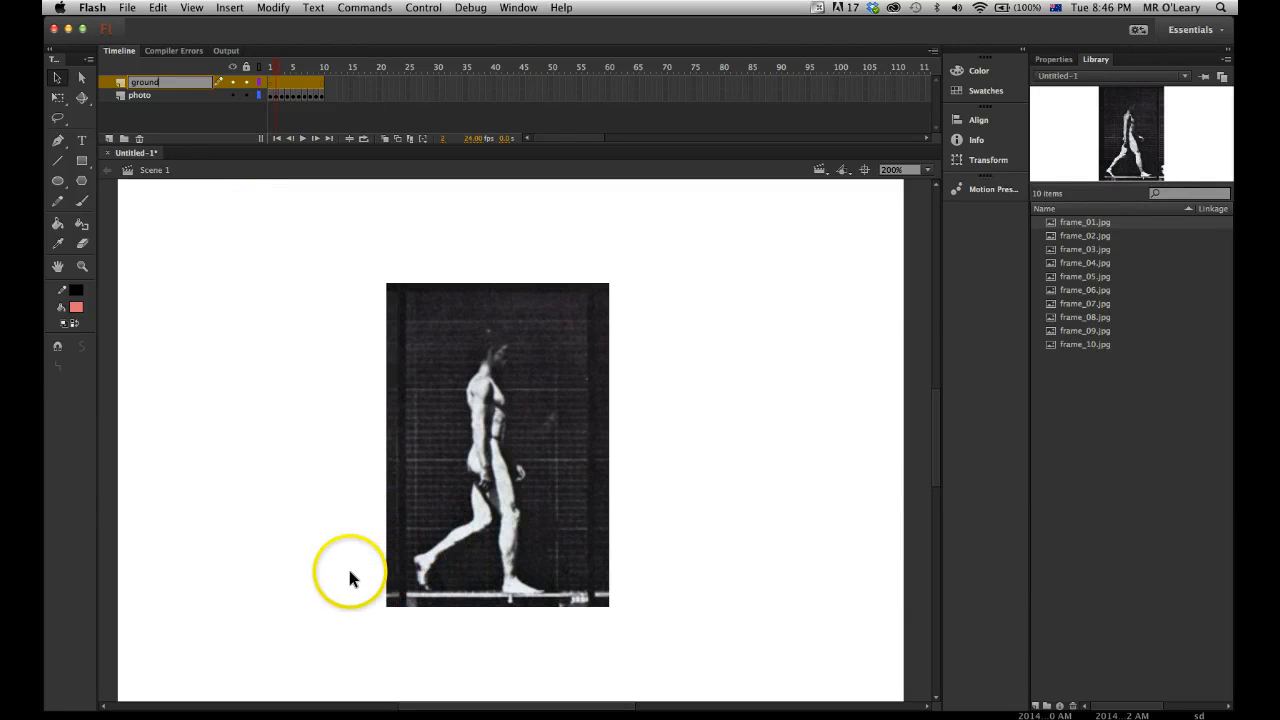
pyautogui.click(289, 571)
# Scrub through the walk back to frame 1 and lock the photo layer
pyautogui.moveTo(320, 68); pyautogui.dragTo(270, 74)
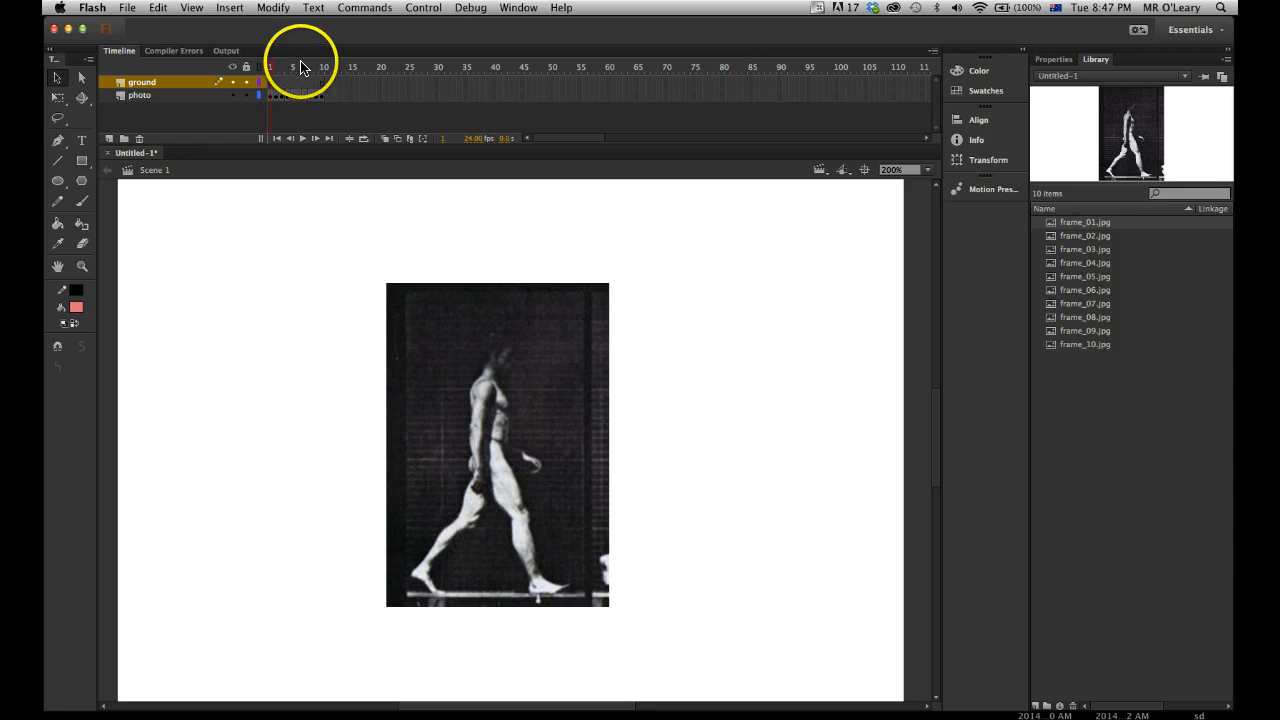
pyautogui.click(276, 68)
pyautogui.moveTo(276, 68); pyautogui.dragTo(260, 68)
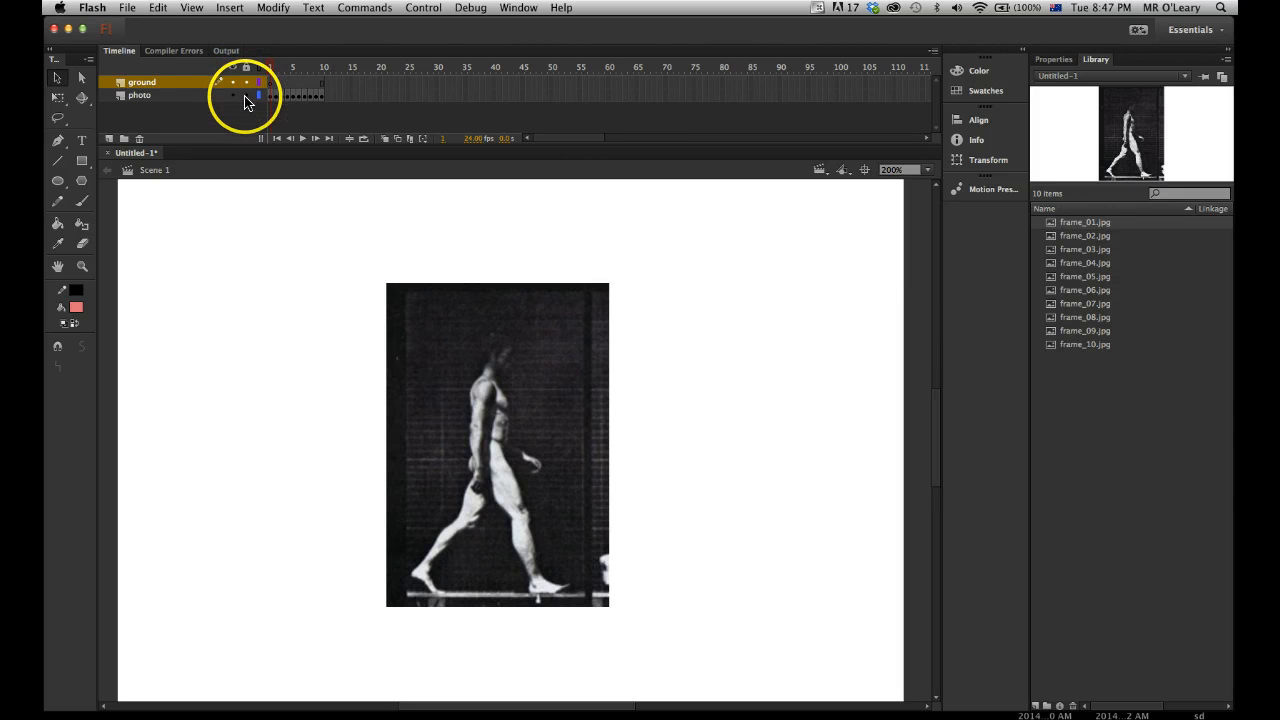
pyautogui.click(247, 96)
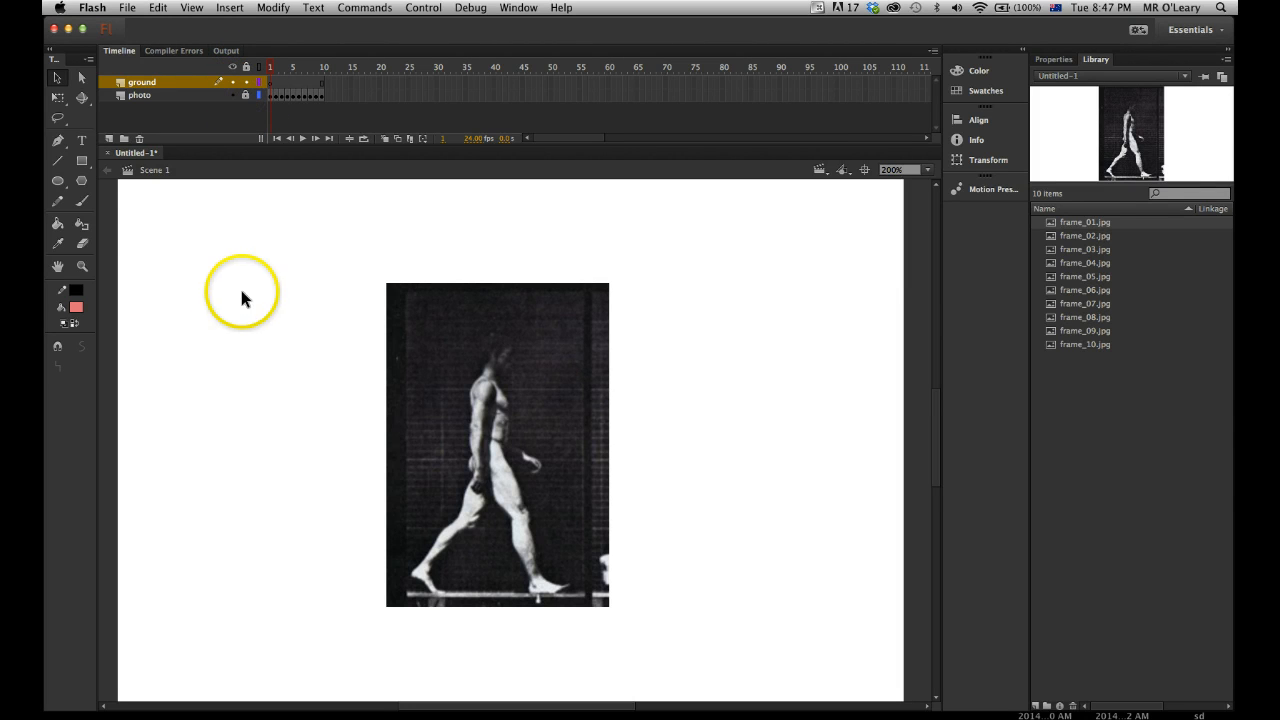
# Draw a straight horizontal red line on the ground layer across the figure's feet, extending past both sides of the photo
pyautogui.click(60, 163)
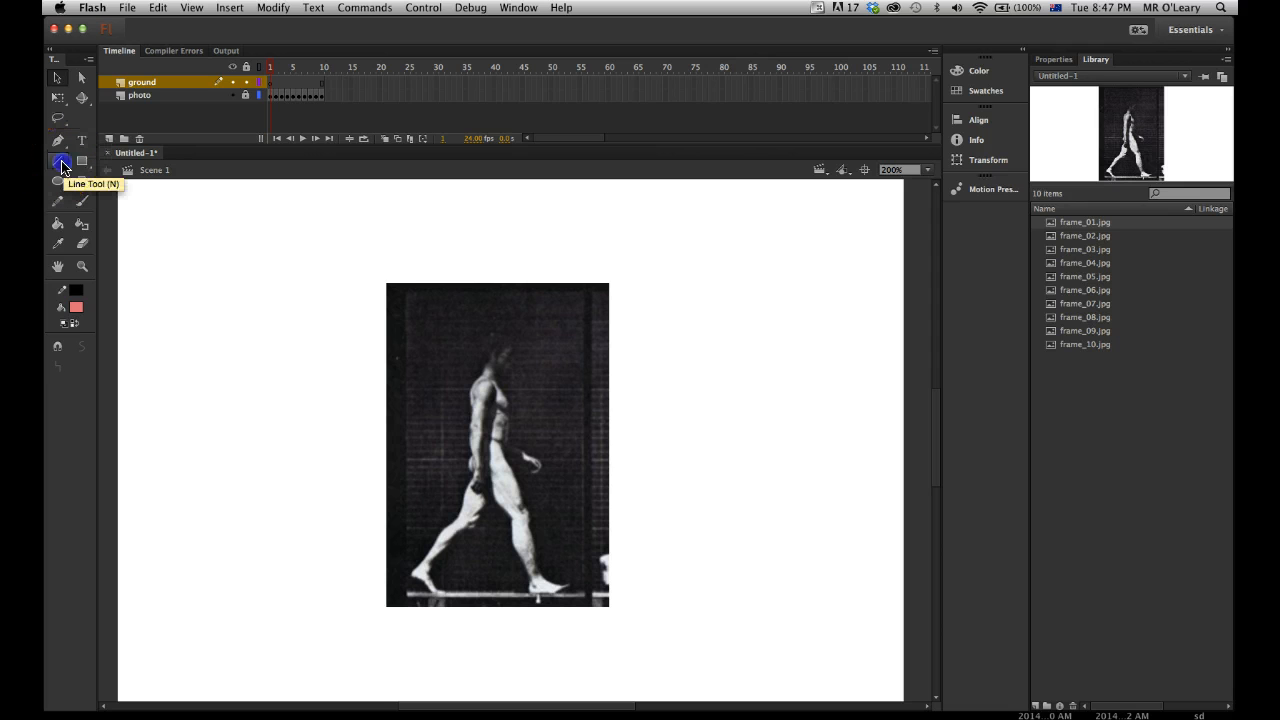
pyautogui.click(76, 292)
pyautogui.click(85, 368)
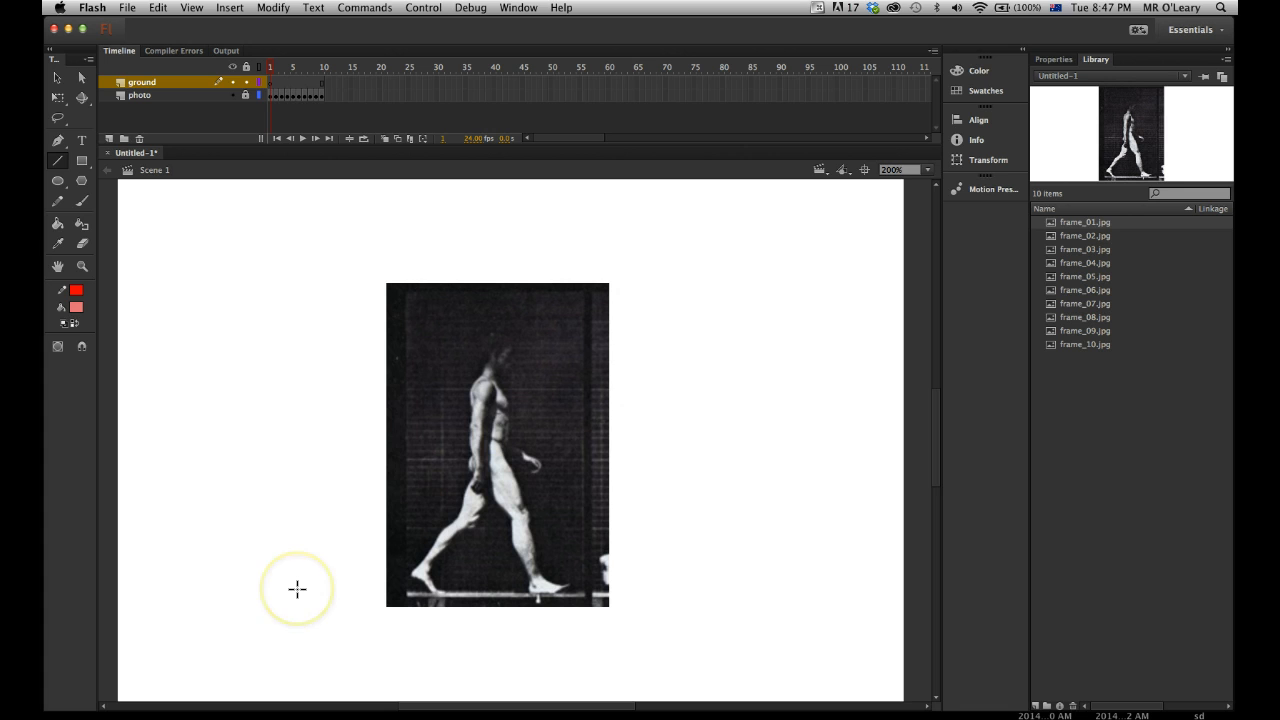
pyautogui.moveTo(298, 589); pyautogui.dragTo(691, 589)
# Nudge the red line down onto the floor strip beneath the feet and lock the ground layer
pyautogui.press('v')
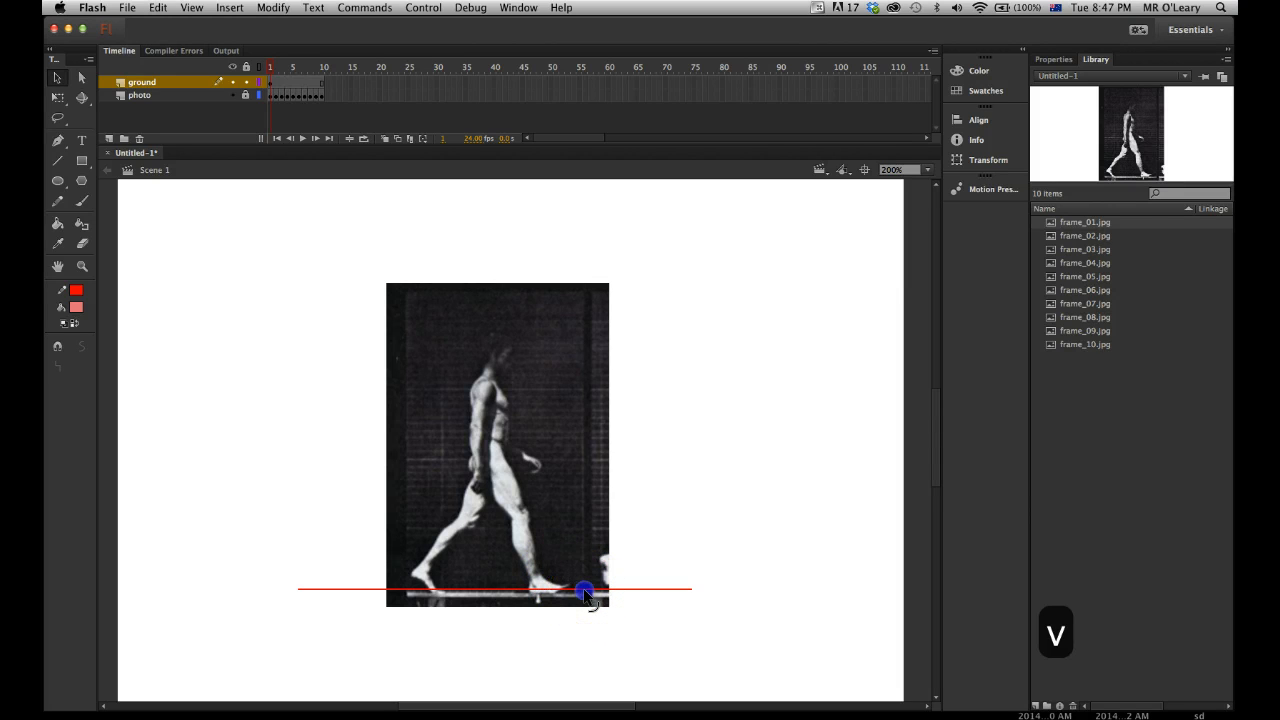
pyautogui.click(585, 590)
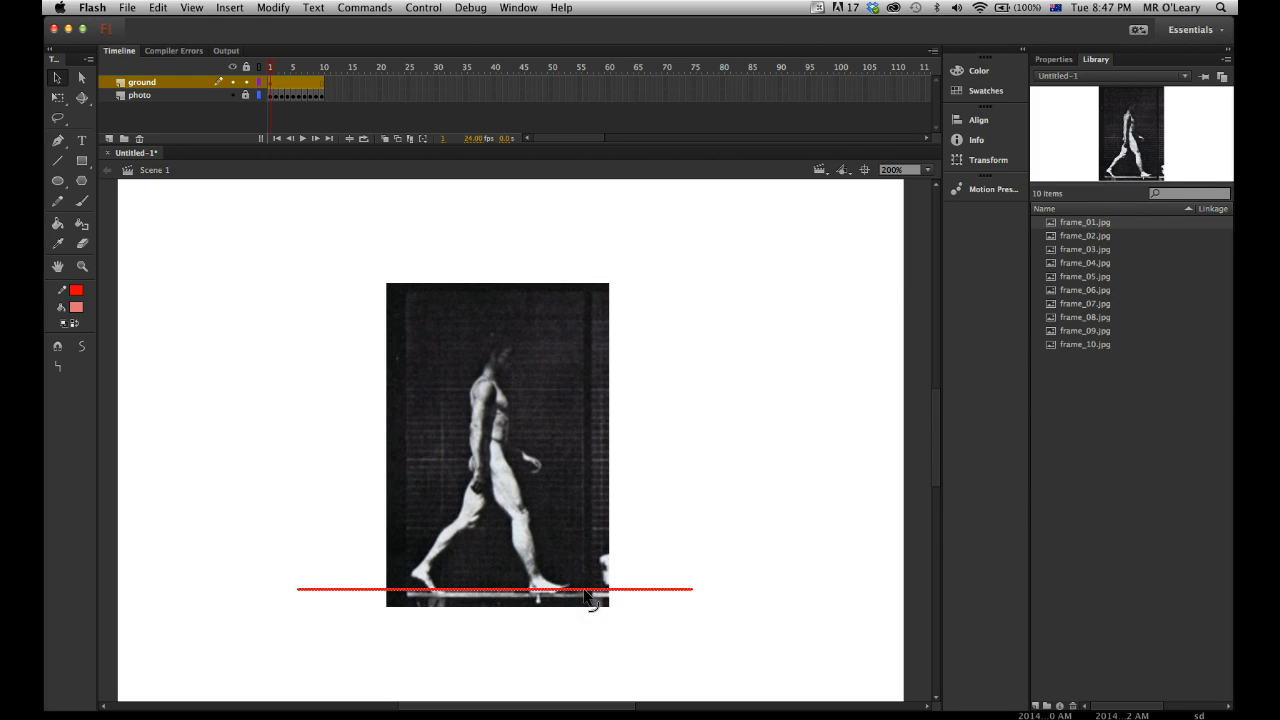
pyautogui.press('Down')
pyautogui.press('Down')
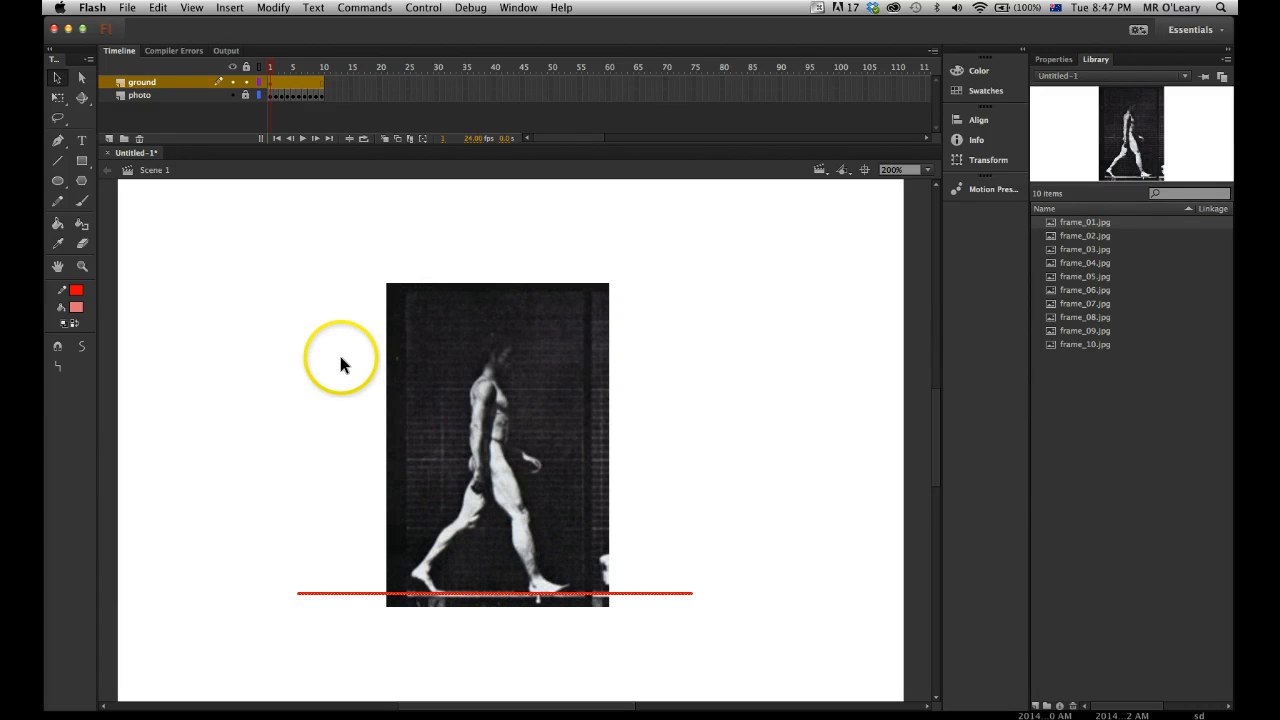
pyautogui.click(245, 83)
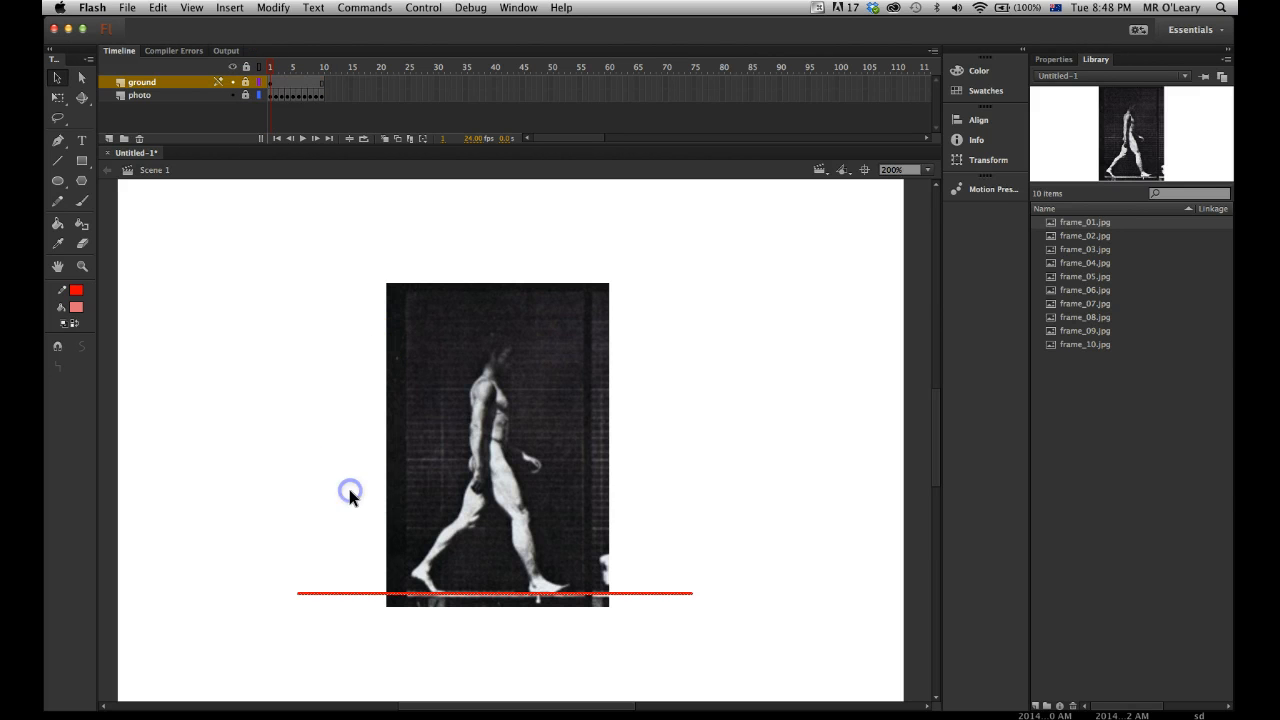
# Try to select the photo and the red line on stage to check that both layers are locked
pyautogui.moveTo(314, 386); pyautogui.dragTo(590, 610)
pyautogui.click(82, 80)
pyautogui.click(58, 78)
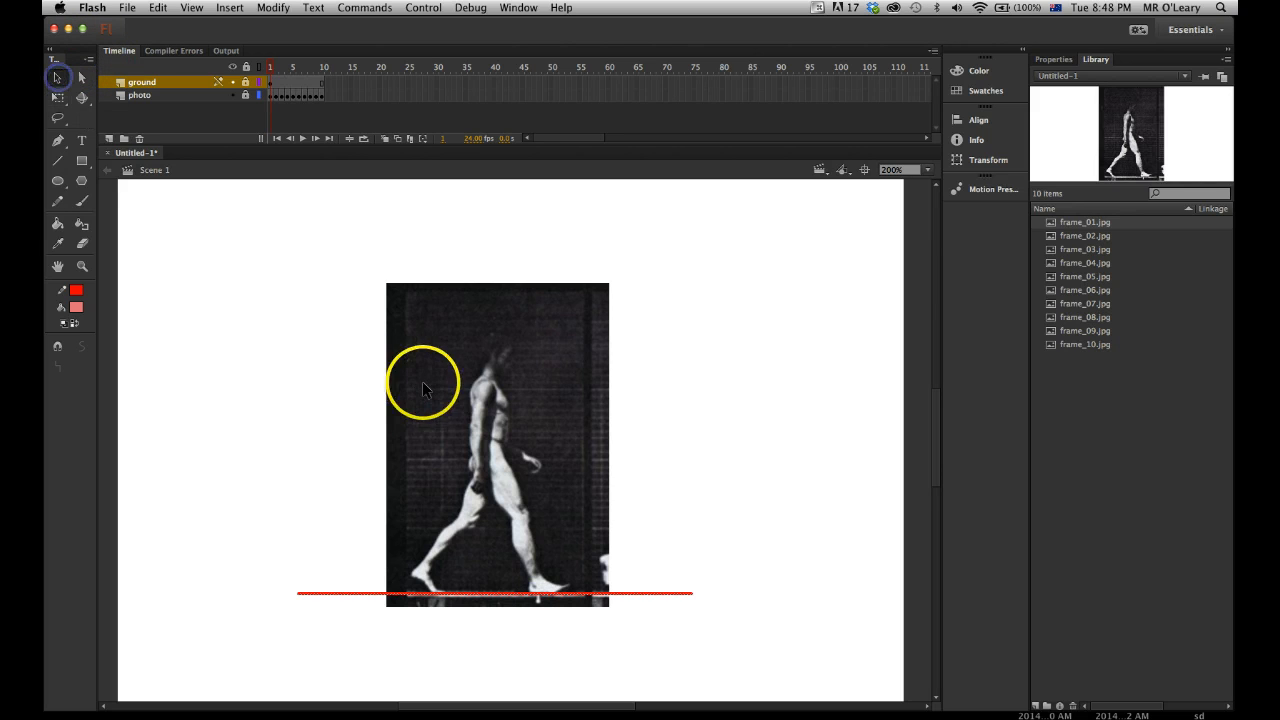
pyautogui.click(203, 101)
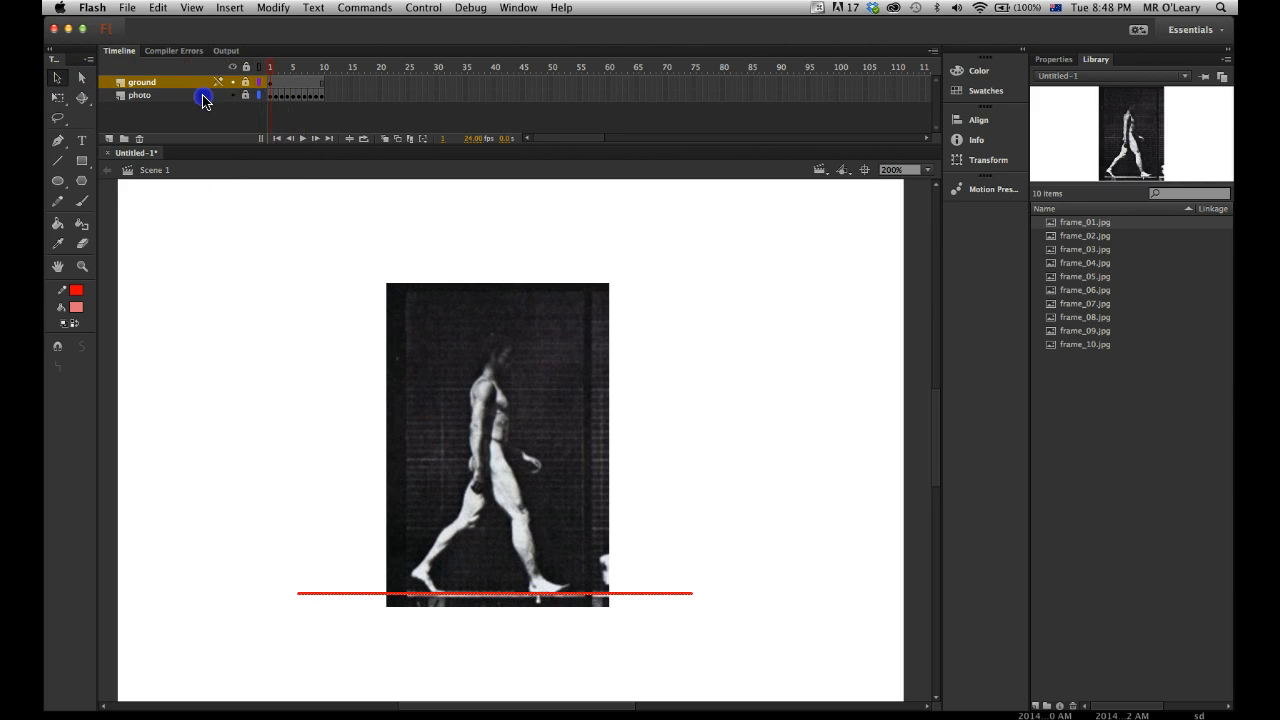
pyautogui.click(197, 83)
pyautogui.click(380, 594)
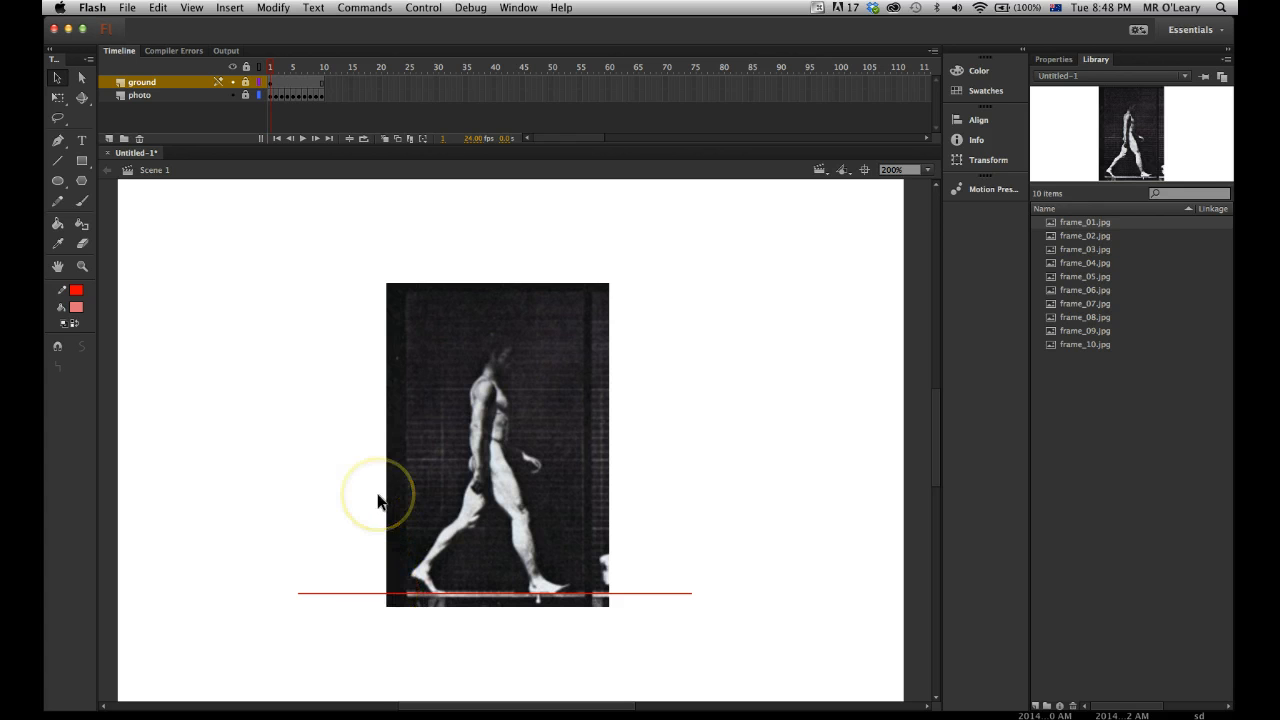
# Play the walk sequence to check the feet against the red ground line
pyautogui.press('Return')
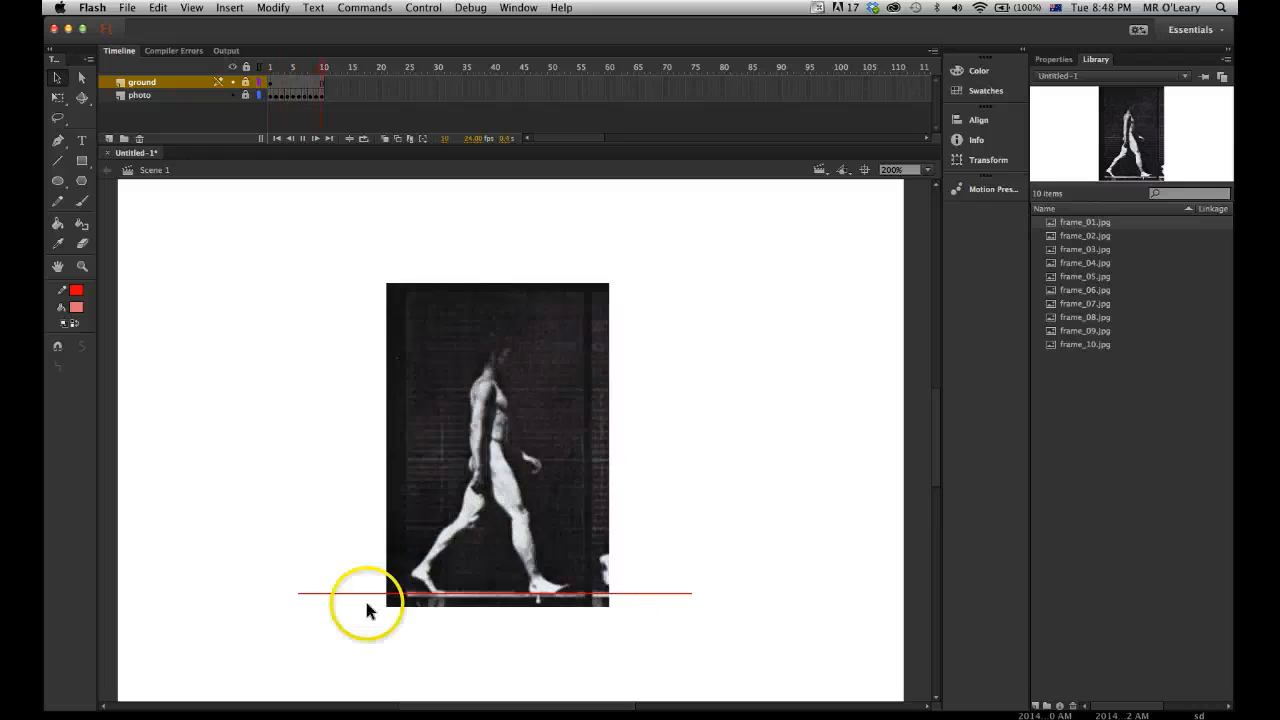
pyautogui.press('Return')
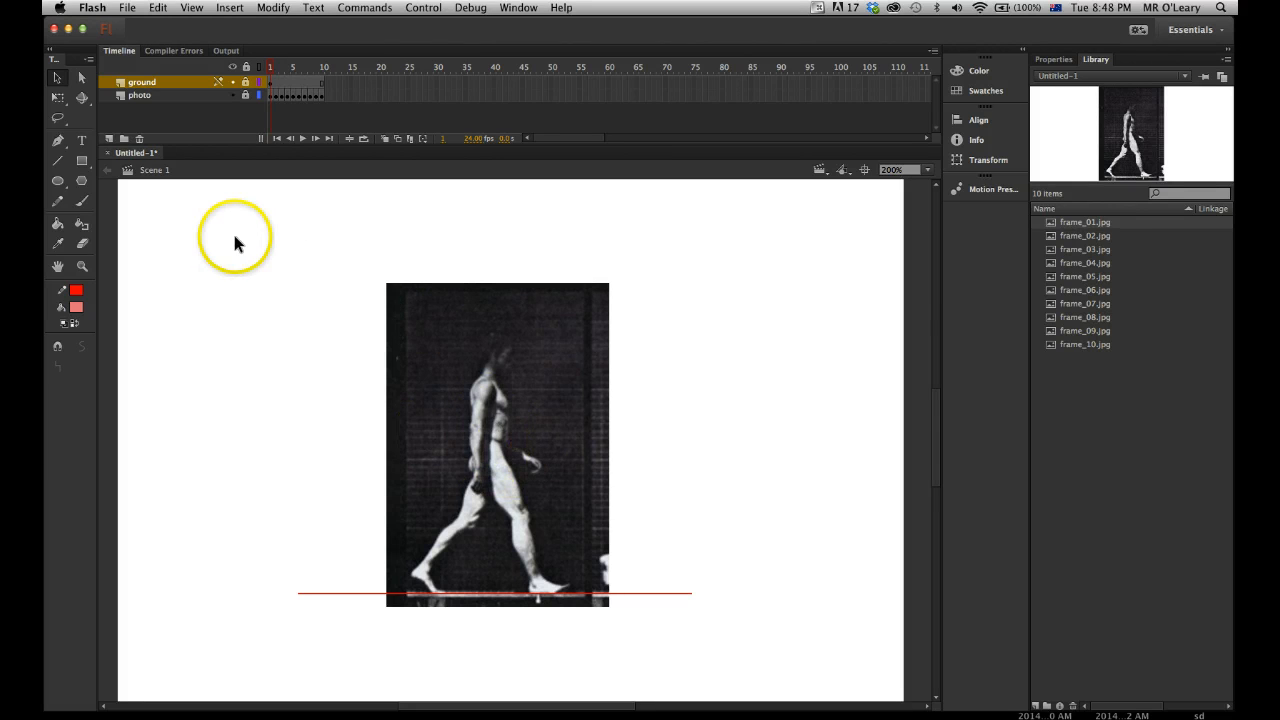
# Add a new layer named leg_lower above the ground layer and select its first frame
pyautogui.click(108, 140)
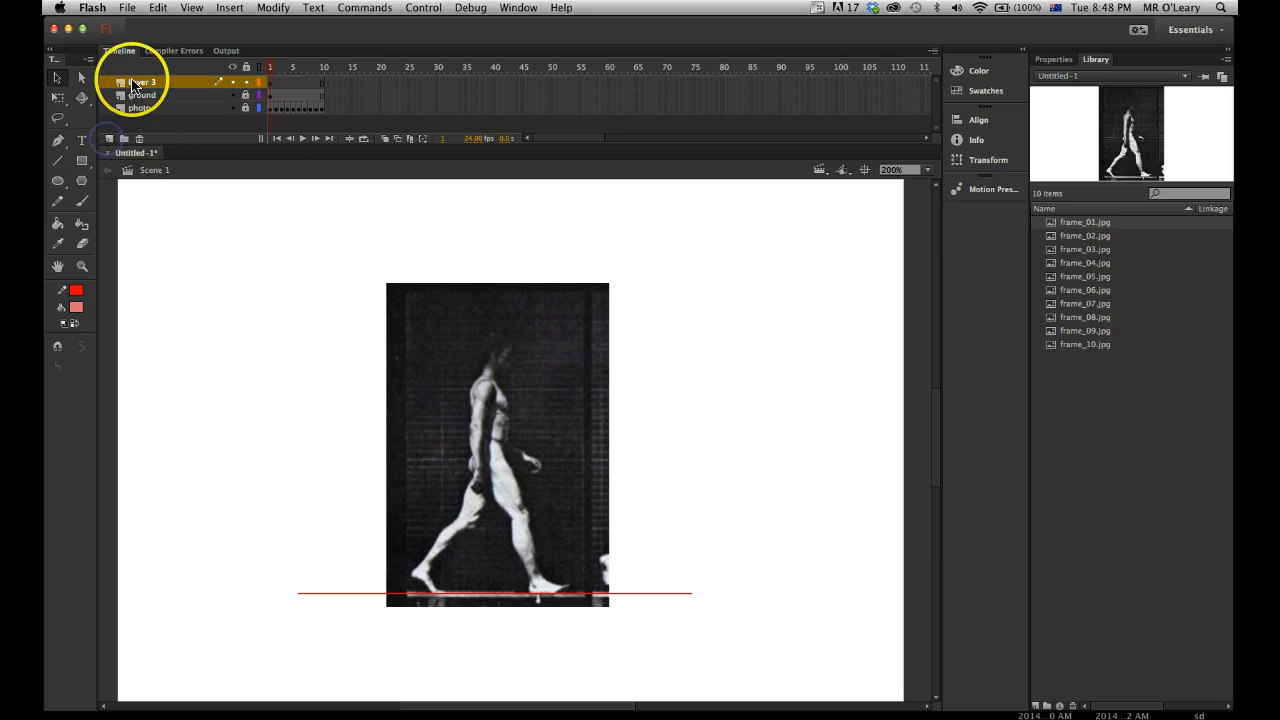
pyautogui.doubleClick(147, 86)
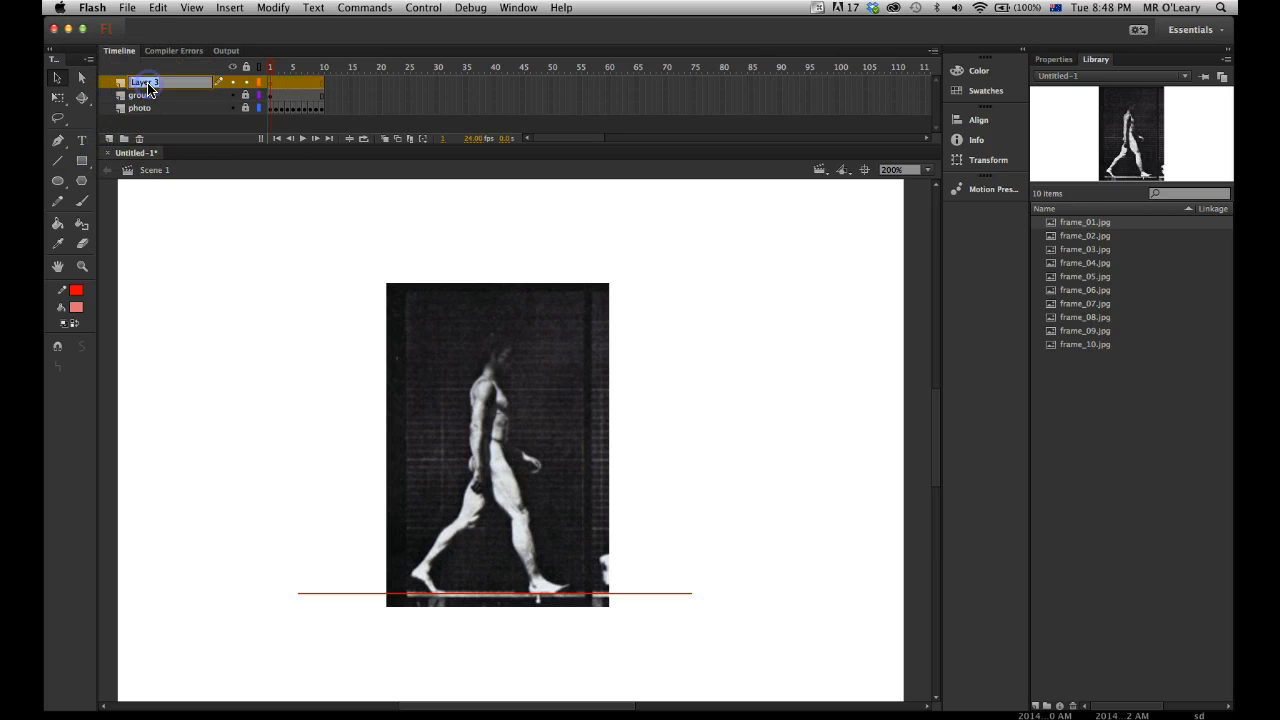
pyautogui.write('le')
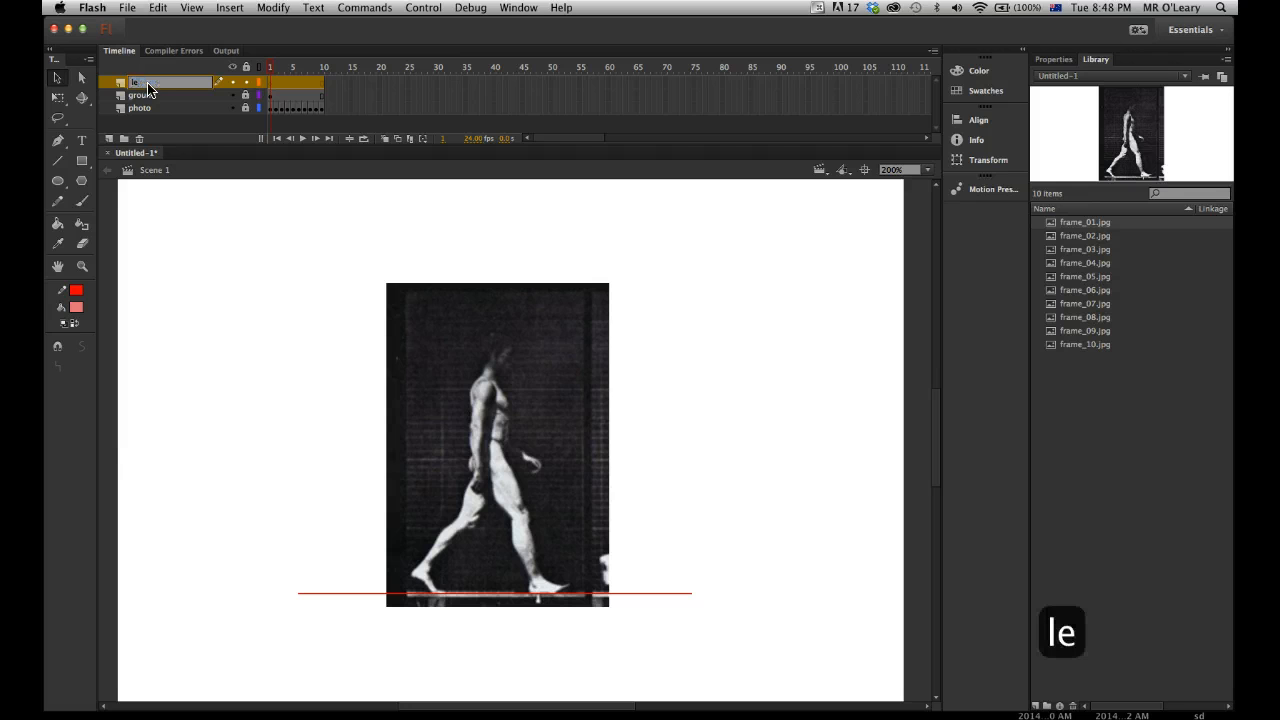
pyautogui.write('g_lower')
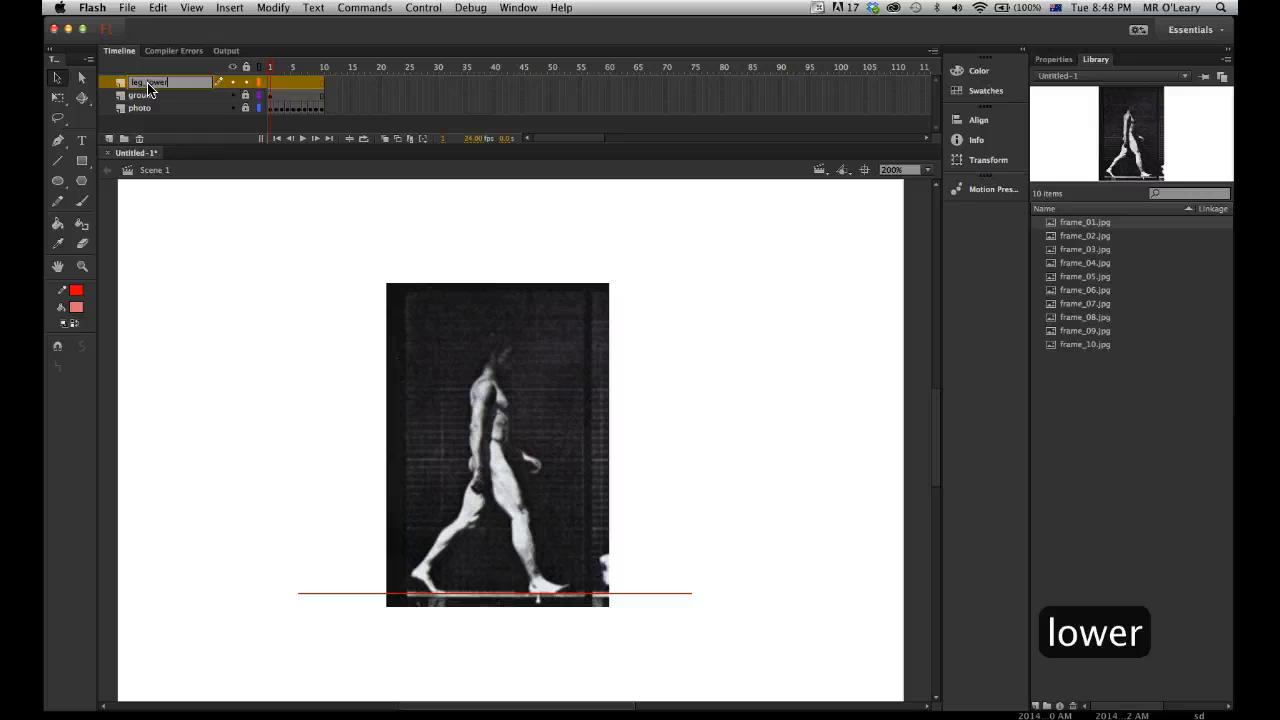
pyautogui.click(206, 127)
pyautogui.click(269, 77)
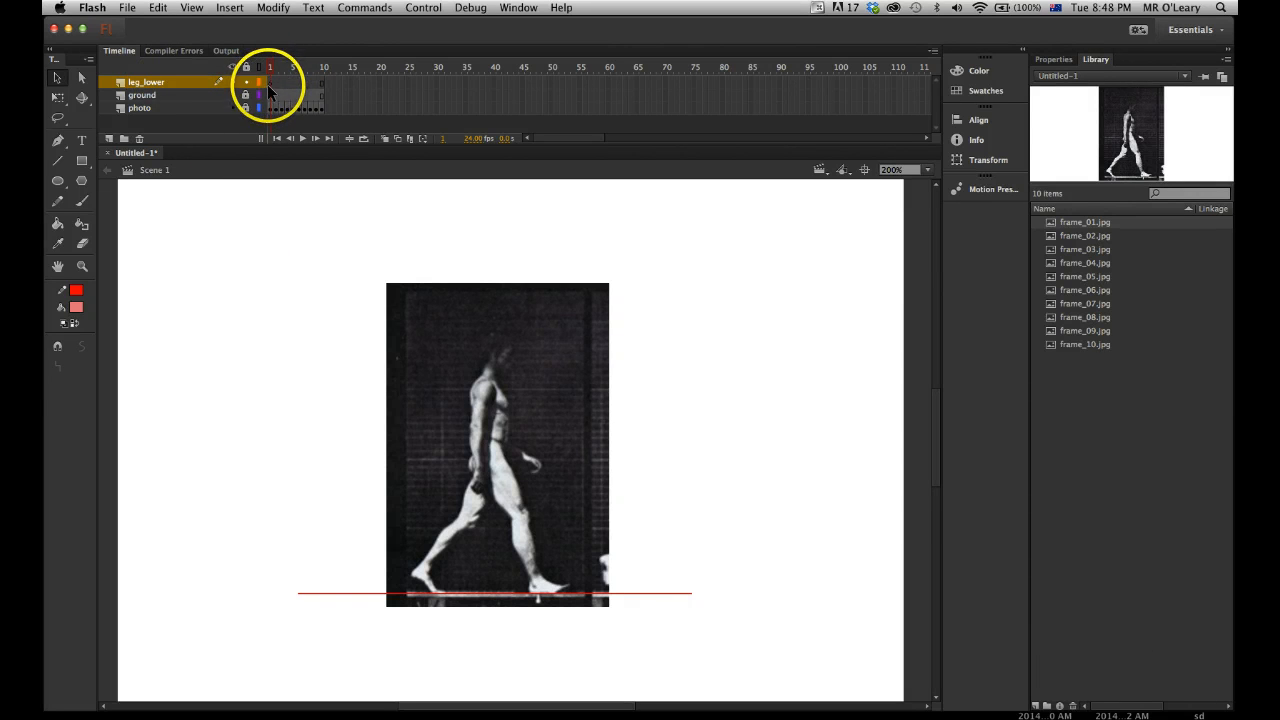
pyautogui.click(155, 82)
pyautogui.click(265, 88)
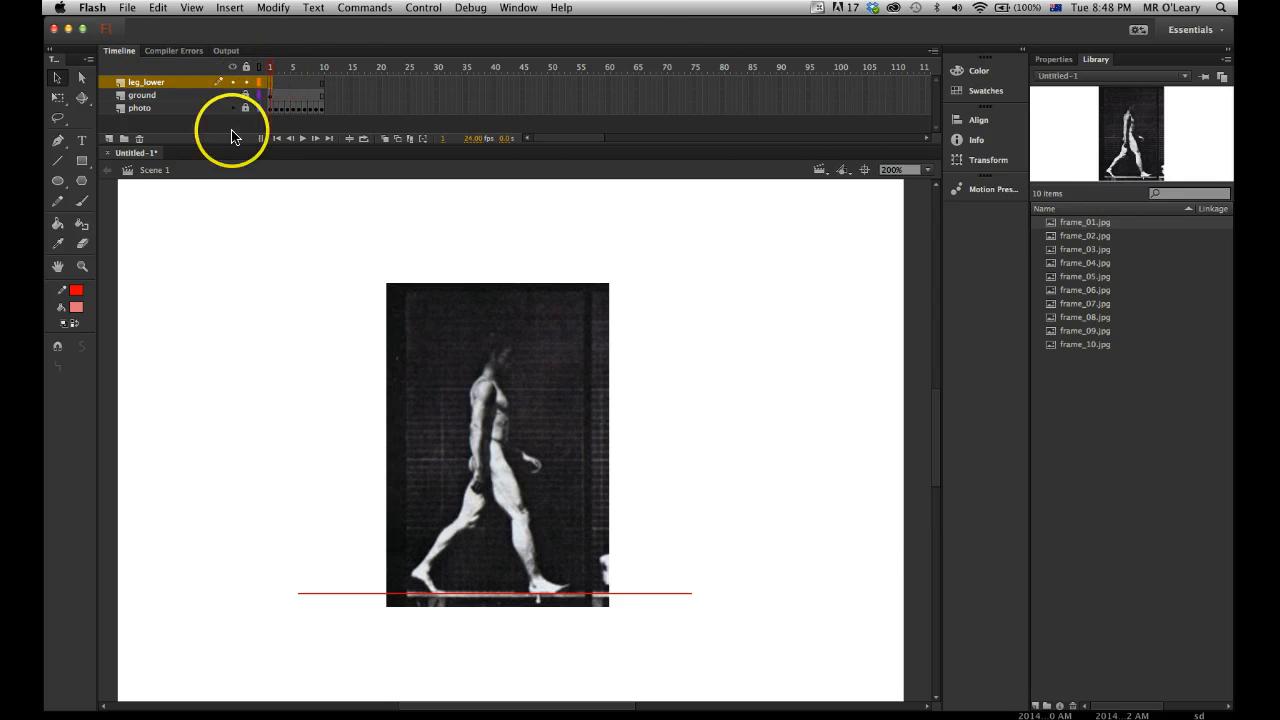
# Draw a narrow upright rectangle with black stroke and pink fill in front of the figure, from knee height down to the red line
pyautogui.click(83, 161)
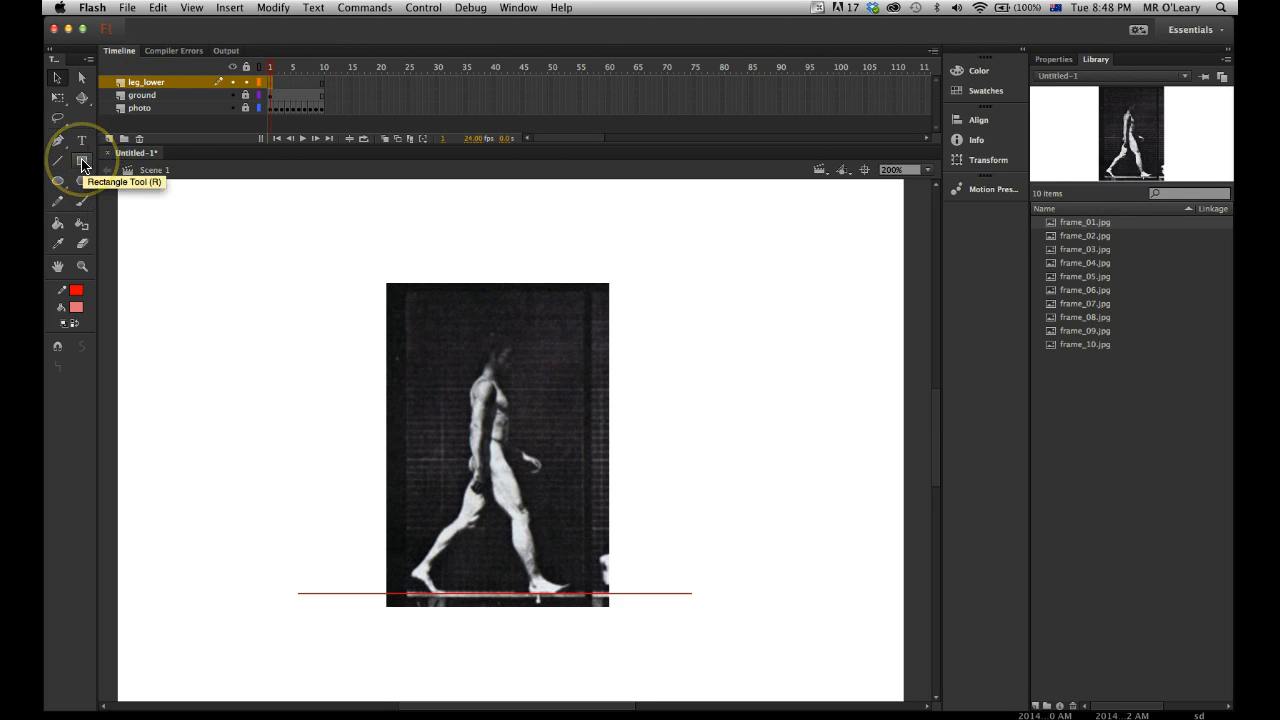
pyautogui.click(83, 162)
pyautogui.click(76, 290)
pyautogui.click(106, 333)
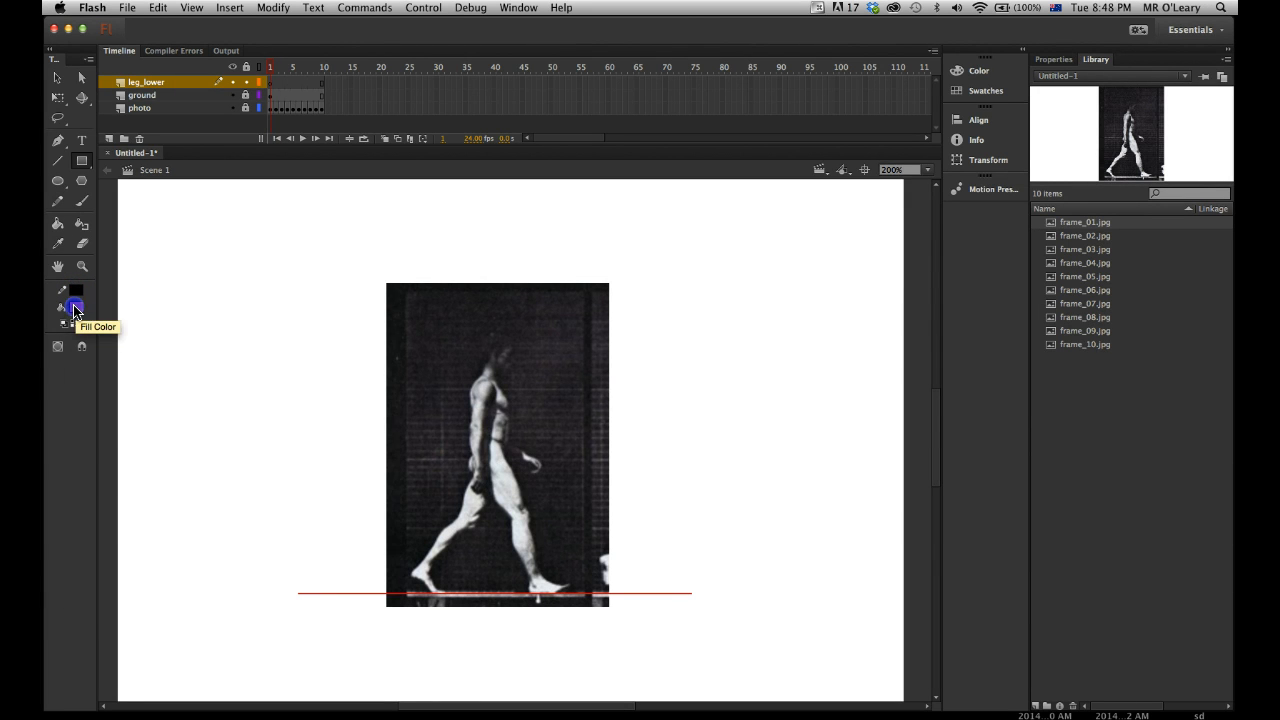
pyautogui.click(76, 310)
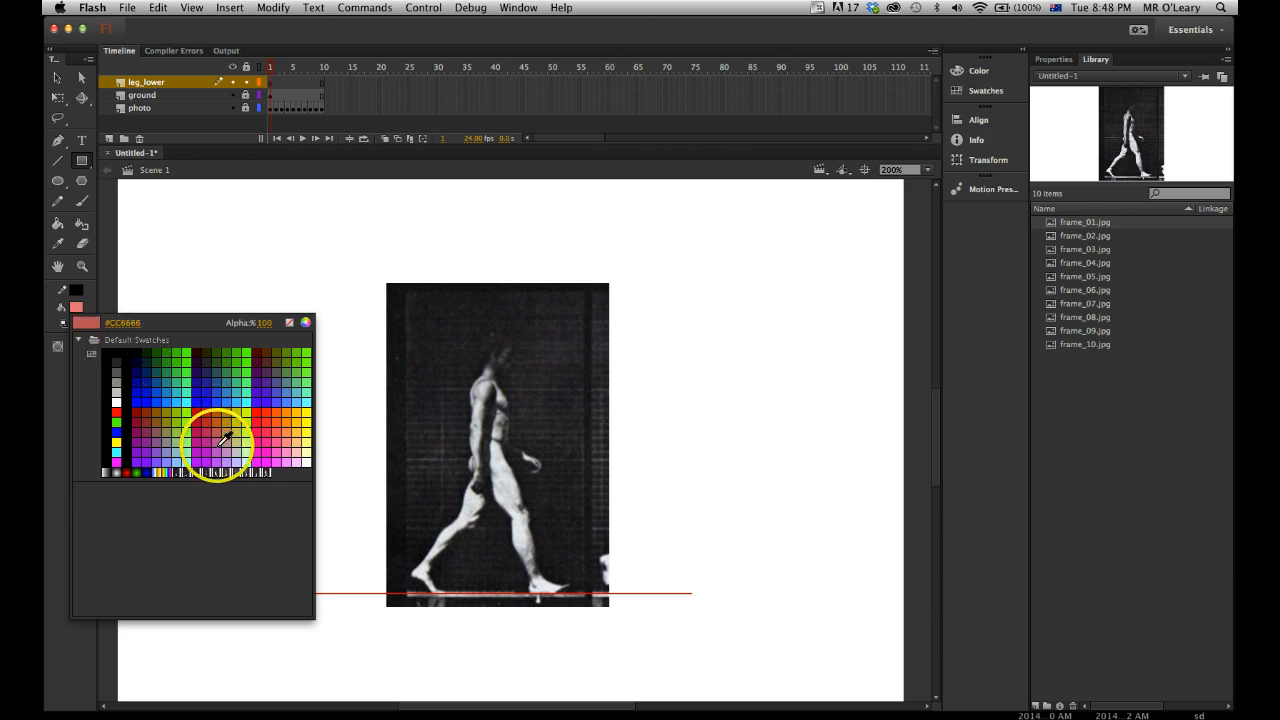
pyautogui.click(277, 442)
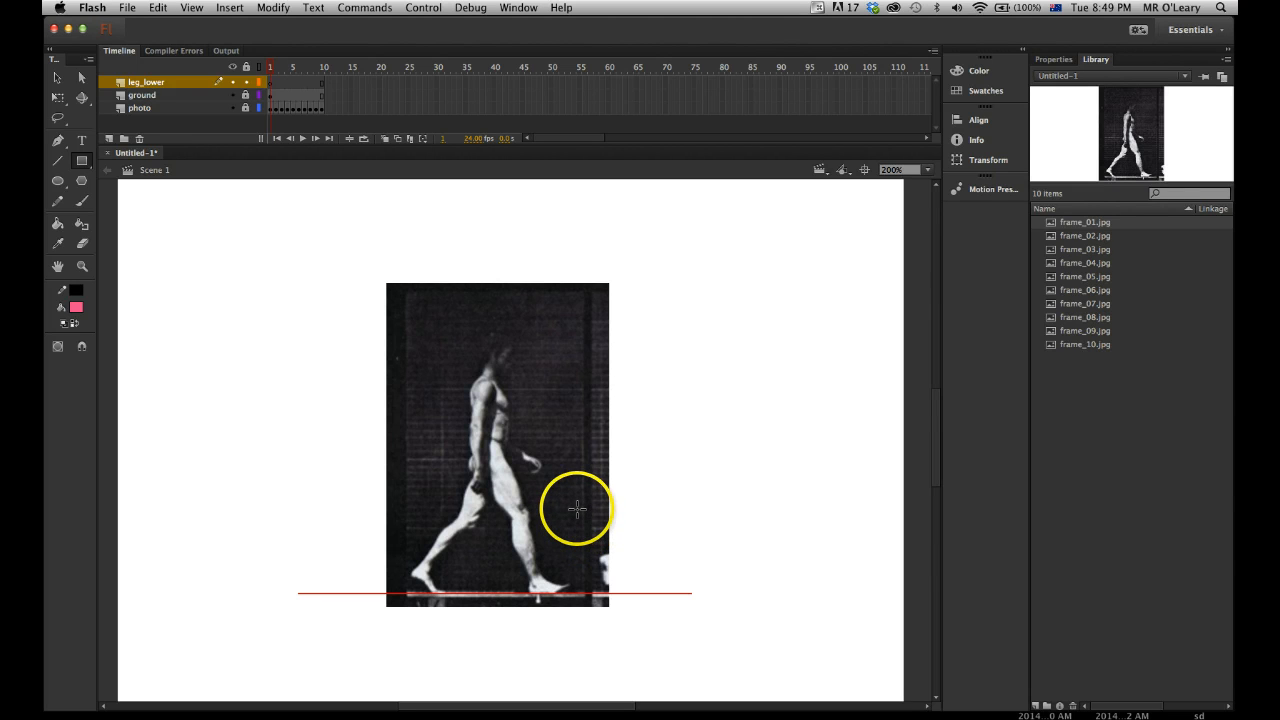
pyautogui.moveTo(580, 512); pyautogui.dragTo(595, 593)
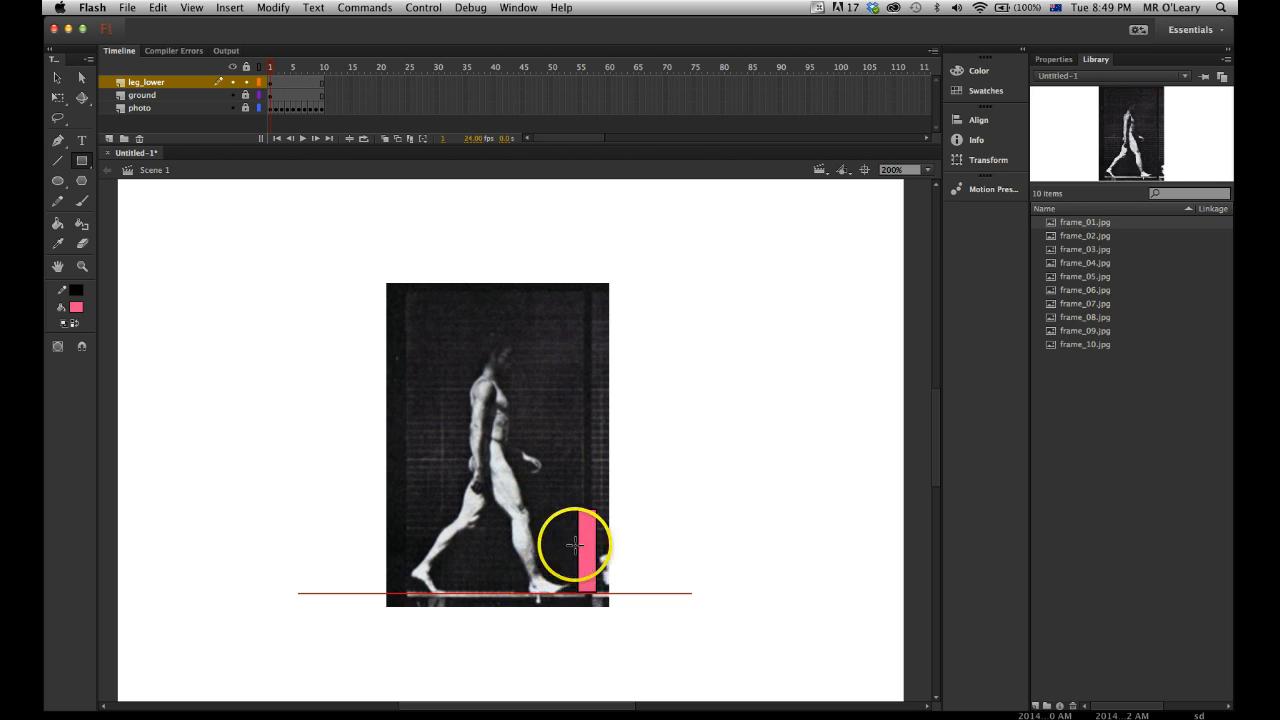
# Try moving only the pink fill away from the rectangle's outline and undo the move
pyautogui.press('v')
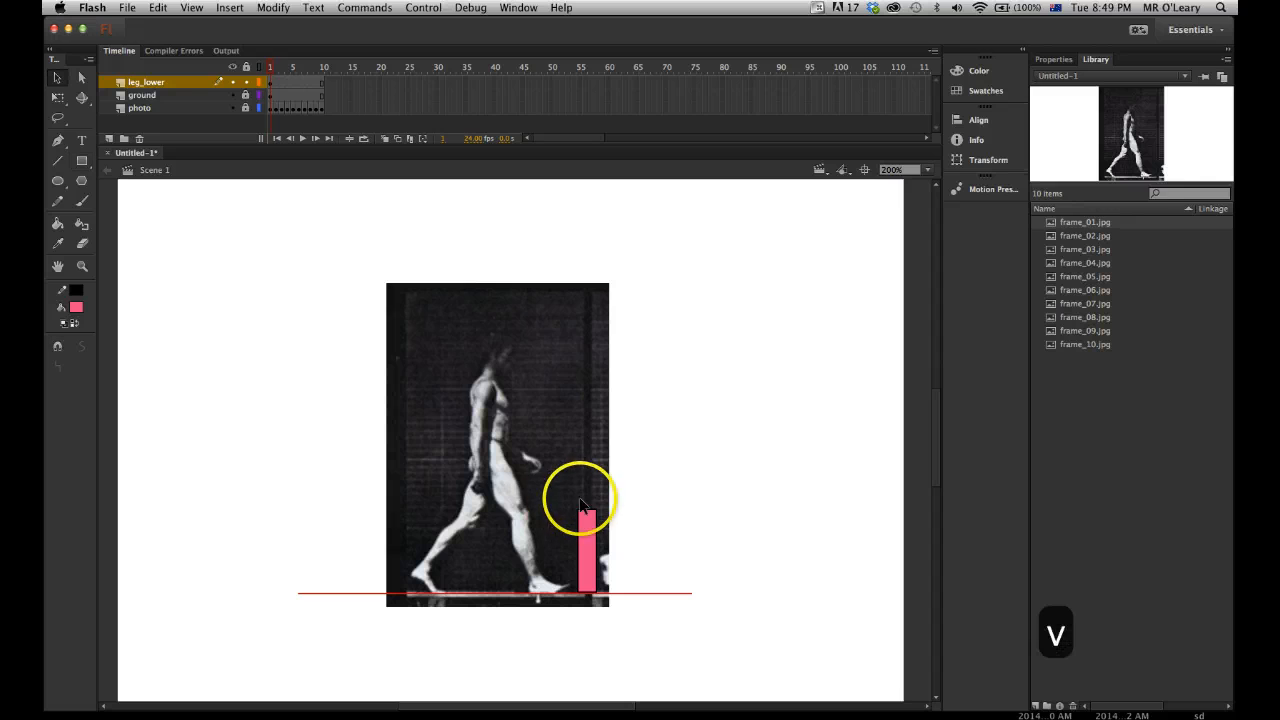
pyautogui.moveTo(554, 484); pyautogui.dragTo(612, 624)
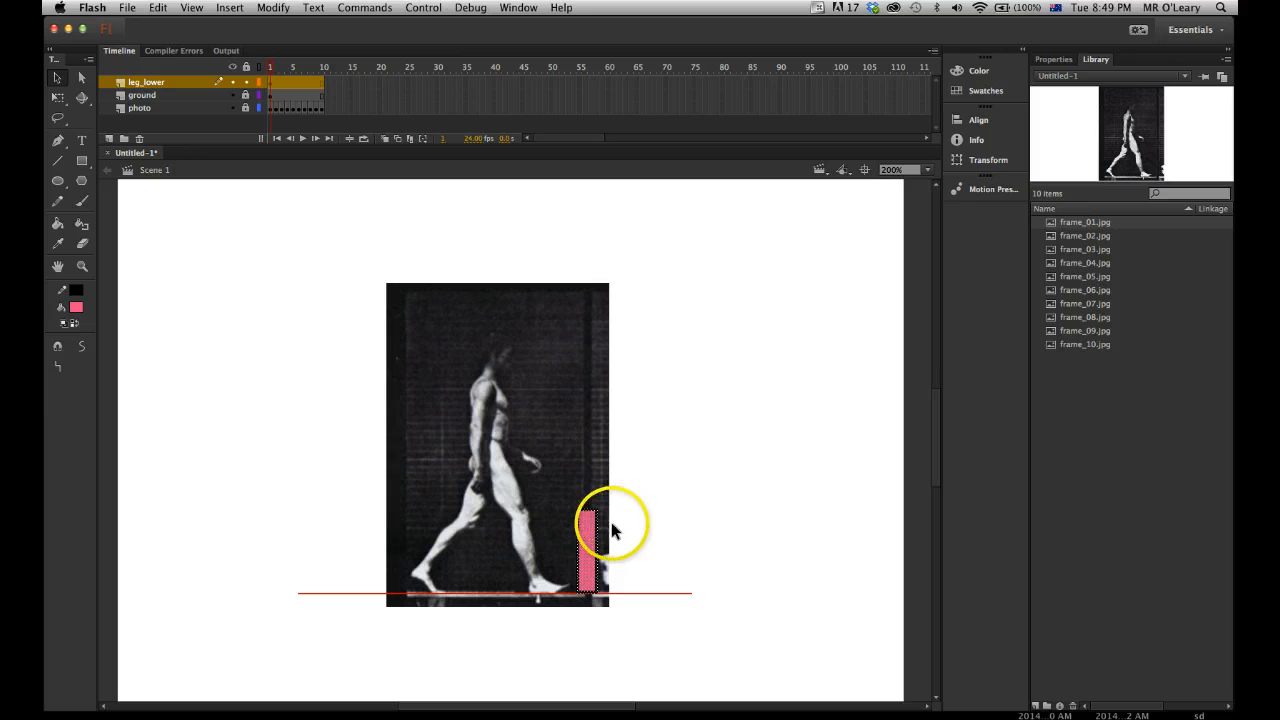
pyautogui.click(607, 525)
pyautogui.click(585, 541)
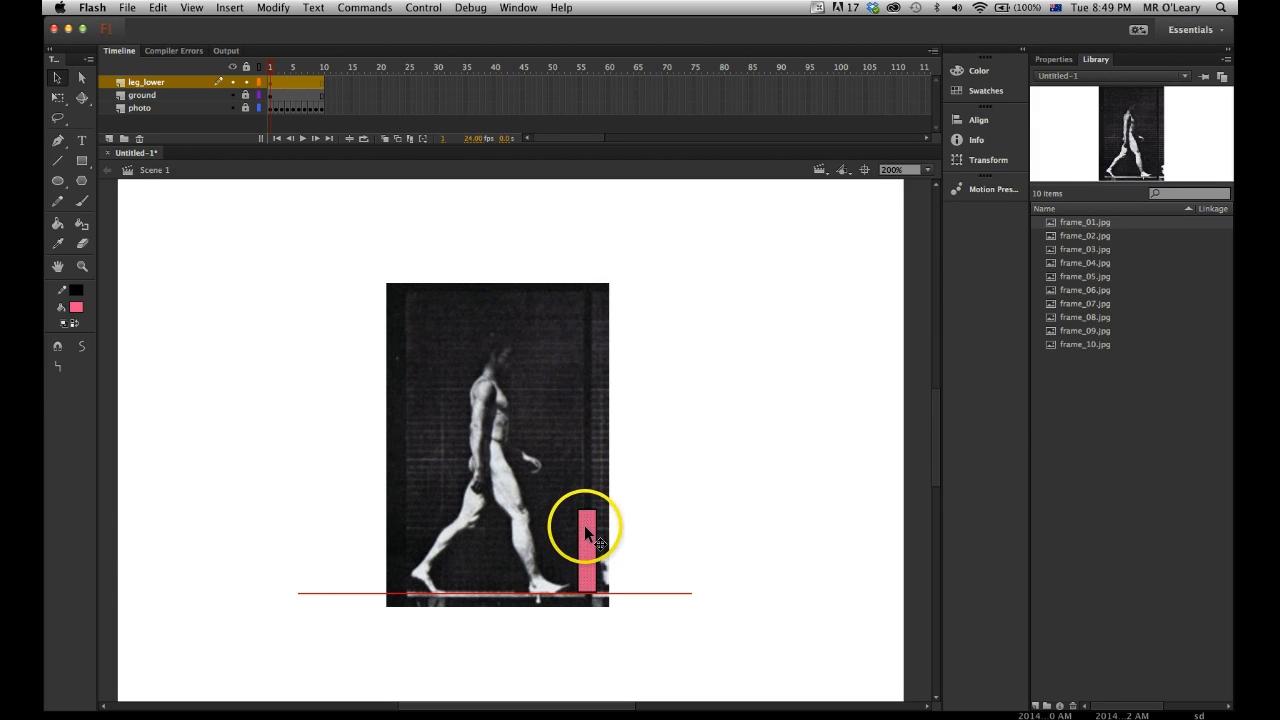
pyautogui.moveTo(582, 537); pyautogui.dragTo(616, 541)
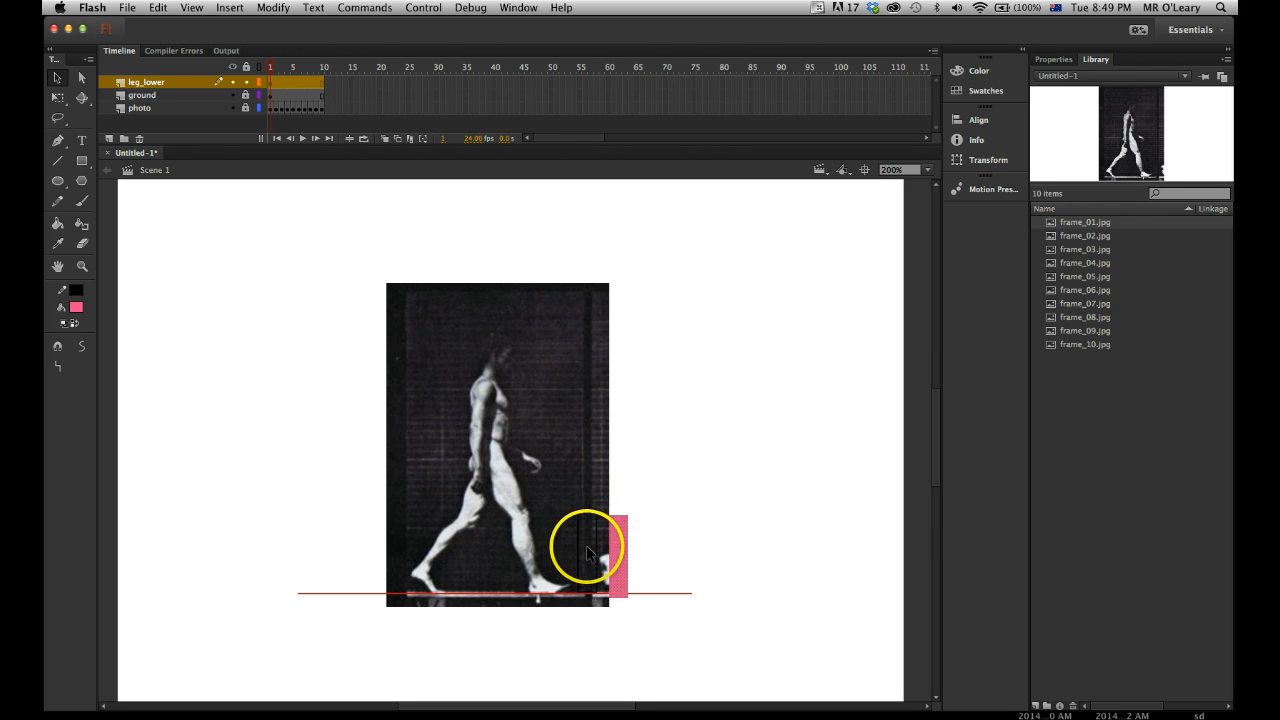
pyautogui.press('super+z')
# Select the whole rectangle, fill and outline, and convert it to a Graphic symbol named leg_lower
pyautogui.moveTo(586, 557)
pyautogui.mouseDown()
pyautogui.moveTo(562, 518)
pyautogui.moveTo(611, 606)
pyautogui.mouseUp()
pyautogui.moveTo(591, 534); pyautogui.dragTo(589, 541)
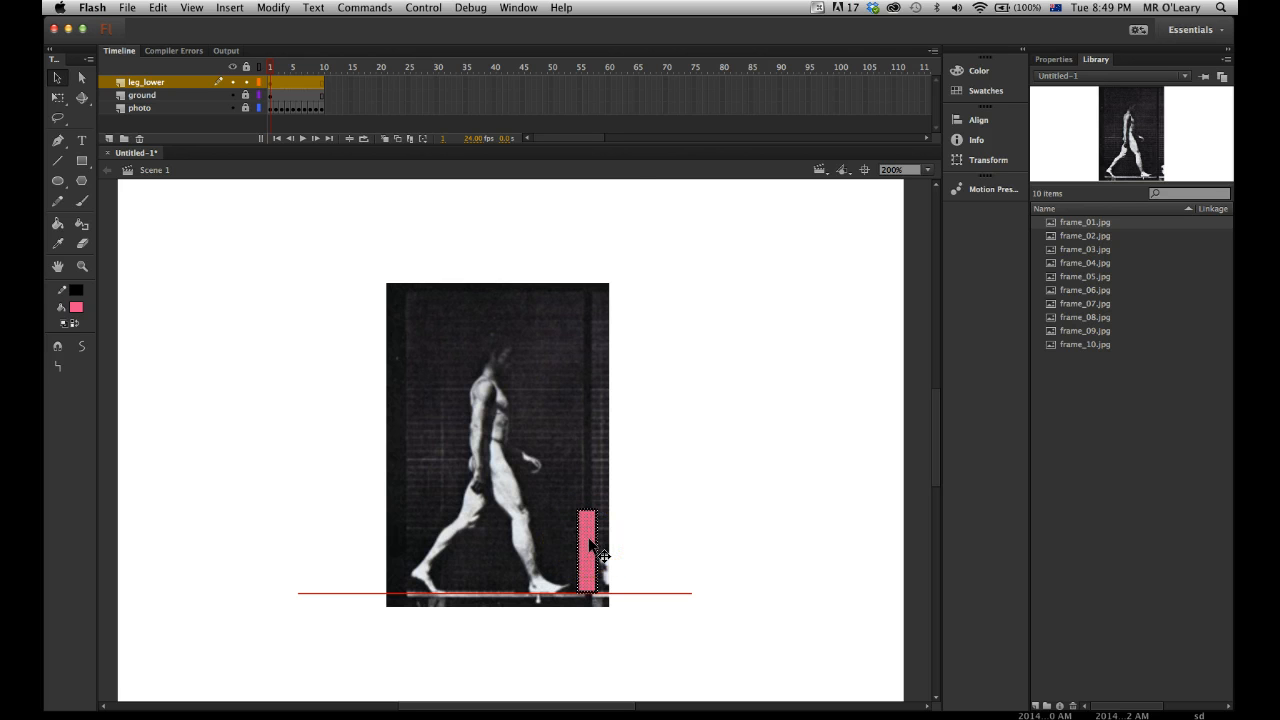
pyautogui.press('F8')
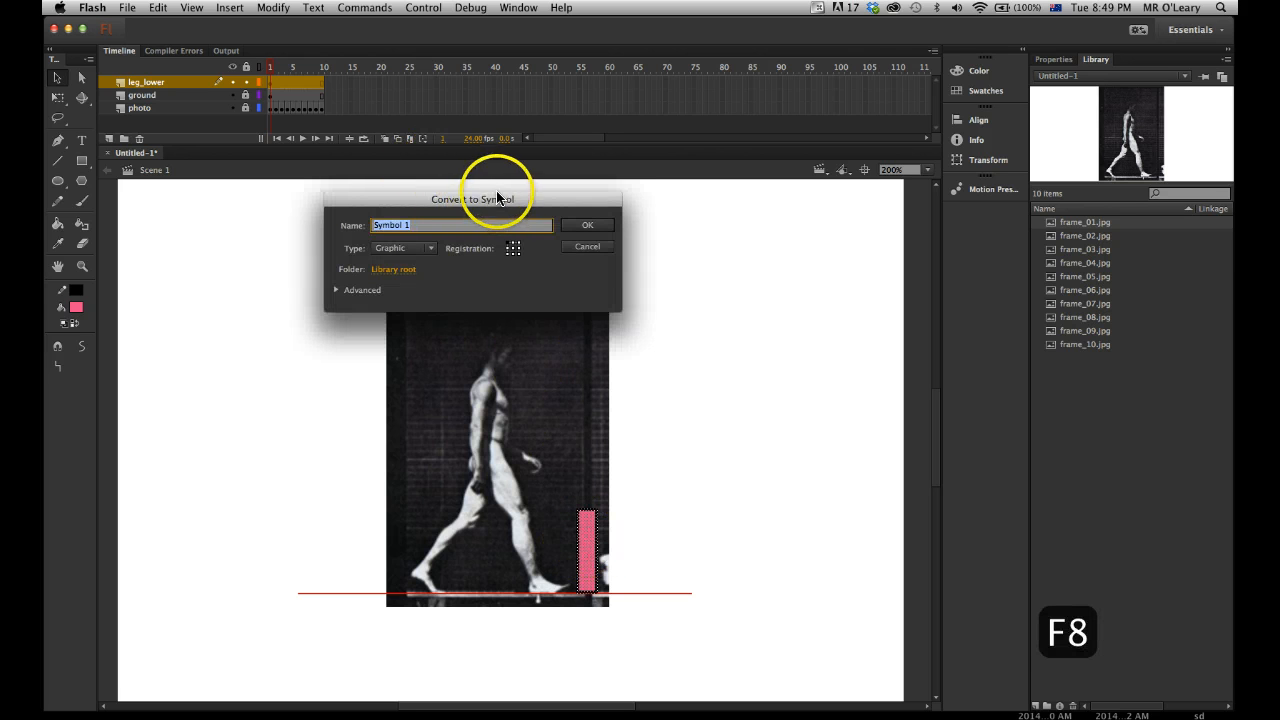
pyautogui.write('leg')
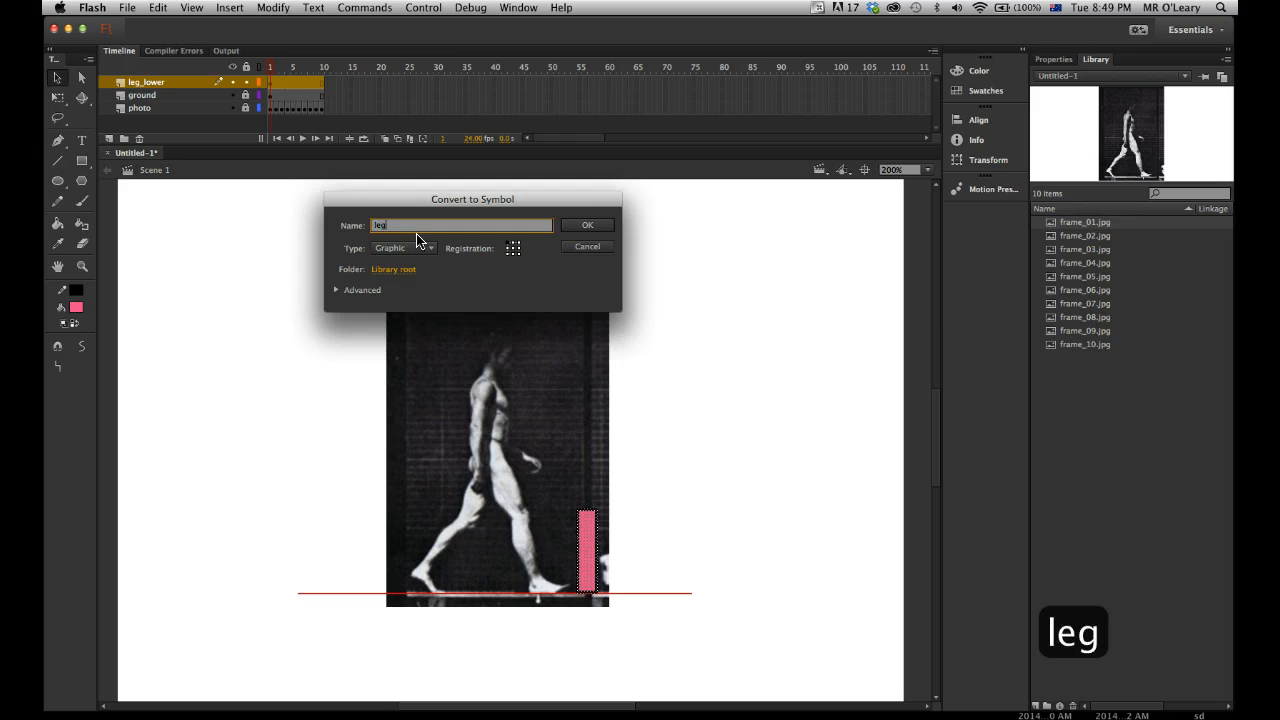
pyautogui.write('_lower')
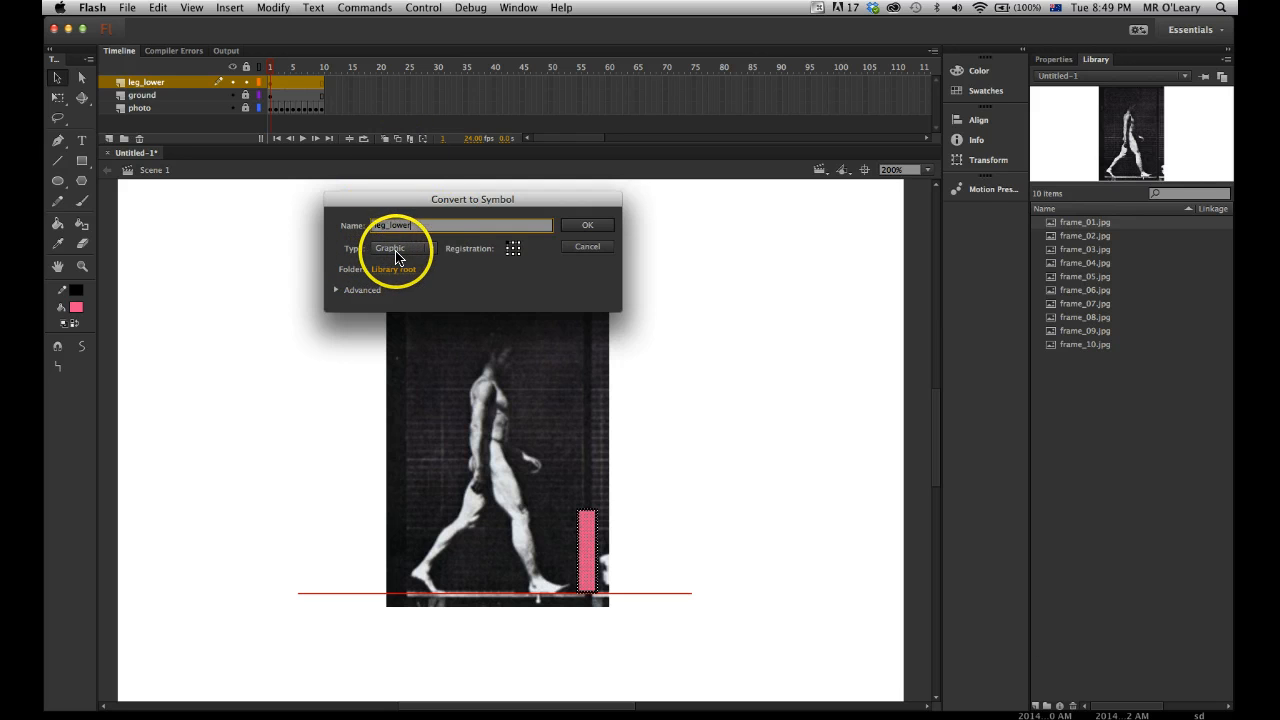
pyautogui.click(590, 226)
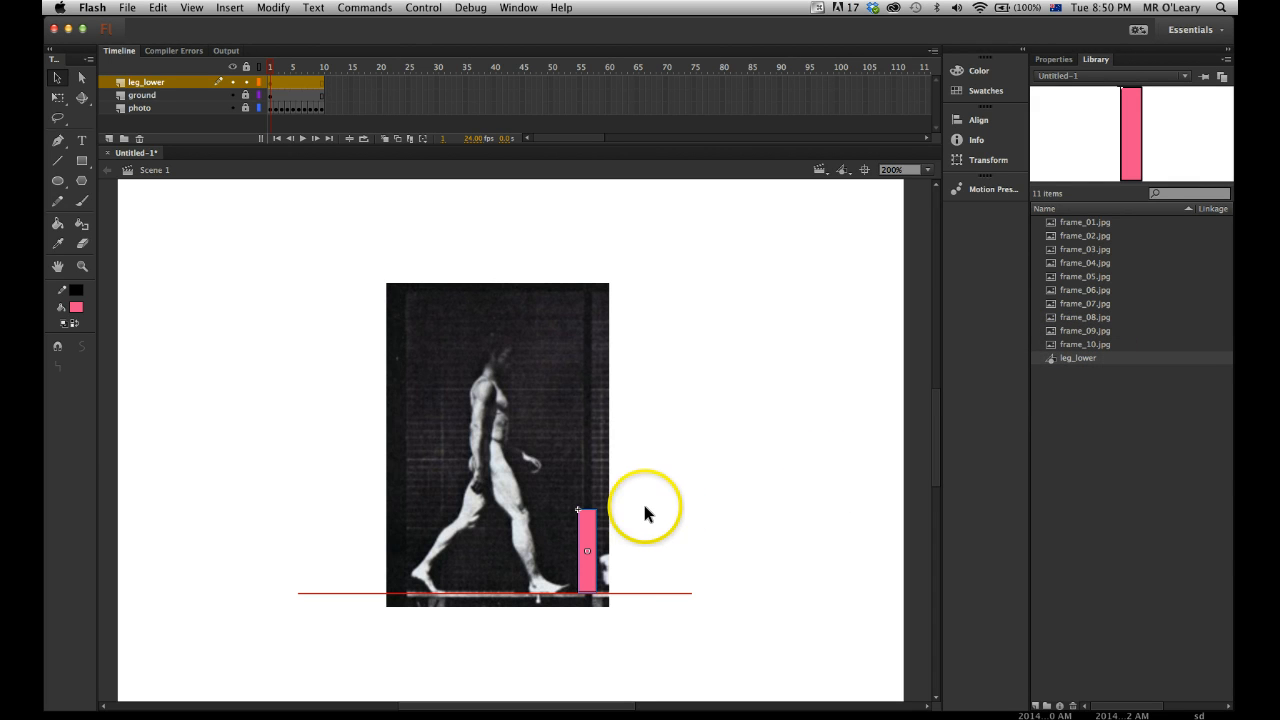
# Open the leg_lower symbol on stage to view its contents and return to Scene 1
pyautogui.click(528, 497)
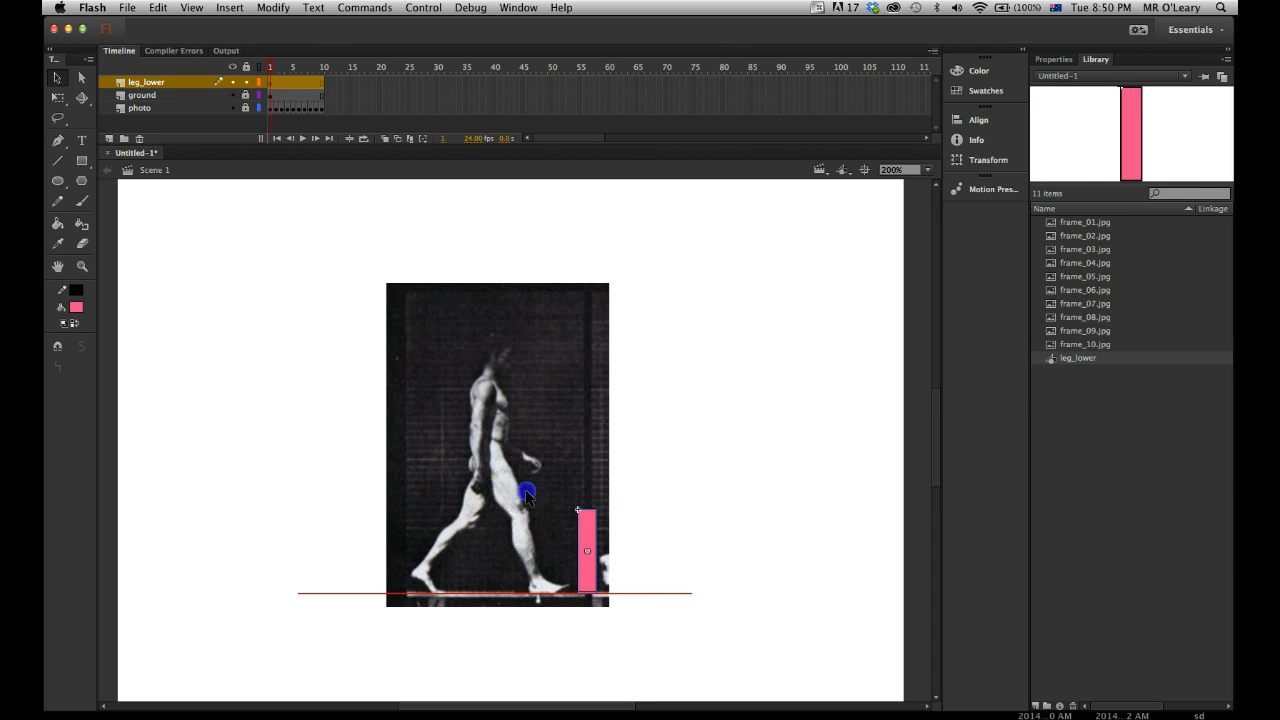
pyautogui.click(584, 525)
pyautogui.doubleClick(585, 525)
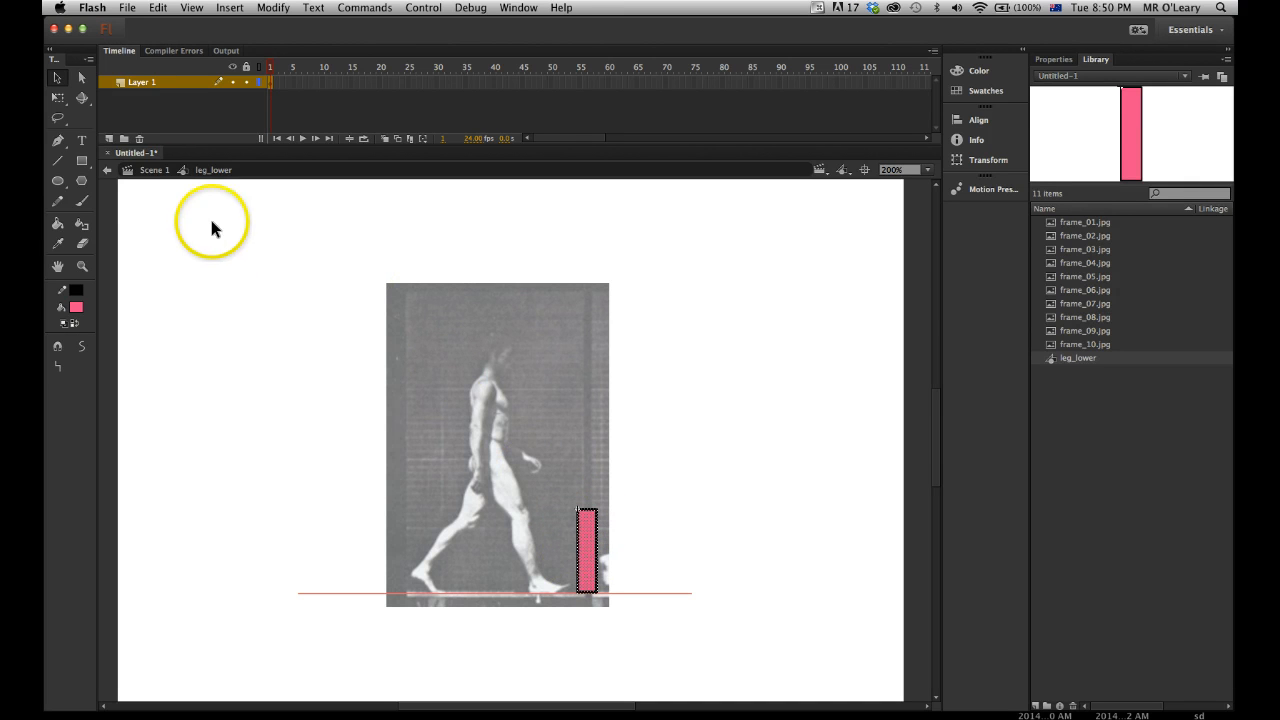
pyautogui.click(150, 170)
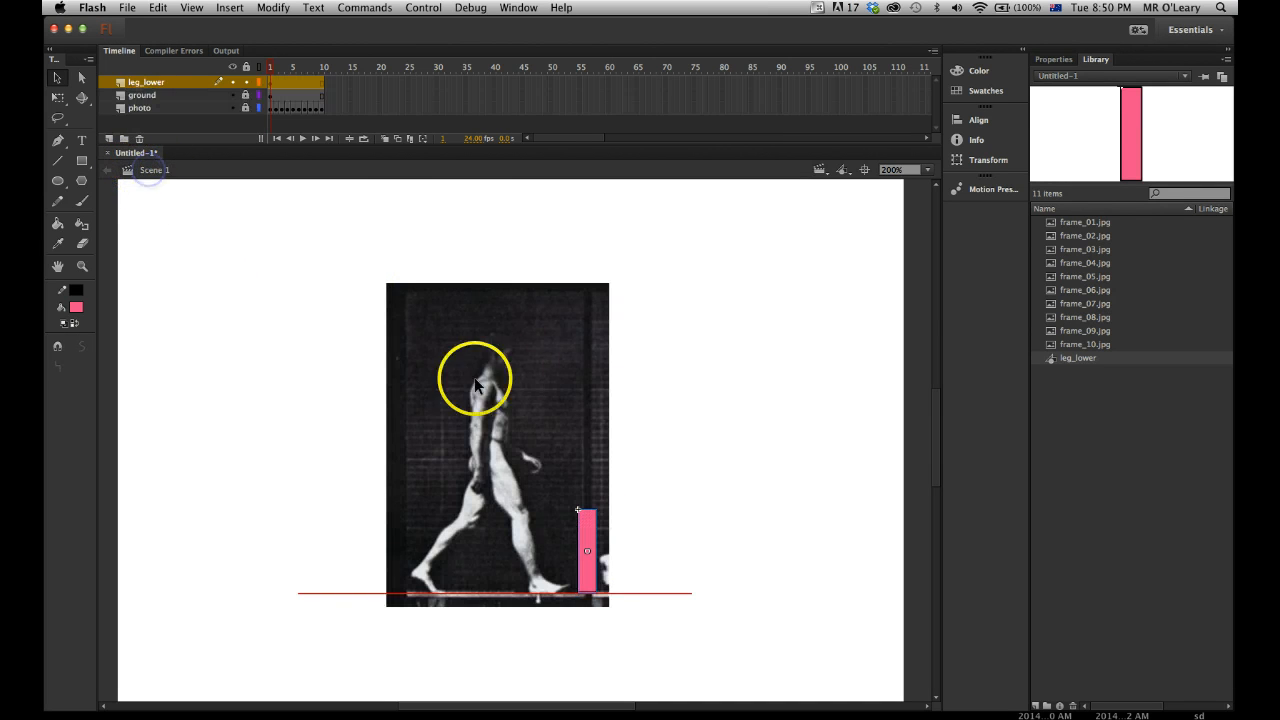
# Paint a pink brush stroke across the rectangle inside the leg_lower symbol and return to Scene 1
pyautogui.click(632, 533)
pyautogui.click(585, 527)
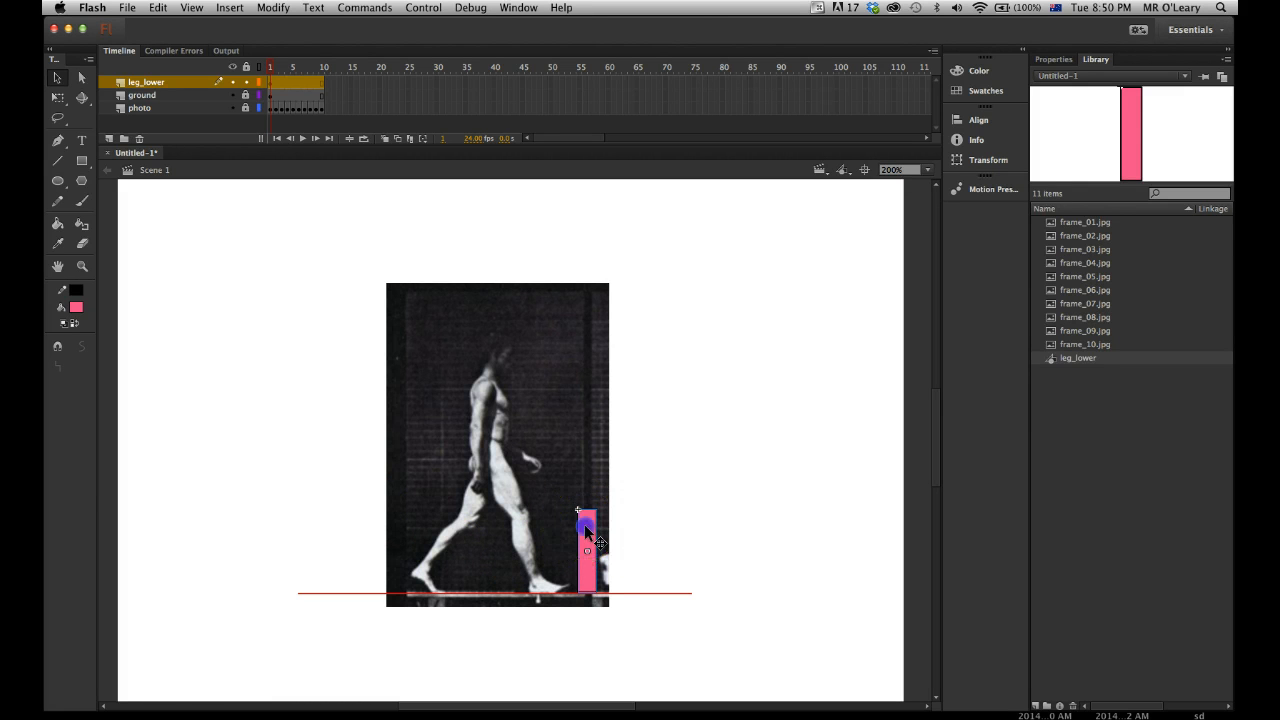
pyautogui.doubleClick(584, 524)
pyautogui.click(82, 200)
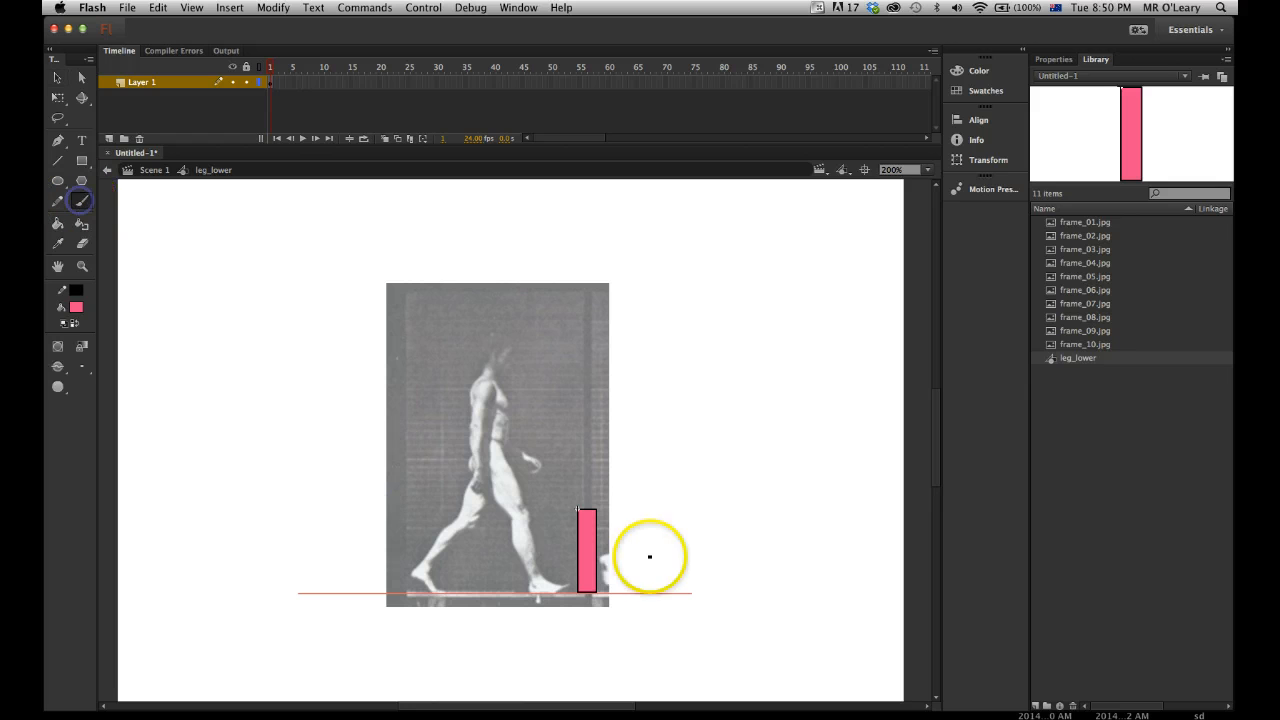
pyautogui.moveTo(552, 538); pyautogui.dragTo(655, 550)
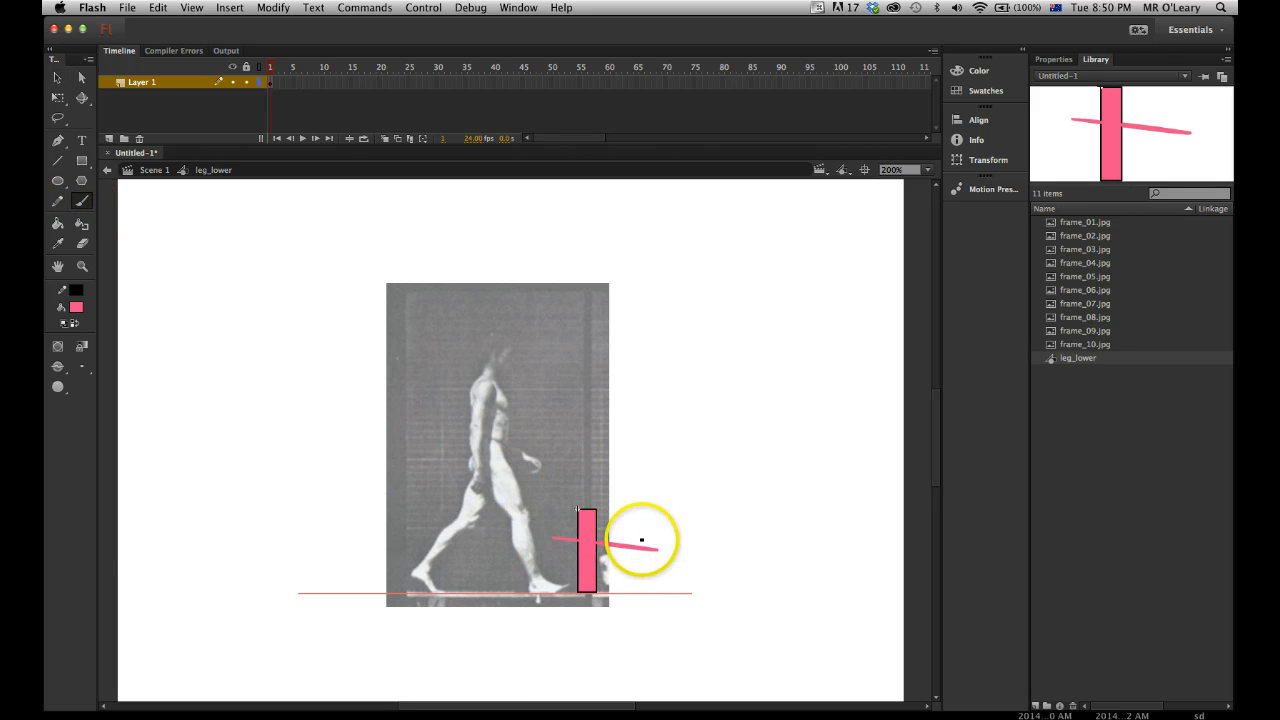
pyautogui.click(152, 170)
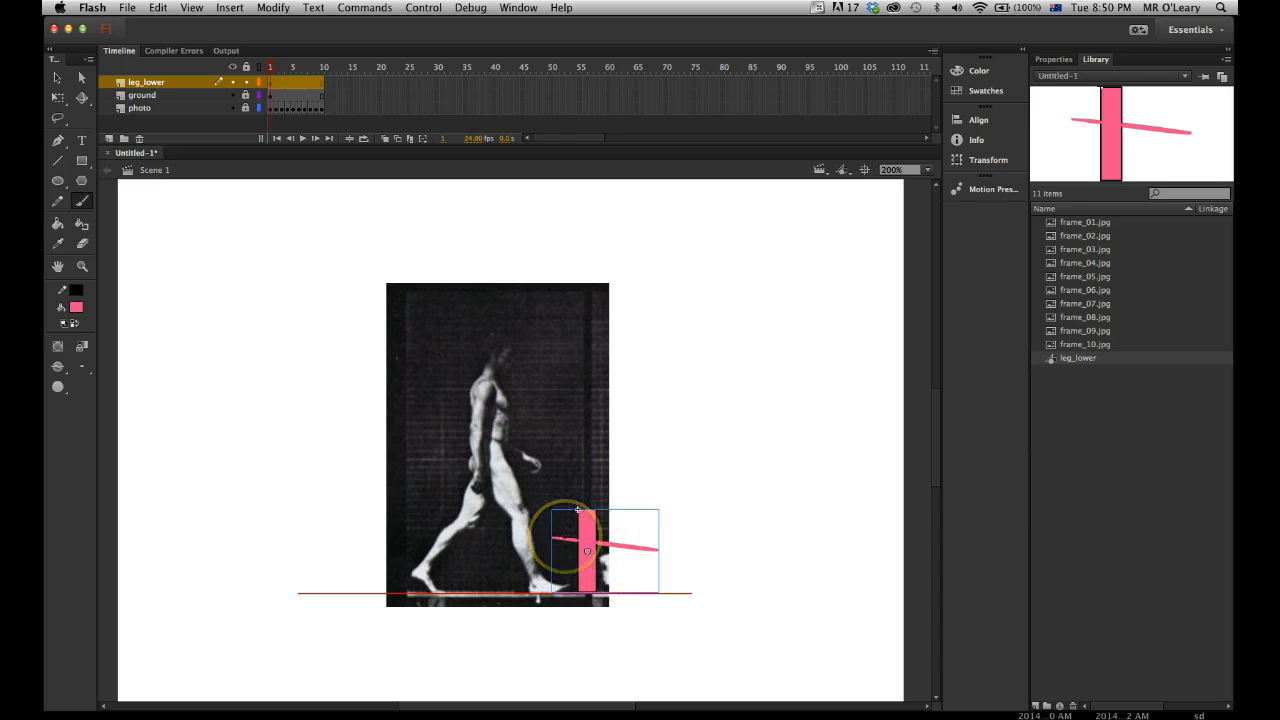
# Undo the brush stroke inside the leg_lower symbol and go back to Scene 1
pyautogui.press('super+z')
pyautogui.press('super+z')
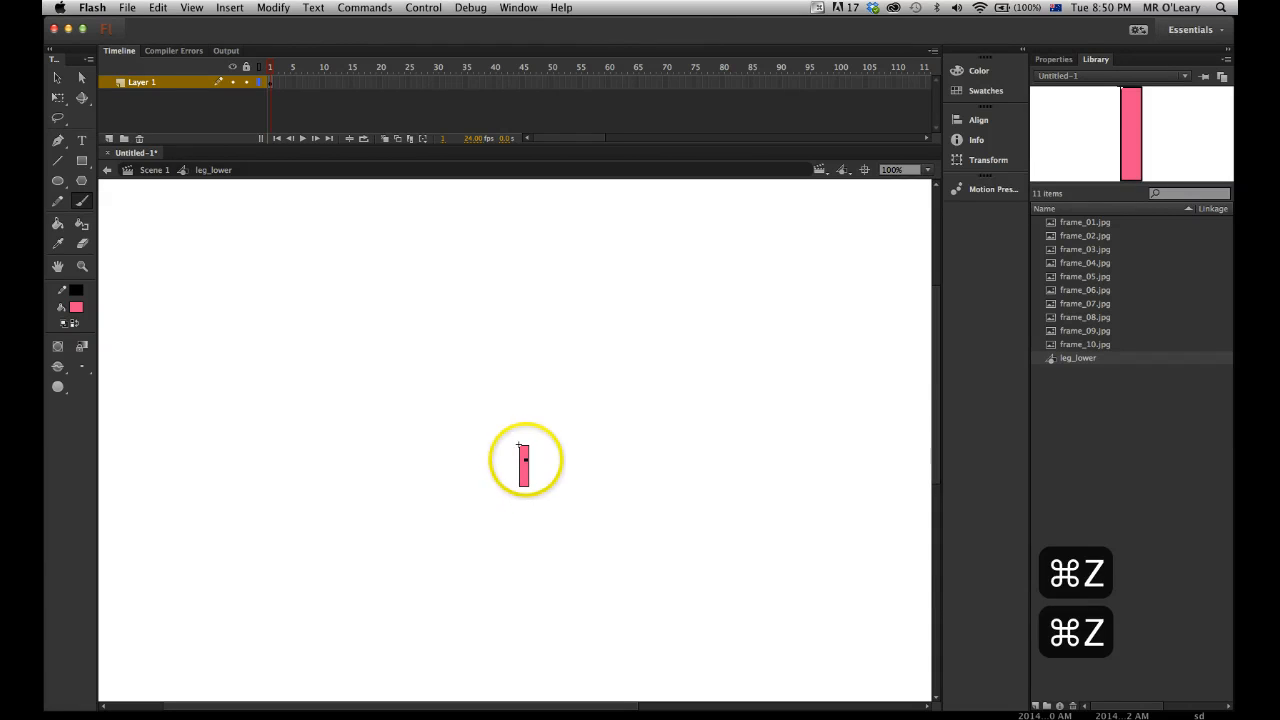
pyautogui.press('v')
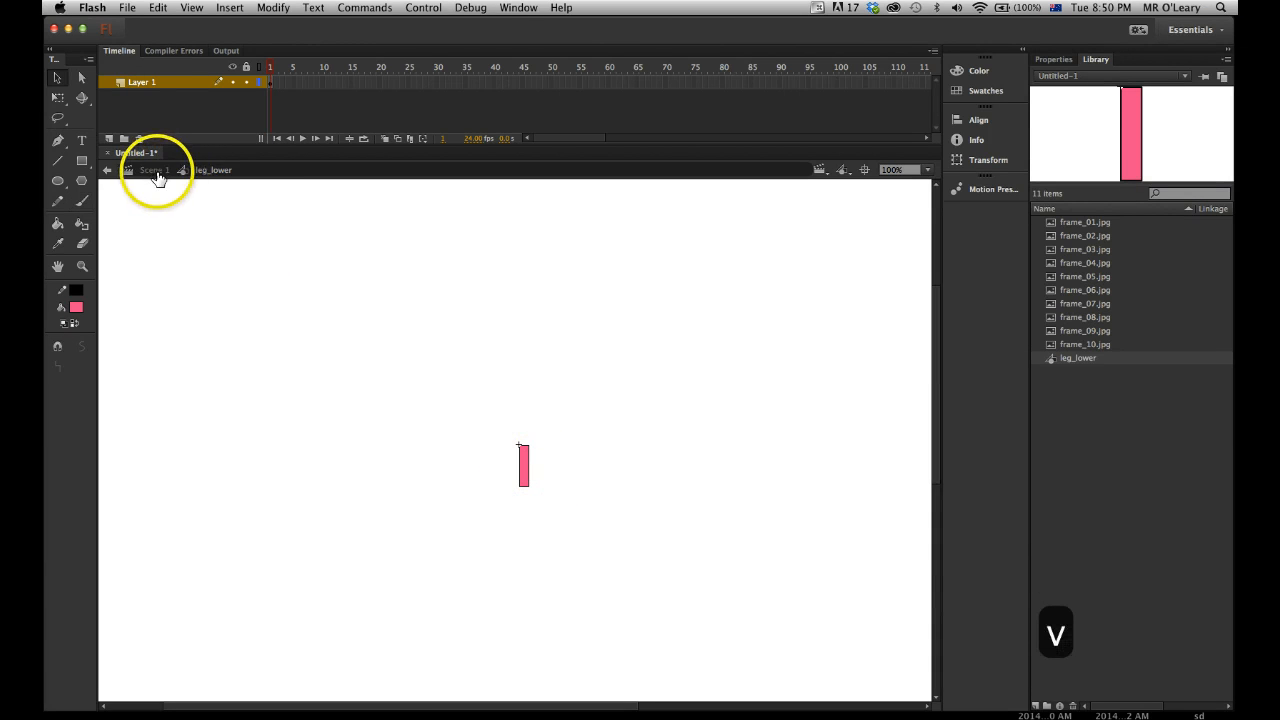
pyautogui.click(155, 170)
# Free-transform the leg_lower symbol: set its pivot at the top edge, place it at the front knee and rotate it along the shin
pyautogui.click(635, 541)
pyautogui.click(589, 527)
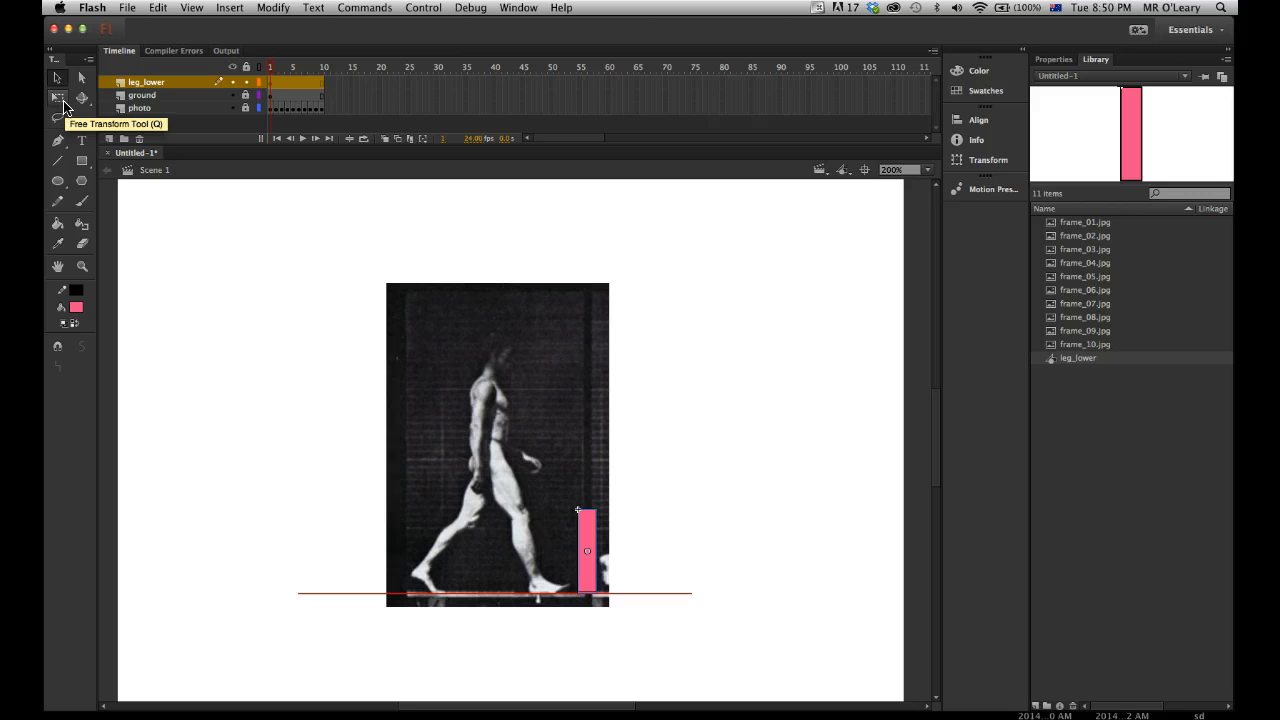
pyautogui.press('q')
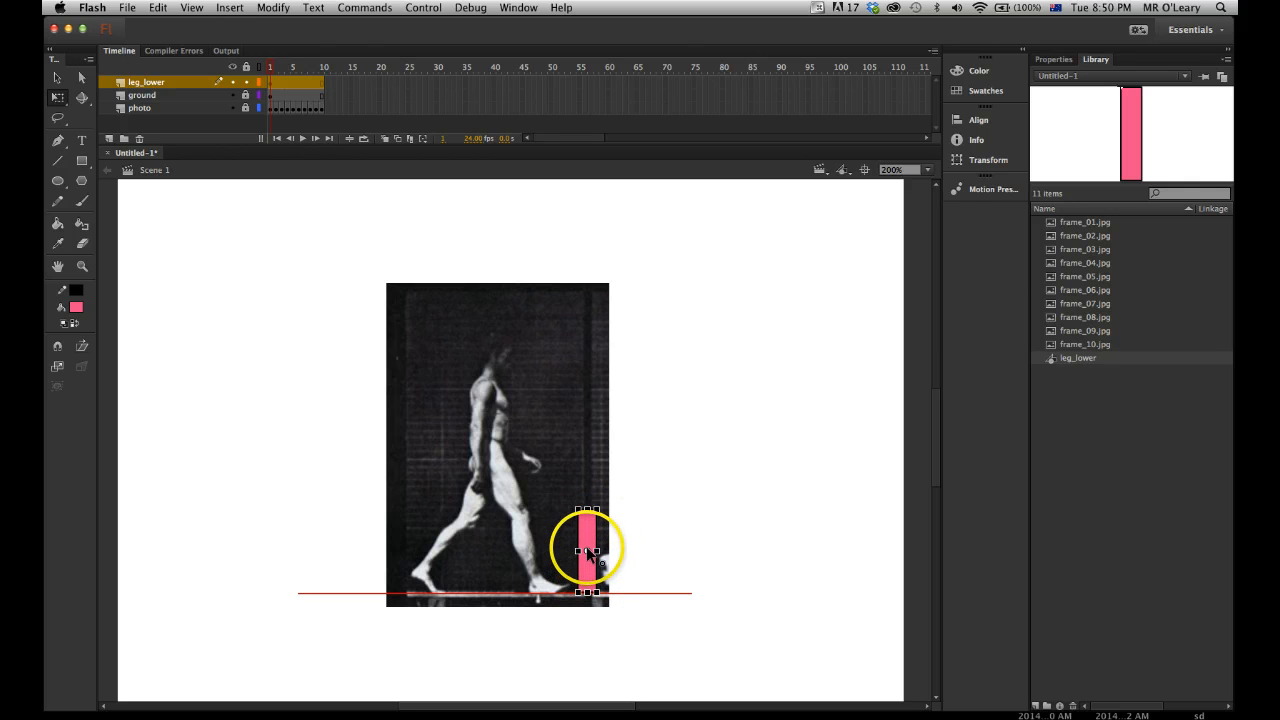
pyautogui.moveTo(588, 552); pyautogui.dragTo(587, 513)
pyautogui.moveTo(600, 595); pyautogui.dragTo(562, 593)
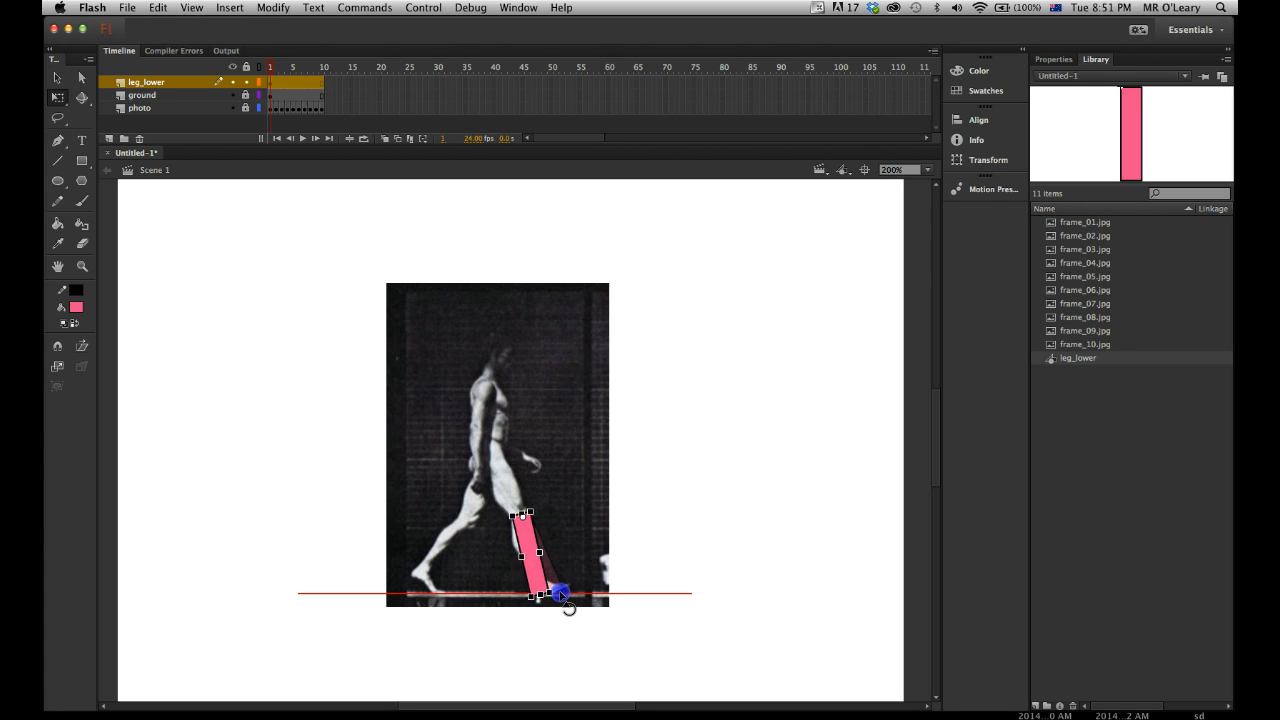
pyautogui.click(586, 536)
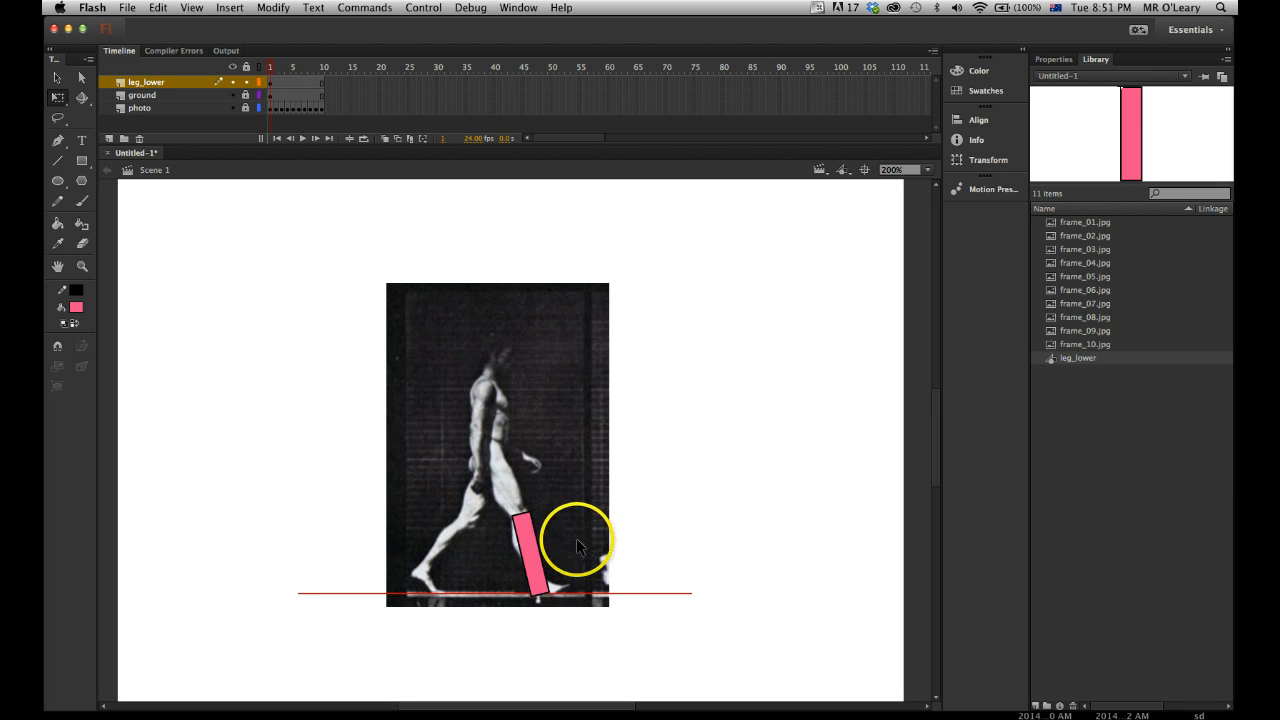
# Add a leg_lower keyframe at frame 2 and move and rotate the pink leg to match the front shin in that photo
pyautogui.click(276, 84)
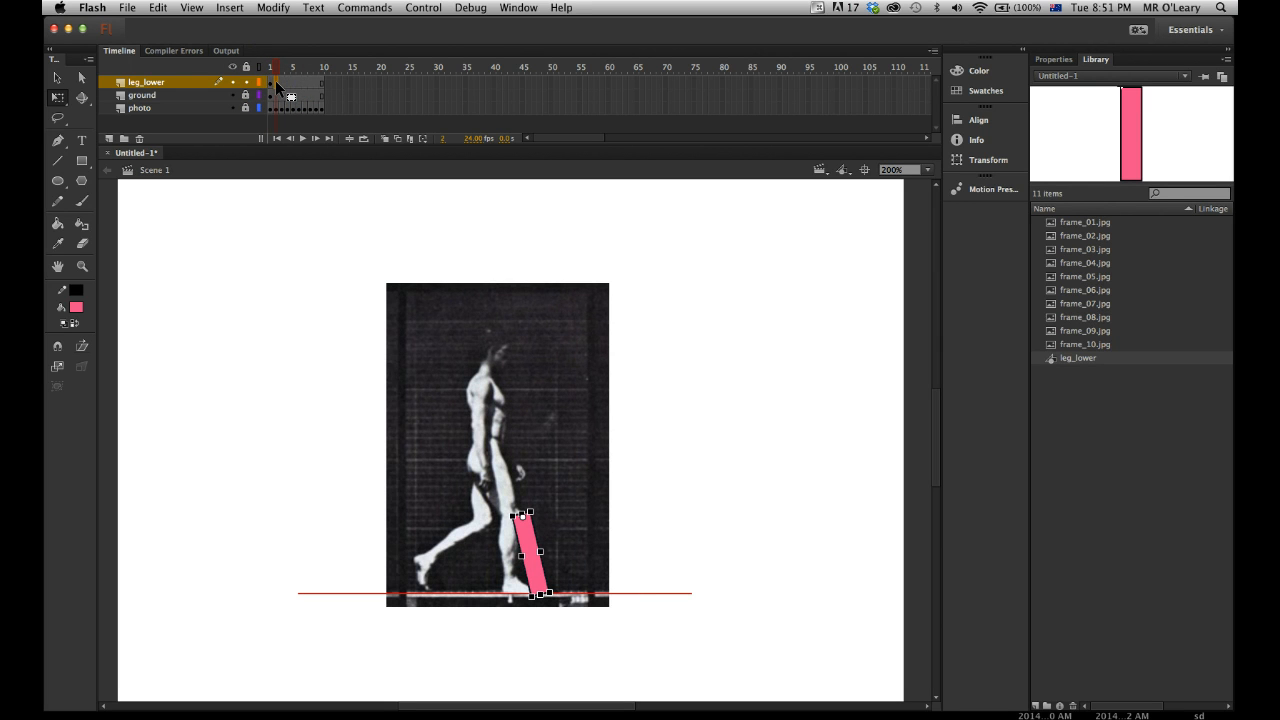
pyautogui.press('F6')
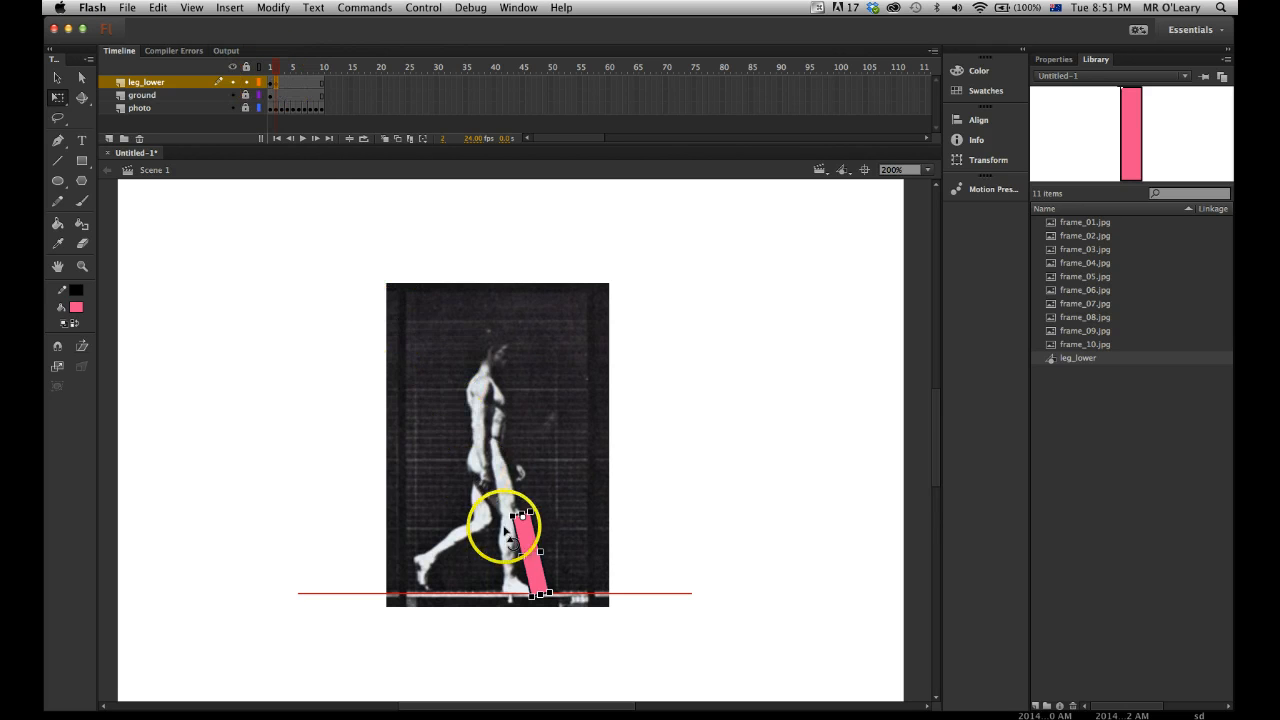
pyautogui.press(',')
pyautogui.press('.')
pyautogui.press(',')
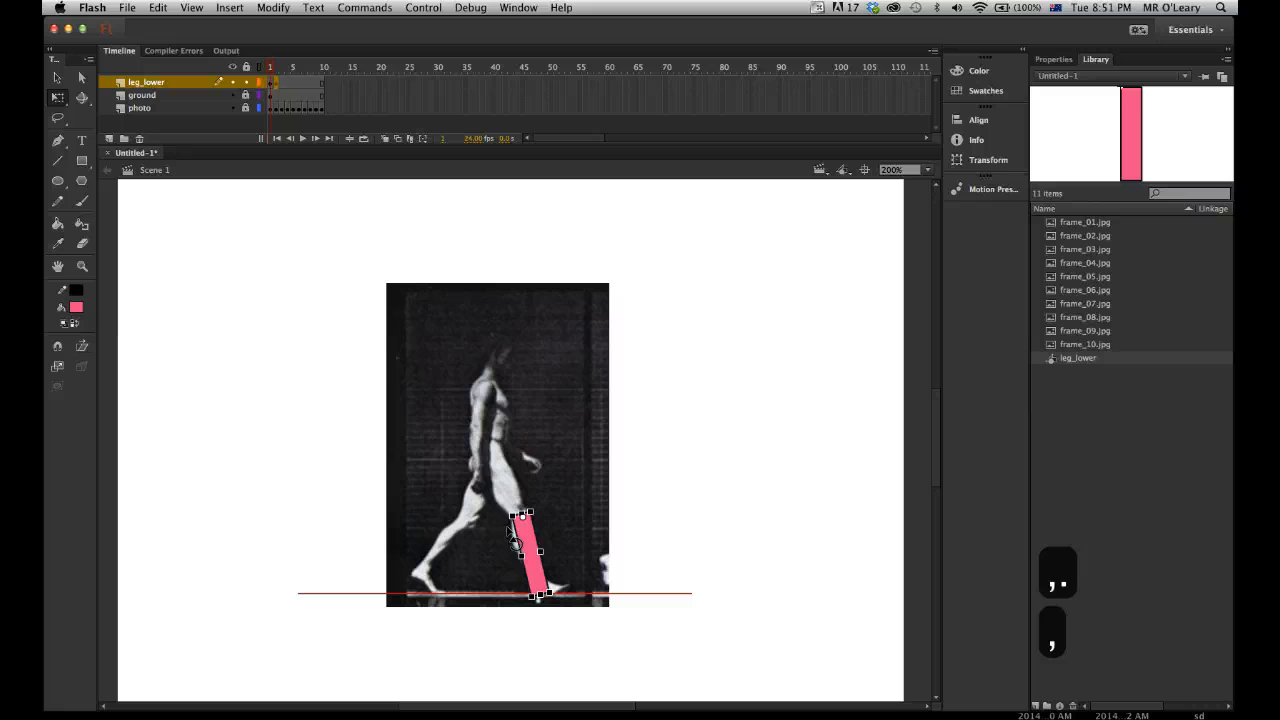
pyautogui.press('.')
pyautogui.moveTo(565, 546); pyautogui.dragTo(525, 543)
pyautogui.press(',')
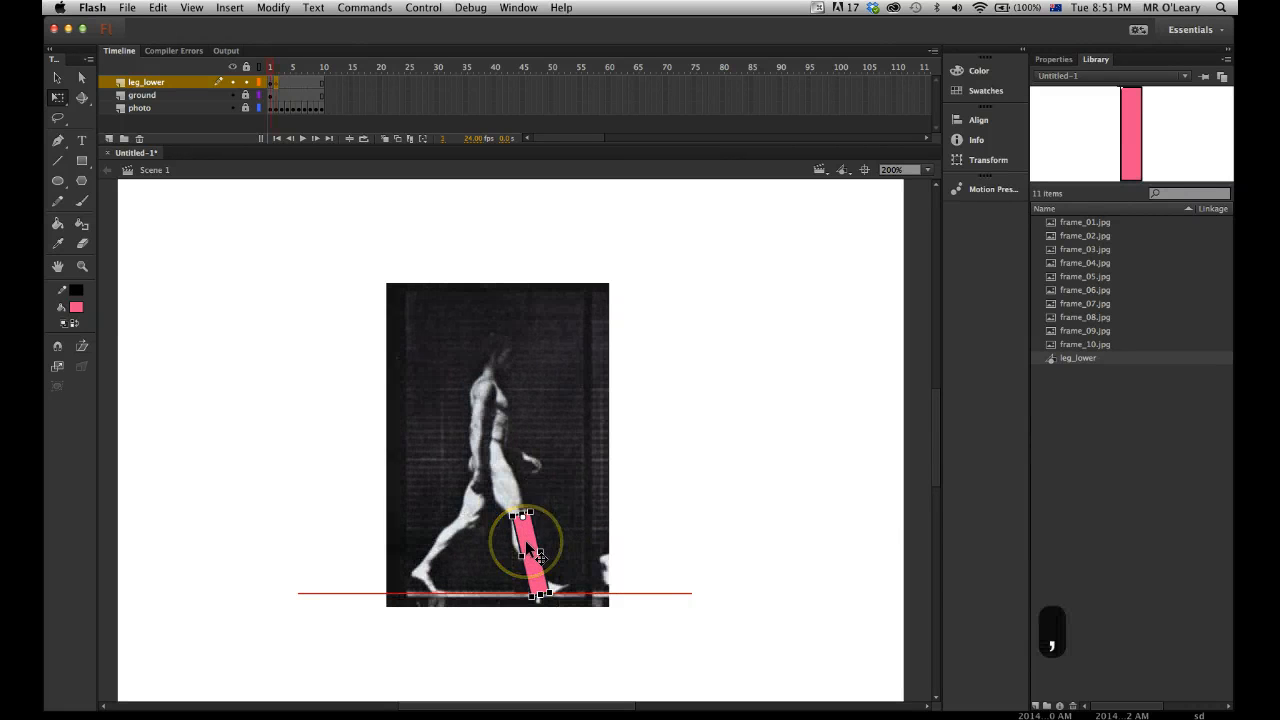
pyautogui.press('.')
pyautogui.press(',')
pyautogui.press('.')
pyautogui.click(524, 535)
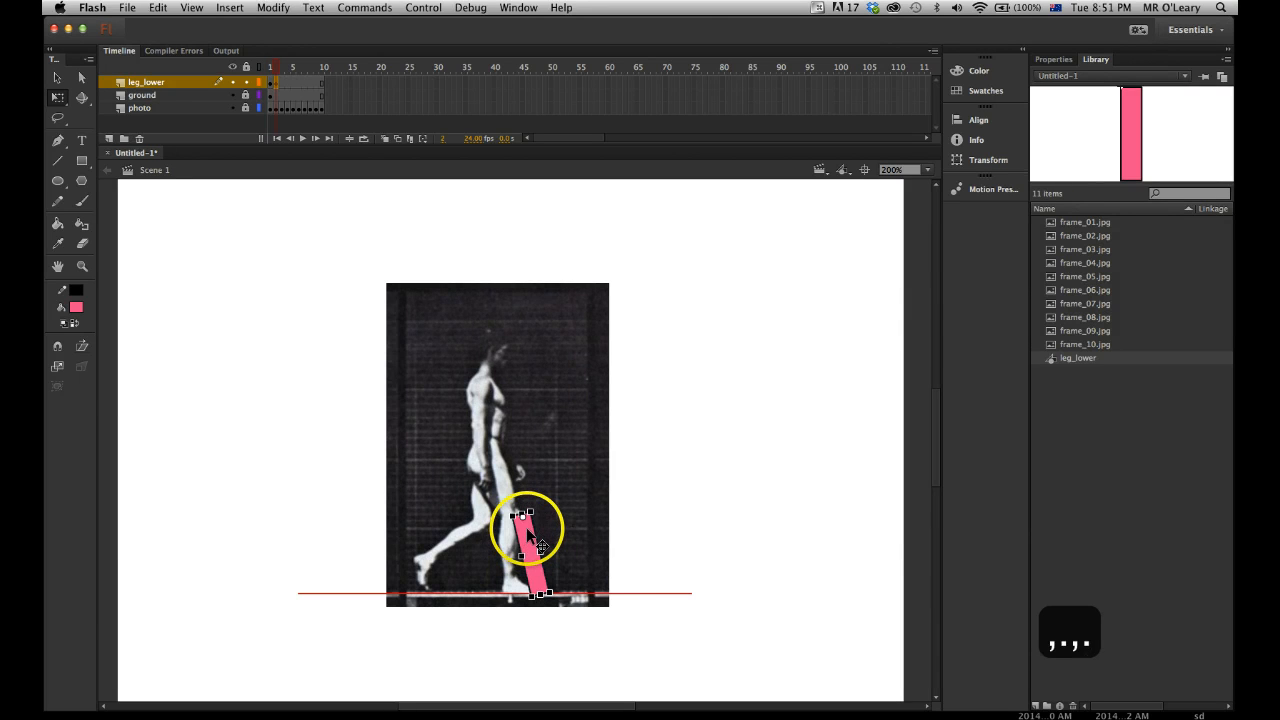
pyautogui.moveTo(526, 527)
pyautogui.mouseDown()
pyautogui.moveTo(518, 537)
pyautogui.moveTo(514, 526)
pyautogui.mouseUp()
pyautogui.moveTo(543, 586); pyautogui.dragTo(527, 594)
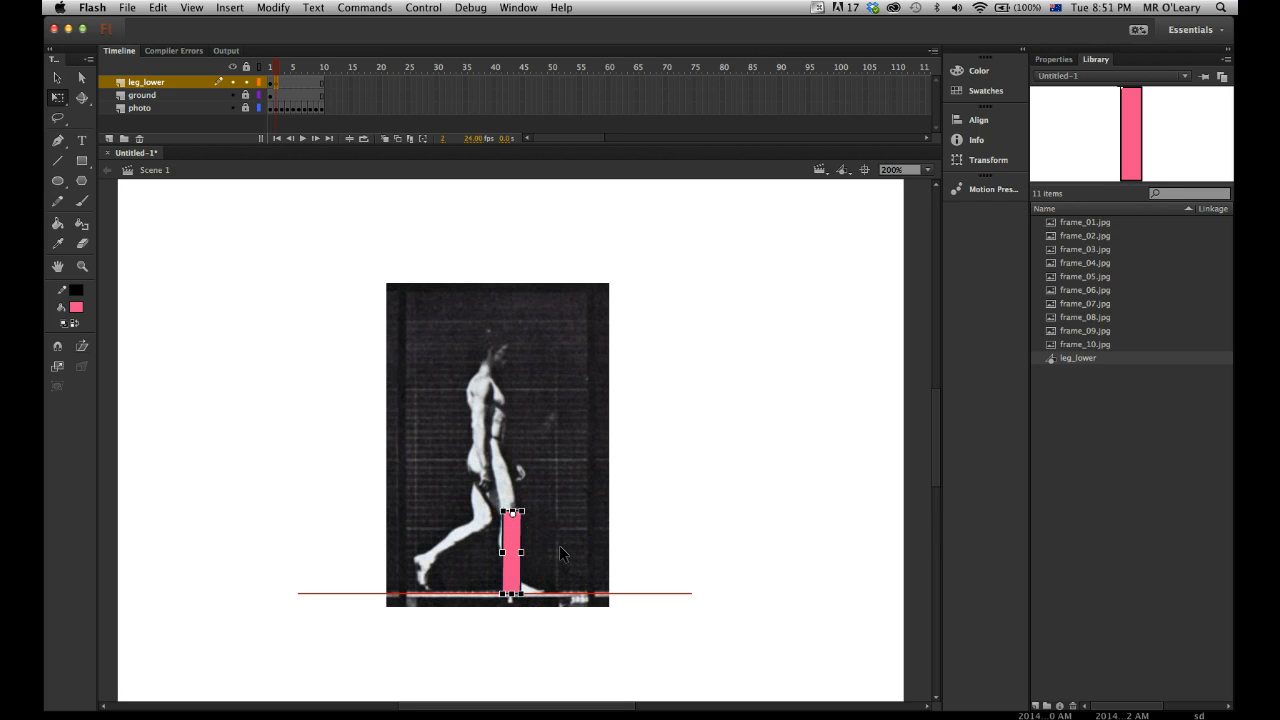
# Flip back and forth between frames 1 and 2 to compare the two leg poses
pyautogui.press('.')
pyautogui.press(',')
pyautogui.press('.')
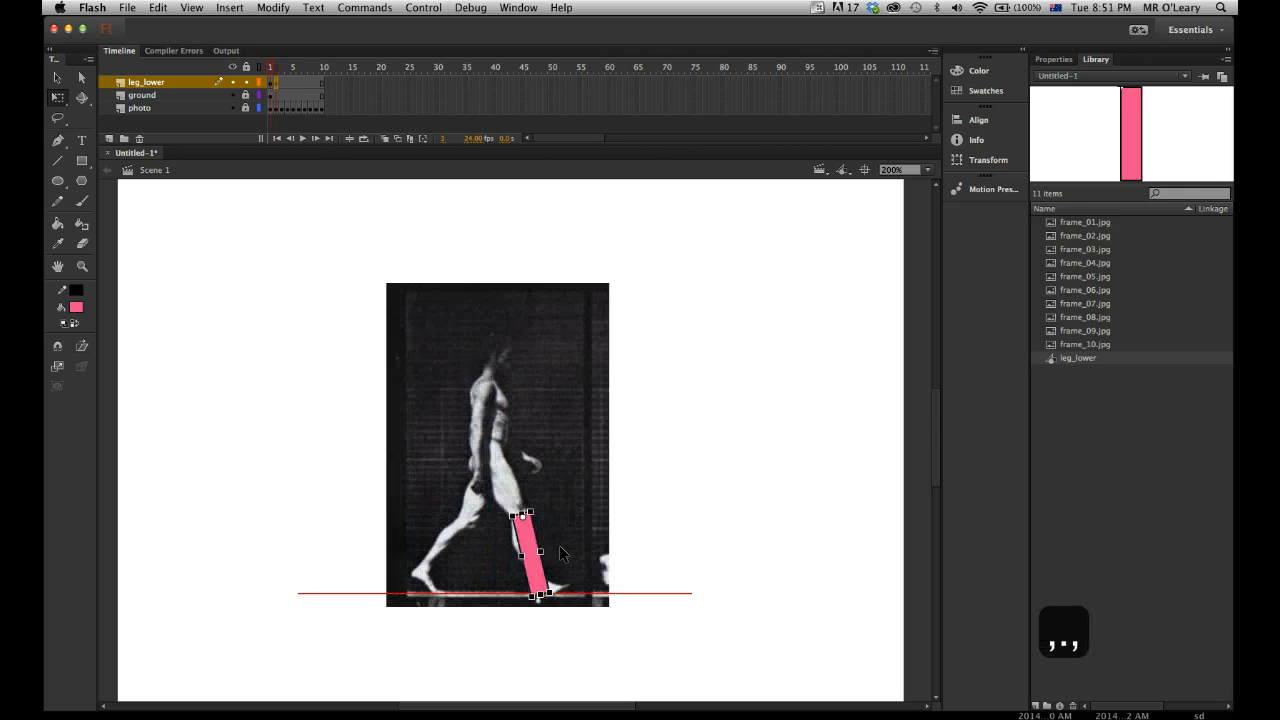
pyautogui.press(',')
pyautogui.press(',')
pyautogui.press('.')
pyautogui.press(',')
pyautogui.press('.')
pyautogui.press(',')
pyautogui.press('.')
pyautogui.press(',')
pyautogui.press('.')
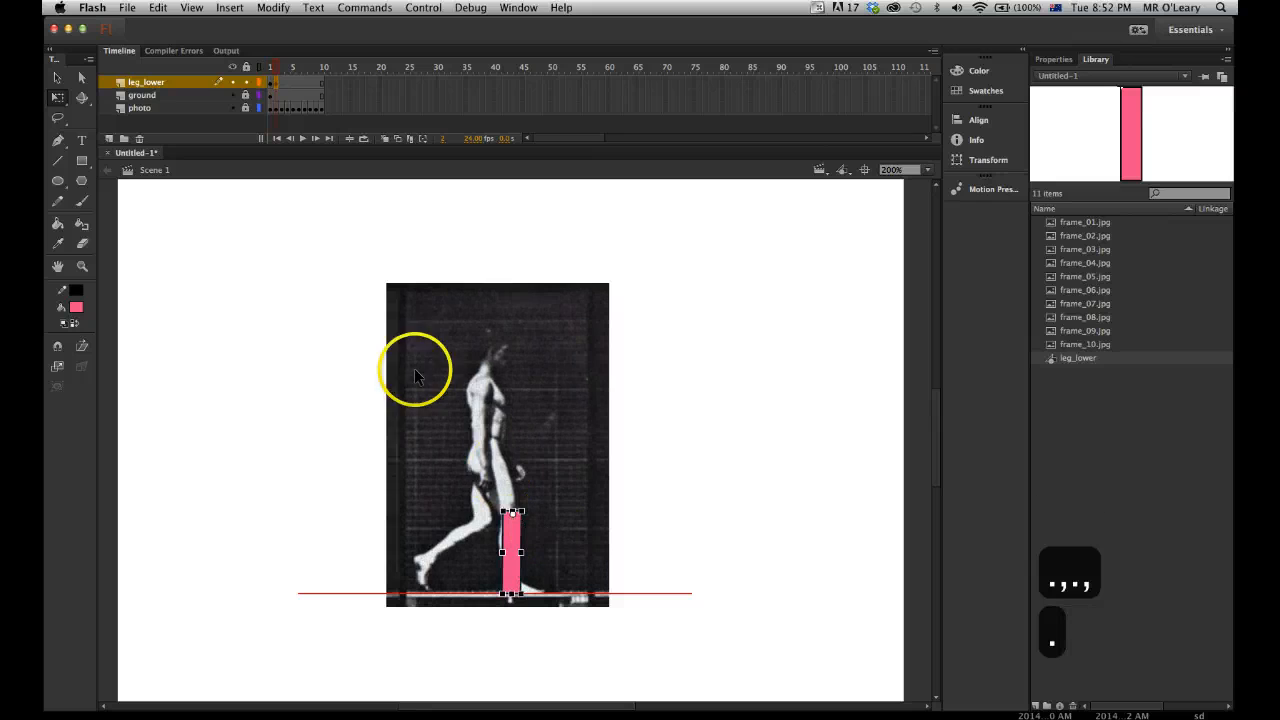
# Add a leg_lower keyframe at frame 3, then move the leg to the knee and rotate it along the standing shin
pyautogui.click(282, 82)
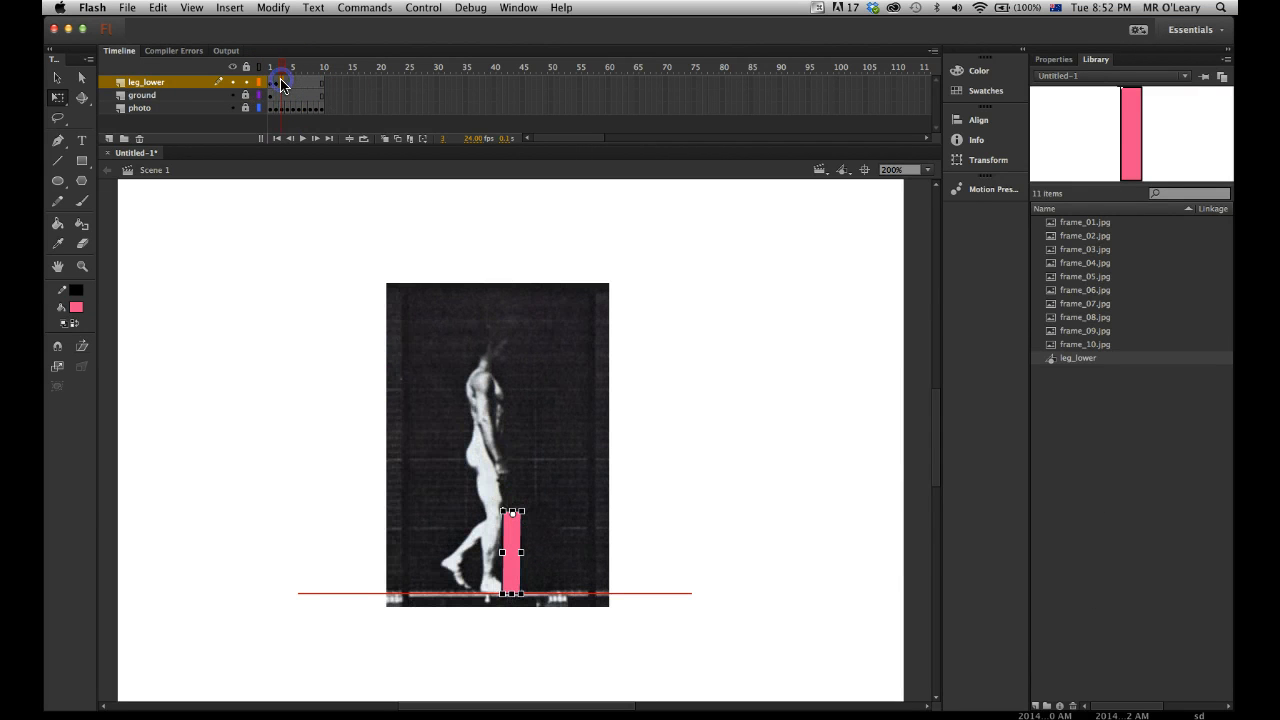
pyautogui.press('F6')
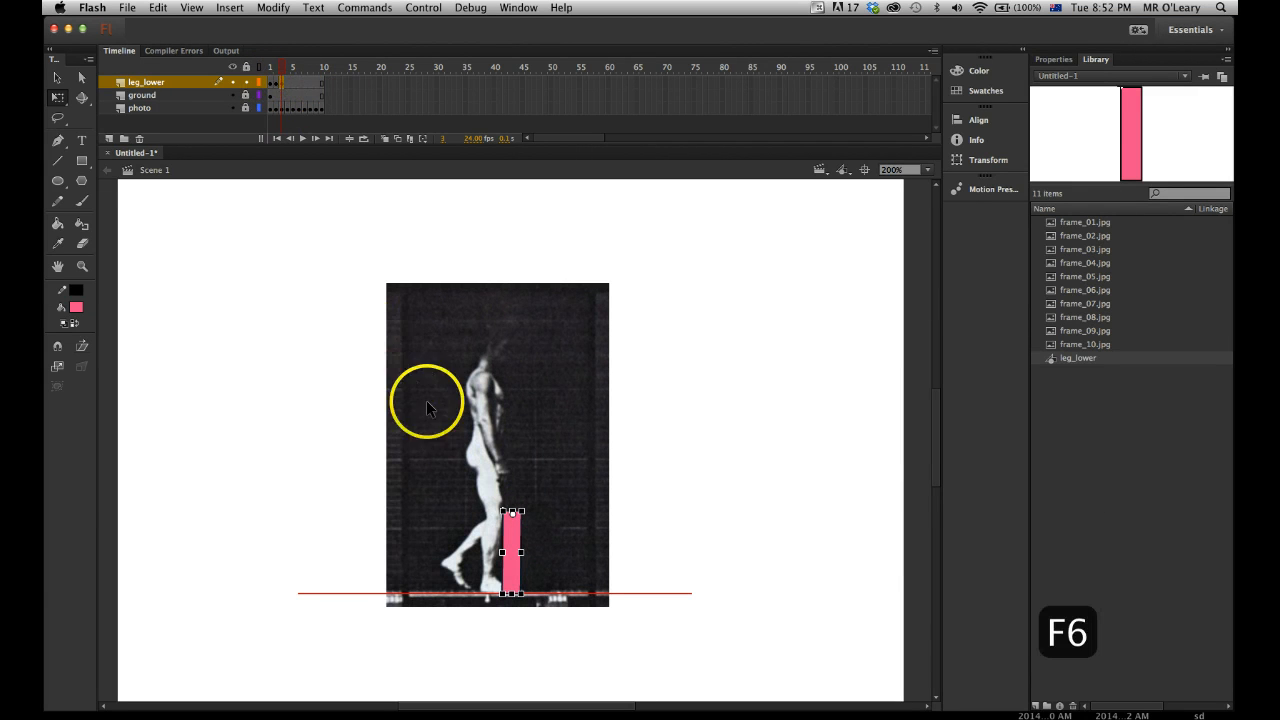
pyautogui.moveTo(512, 540); pyautogui.dragTo(497, 545)
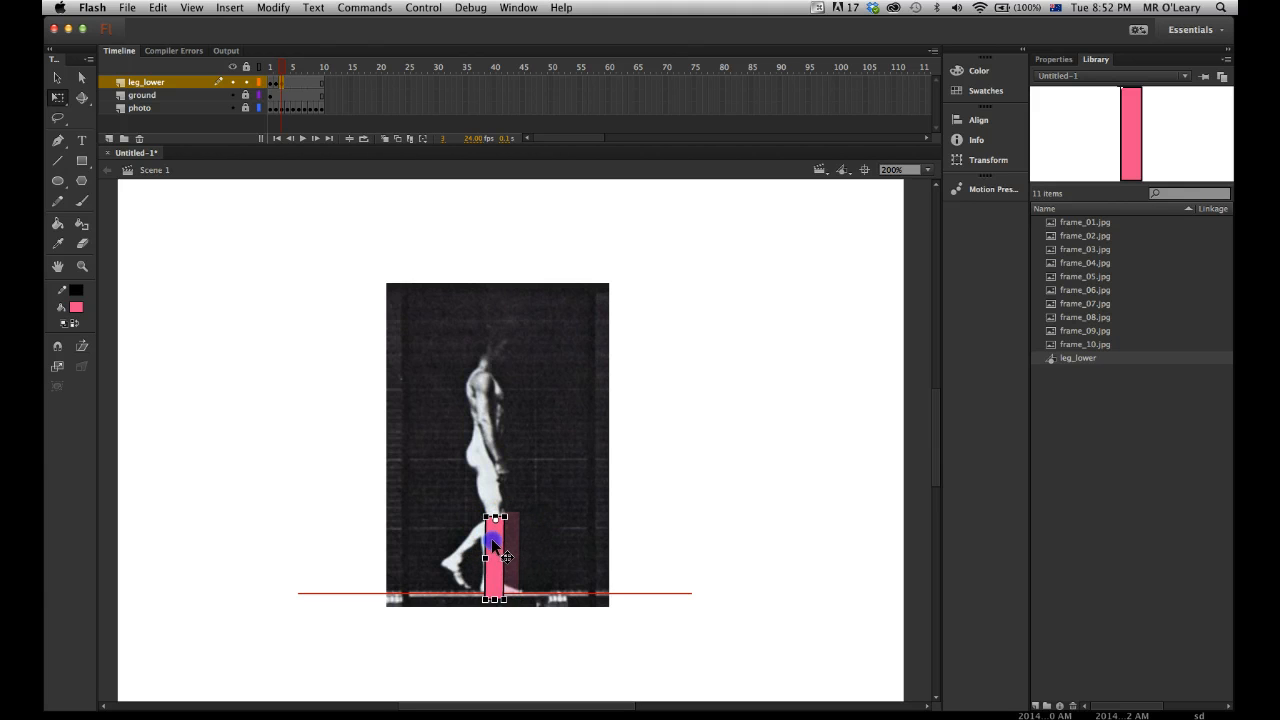
pyautogui.moveTo(512, 597); pyautogui.dragTo(512, 615)
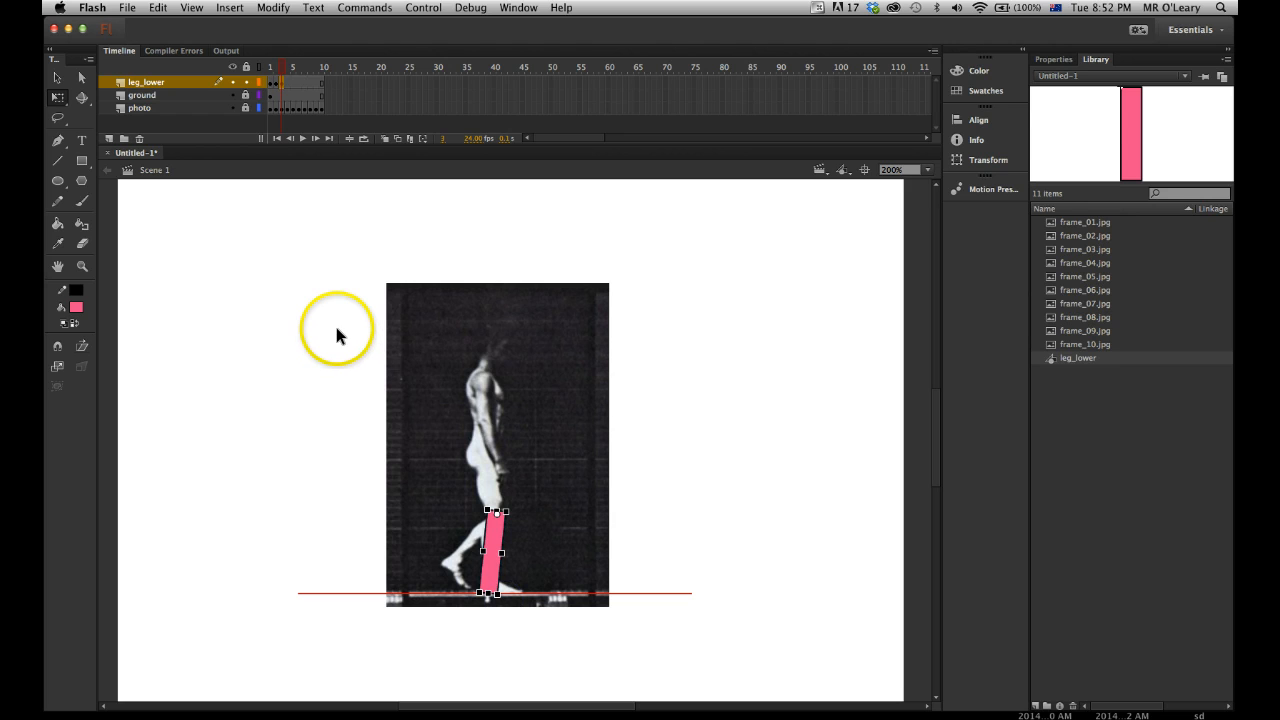
# Add leg_lower keyframes at frames 4 and 5, moving and rotating the leg to match the shin in each photo
pyautogui.press('F6')
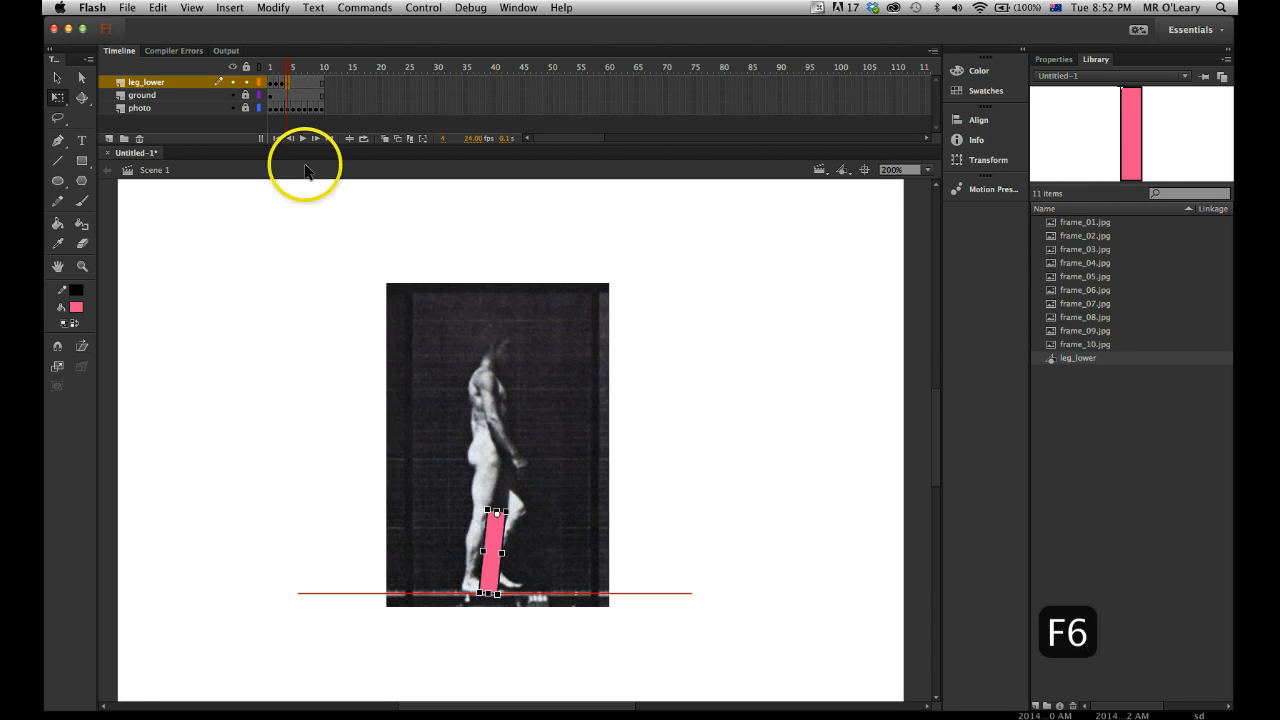
pyautogui.moveTo(497, 568); pyautogui.dragTo(490, 603)
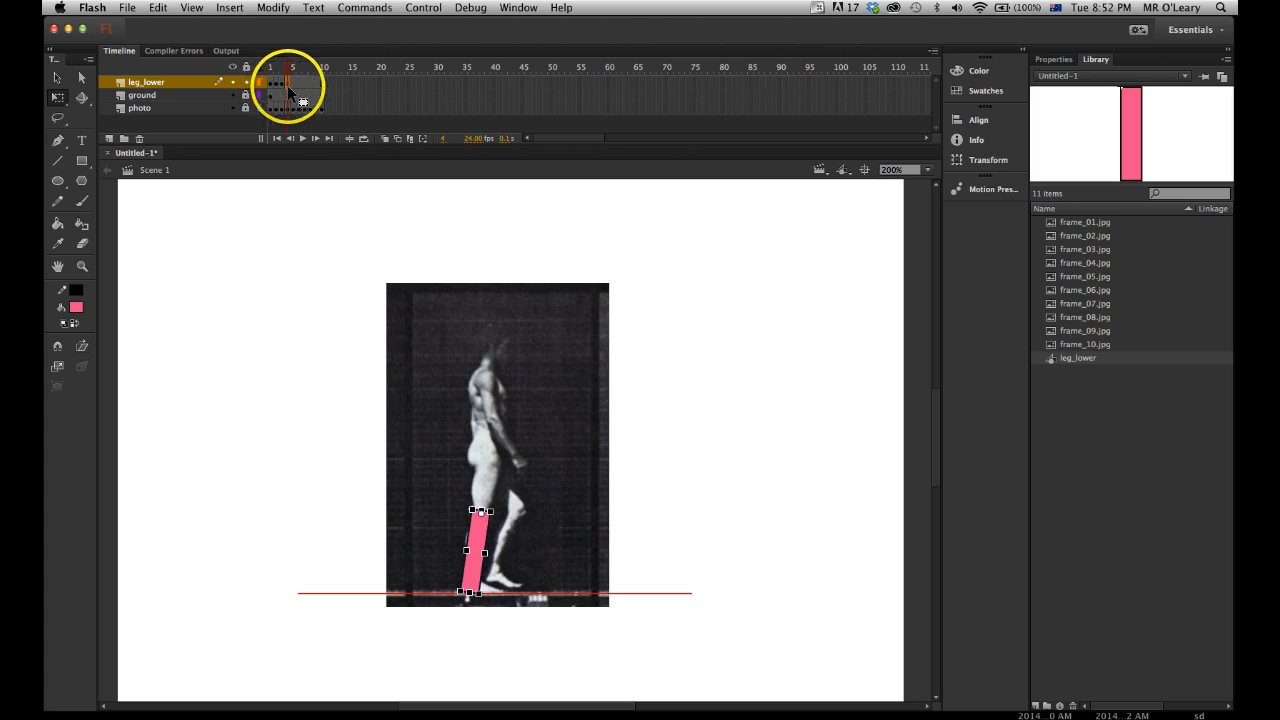
pyautogui.press('F6')
pyautogui.moveTo(478, 548); pyautogui.dragTo(460, 550)
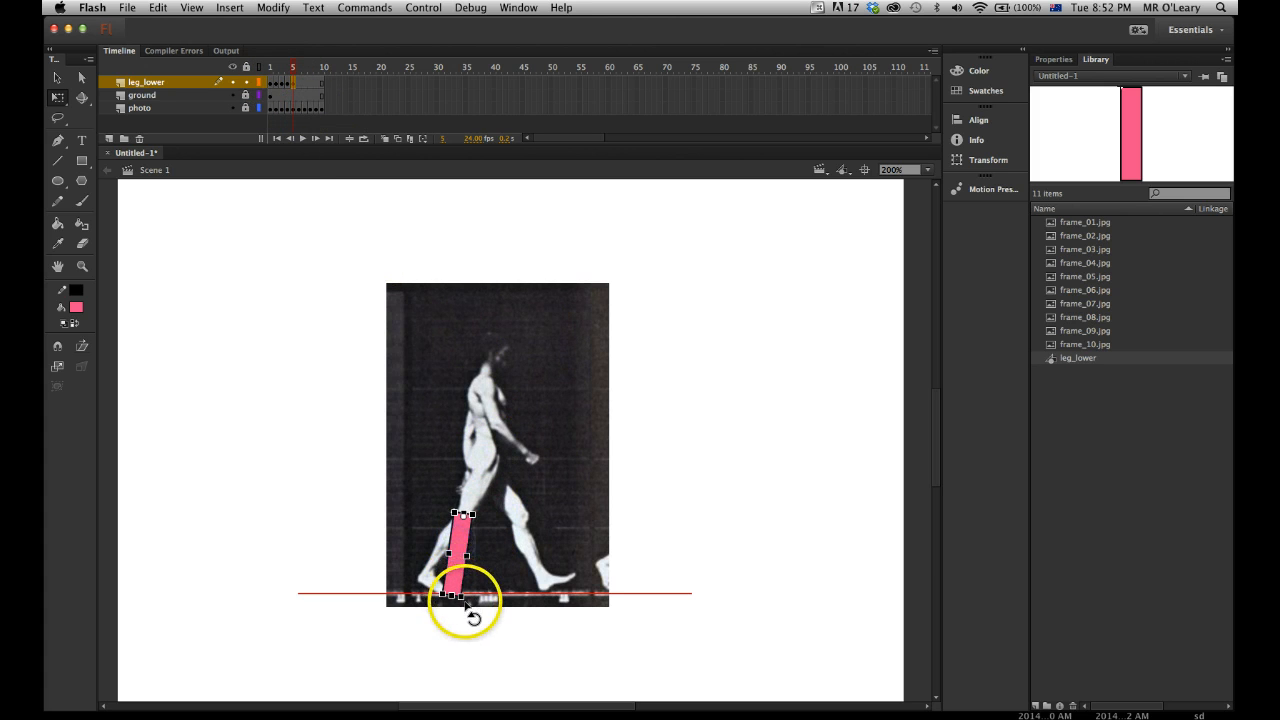
pyautogui.moveTo(466, 601); pyautogui.dragTo(437, 598)
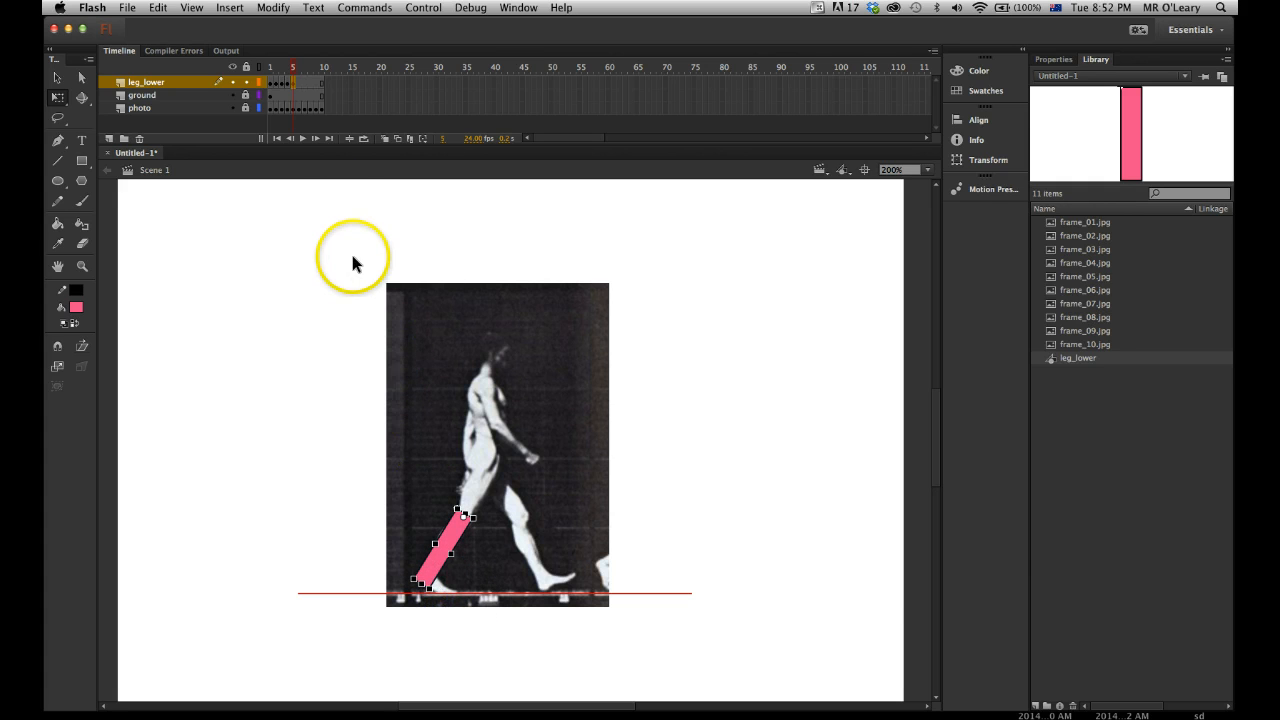
# Add a leg_lower keyframe at frame 6, place the leg at the rear knee and rotate it along the trailing shin
pyautogui.click(298, 82)
pyautogui.press('F6')
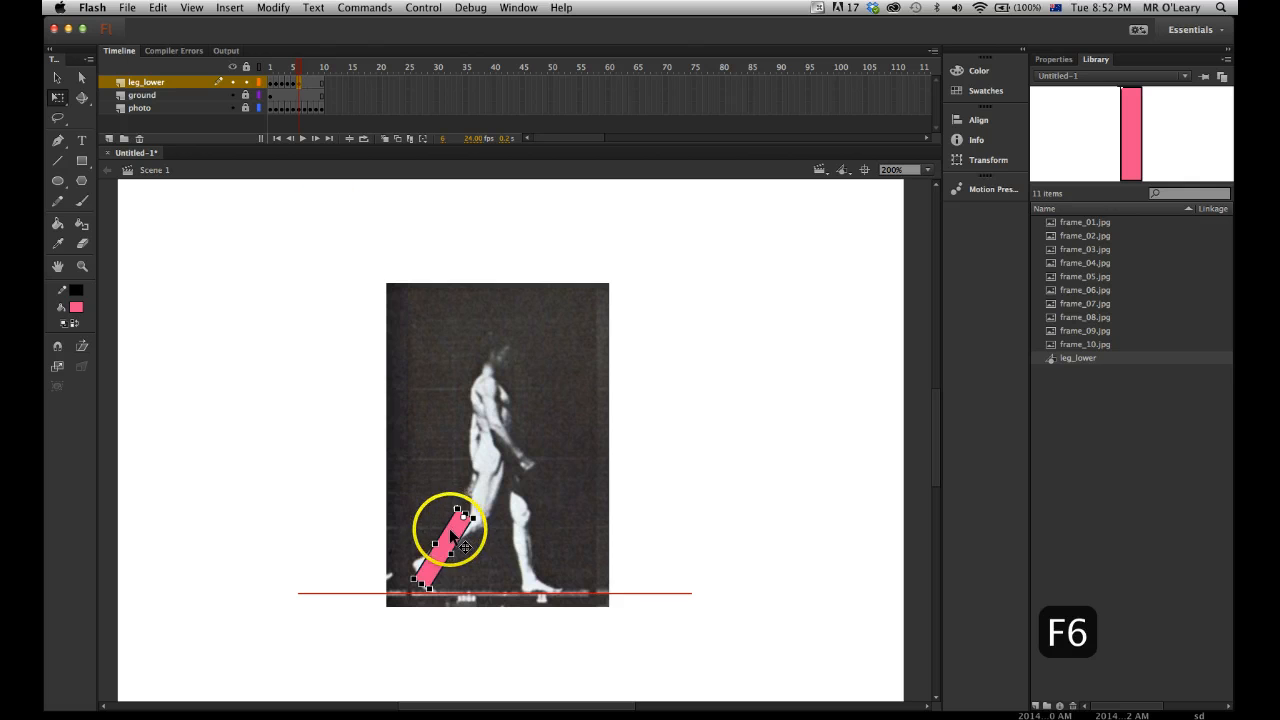
pyautogui.moveTo(466, 555); pyautogui.dragTo(484, 563)
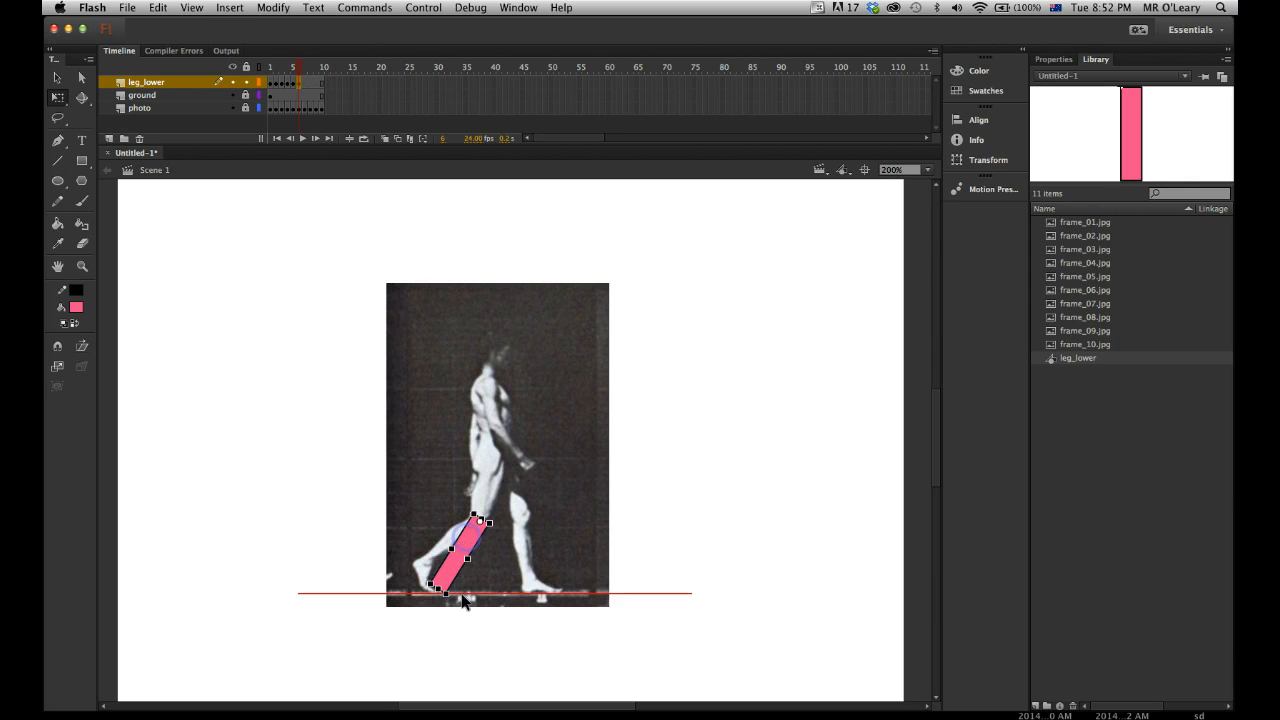
pyautogui.moveTo(465, 612); pyautogui.dragTo(420, 588)
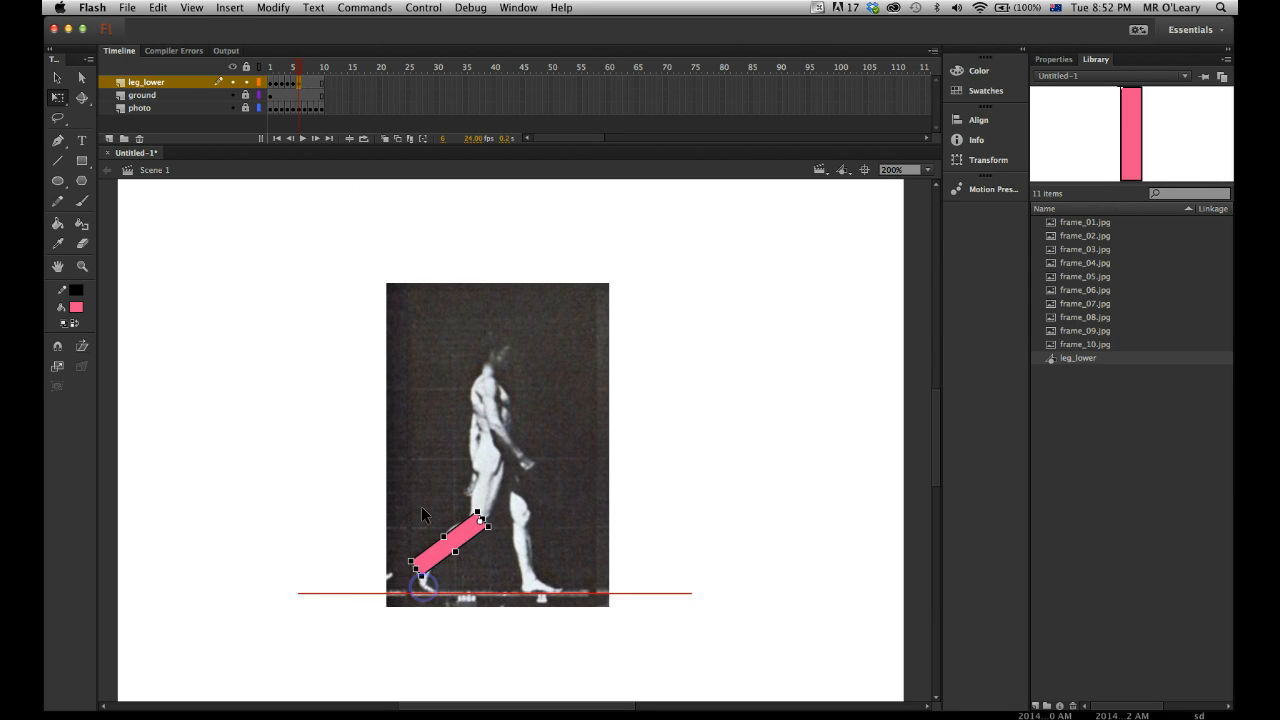
# Add leg_lower keyframes at frames 7 through 10 and reposition and rotate the leg to follow the same shin in each photo
pyautogui.press('F6')
pyautogui.moveTo(463, 532); pyautogui.dragTo(489, 535)
pyautogui.moveTo(447, 582); pyautogui.dragTo(452, 590)
pyautogui.press('F6')
pyautogui.moveTo(457, 537); pyautogui.dragTo(578, 600)
pyautogui.press('F6')
pyautogui.press('F6')
# Step through the frames and play the timeline to check the leg_lower poses against the photos
pyautogui.press(',')
pyautogui.press(',')
pyautogui.press(',')
pyautogui.press(',')
pyautogui.press(',')
pyautogui.press(',')
pyautogui.press(',')
pyautogui.press(',')
pyautogui.press(',')
pyautogui.press(',')
pyautogui.press('.')
pyautogui.press('.')
pyautogui.press('.')
pyautogui.press('.')
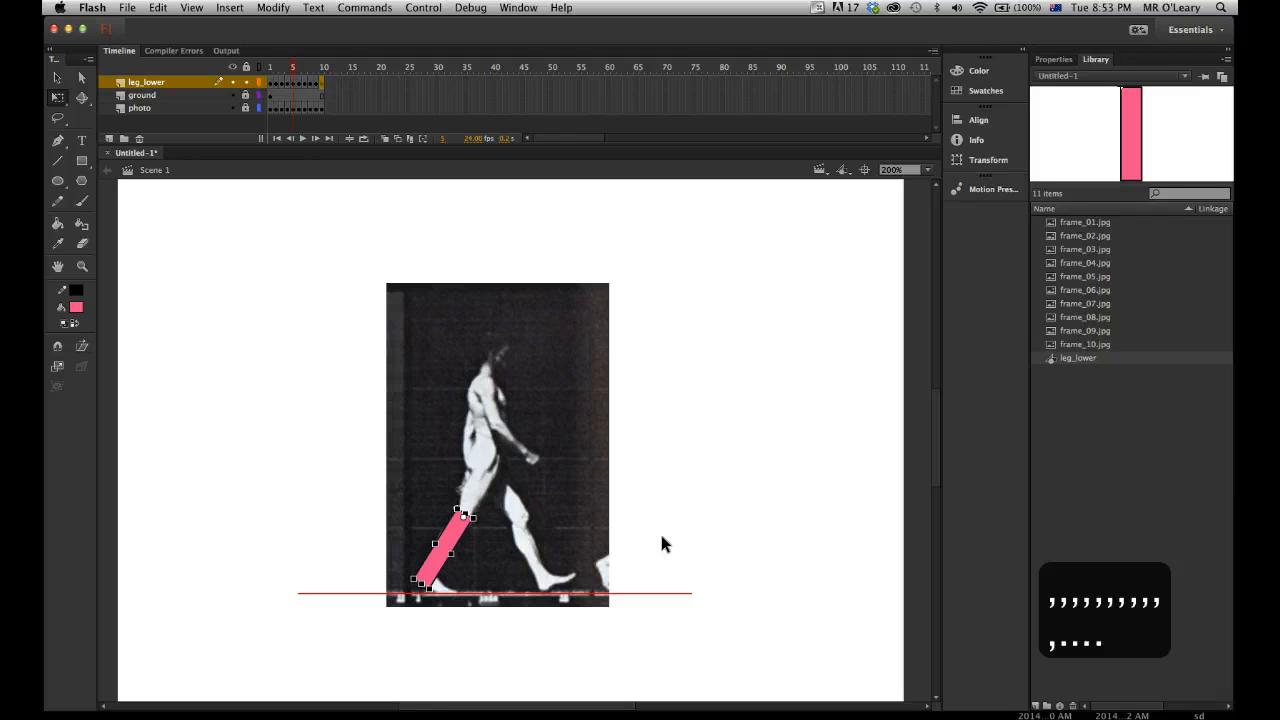
pyautogui.press('Return')
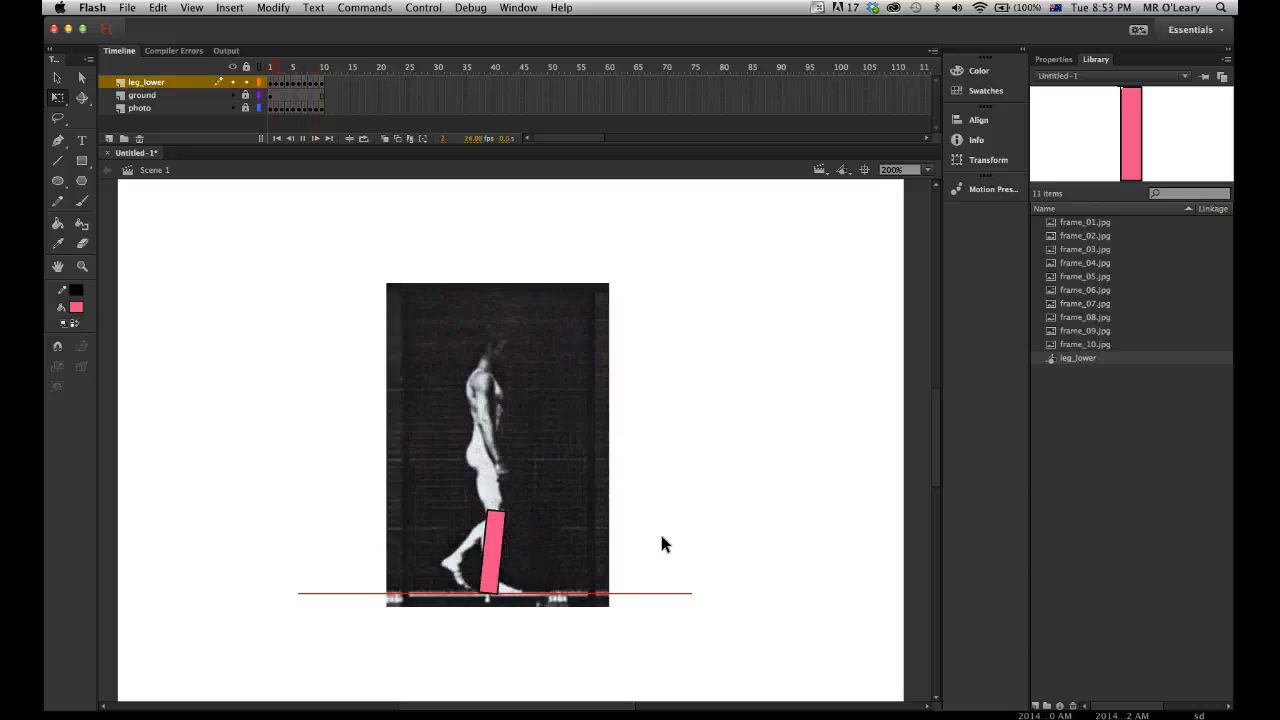
pyautogui.press('Return')
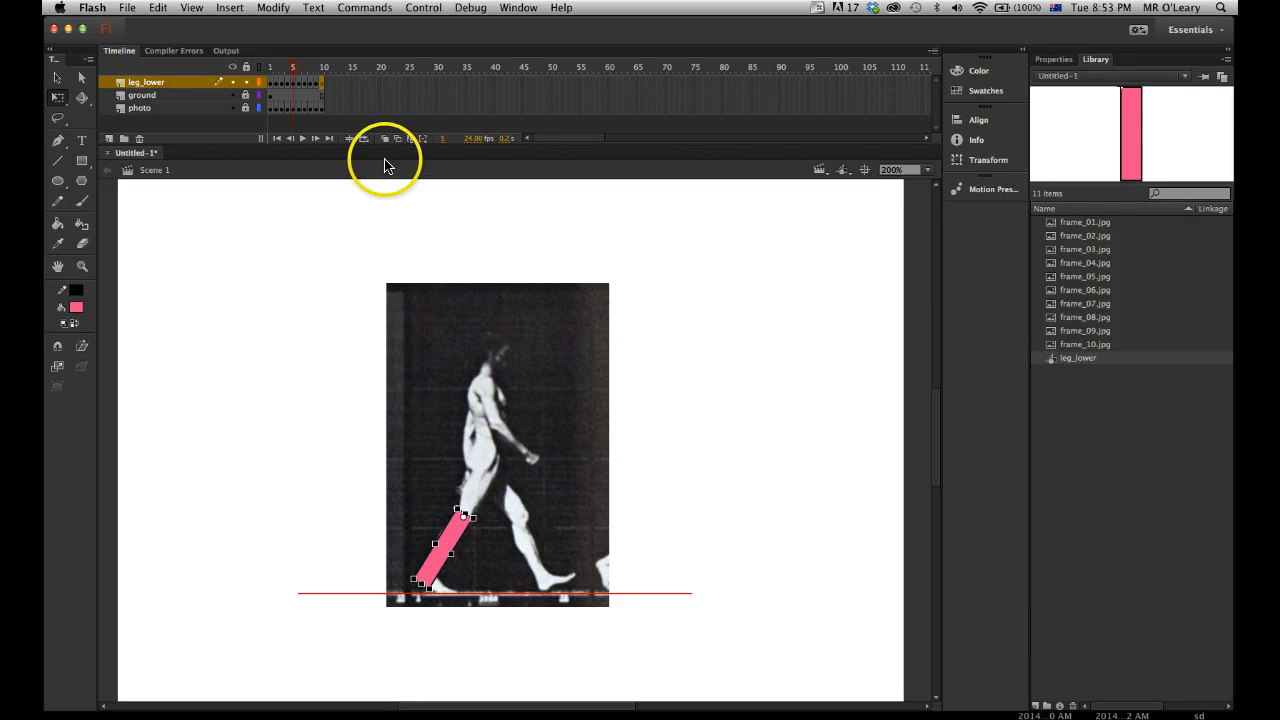
# Return the playhead to frame 1, test the movie with the photos and ground line showing, and close the preview
pyautogui.click(289, 70)
pyautogui.moveTo(286, 70); pyautogui.dragTo(256, 78)
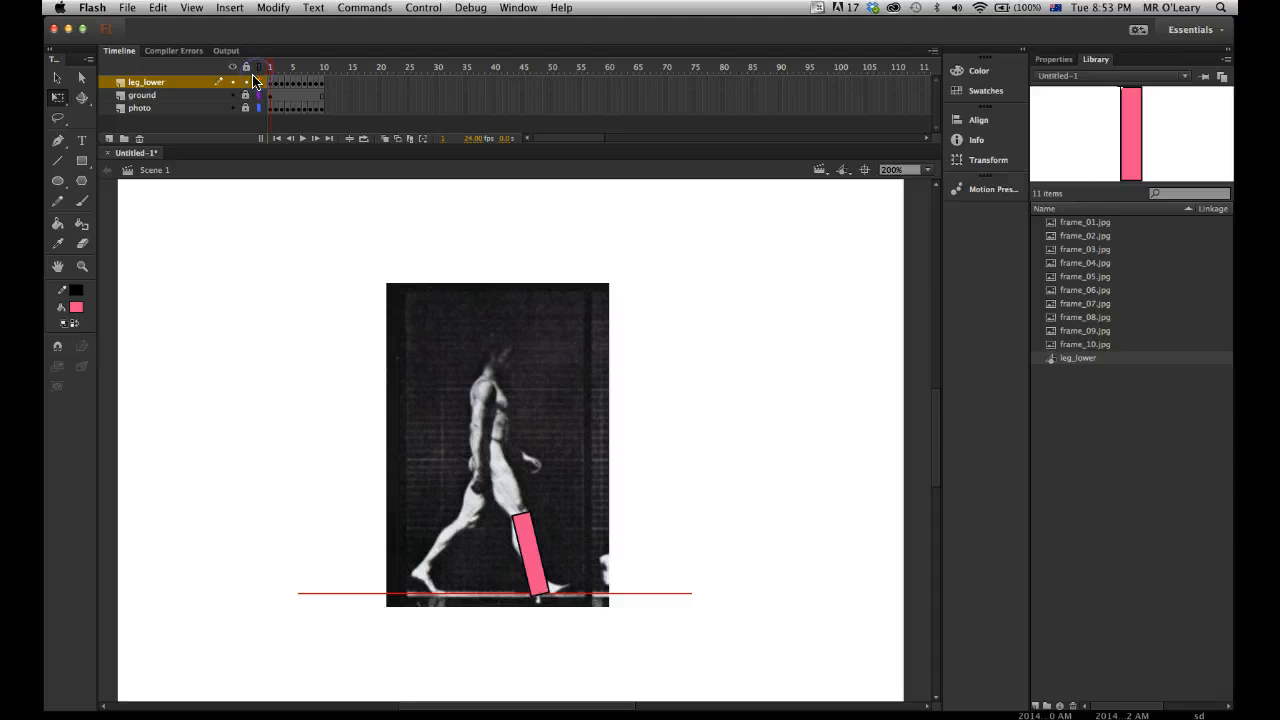
pyautogui.click(249, 97)
pyautogui.click(399, 437)
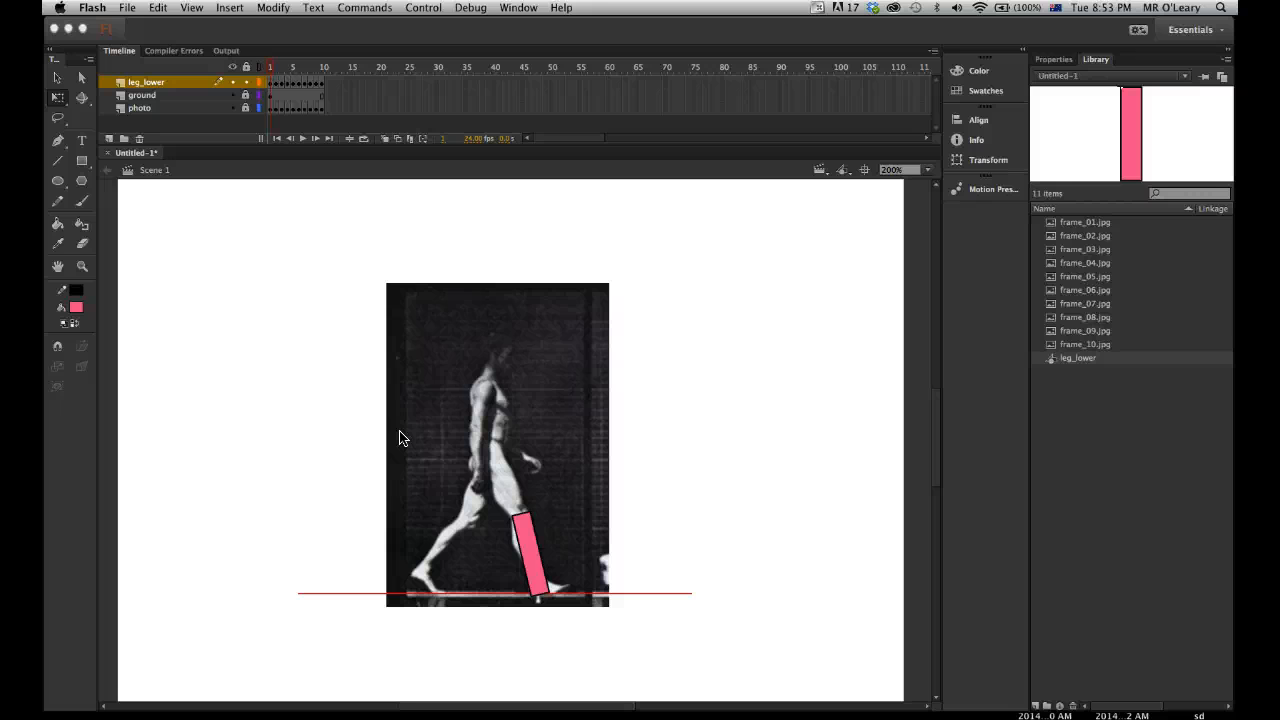
pyautogui.press('super+Return')
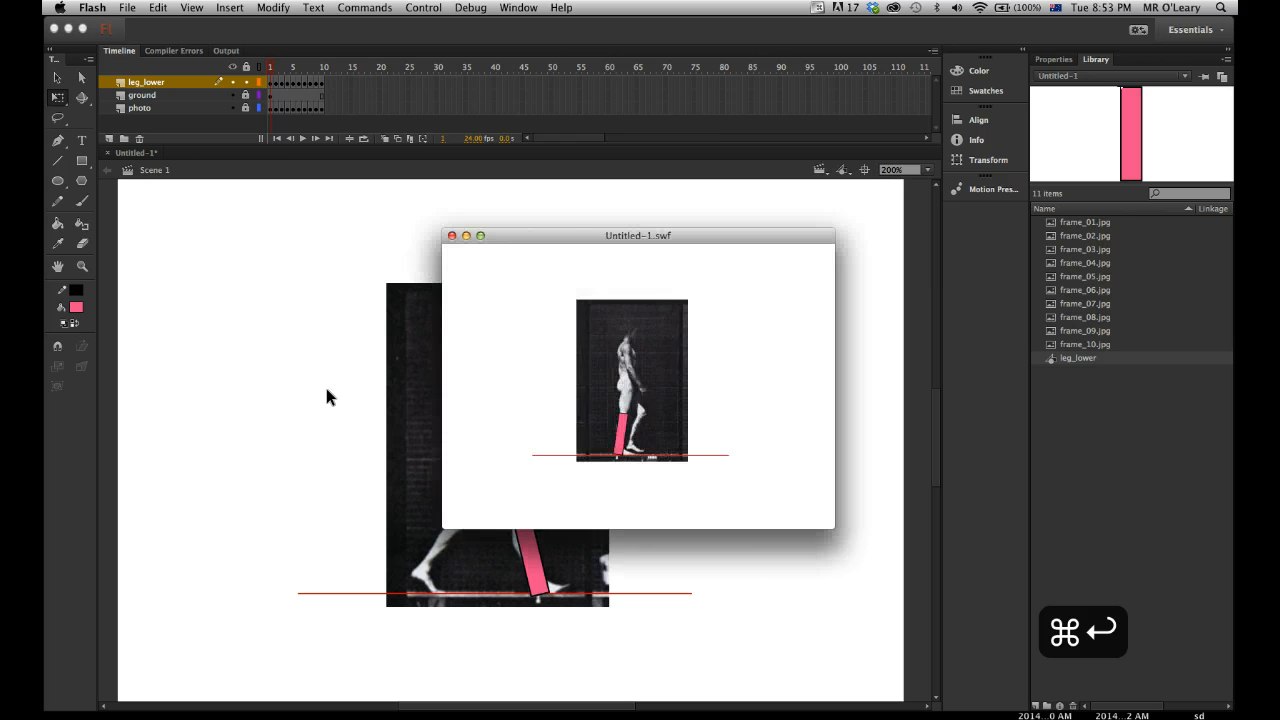
pyautogui.click(519, 431)
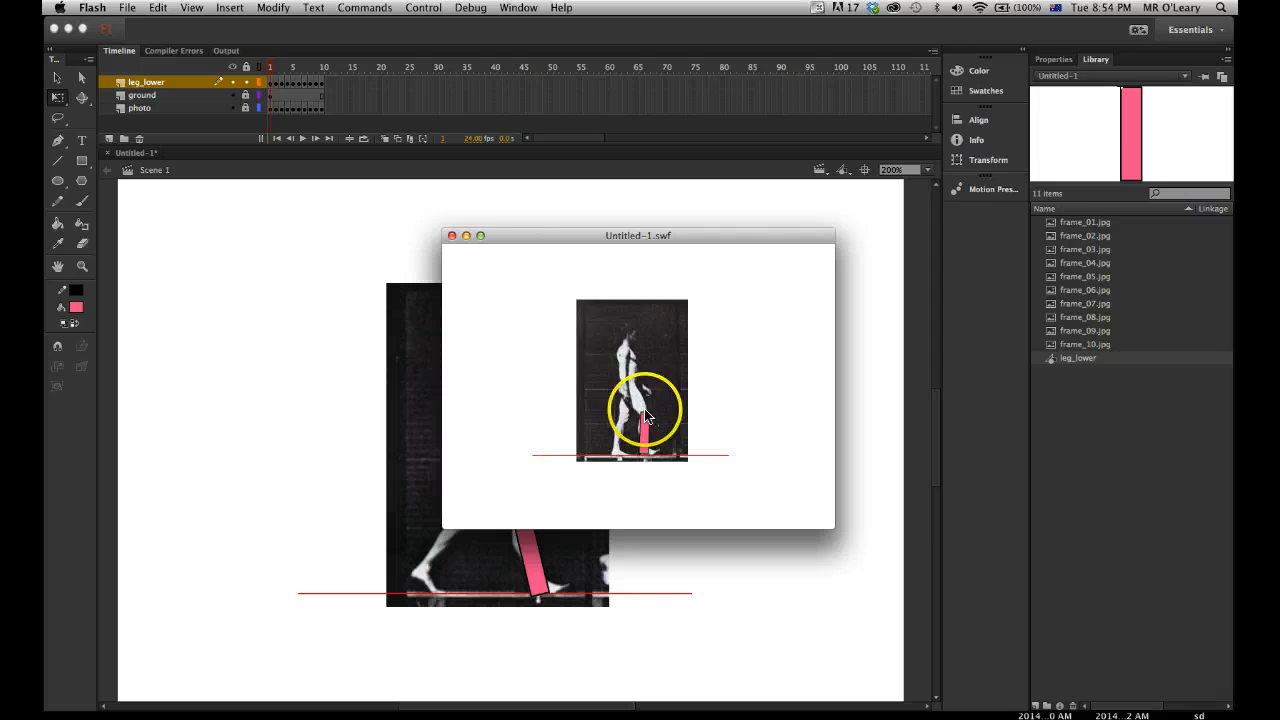
pyautogui.click(451, 236)
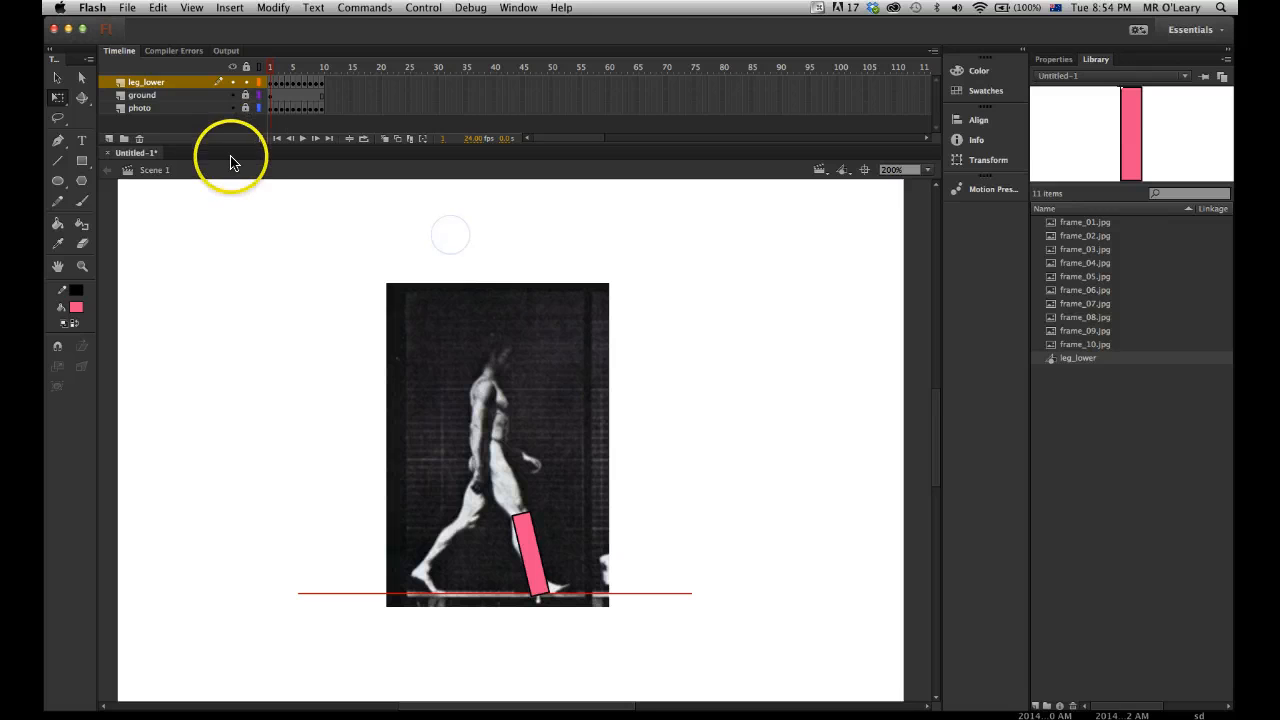
# Convert the ground and photo layers to guide layers
pyautogui.click(148, 97)
pyautogui.rightClick(148, 100)
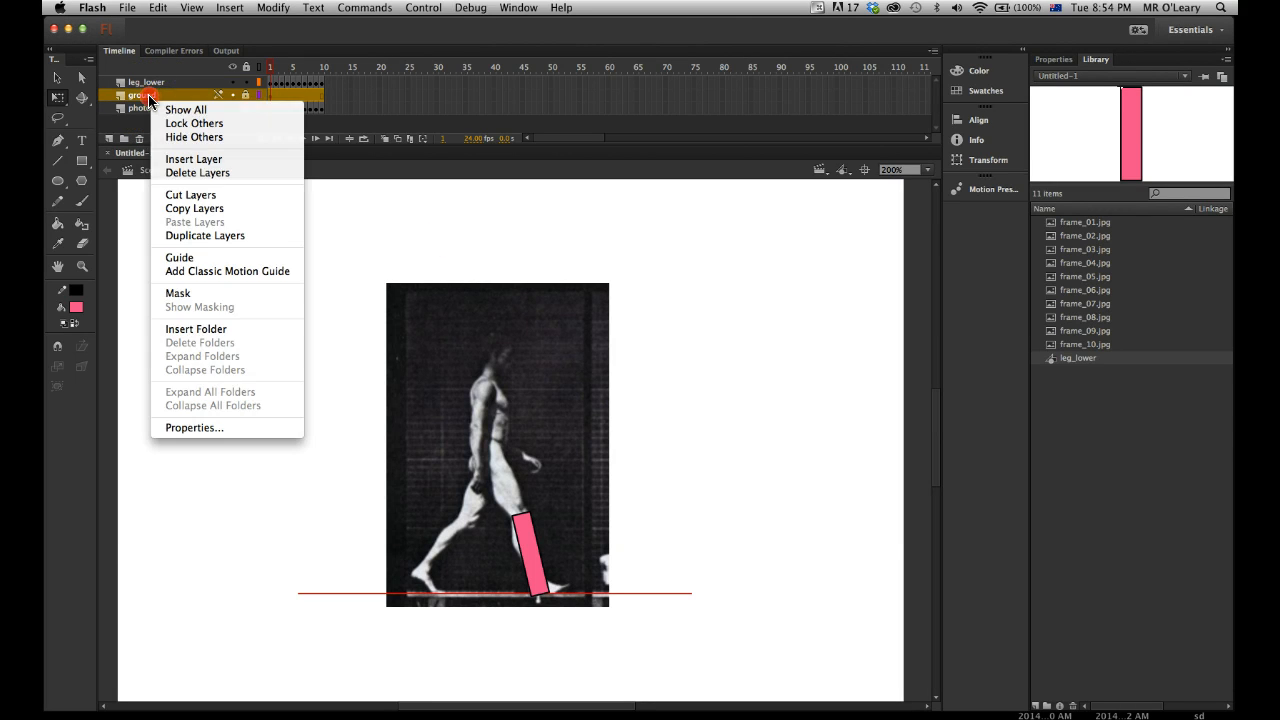
pyautogui.click(178, 258)
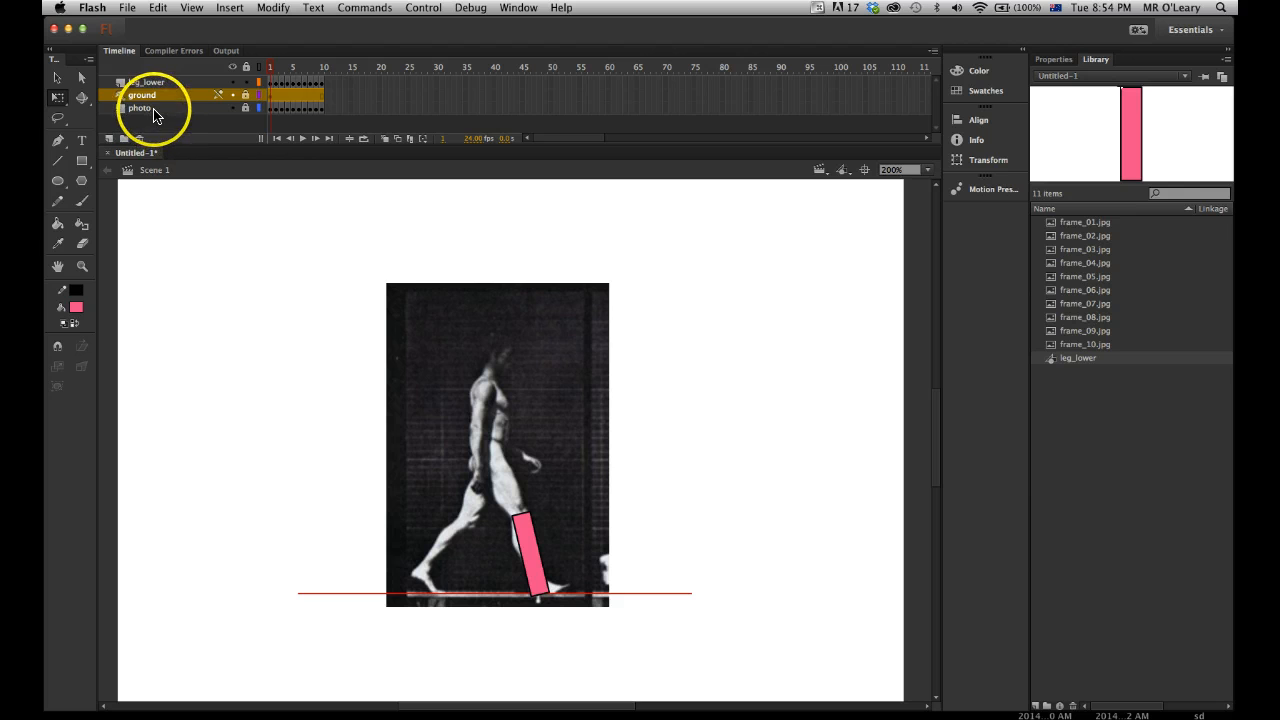
pyautogui.click(150, 110)
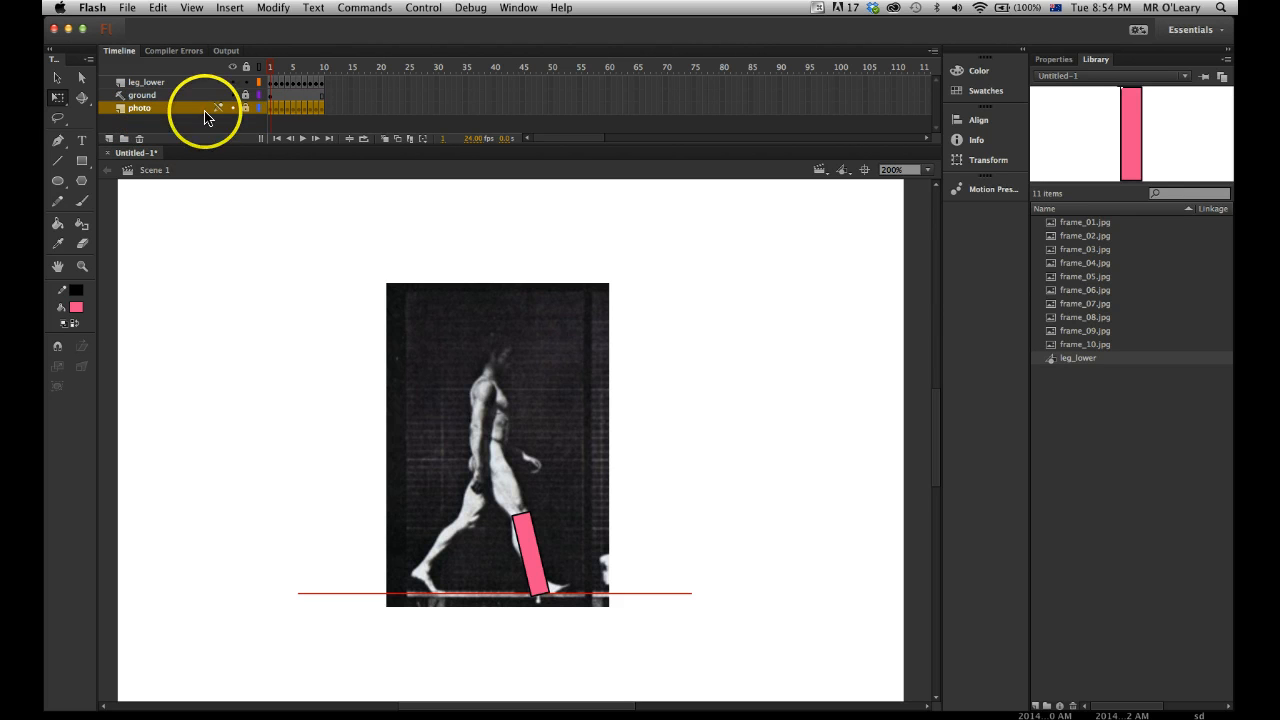
pyautogui.rightClick(150, 108)
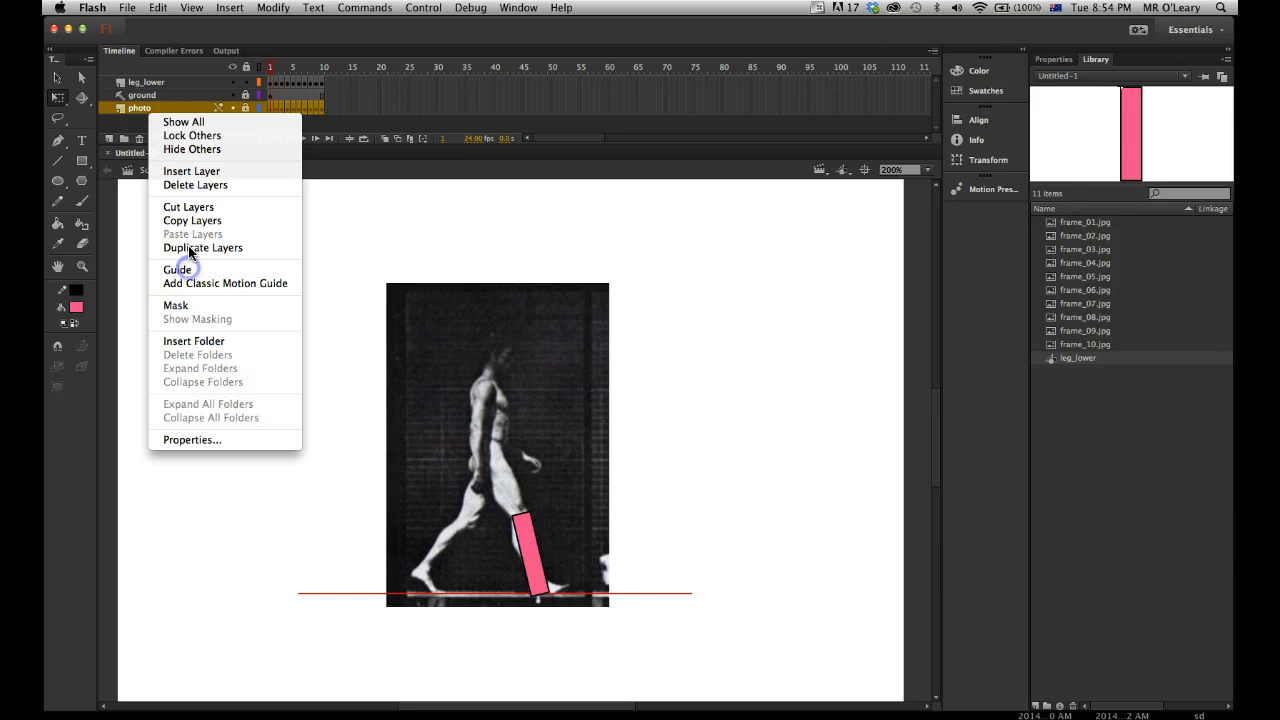
pyautogui.click(178, 270)
pyautogui.click(300, 262)
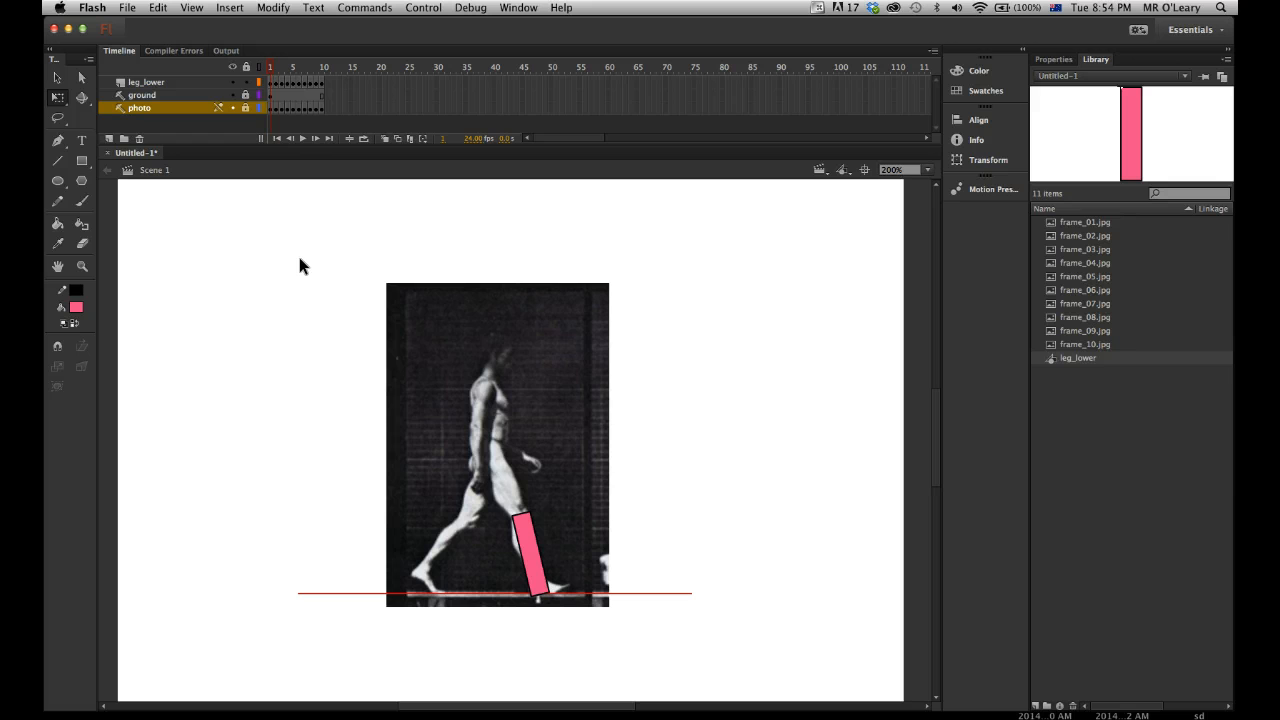
# Test the movie with the guide layers excluded, close the preview and lock the leg_lower layer
pyautogui.press('super+Return')
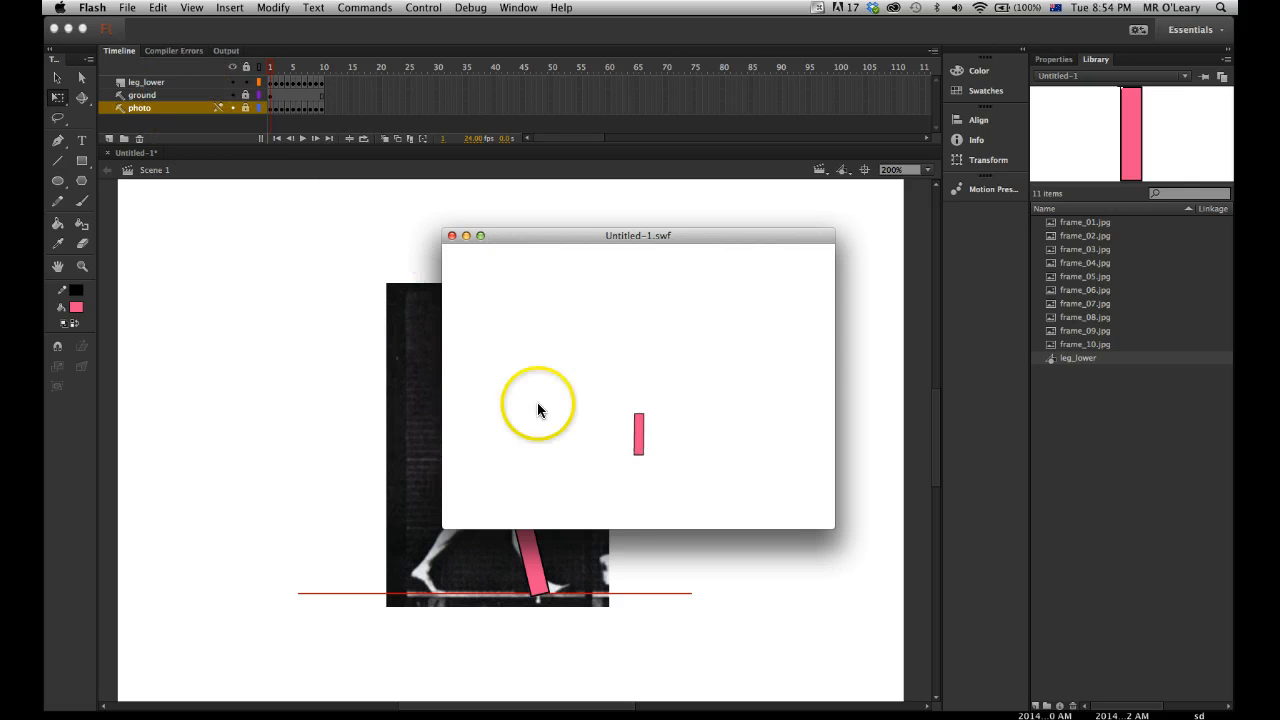
pyautogui.click(451, 236)
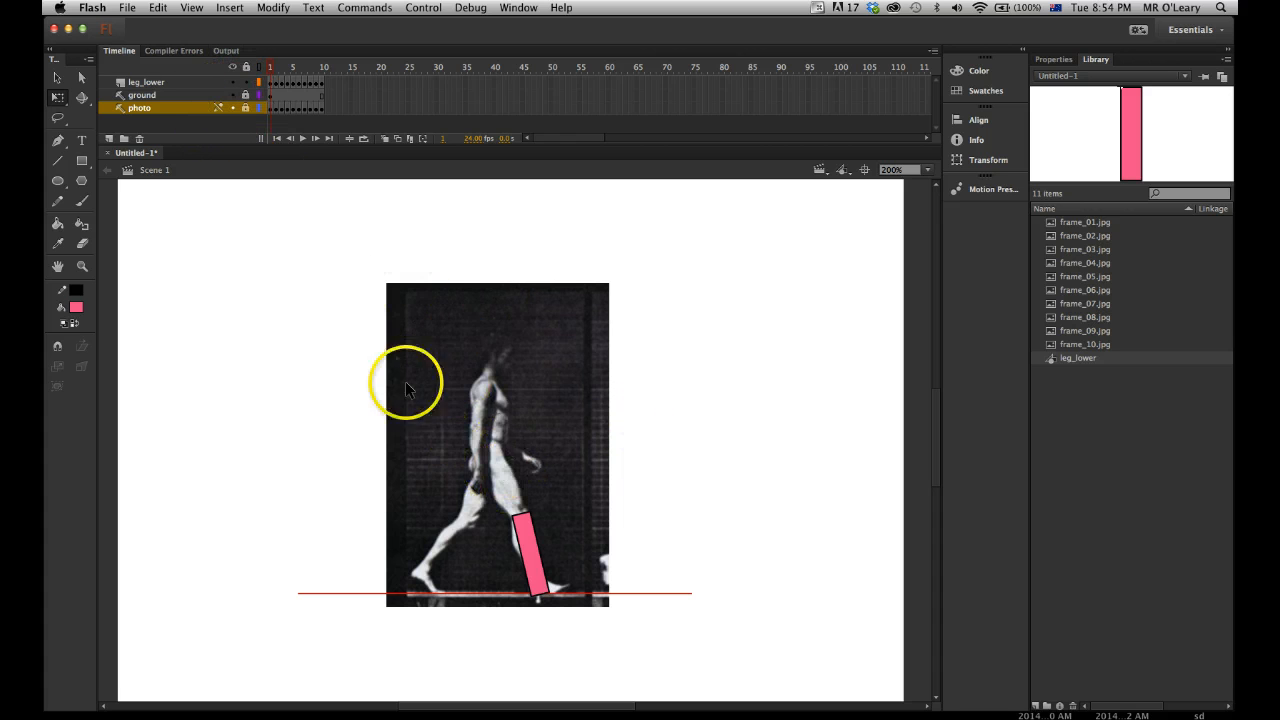
pyautogui.click(246, 82)
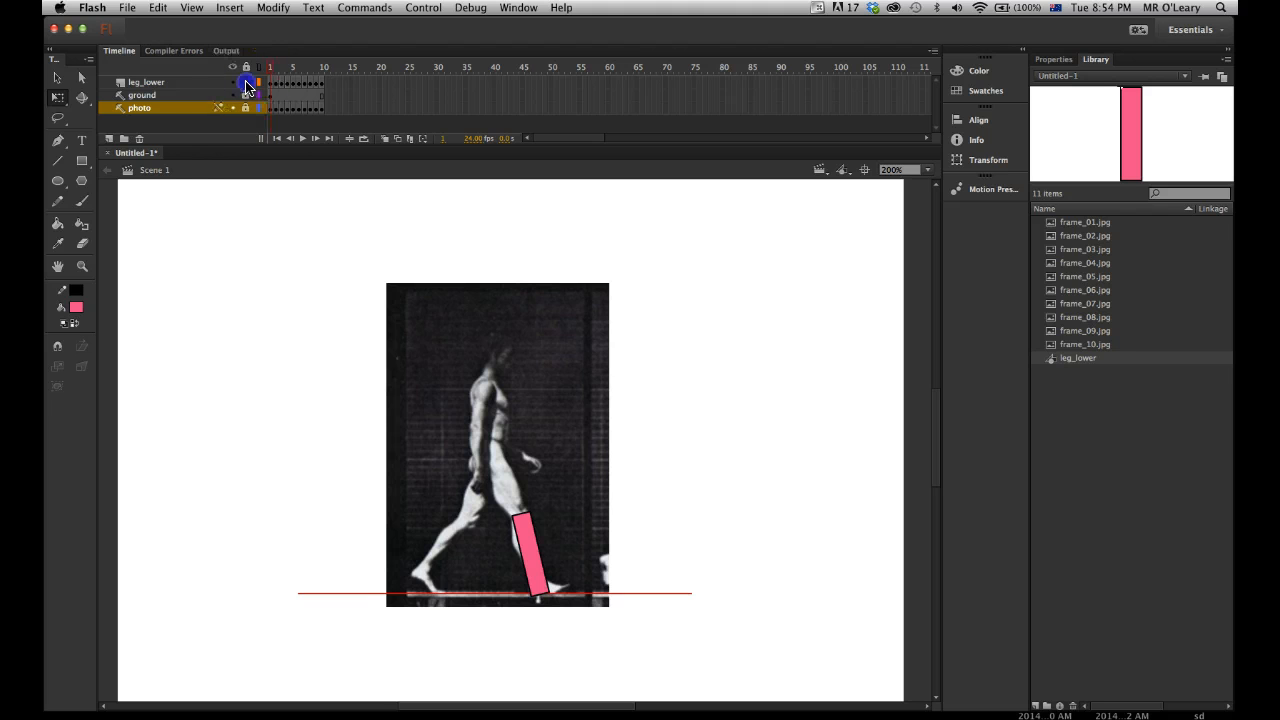
# Add a new layer above leg_lower, enlarge the timeline area to show all layers, and name the new layer leg_upper
pyautogui.click(108, 140)
pyautogui.moveTo(153, 113); pyautogui.dragTo(150, 80)
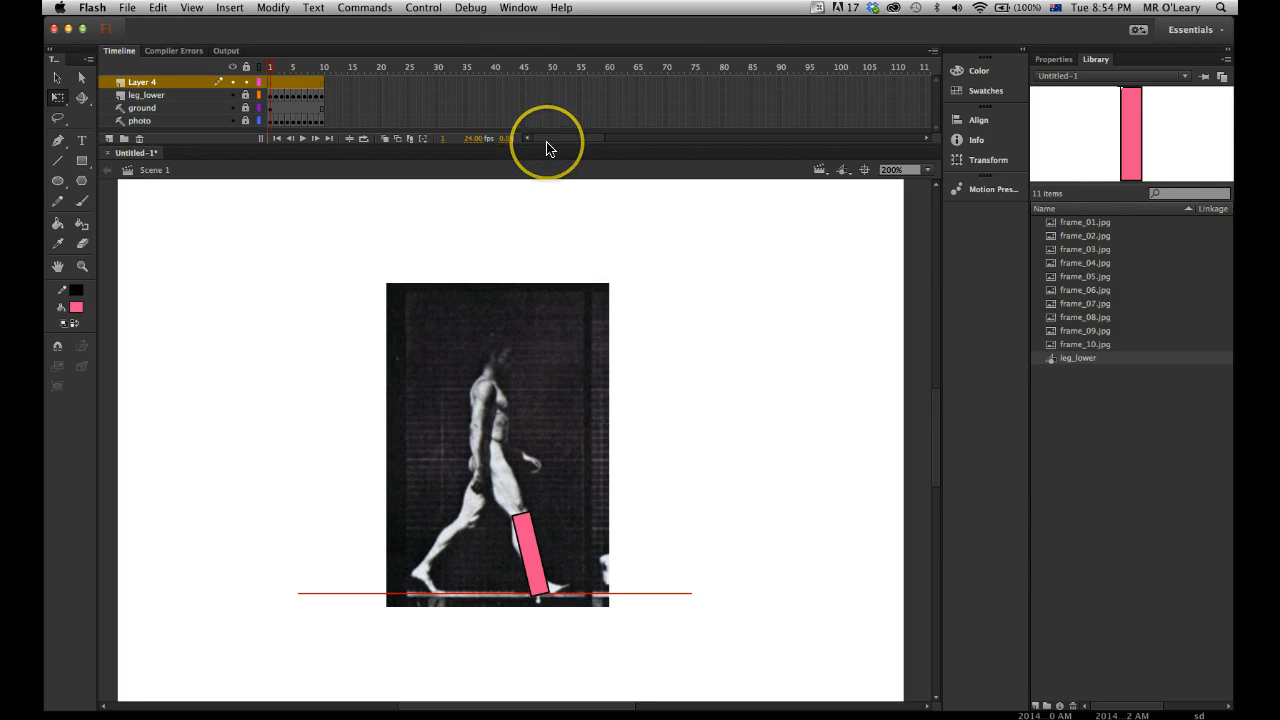
pyautogui.moveTo(547, 143); pyautogui.dragTo(547, 170)
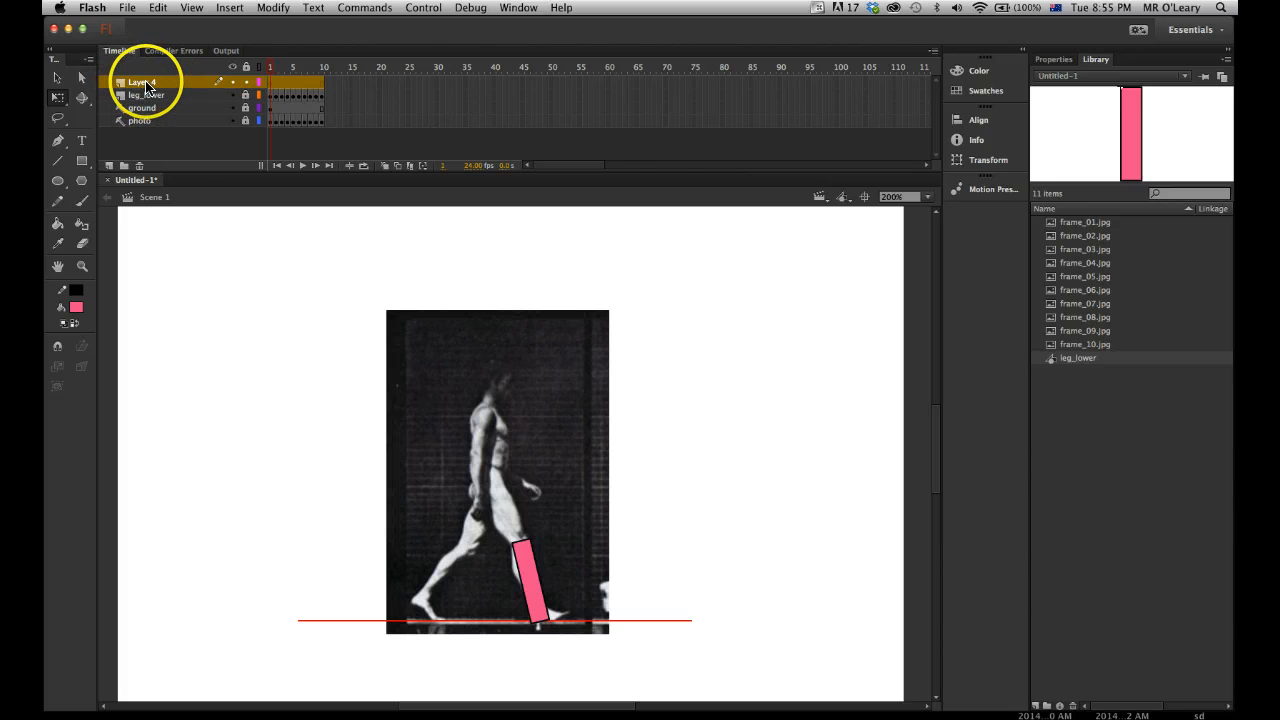
pyautogui.write('leg')
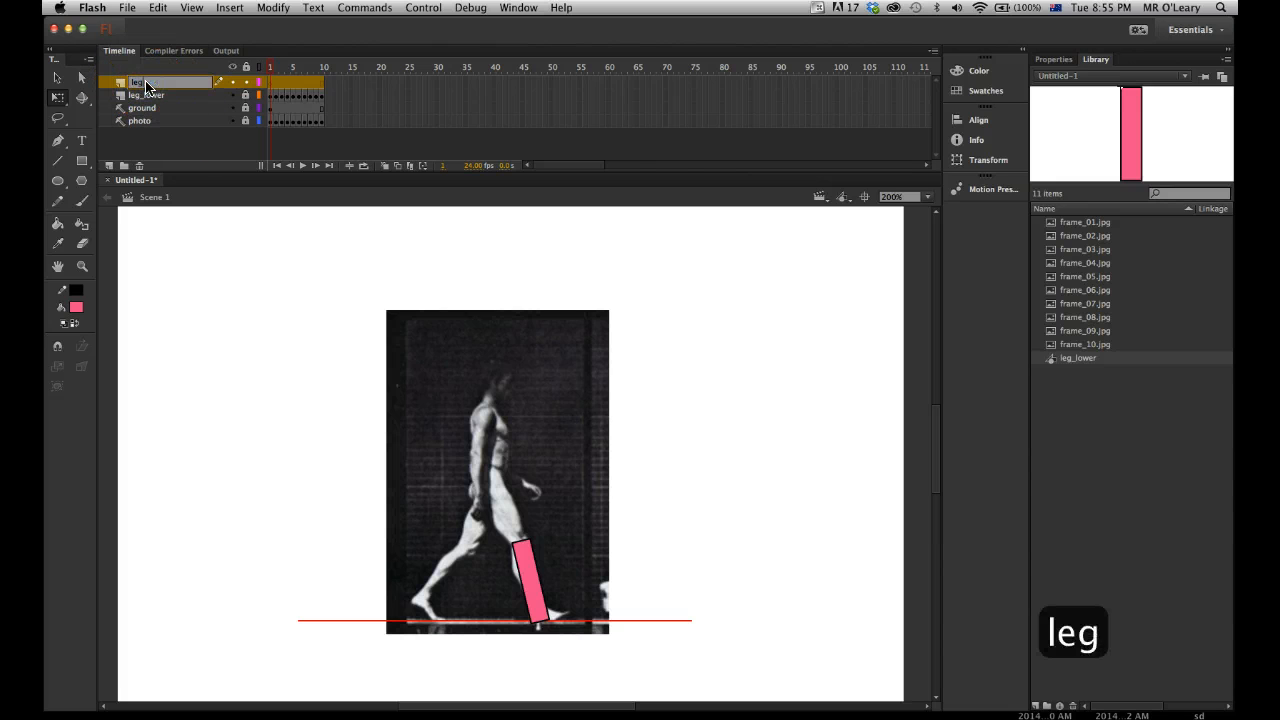
pyautogui.write('_upper')
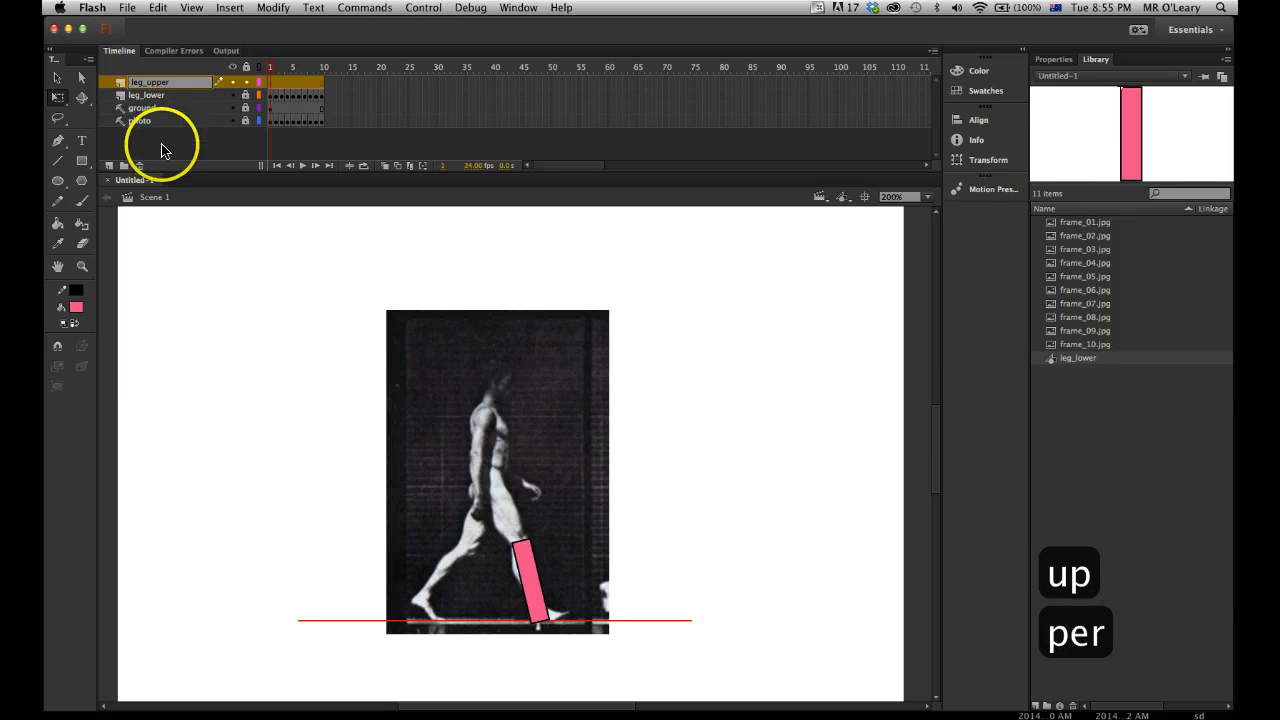
pyautogui.click(170, 150)
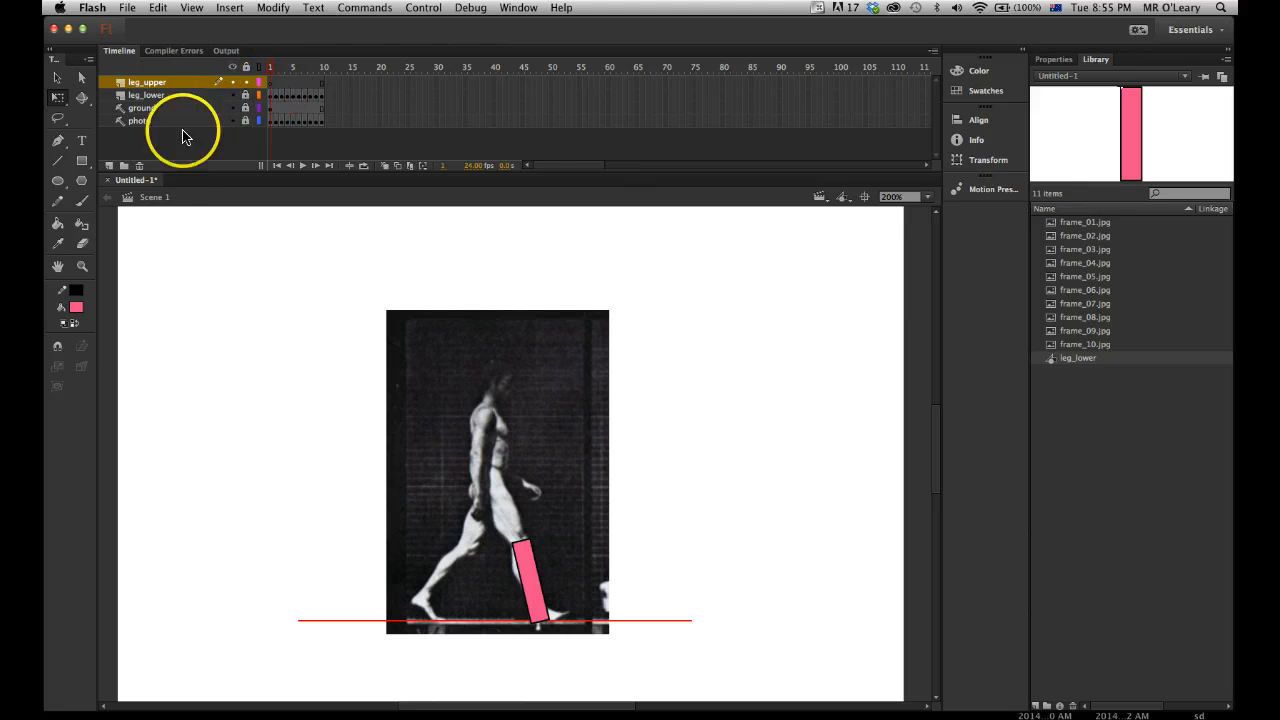
# Draw a narrow upright rectangle with a green fill and black outline beside the front thigh on the leg_upper layer
pyautogui.click(84, 166)
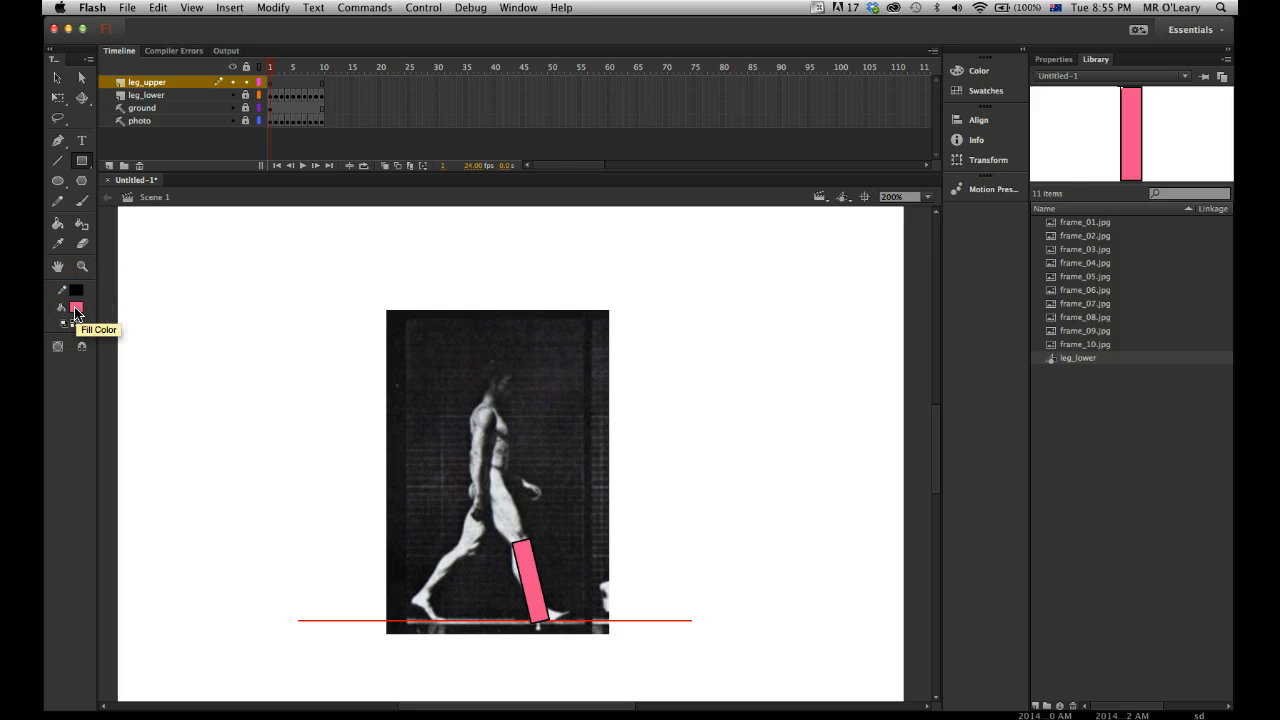
pyautogui.click(75, 311)
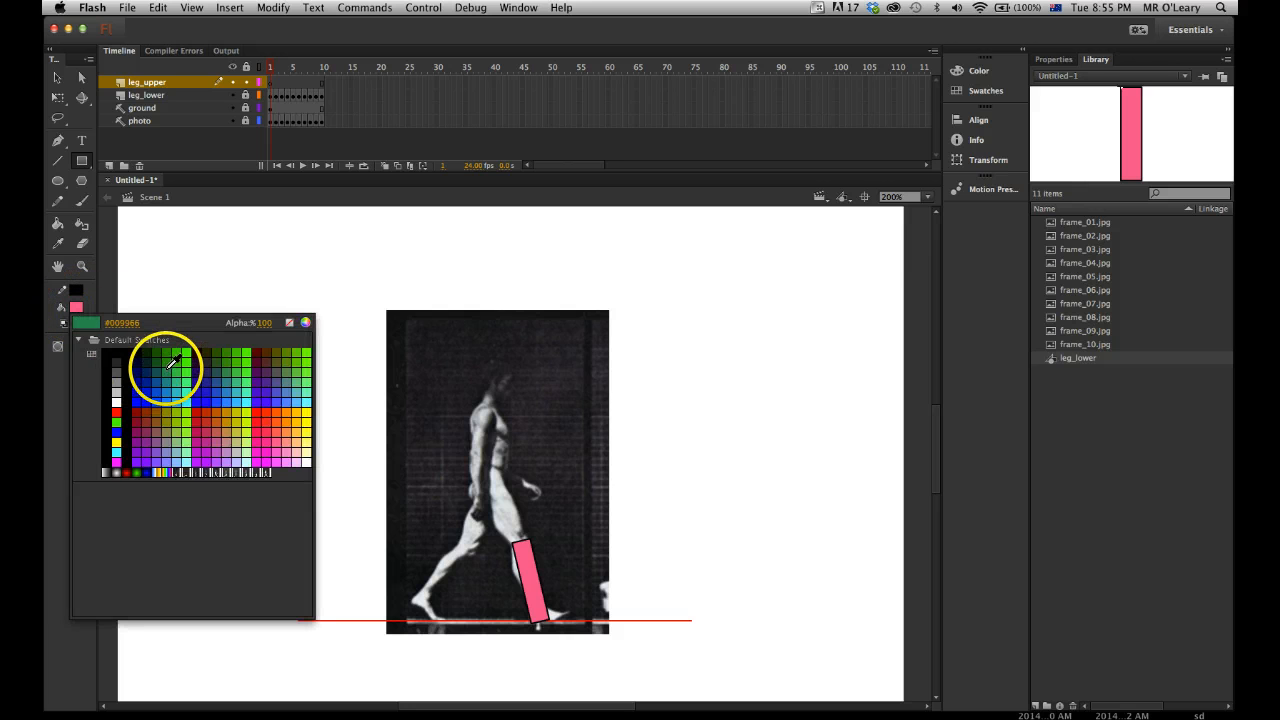
pyautogui.click(178, 368)
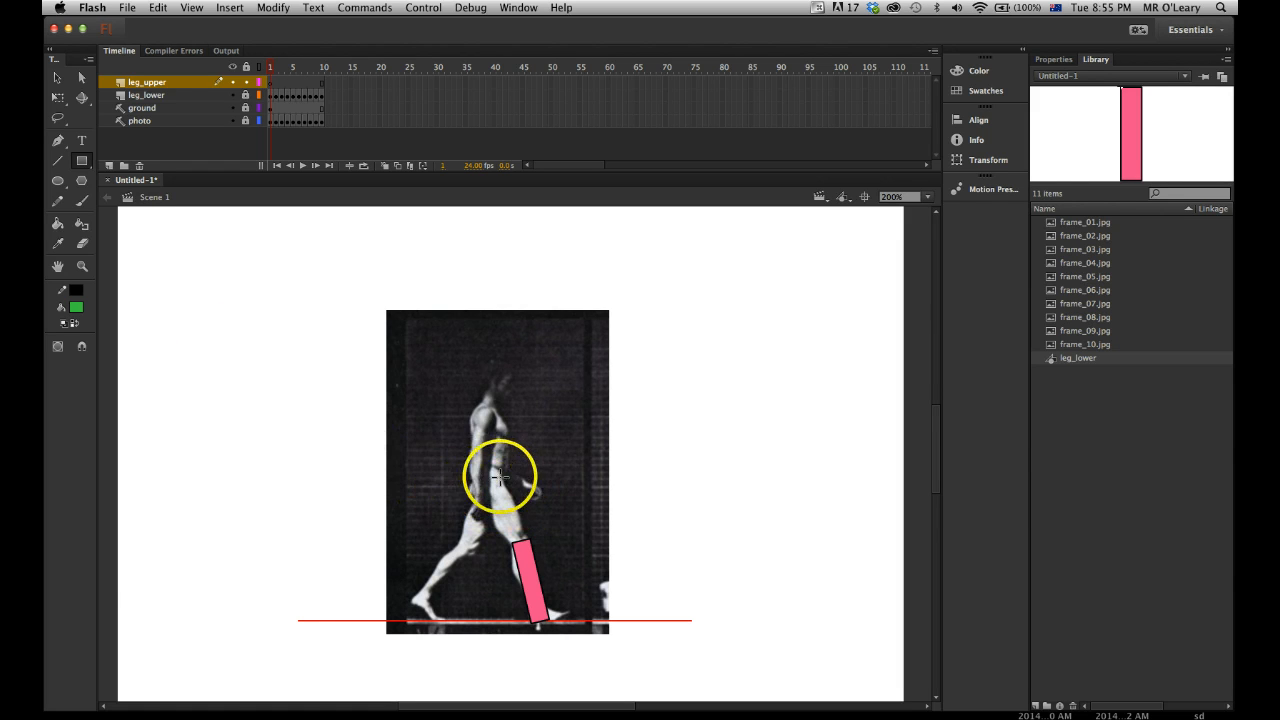
pyautogui.moveTo(536, 474); pyautogui.dragTo(552, 514)
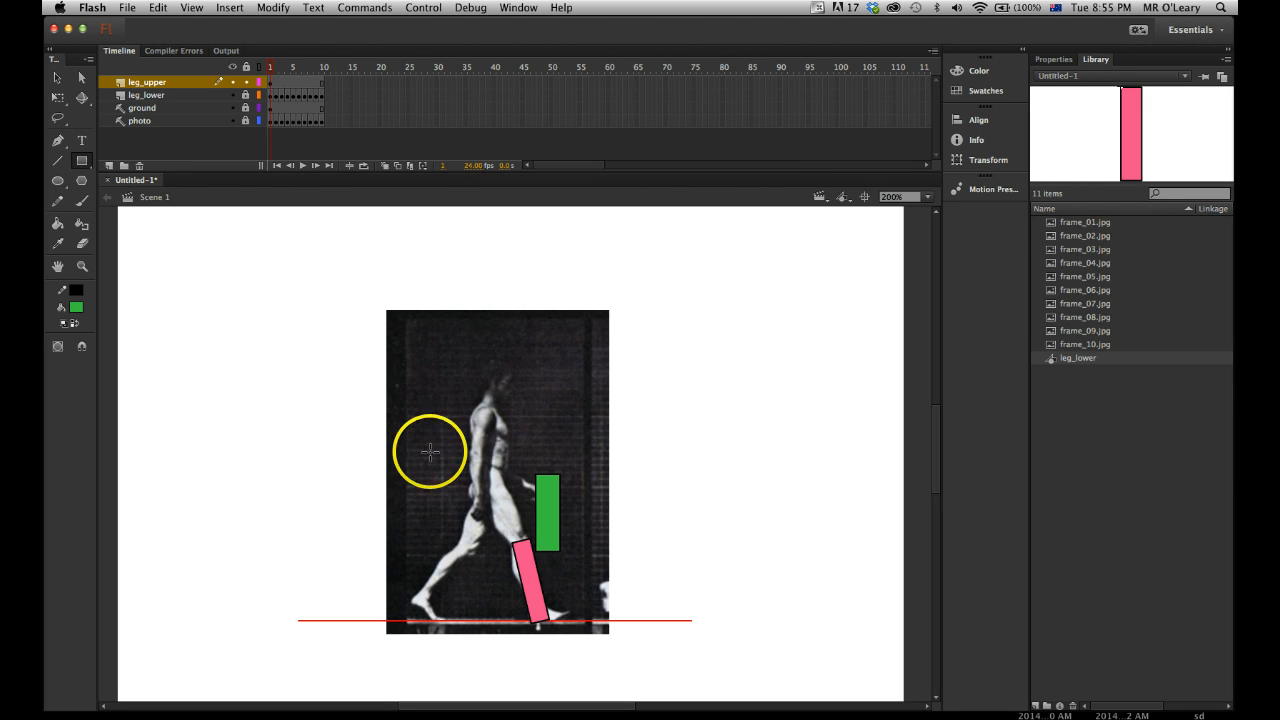
# Convert the whole green rectangle, including its outline, to a graphic symbol named leg_upper
pyautogui.press('v')
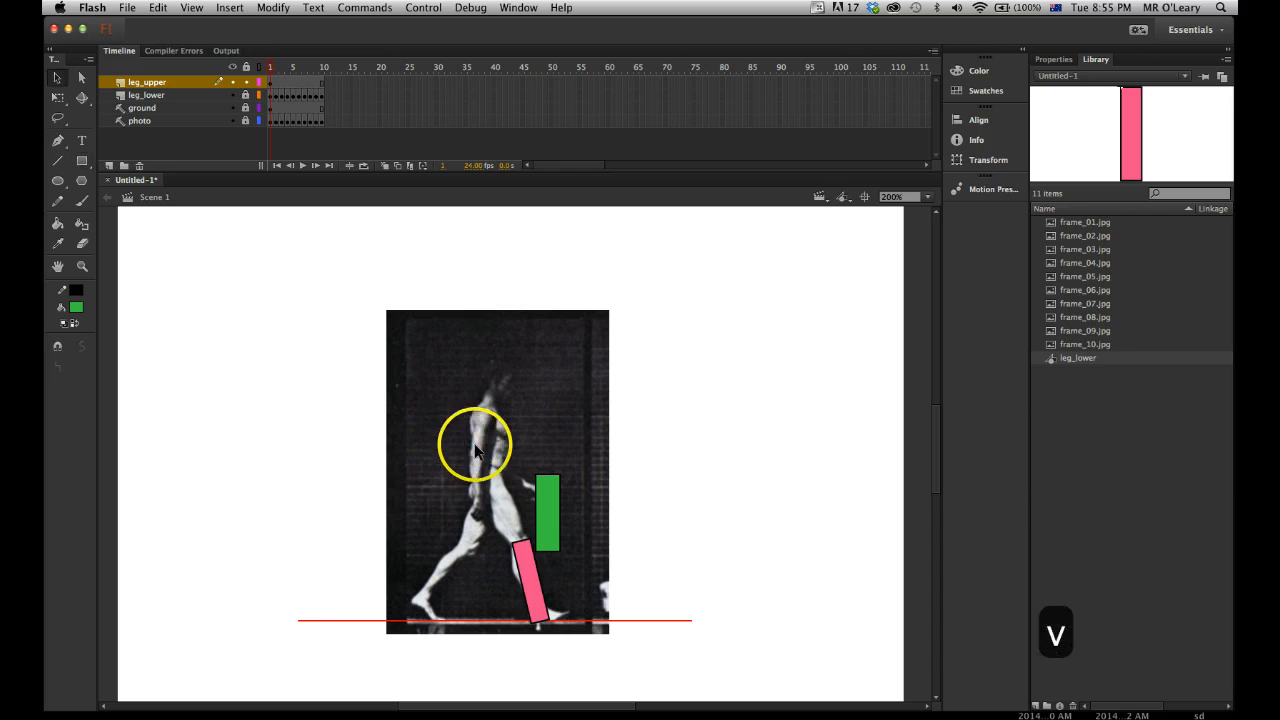
pyautogui.moveTo(508, 452); pyautogui.dragTo(568, 558)
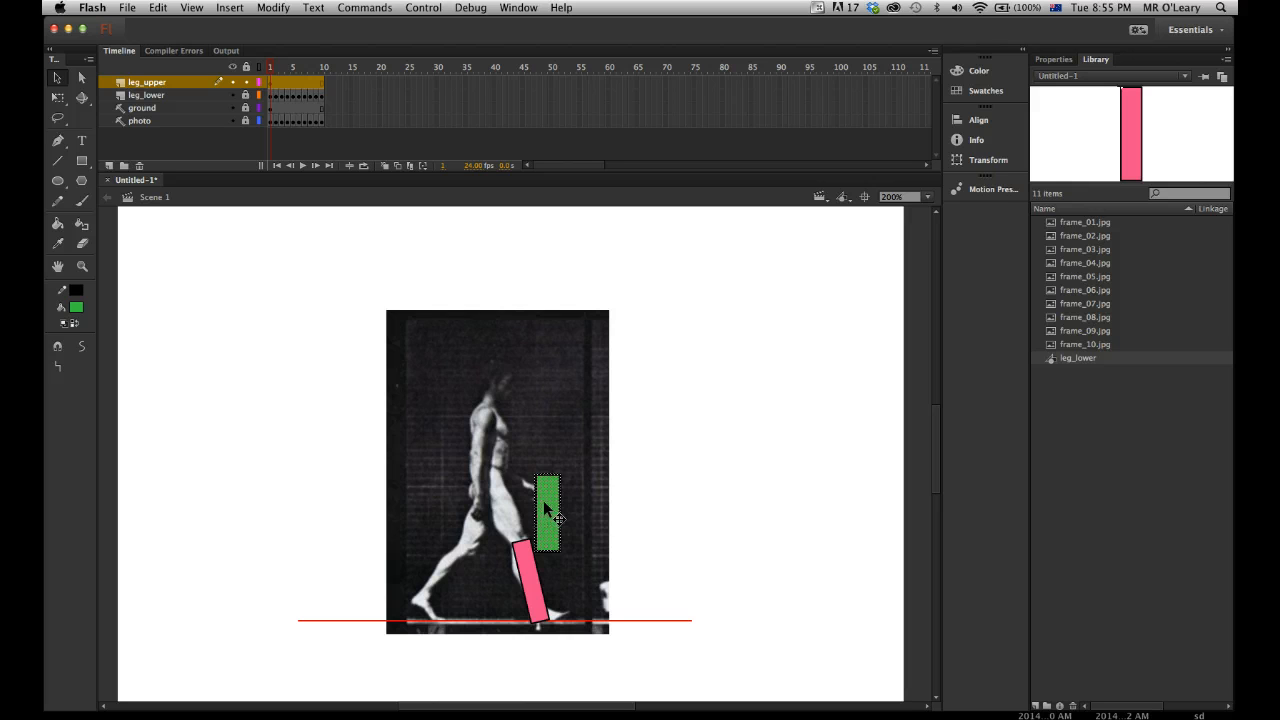
pyautogui.press('F8')
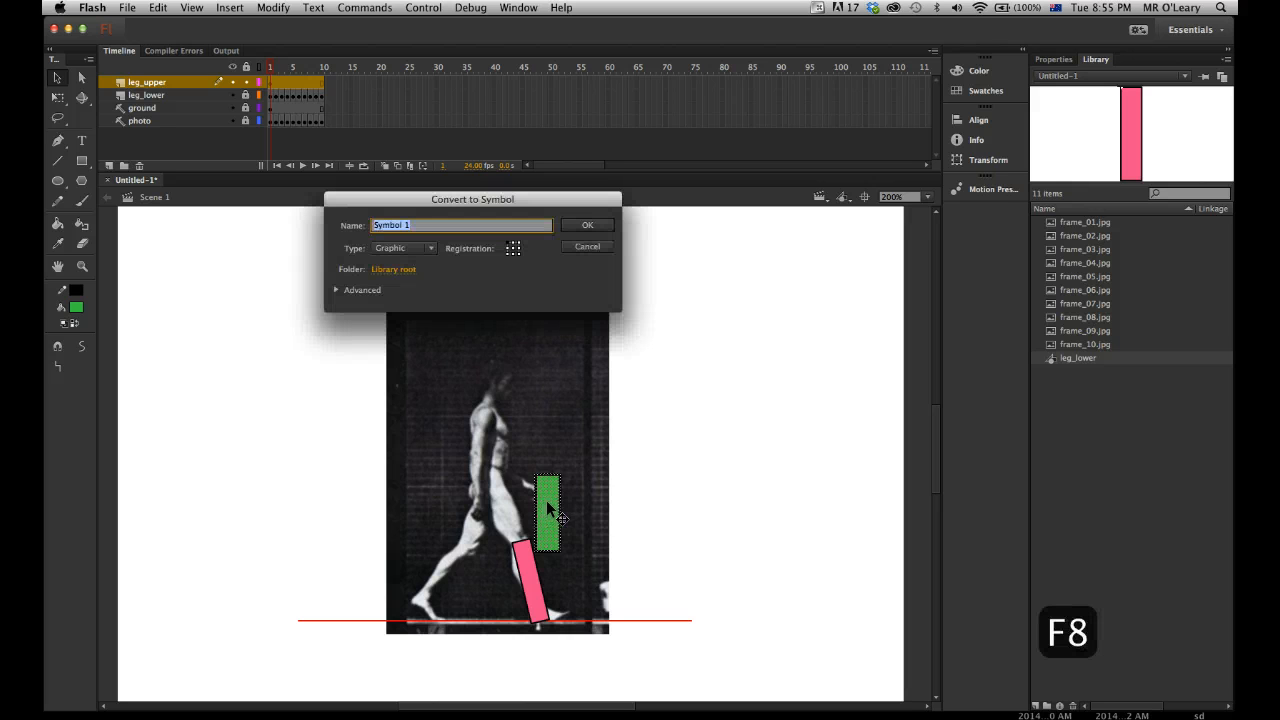
pyautogui.write('leg_')
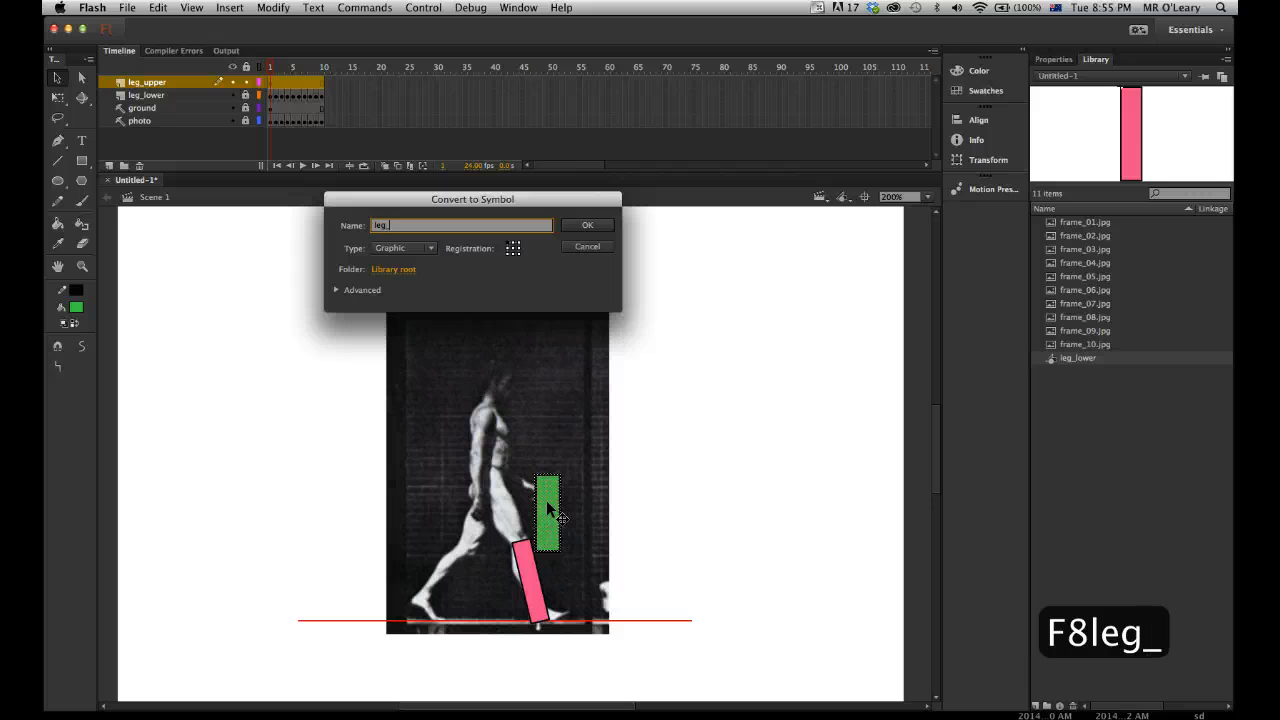
pyautogui.write('upper')
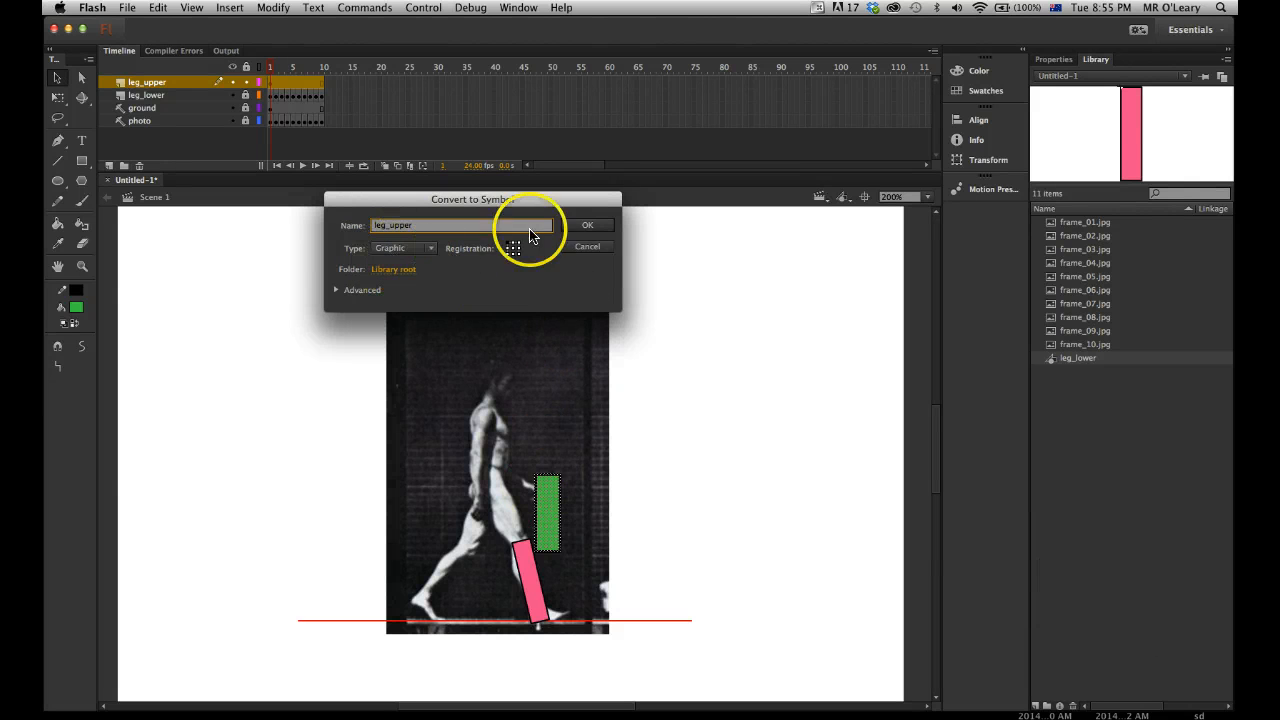
pyautogui.click(590, 228)
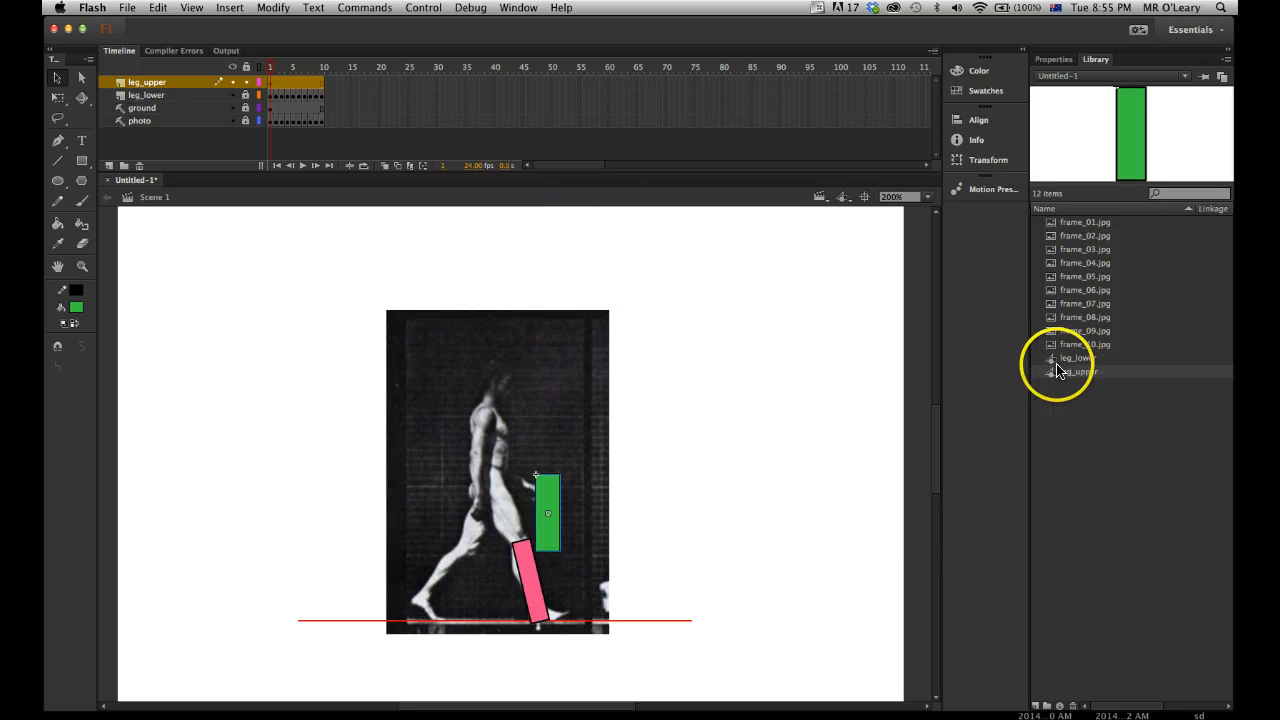
# Compare the leg_lower and leg_upper symbols in the library, then deselect everything on the stage
pyautogui.click(1069, 359)
pyautogui.click(1067, 372)
pyautogui.click(1066, 359)
pyautogui.click(1063, 370)
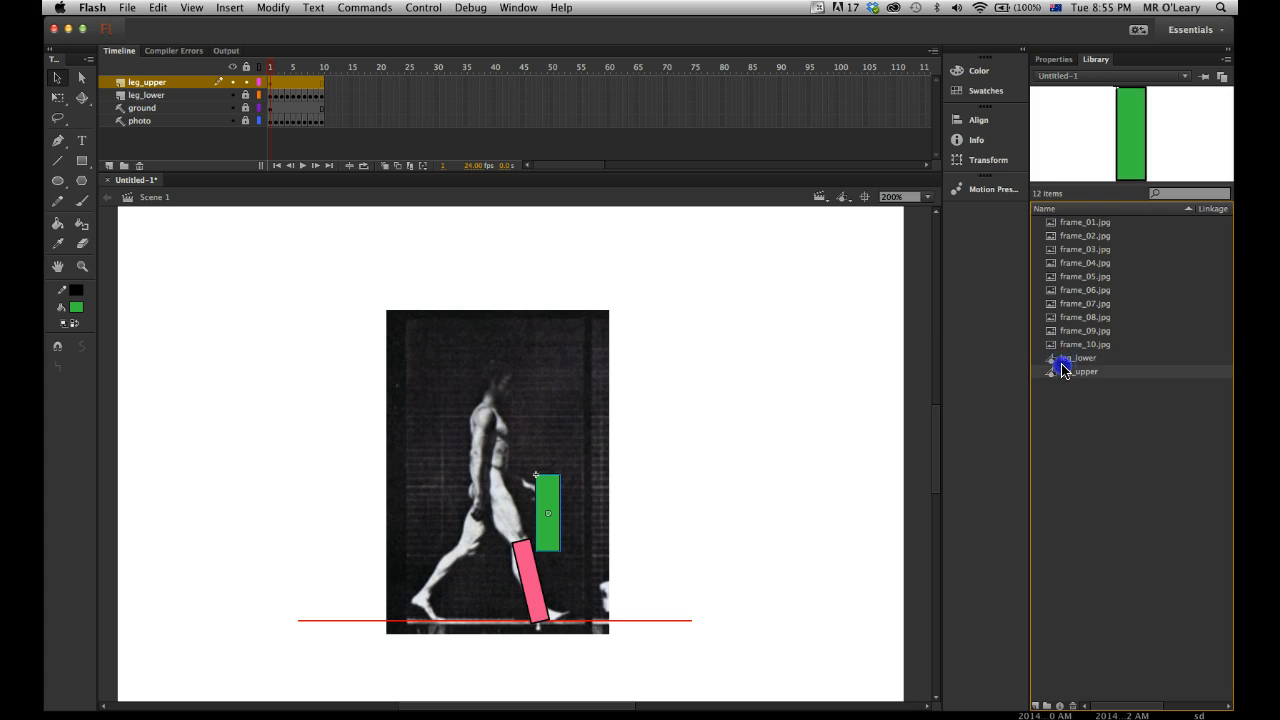
pyautogui.click(577, 461)
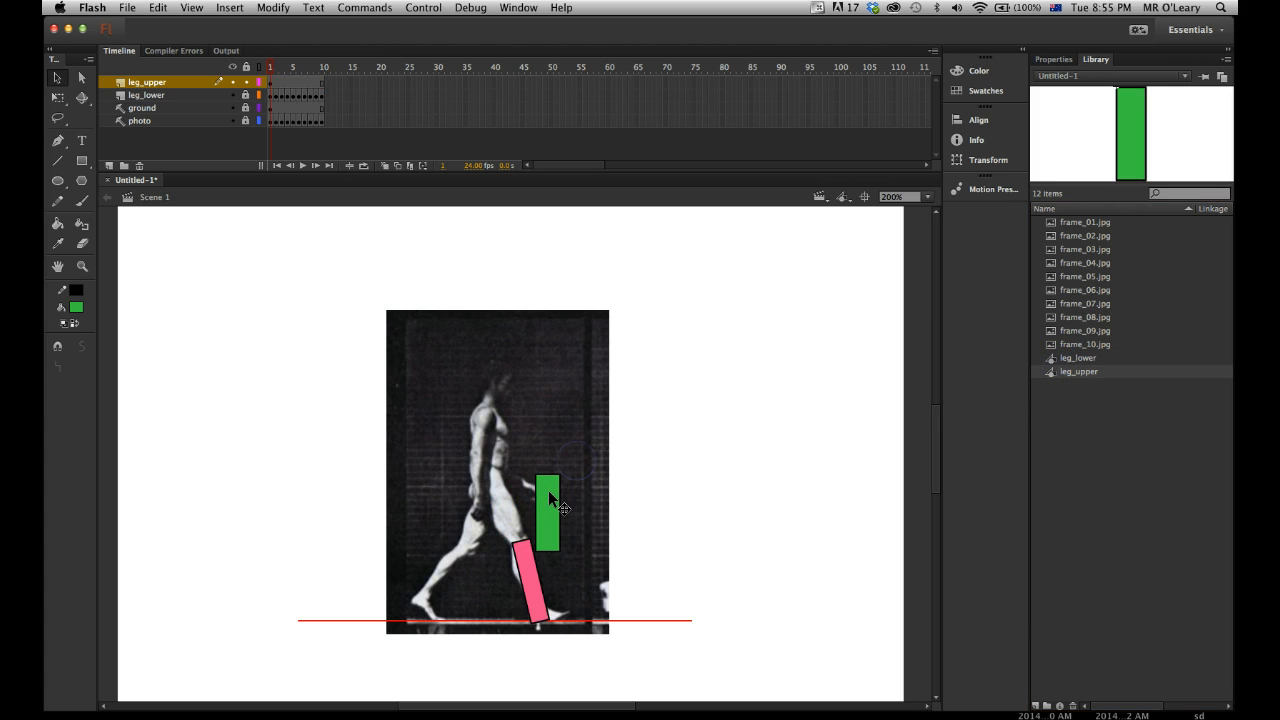
# Set leg_upper's transformation point at its top centre, then move and rotate it over the front thigh in frame 1
pyautogui.click(548, 490)
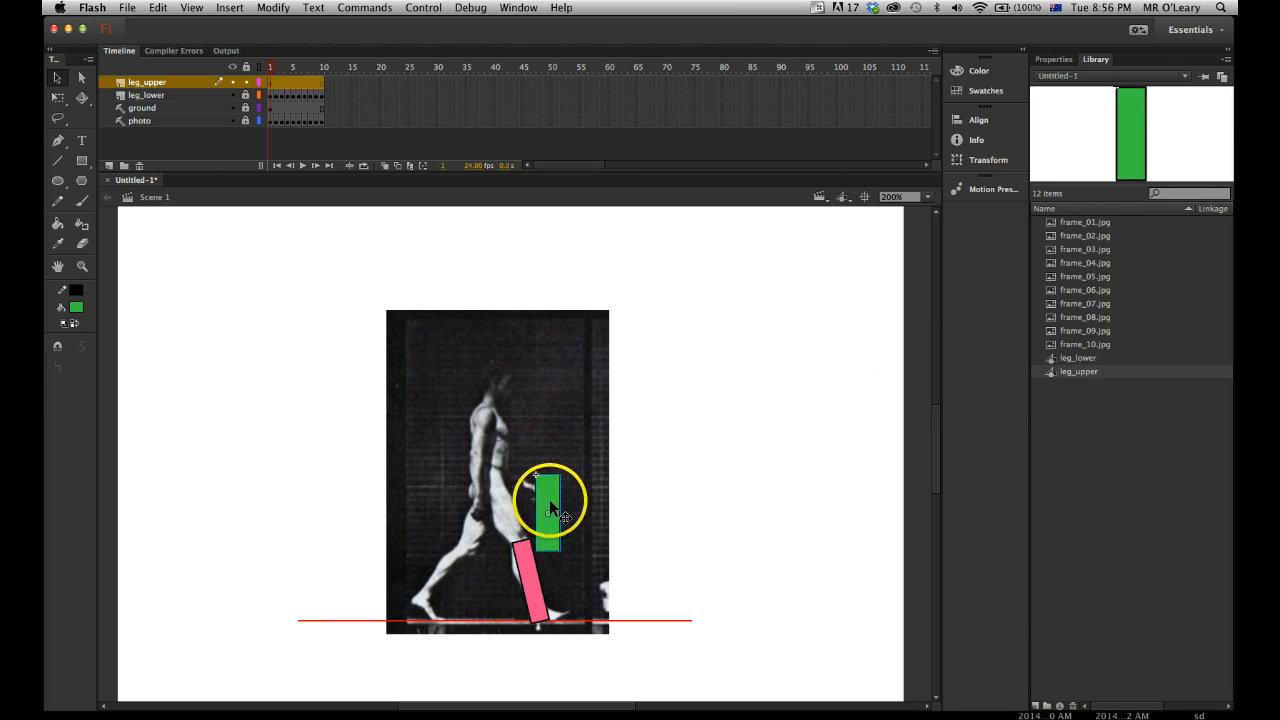
pyautogui.press('q')
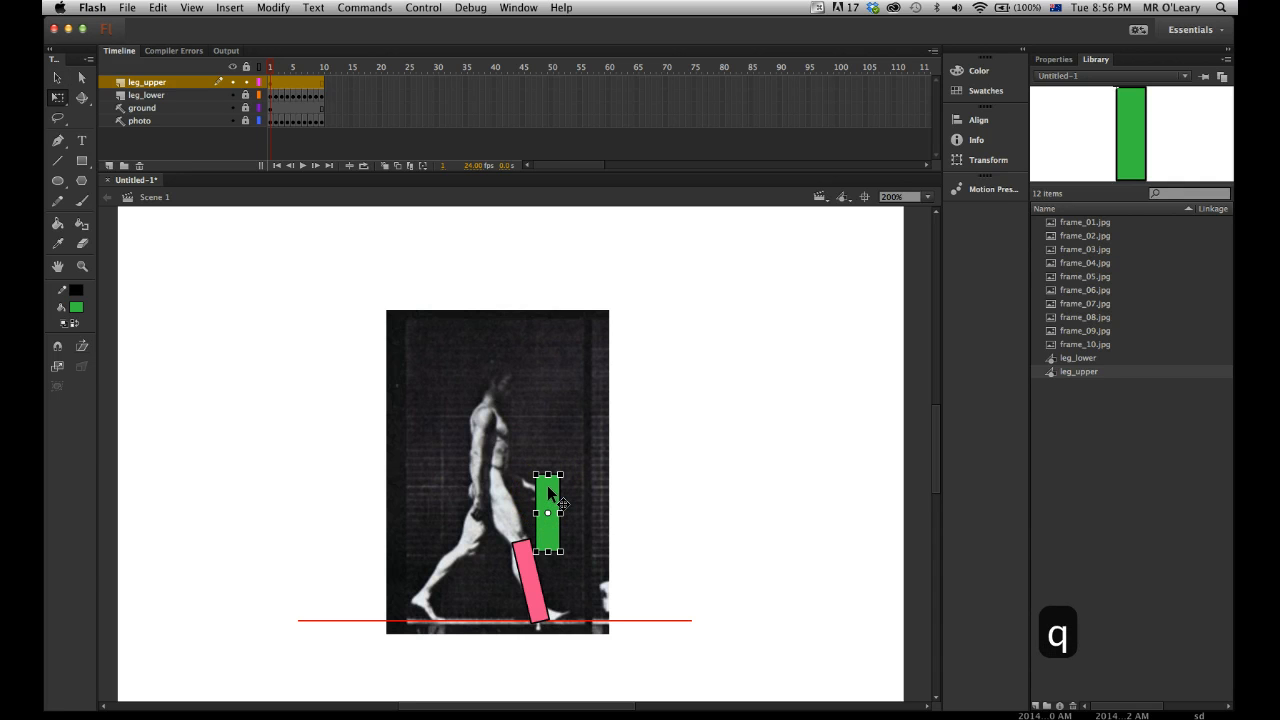
pyautogui.click(548, 490)
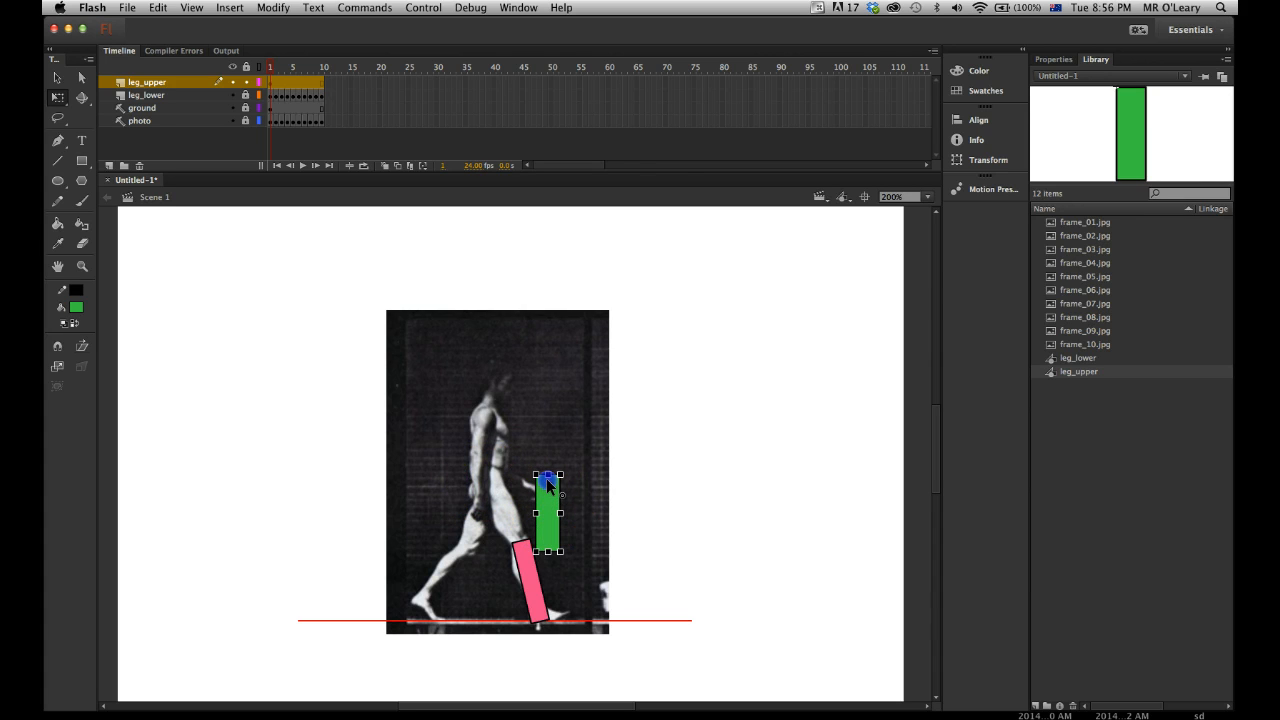
pyautogui.click(551, 555)
pyautogui.moveTo(544, 492); pyautogui.dragTo(489, 508)
pyautogui.moveTo(508, 570); pyautogui.dragTo(508, 524)
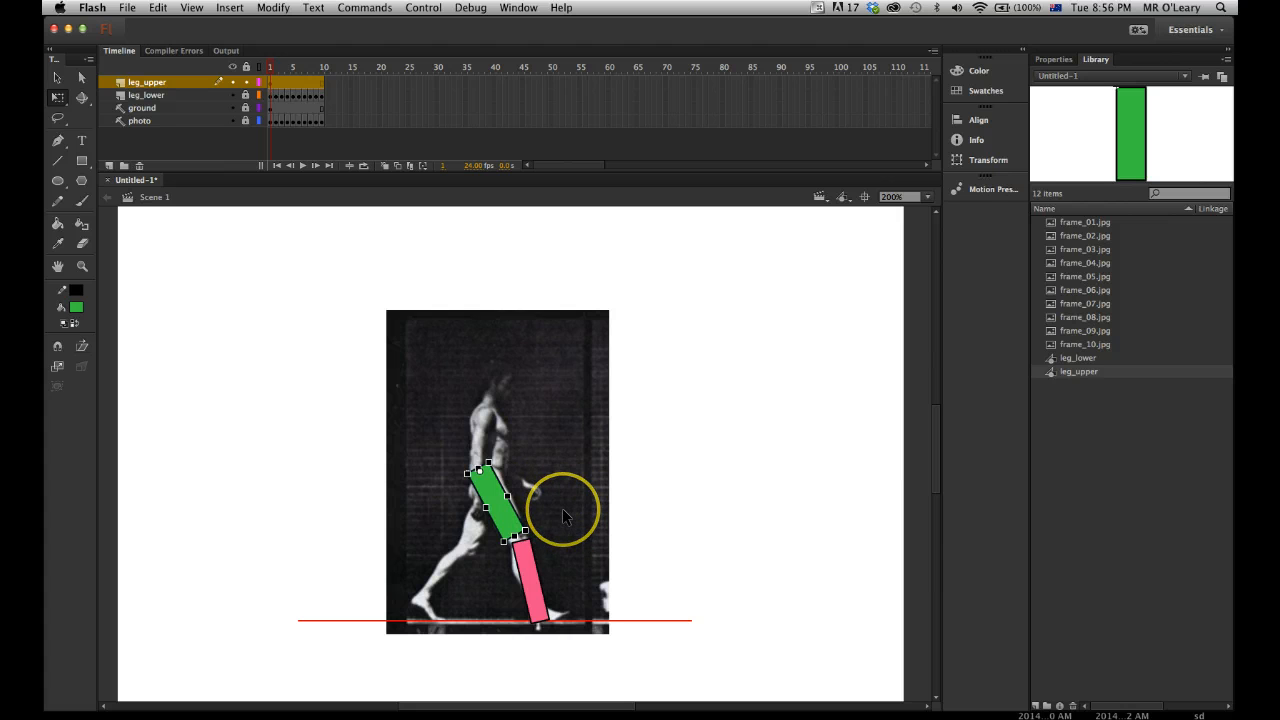
# Test the movie with both leg parts, close the preview and clear the selection
pyautogui.press('super+Return')
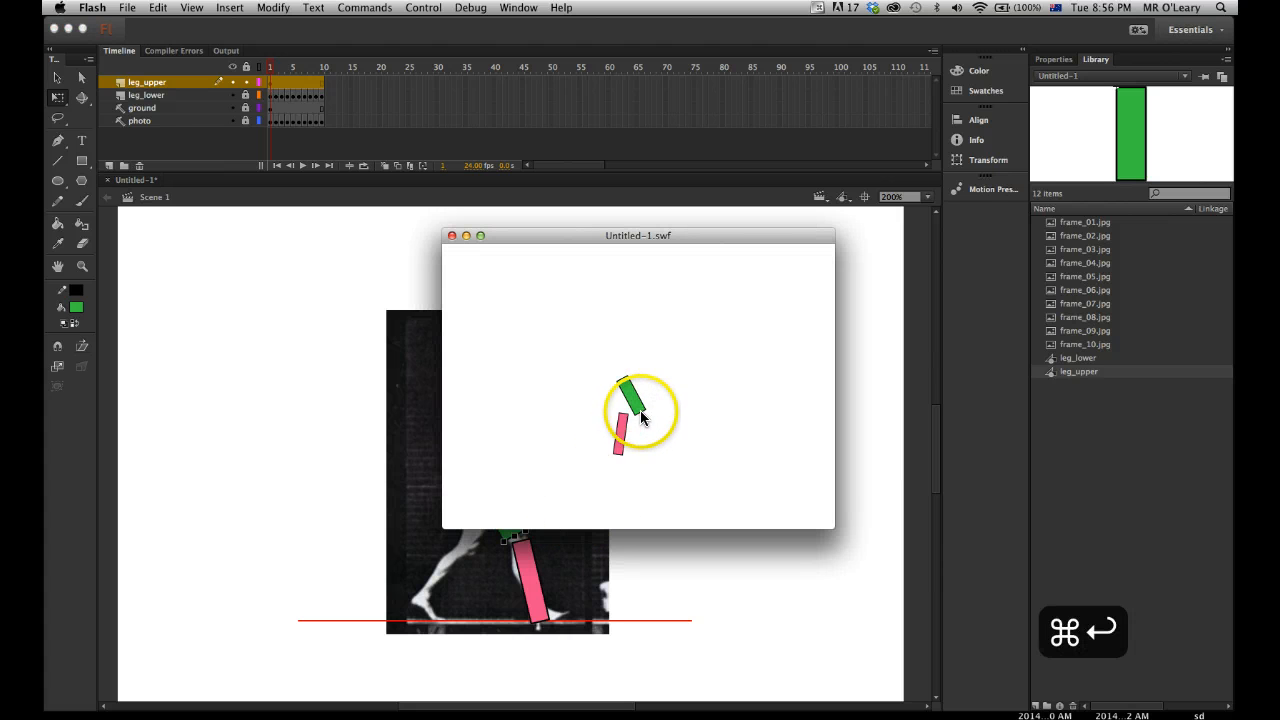
pyautogui.click(451, 235)
pyautogui.click(659, 464)
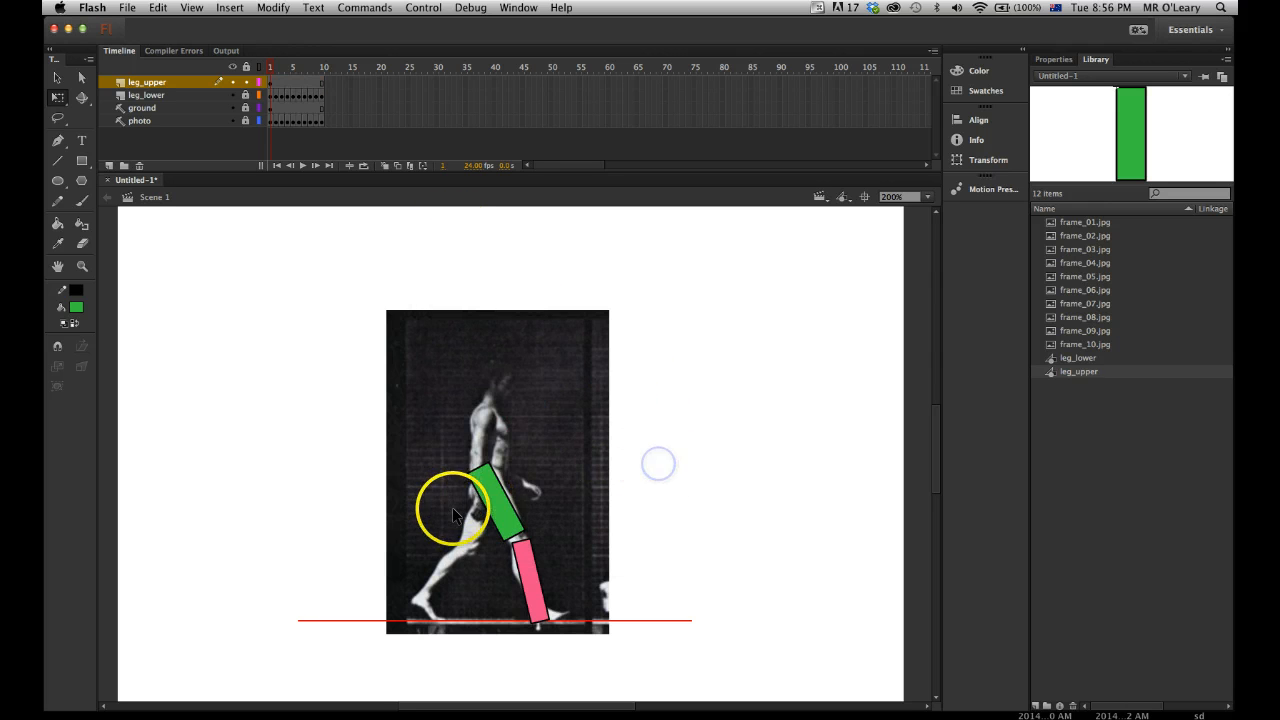
# Move and rotate leg_upper in frame 1 so its lower end meets the top of leg_lower at the knee
pyautogui.moveTo(495, 504); pyautogui.dragTo(506, 521)
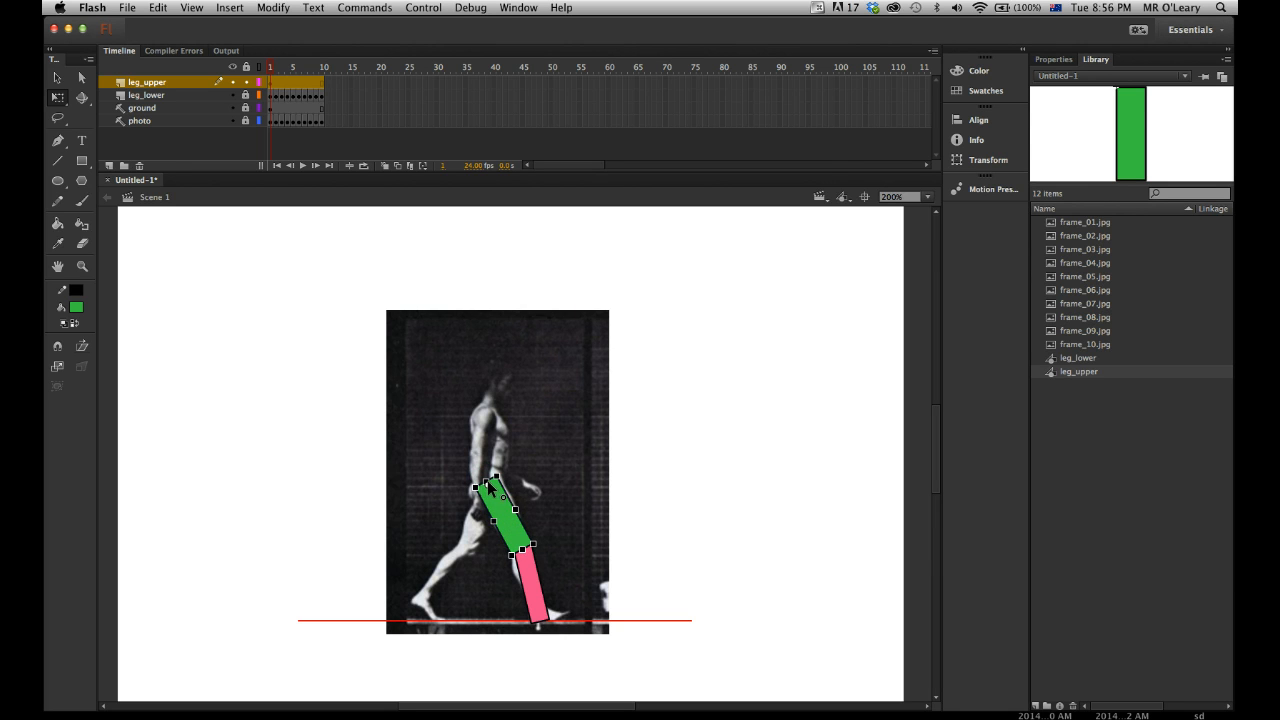
pyautogui.moveTo(516, 553); pyautogui.dragTo(533, 553)
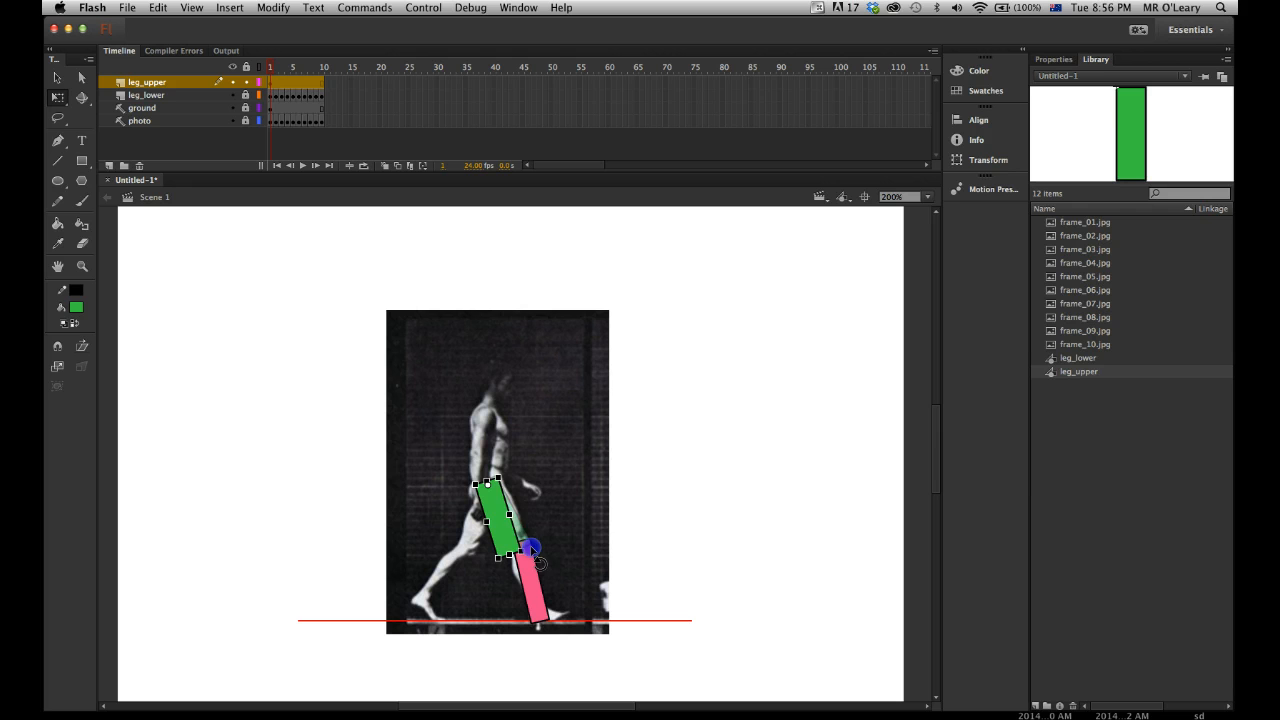
pyautogui.click(695, 555)
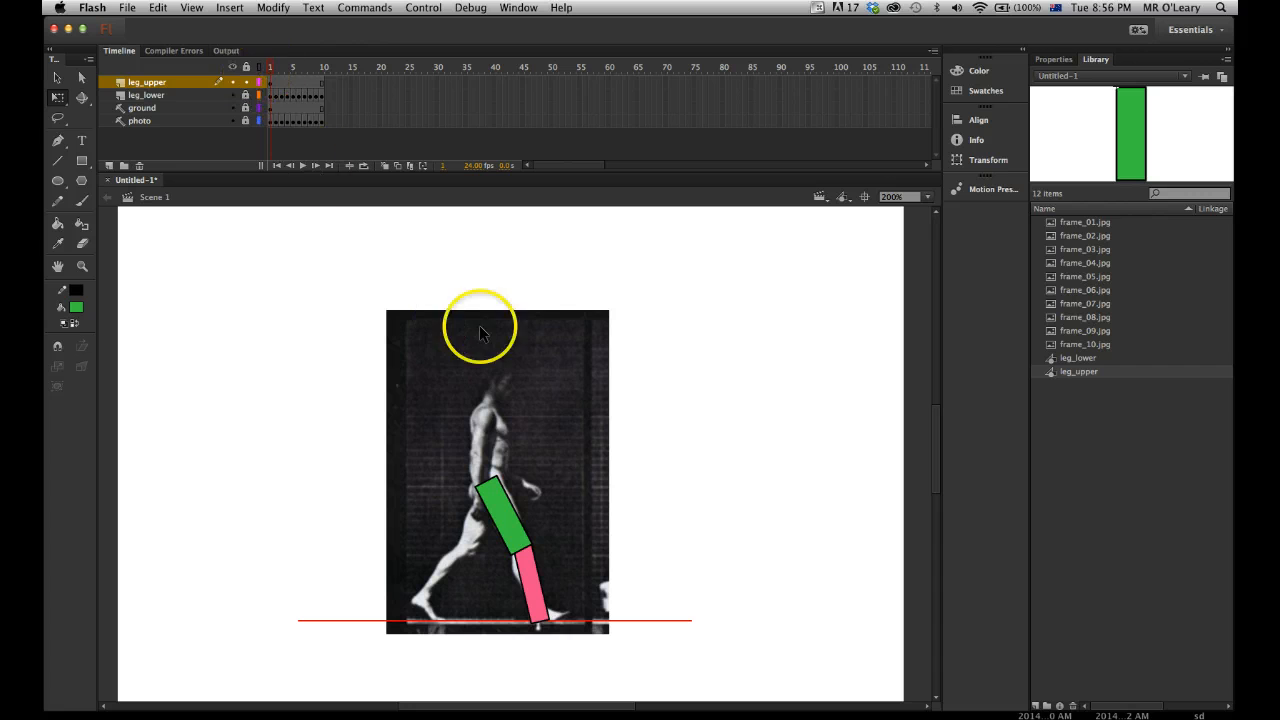
# Insert keyframes across frames 1 to 10 of the leg_upper layer and return the playhead to frame 1
pyautogui.moveTo(275, 95); pyautogui.dragTo(312, 89)
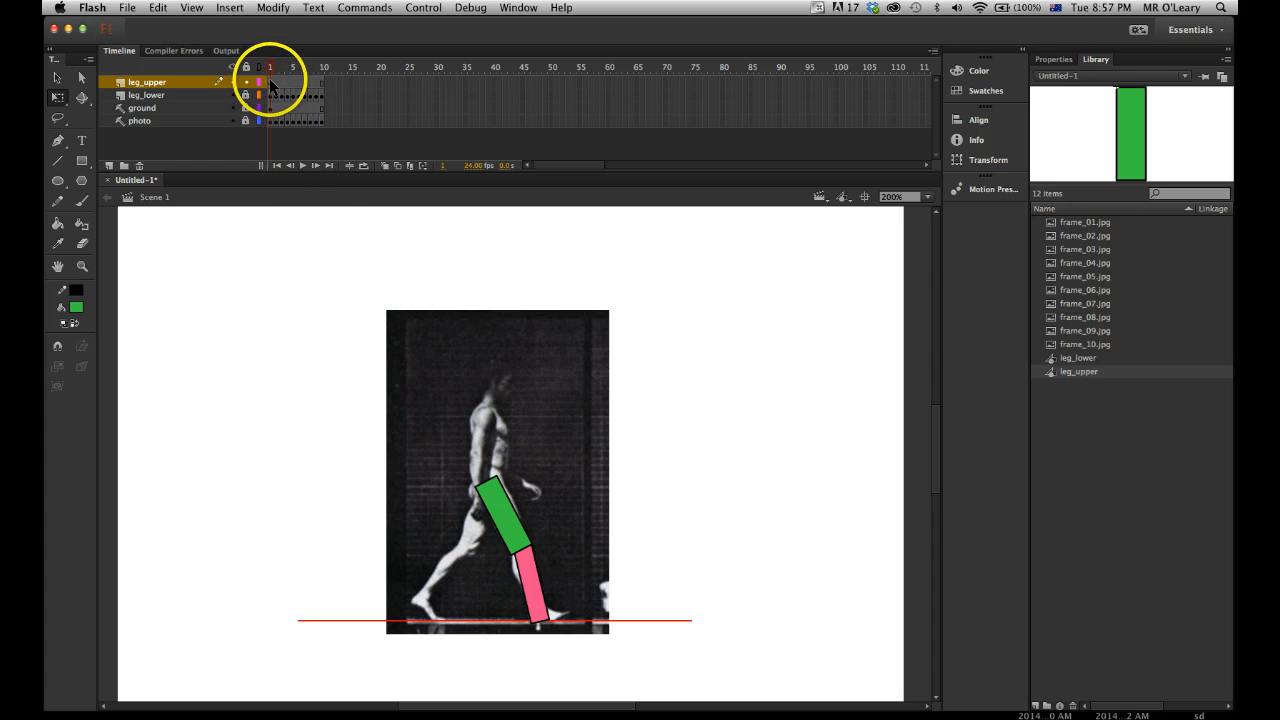
pyautogui.moveTo(269, 78); pyautogui.dragTo(321, 87)
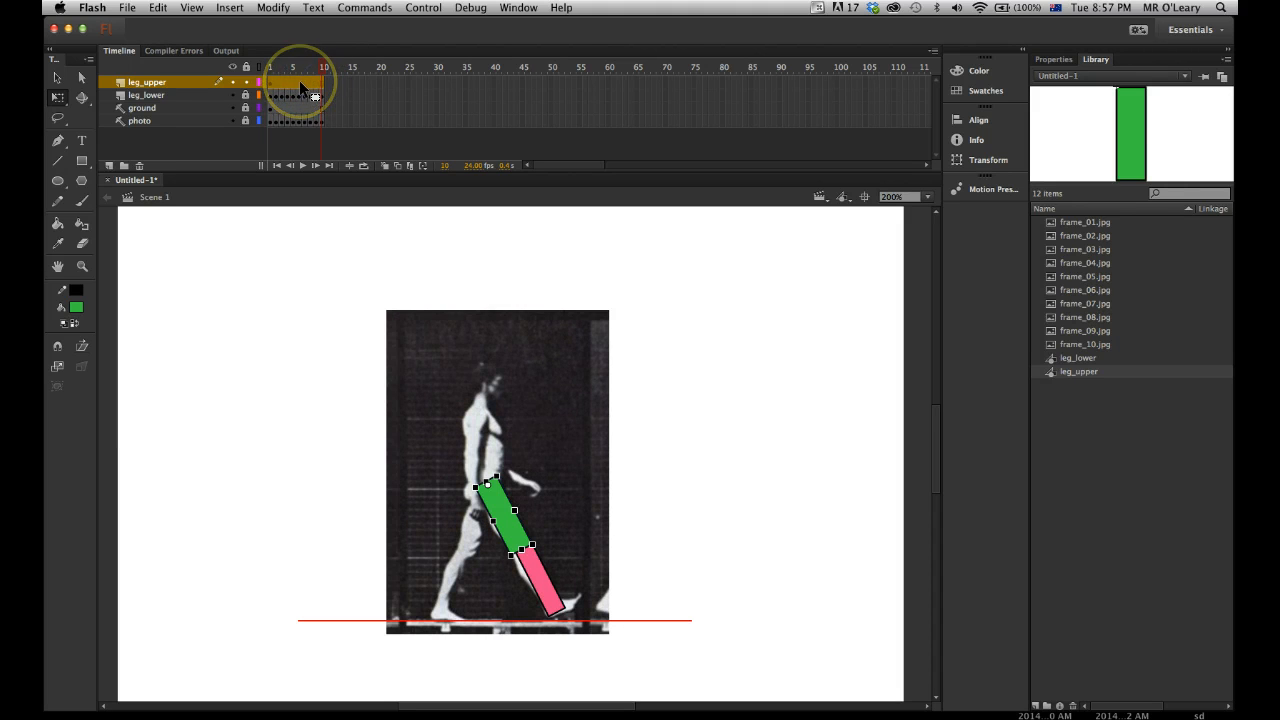
pyautogui.press('F6')
pyautogui.moveTo(299, 80); pyautogui.dragTo(270, 80)
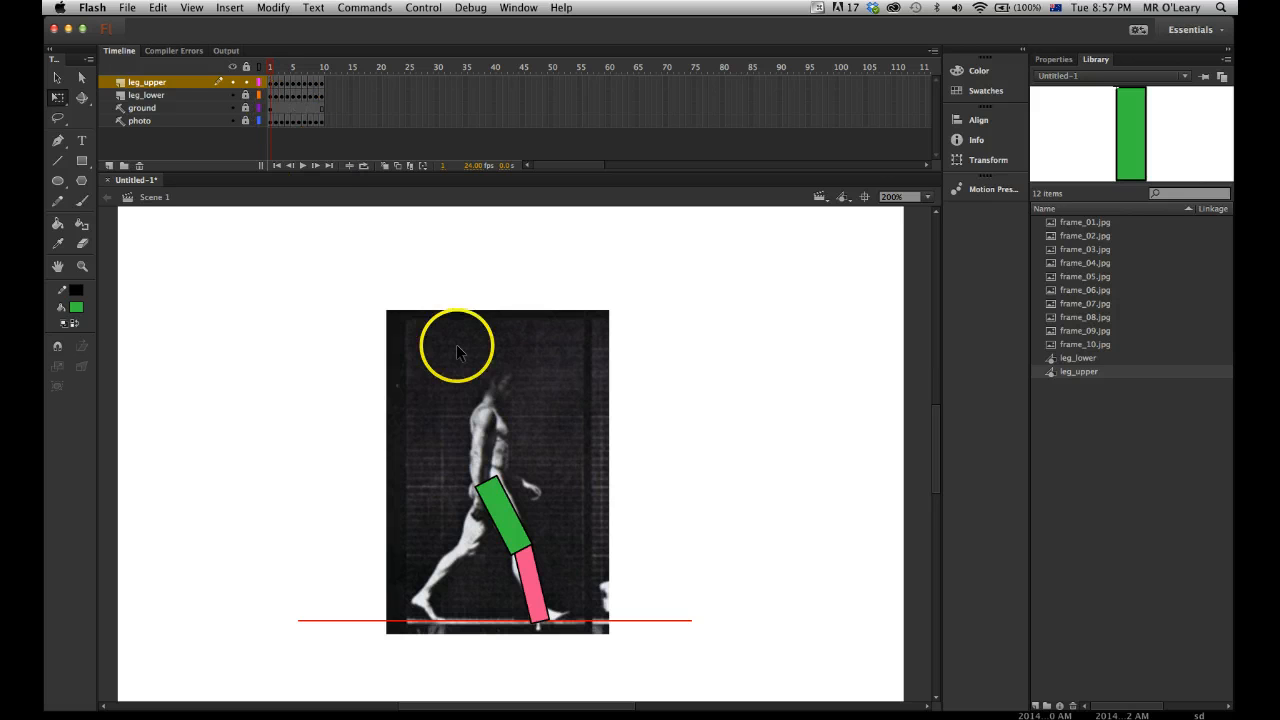
# Move and rotate leg_upper in frames 2 to 4 to follow the photographed thigh and meet leg_lower at the knee
pyautogui.press('.')
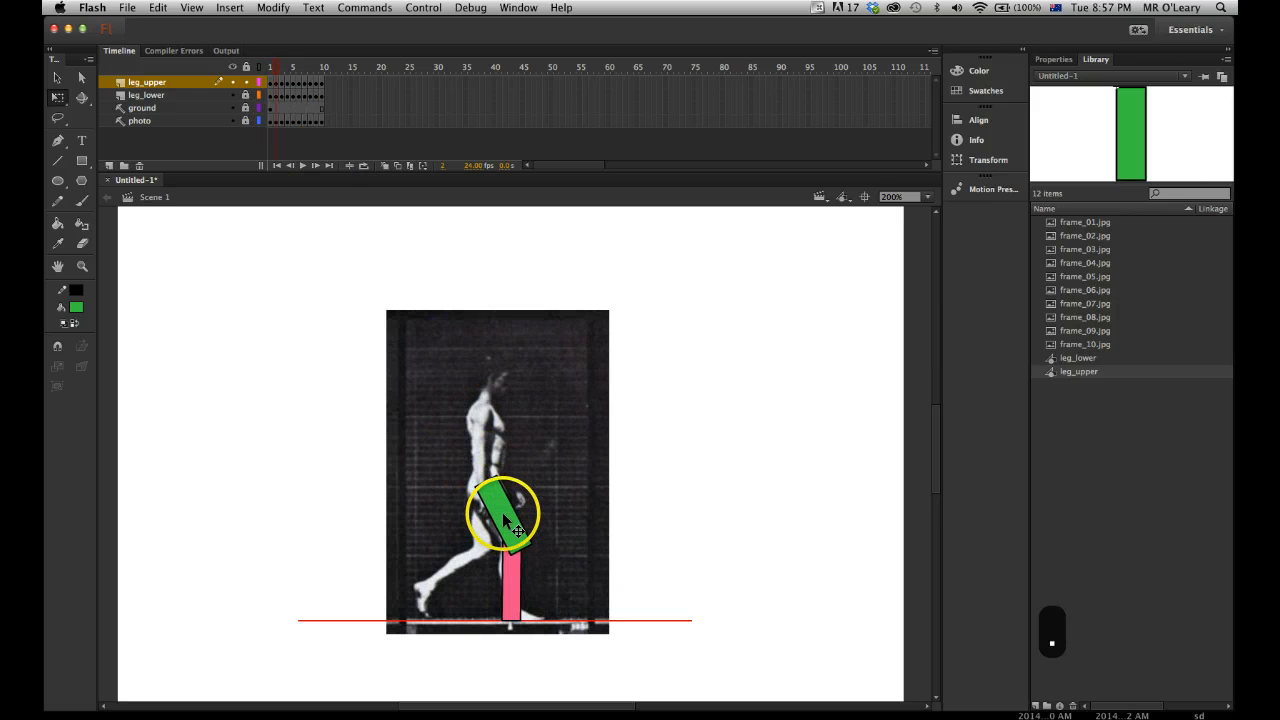
pyautogui.click(515, 530)
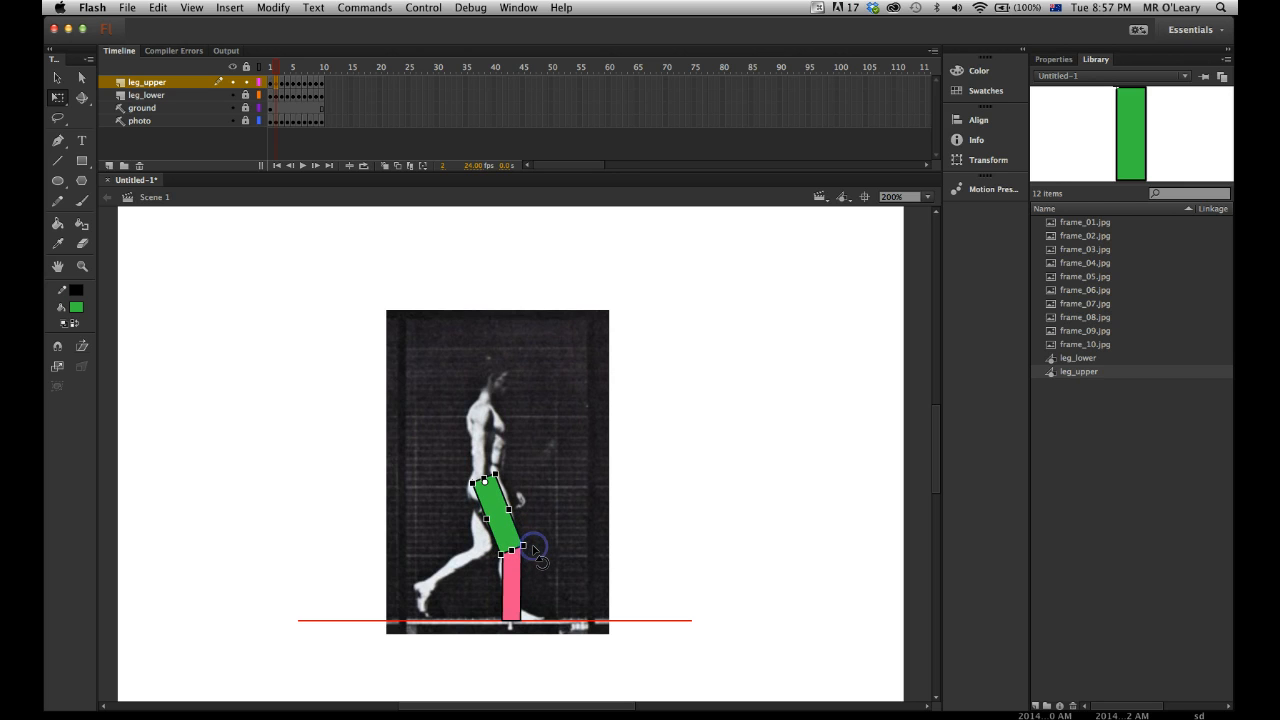
pyautogui.press('.')
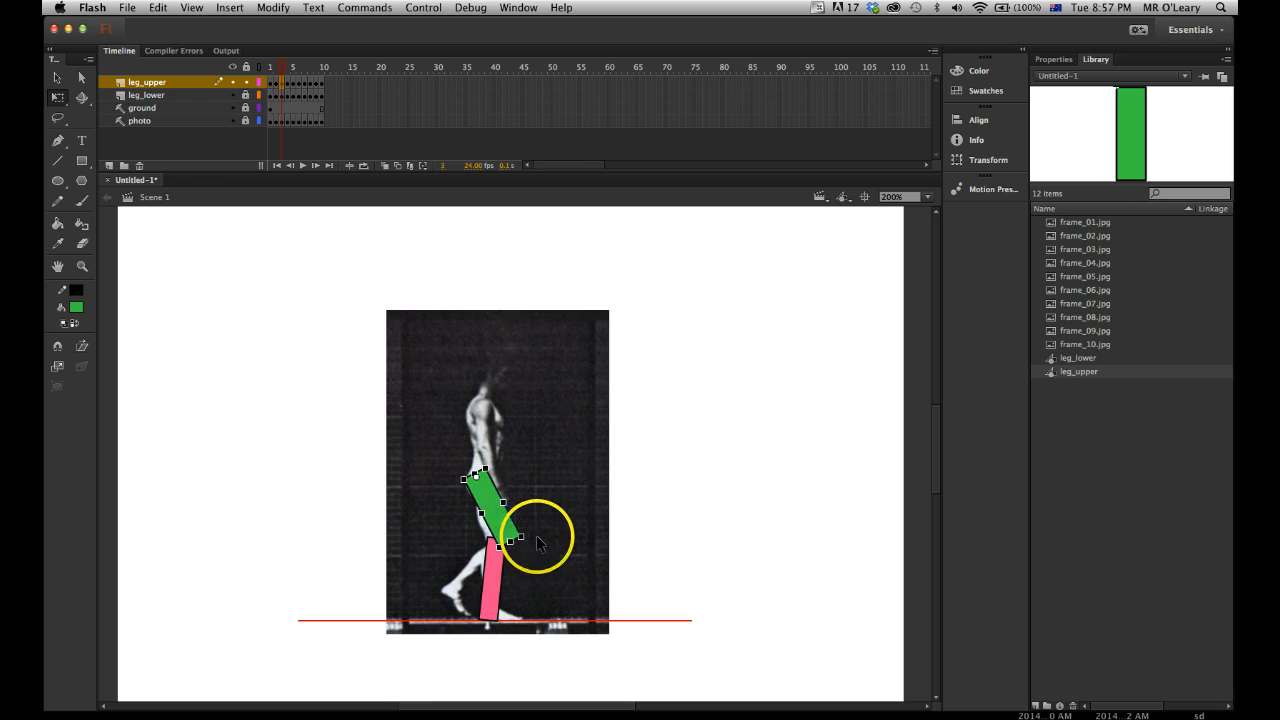
pyautogui.press('.')
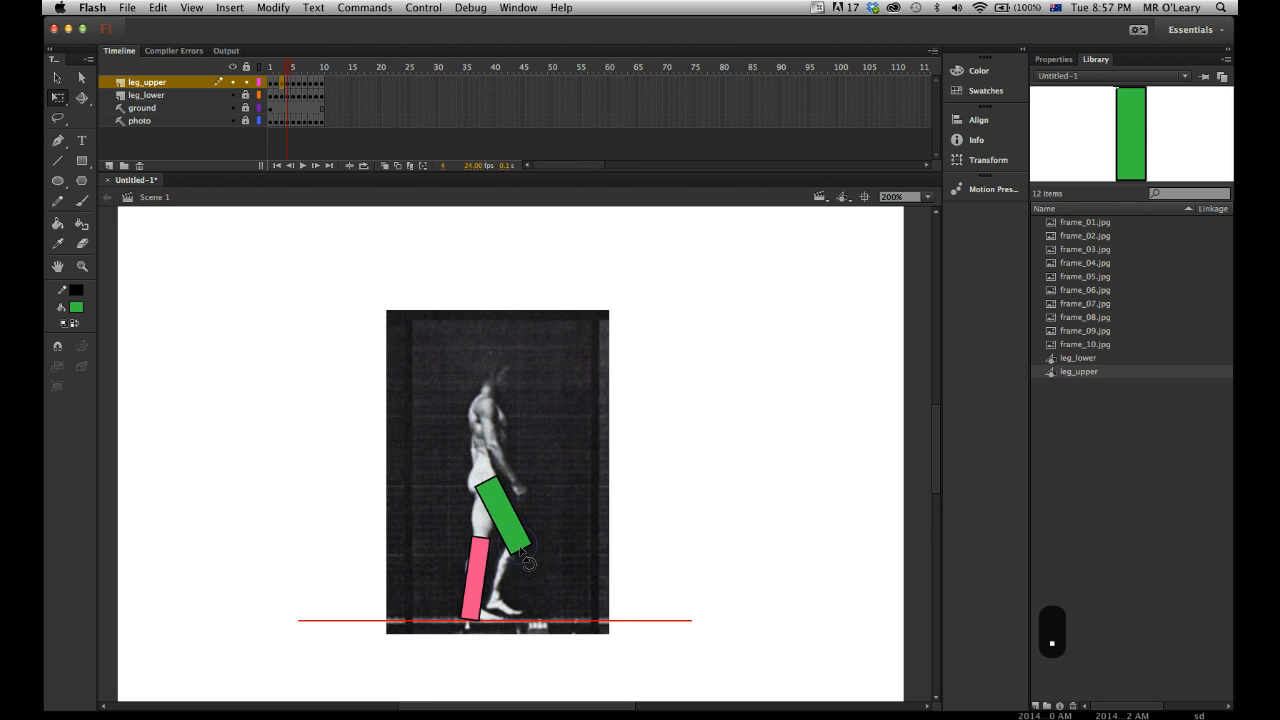
pyautogui.moveTo(508, 520)
pyautogui.mouseDown()
pyautogui.moveTo(499, 511)
pyautogui.moveTo(537, 537)
pyautogui.moveTo(500, 550)
pyautogui.moveTo(485, 535)
pyautogui.moveTo(497, 515)
pyautogui.mouseUp()
# Move and rotate leg_upper in frames 5 and 6 to follow the photographed thigh and meet the top of leg_lower
pyautogui.press('.')
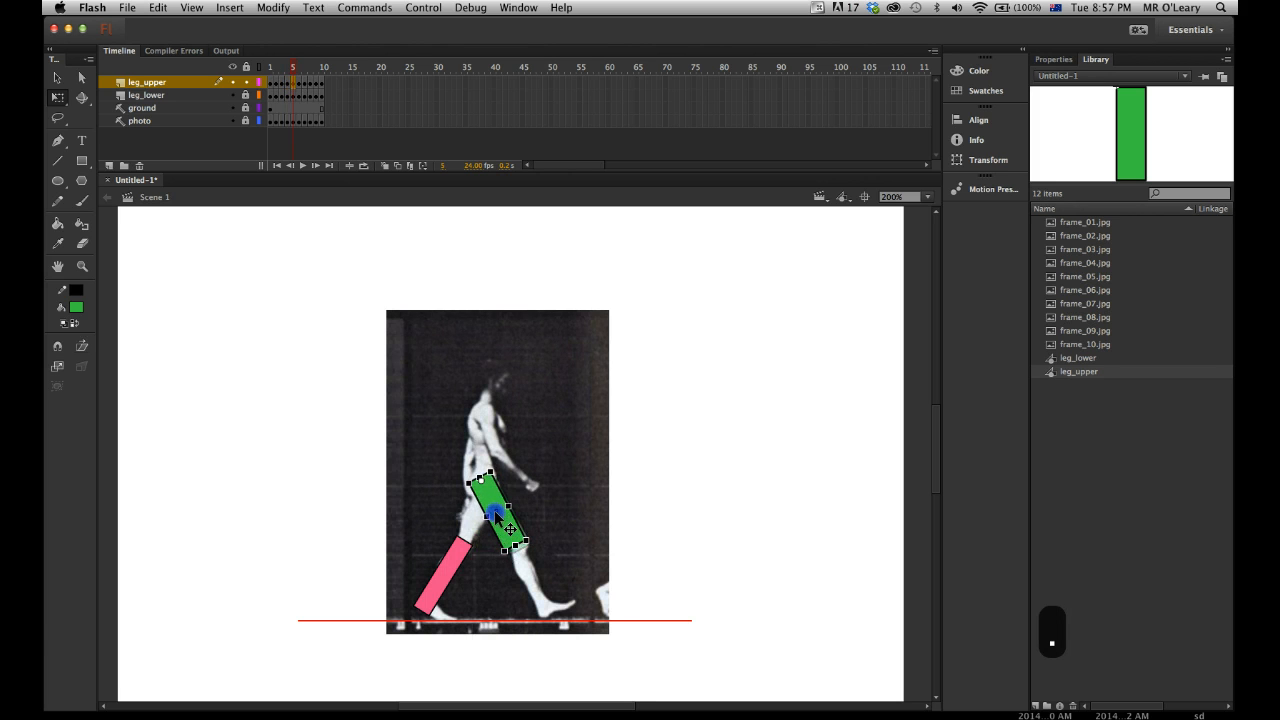
pyautogui.moveTo(531, 563); pyautogui.dragTo(508, 548)
pyautogui.press('.')
pyautogui.click(507, 520)
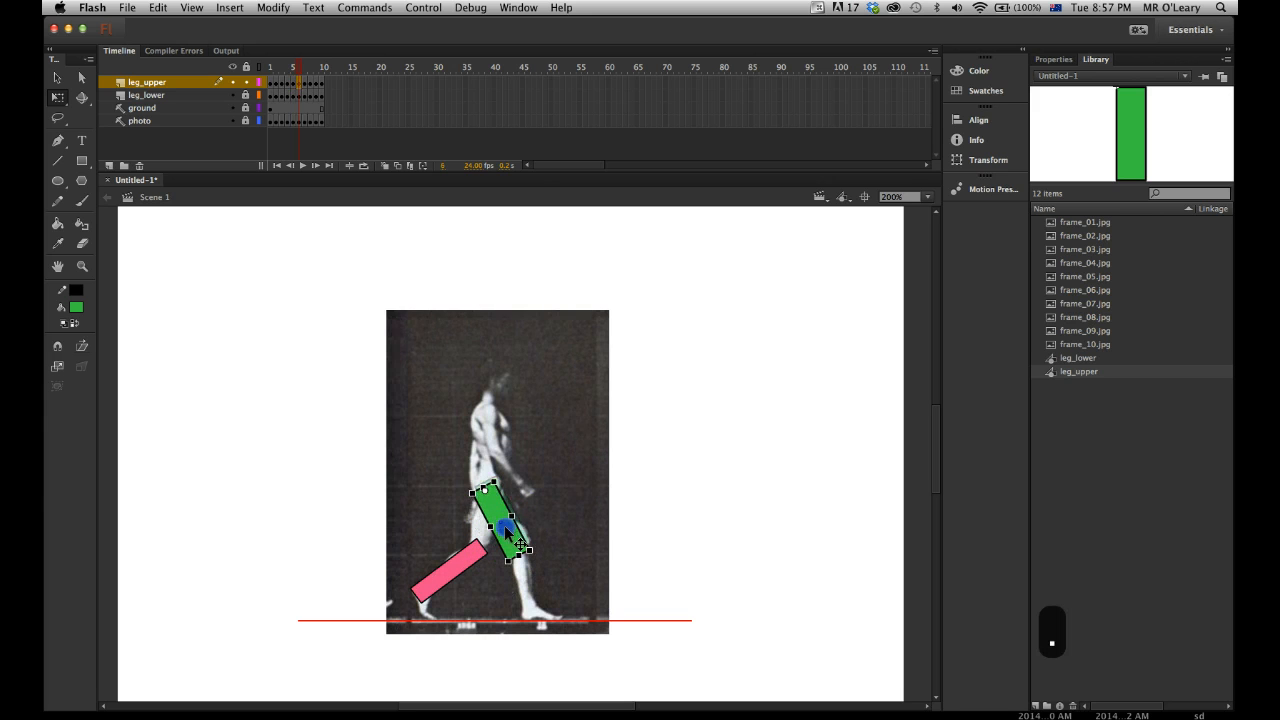
pyautogui.moveTo(541, 559); pyautogui.dragTo(521, 552)
# Move and rotate leg_upper in frame 7 to line up with the knee, comparing its pose with the neighbouring frames
pyautogui.press('.')
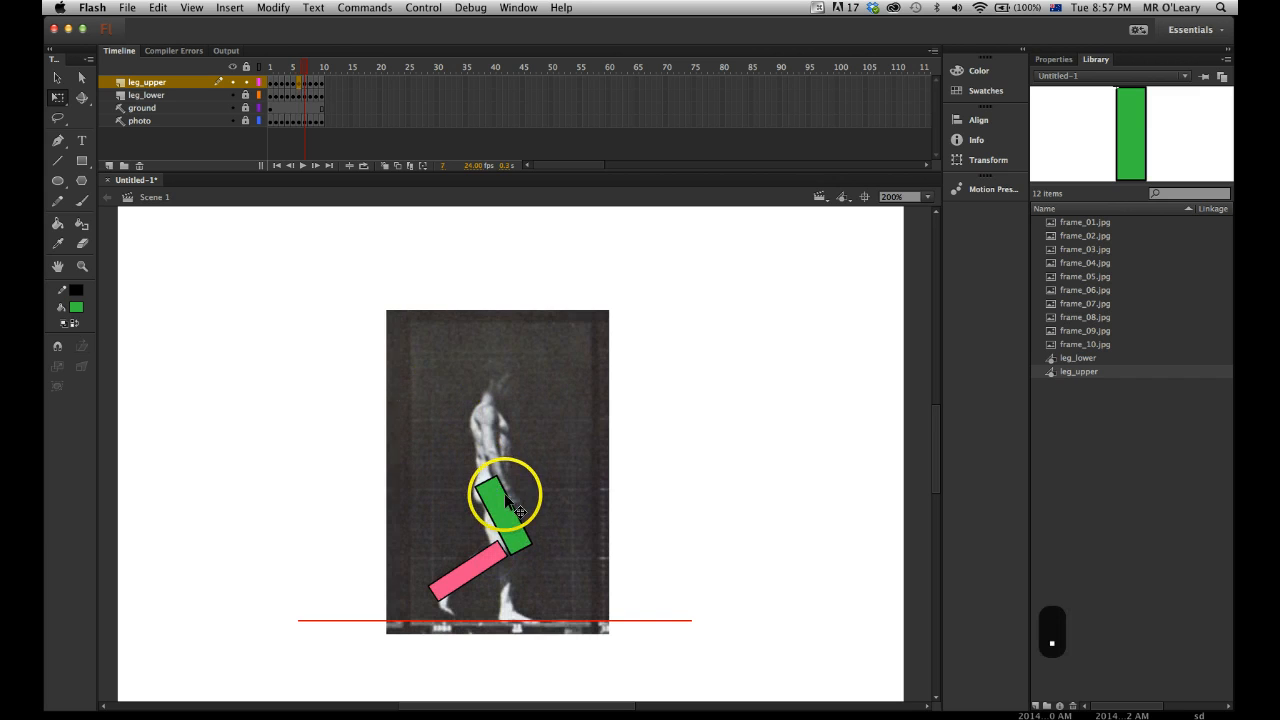
pyautogui.press('.')
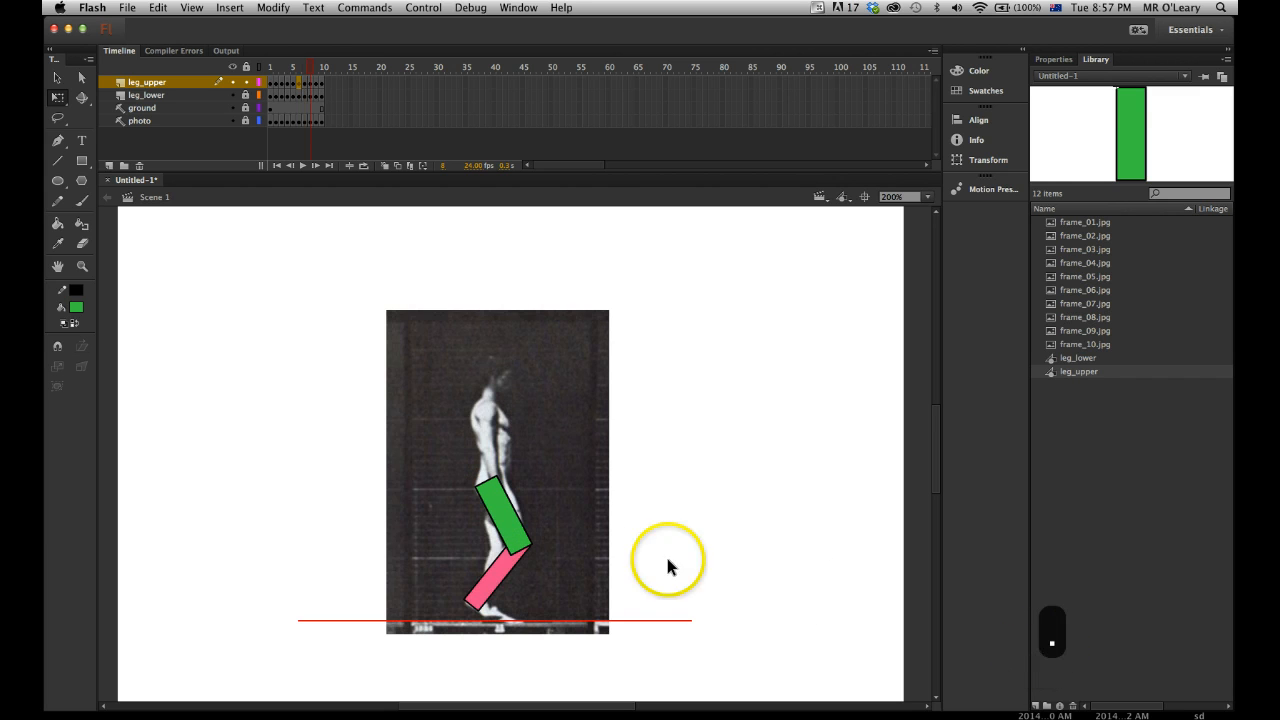
pyautogui.press(',')
pyautogui.press(',')
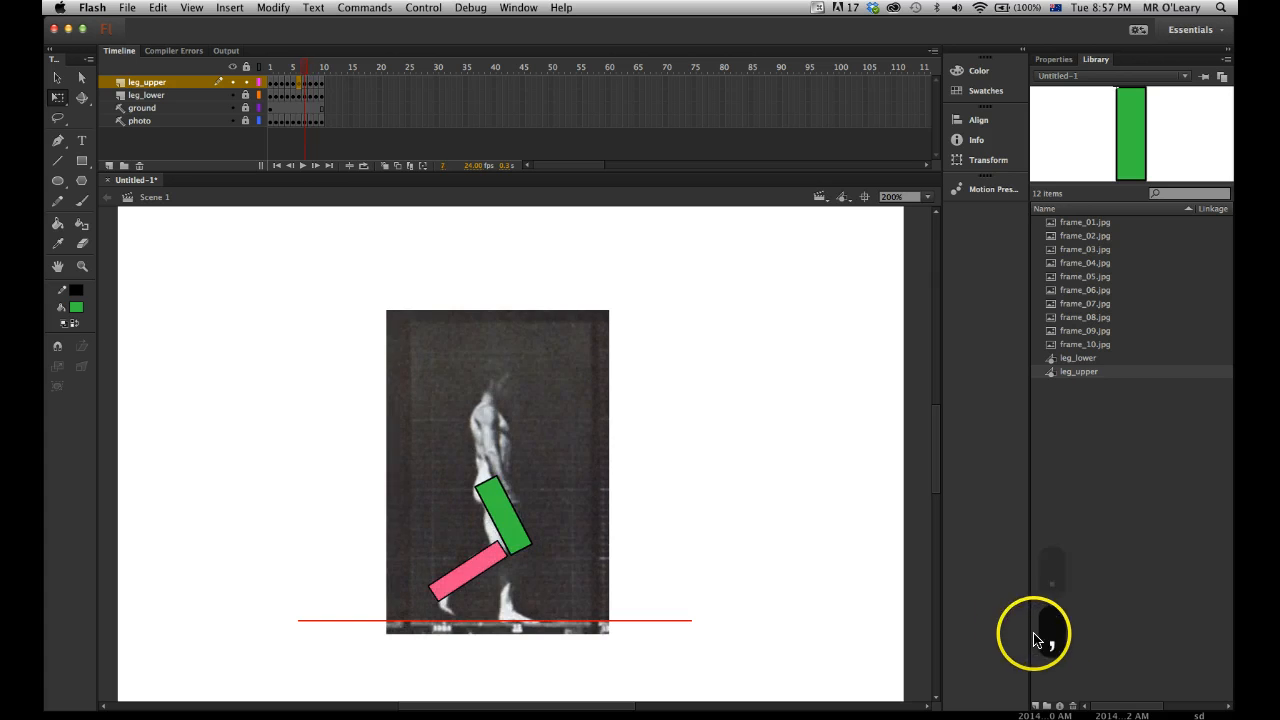
pyautogui.press('.')
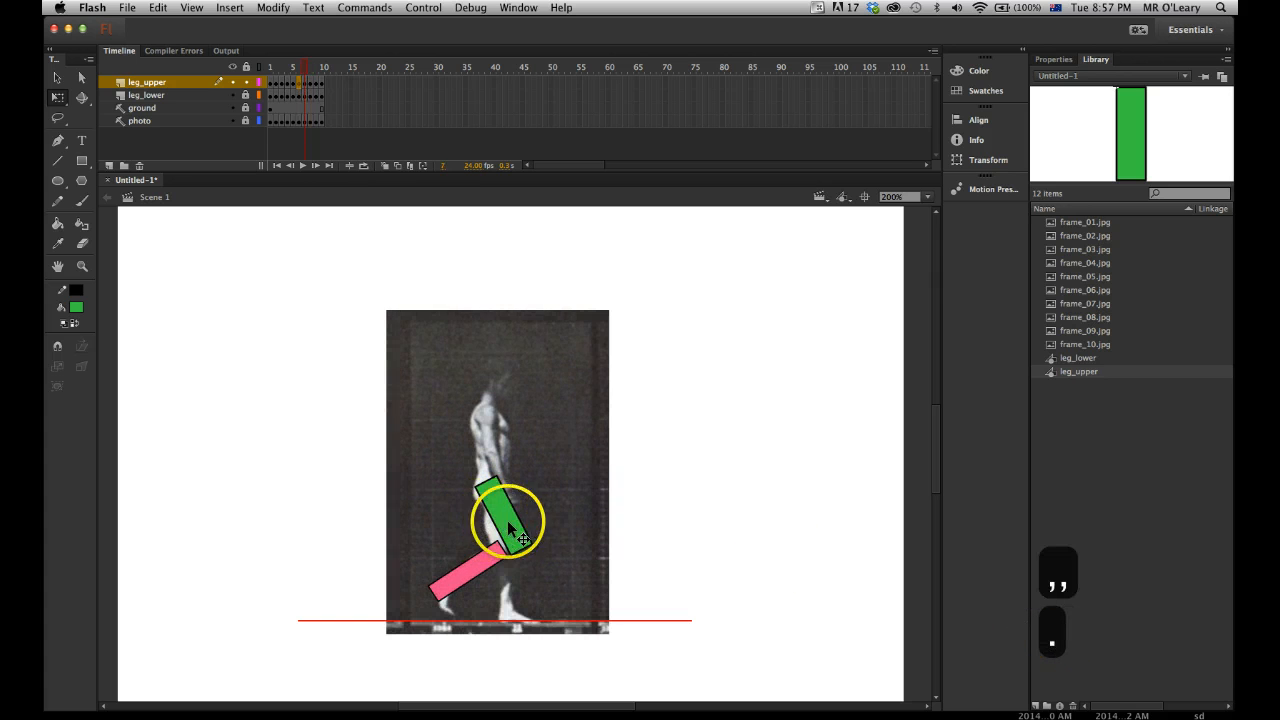
pyautogui.click(478, 525)
pyautogui.moveTo(530, 548)
pyautogui.mouseDown()
pyautogui.moveTo(517, 545)
pyautogui.moveTo(531, 549)
pyautogui.moveTo(521, 556)
pyautogui.mouseUp()
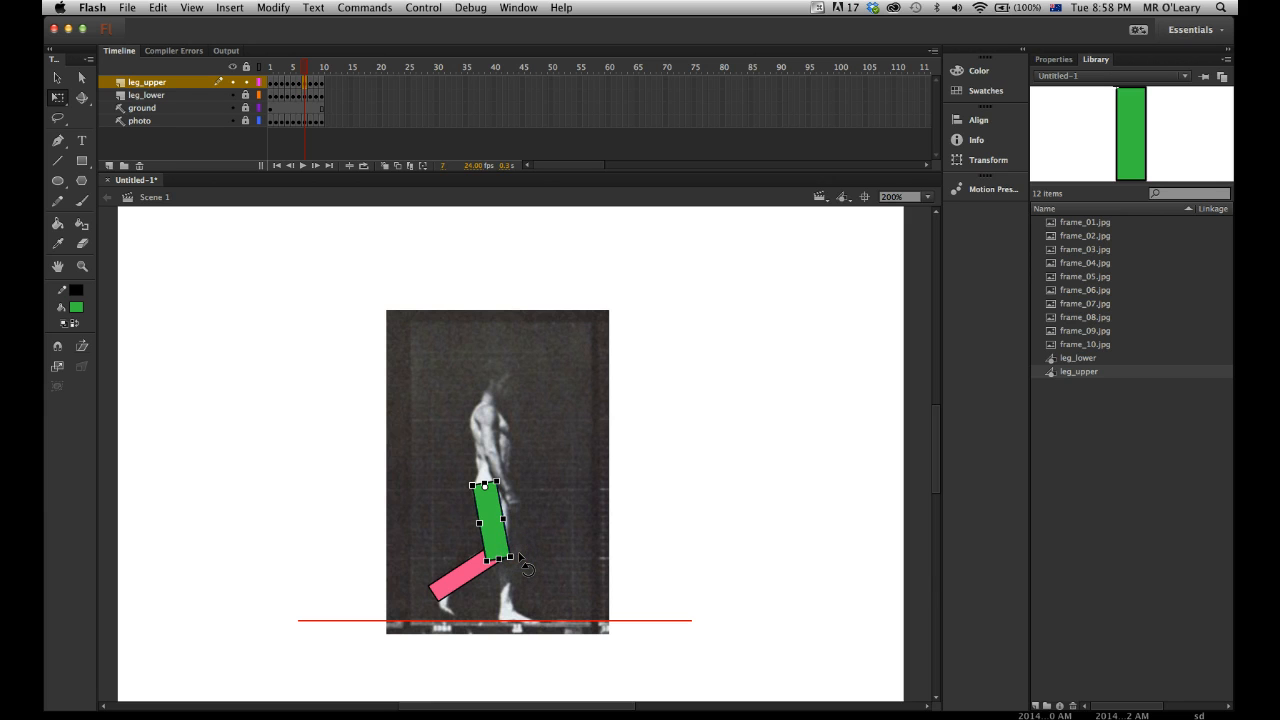
pyautogui.click(298, 69)
pyautogui.moveTo(298, 69); pyautogui.dragTo(298, 69)
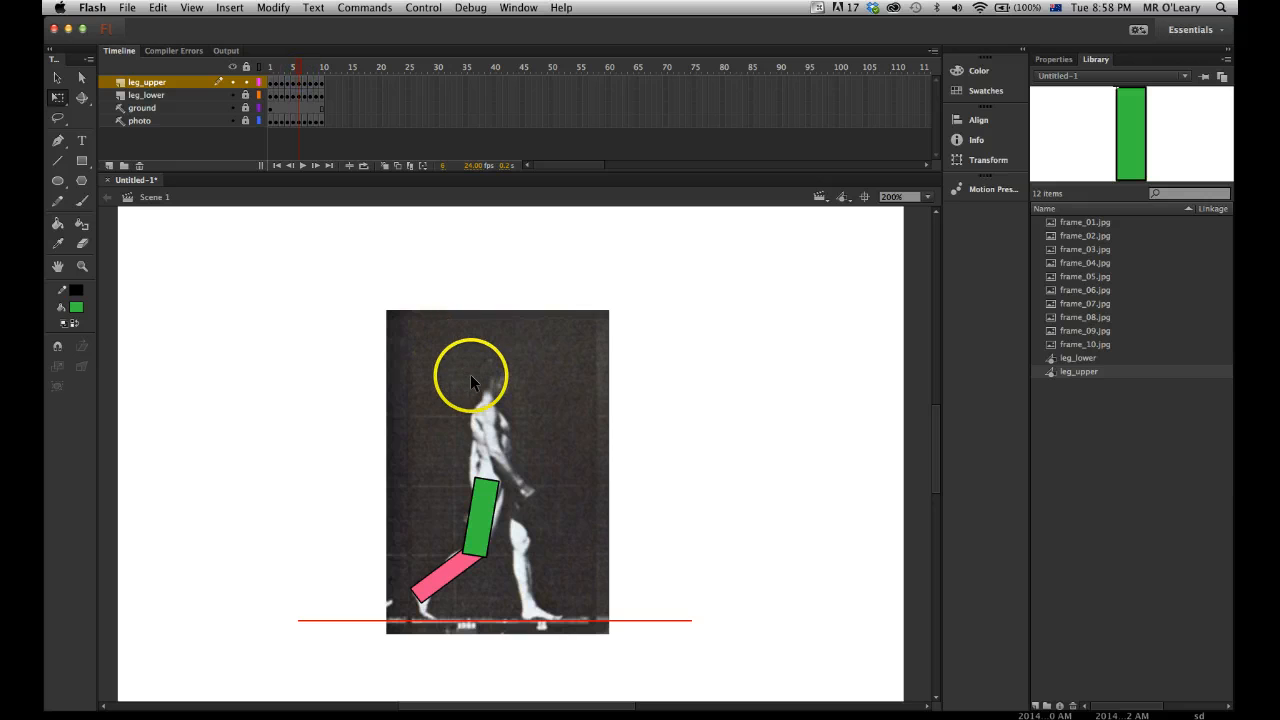
pyautogui.press('.')
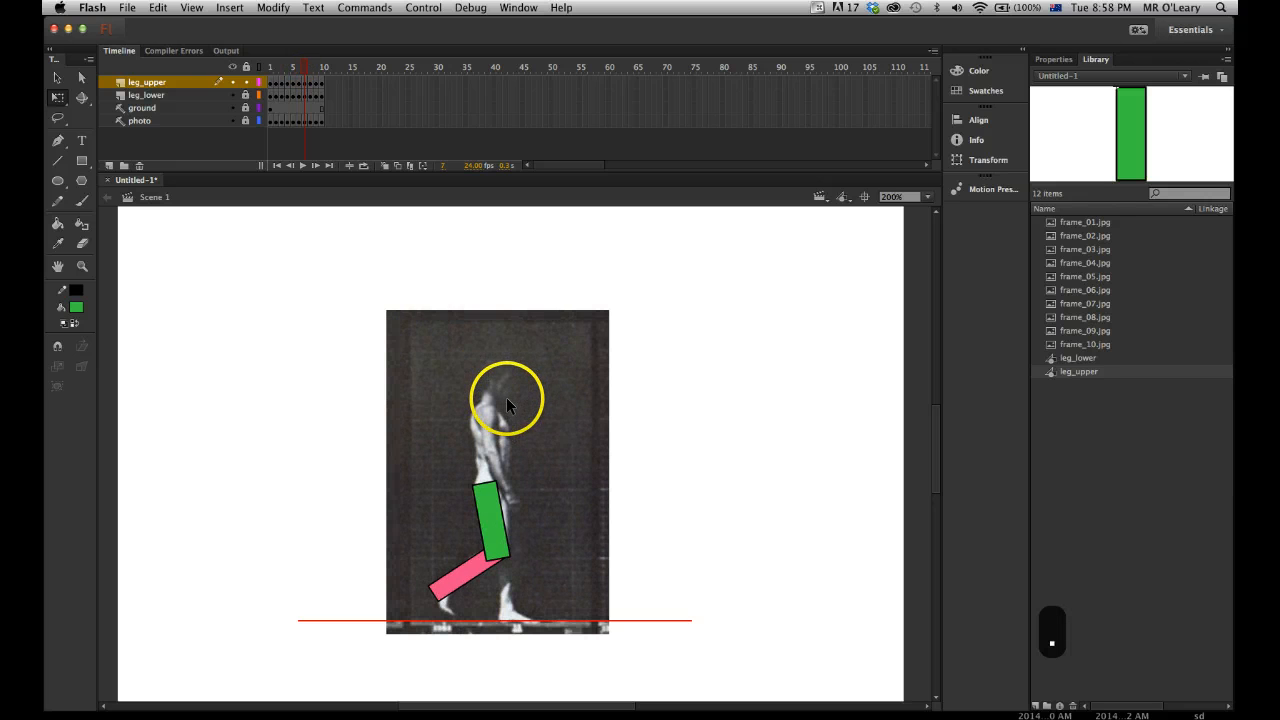
# Adjust the position and rotation of leg_upper in frames 9 and 10 so it joins leg_lower at the knee
pyautogui.press('.')
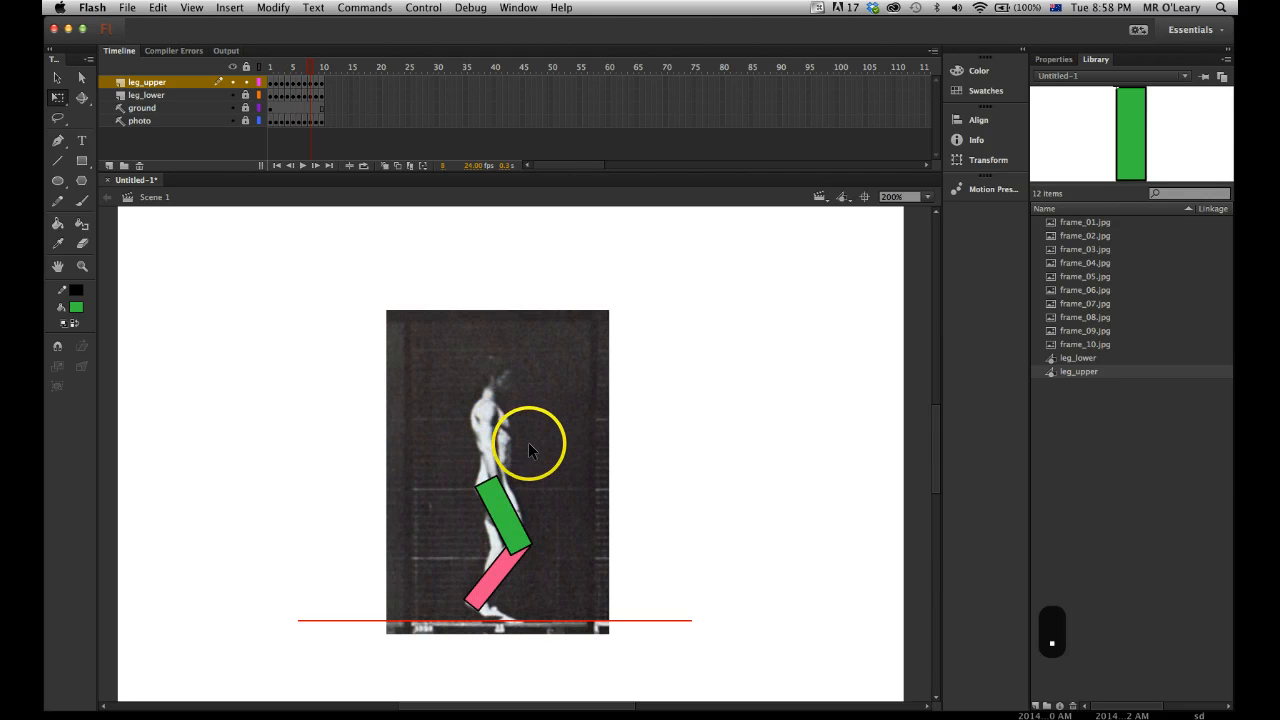
pyautogui.press('.')
pyautogui.moveTo(523, 520); pyautogui.dragTo(520, 541)
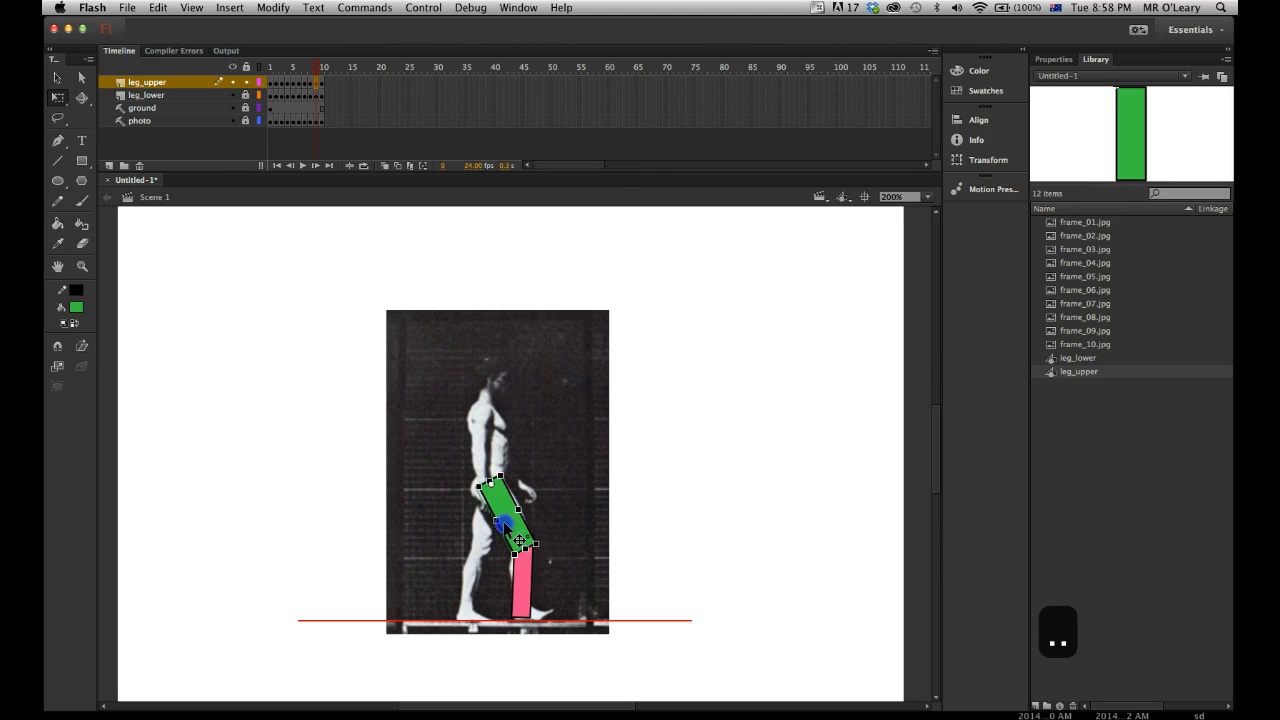
pyautogui.click(556, 540)
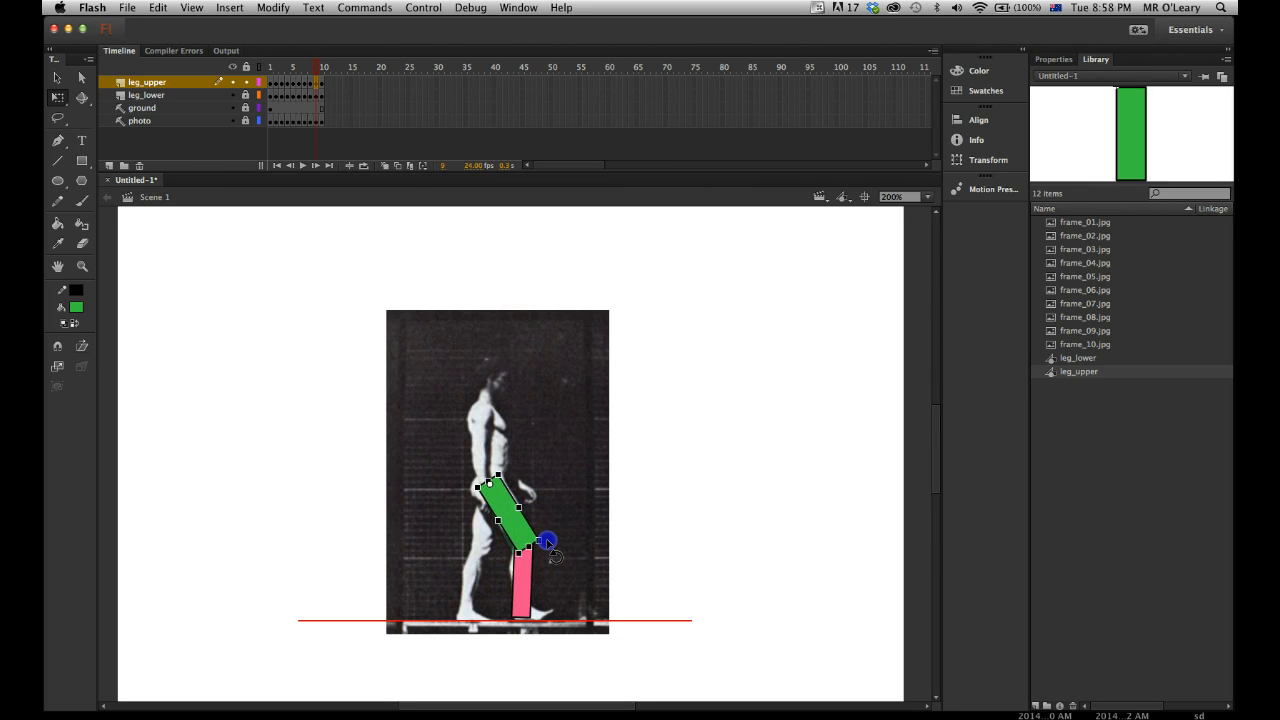
pyautogui.press('.')
pyautogui.moveTo(512, 522)
pyautogui.mouseDown()
pyautogui.moveTo(506, 532)
pyautogui.moveTo(513, 509)
pyautogui.mouseUp()
pyautogui.click(572, 538)
# Step back and forth through frames 1 to 10 to check the leg's motion and the knee alignment
pyautogui.press(',')
pyautogui.press(',')
pyautogui.press(',')
pyautogui.press(',')
pyautogui.click(565, 556)
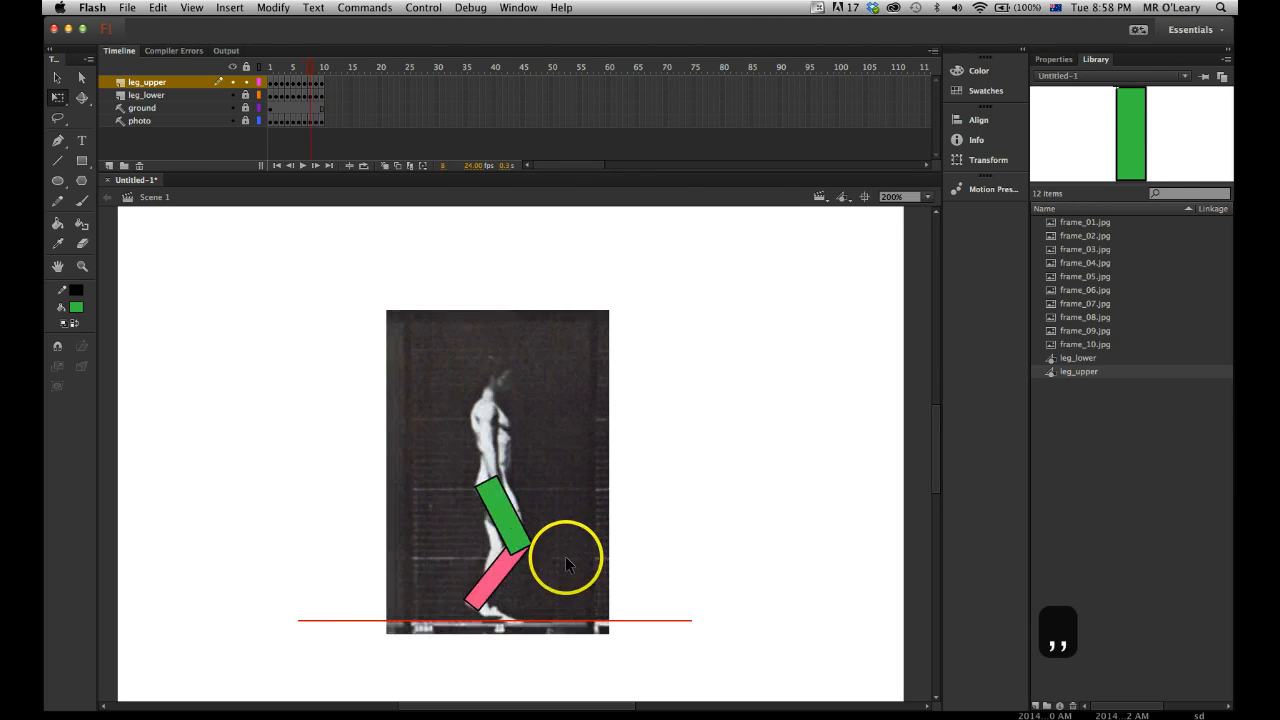
pyautogui.click(488, 563)
pyautogui.press('.')
pyautogui.press('.')
pyautogui.press('.')
pyautogui.press('.')
pyautogui.press(',')
pyautogui.press(',')
pyautogui.press(',')
pyautogui.press(',')
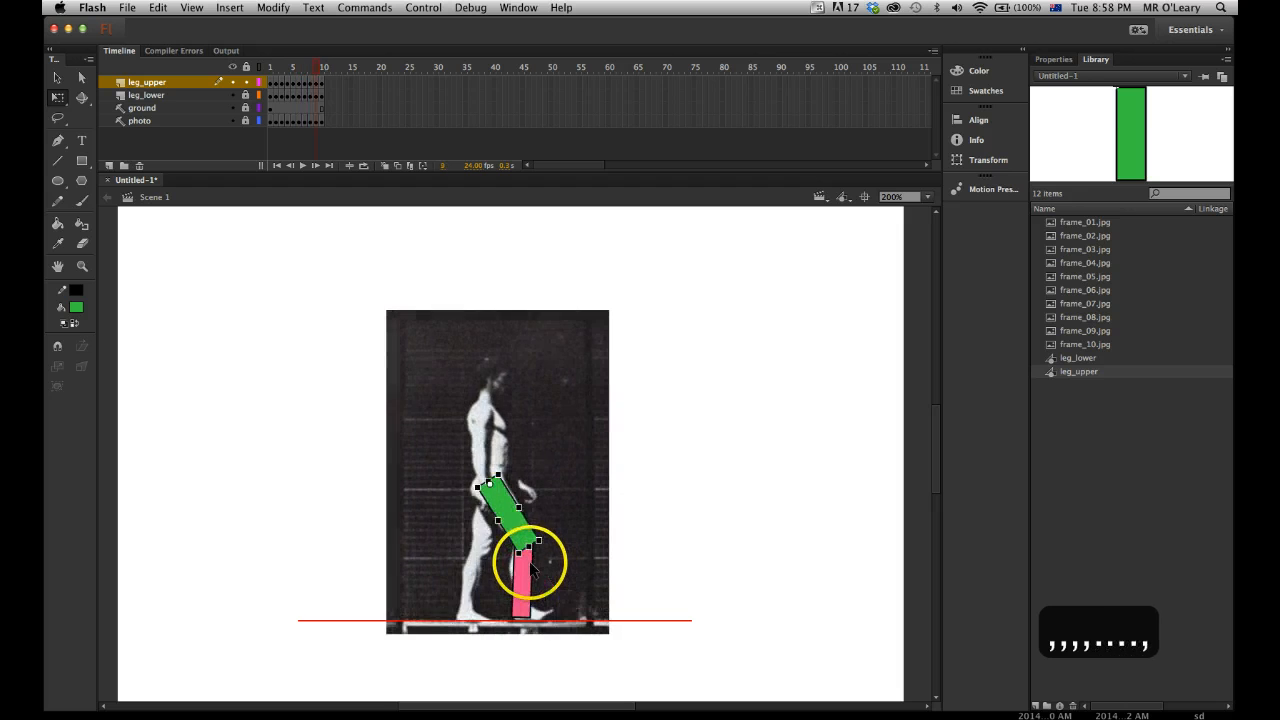
pyautogui.press(',')
pyautogui.press(',')
pyautogui.press(',')
pyautogui.press(',')
pyautogui.press(',')
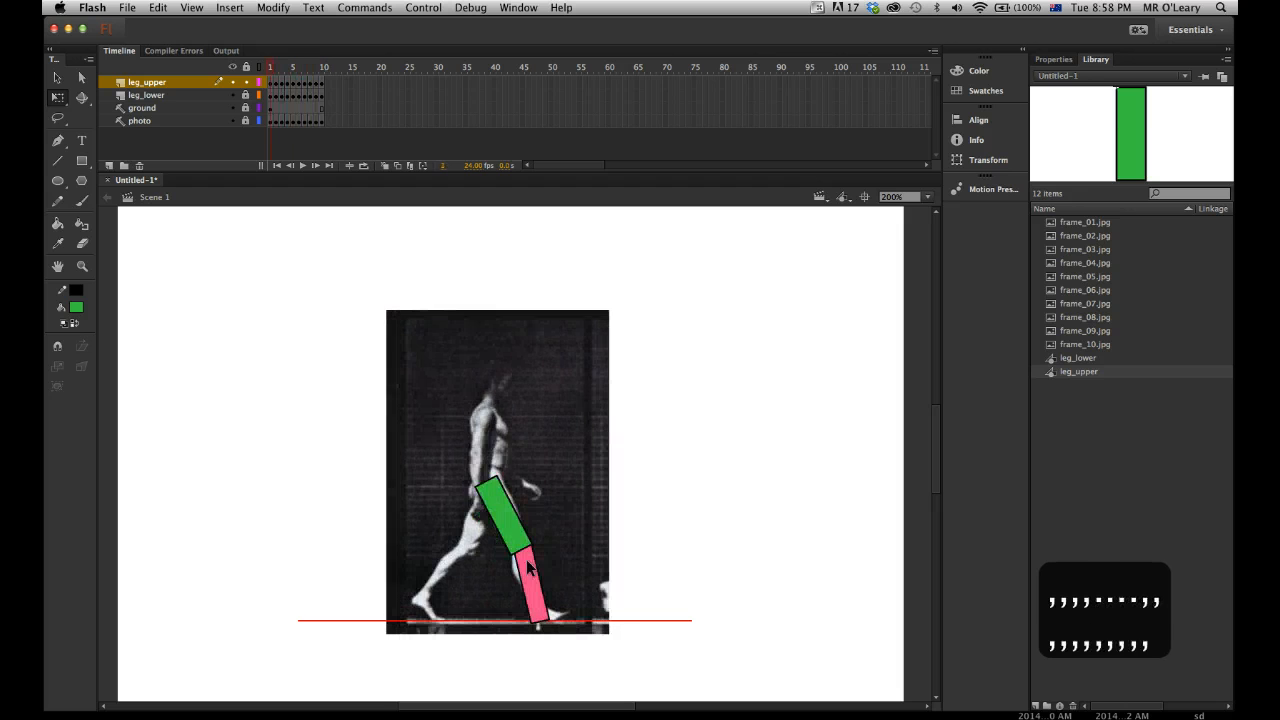
pyautogui.press('.')
pyautogui.press('.')
pyautogui.press('.')
pyautogui.press('.')
pyautogui.press('.')
pyautogui.press('.')
pyautogui.press('.')
pyautogui.press('.')
pyautogui.press('.')
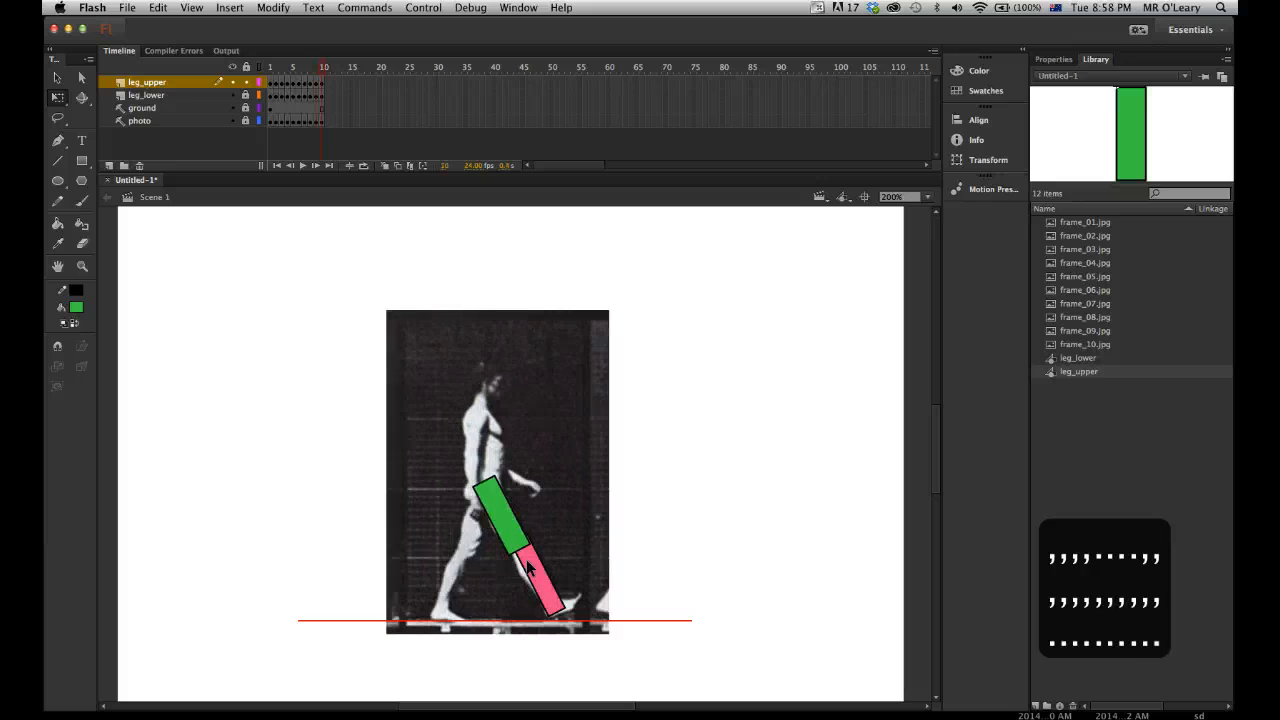
pyautogui.press(',')
pyautogui.press(',')
pyautogui.press(',')
pyautogui.press(',')
pyautogui.press(',')
pyautogui.press(',')
pyautogui.press(',')
pyautogui.press(',')
pyautogui.press(',')
pyautogui.press('.')
pyautogui.press('.')
pyautogui.press('.')
pyautogui.press('.')
pyautogui.press(',')
pyautogui.press(',')
pyautogui.press(',')
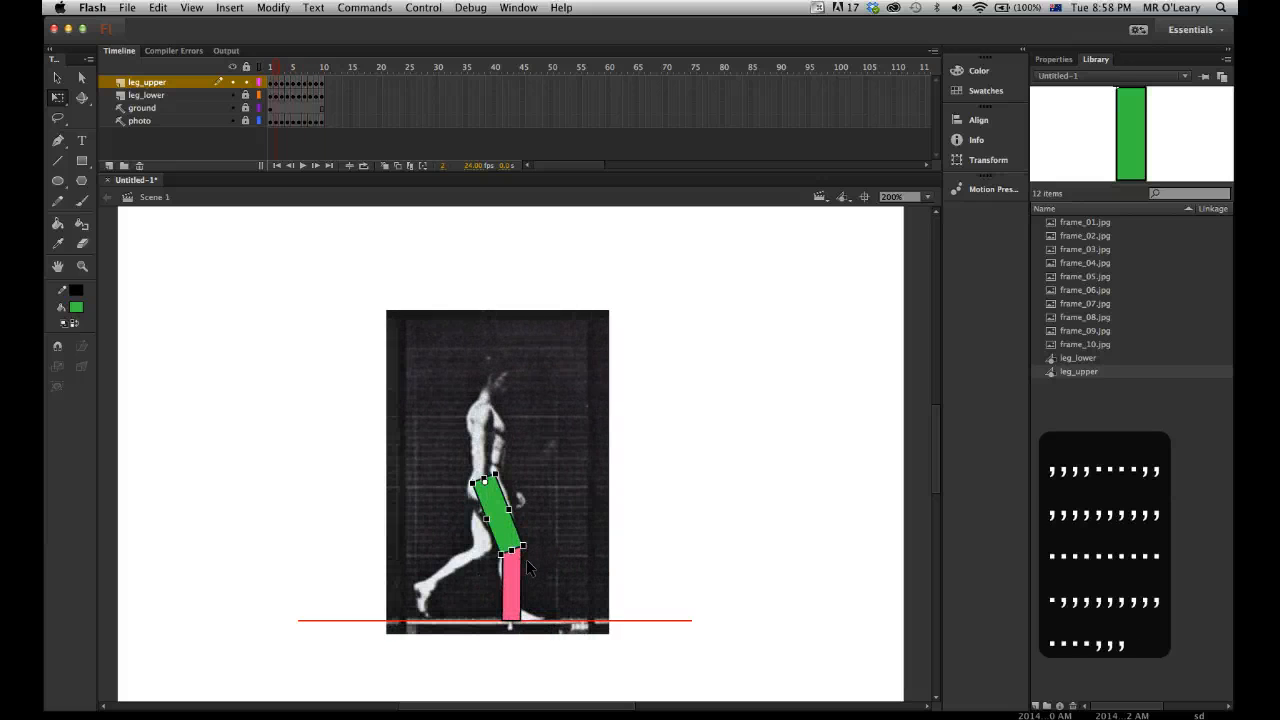
# Test the movie to view the finished leg cycle, close the preview and deselect leg_upper
pyautogui.press('super+Return')
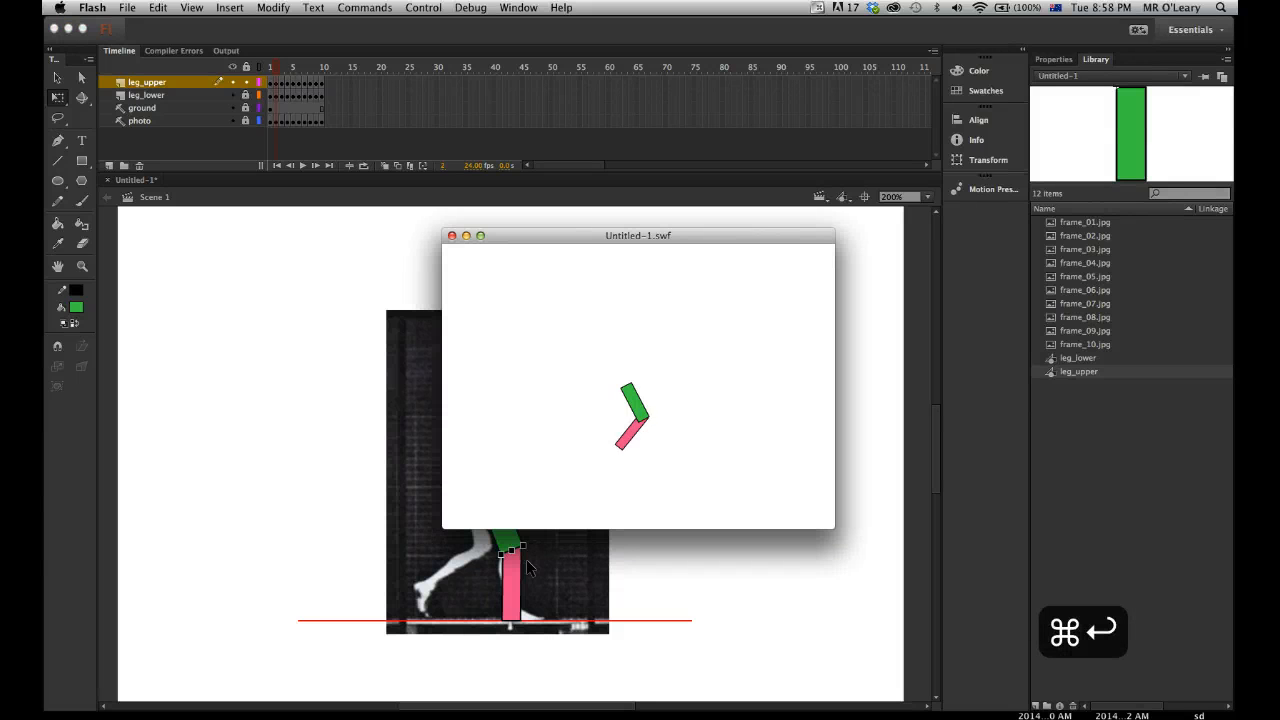
pyautogui.click(532, 572)
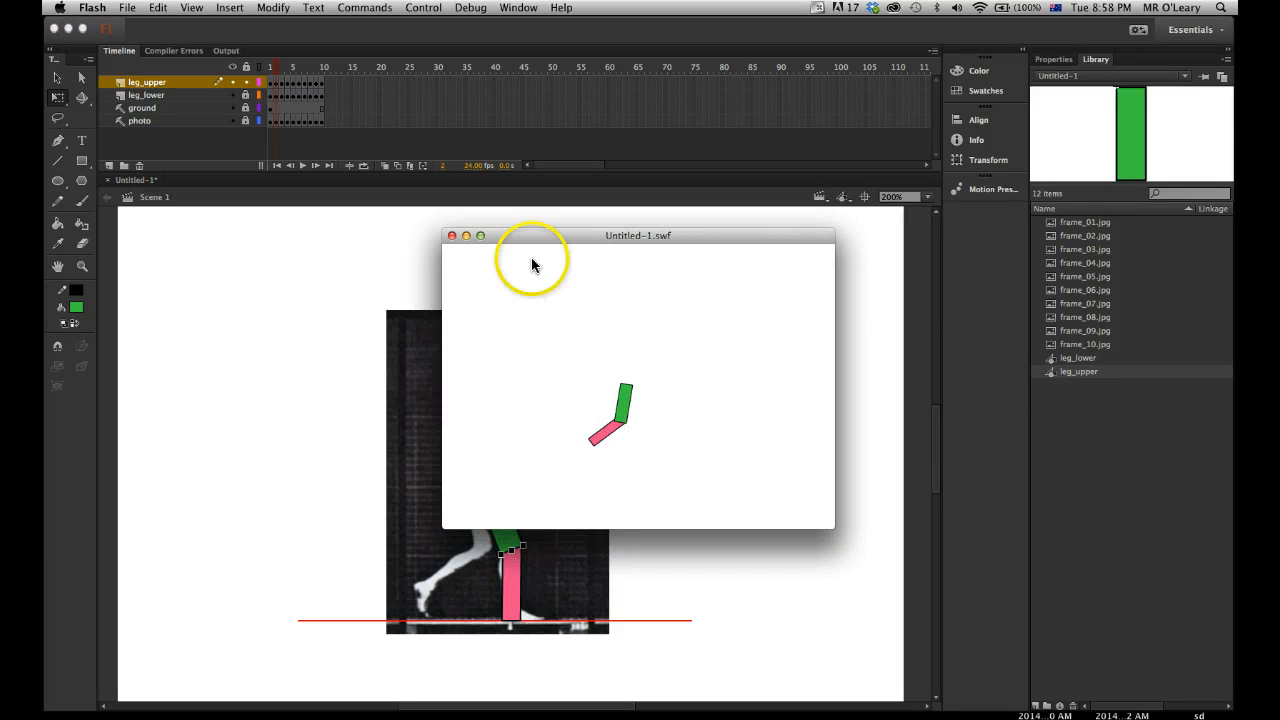
pyautogui.click(451, 235)
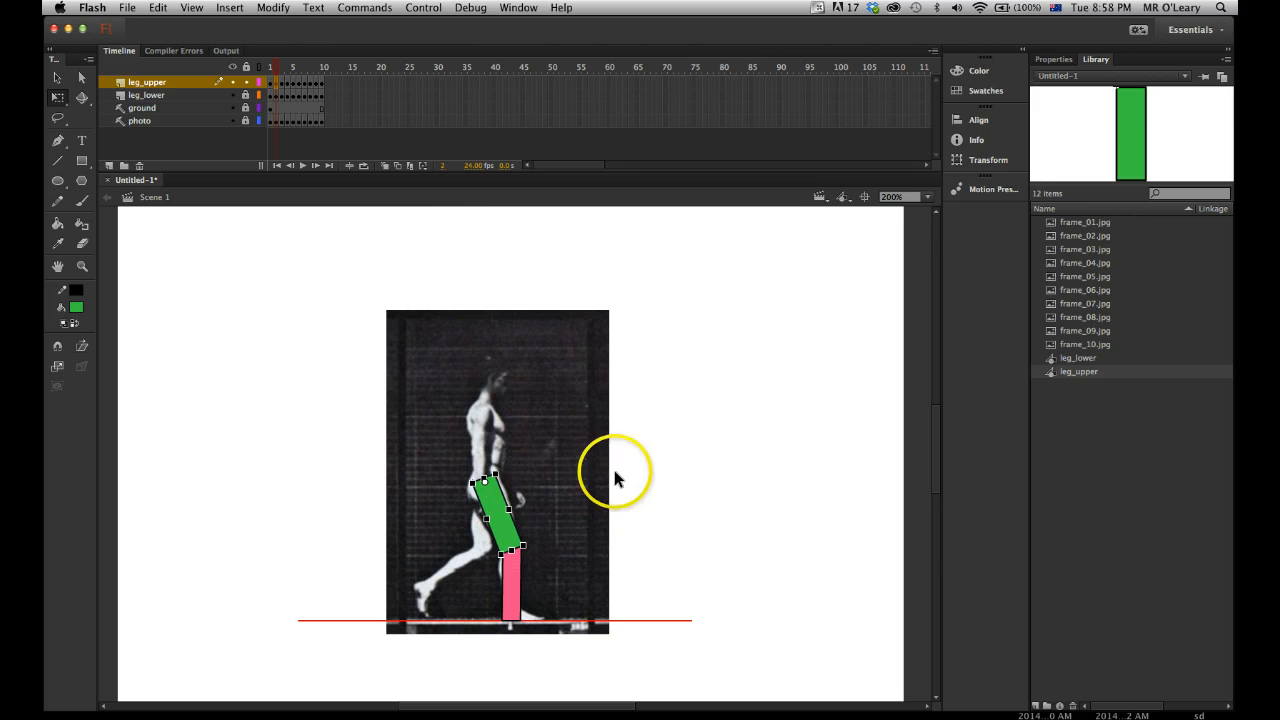
pyautogui.click(650, 486)
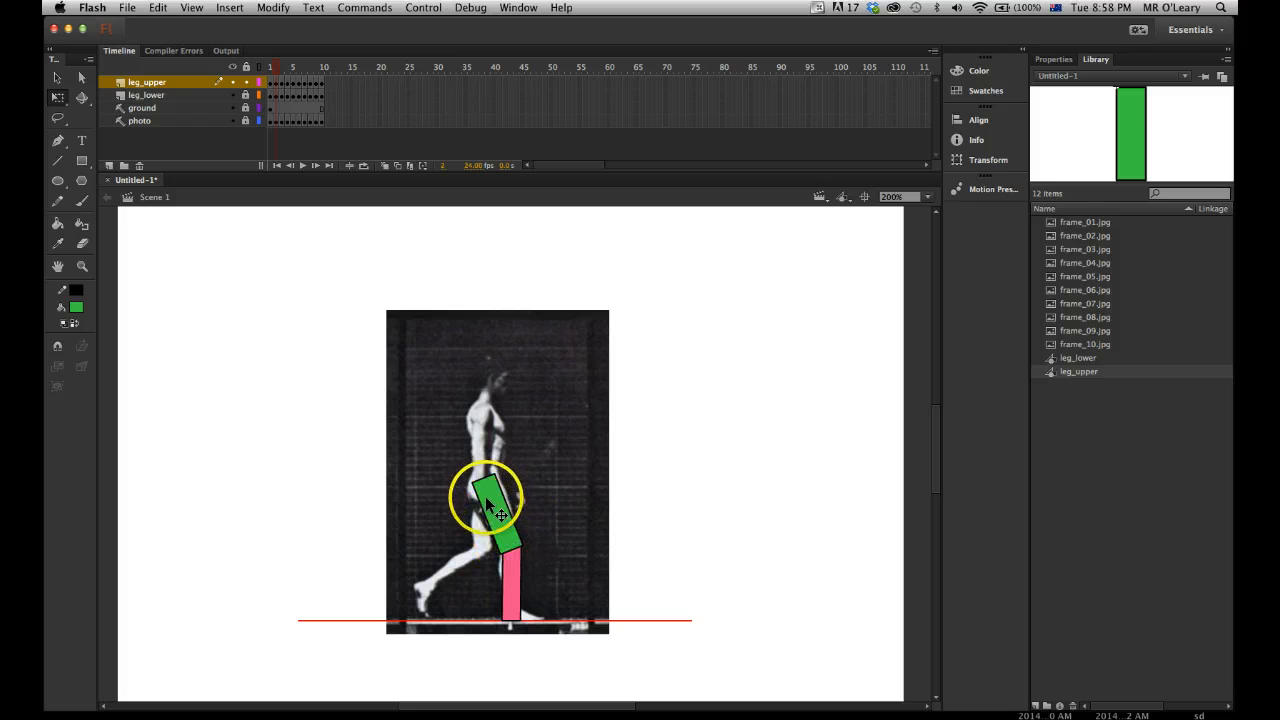
# Lock the leg_upper layer and add a new layer above it named Torso
pyautogui.click(246, 94)
pyautogui.click(246, 83)
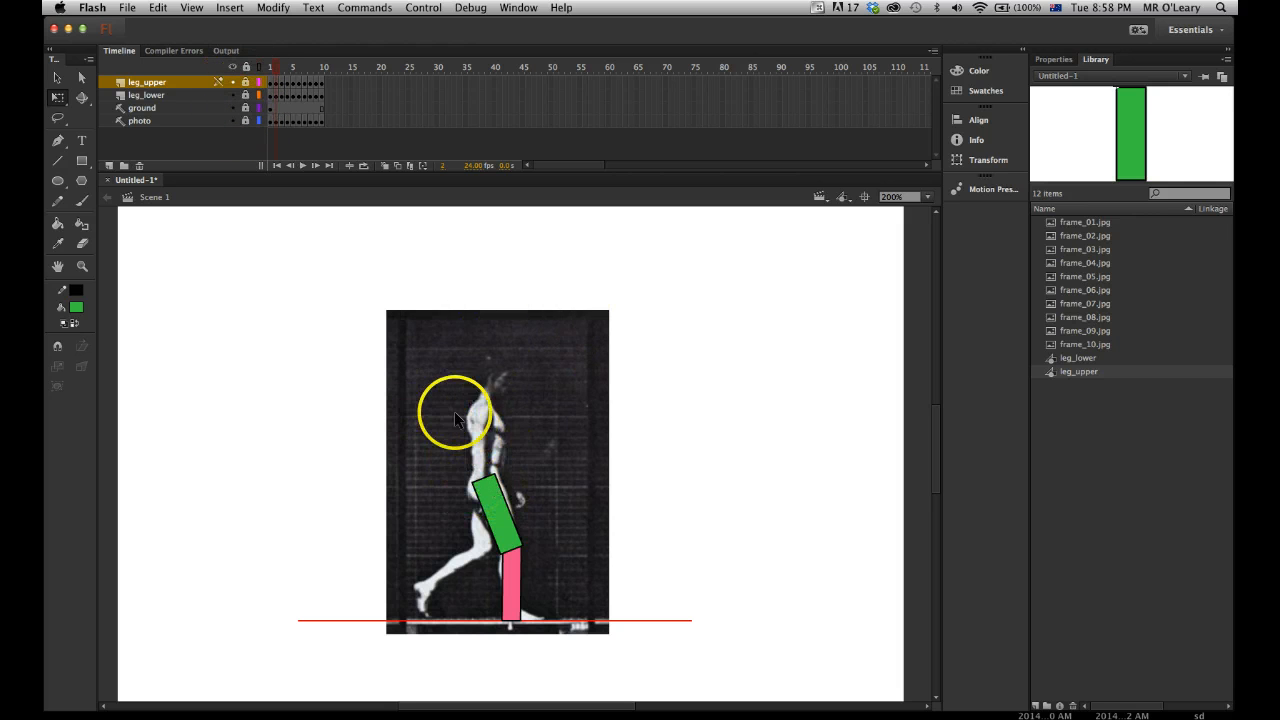
pyautogui.click(108, 166)
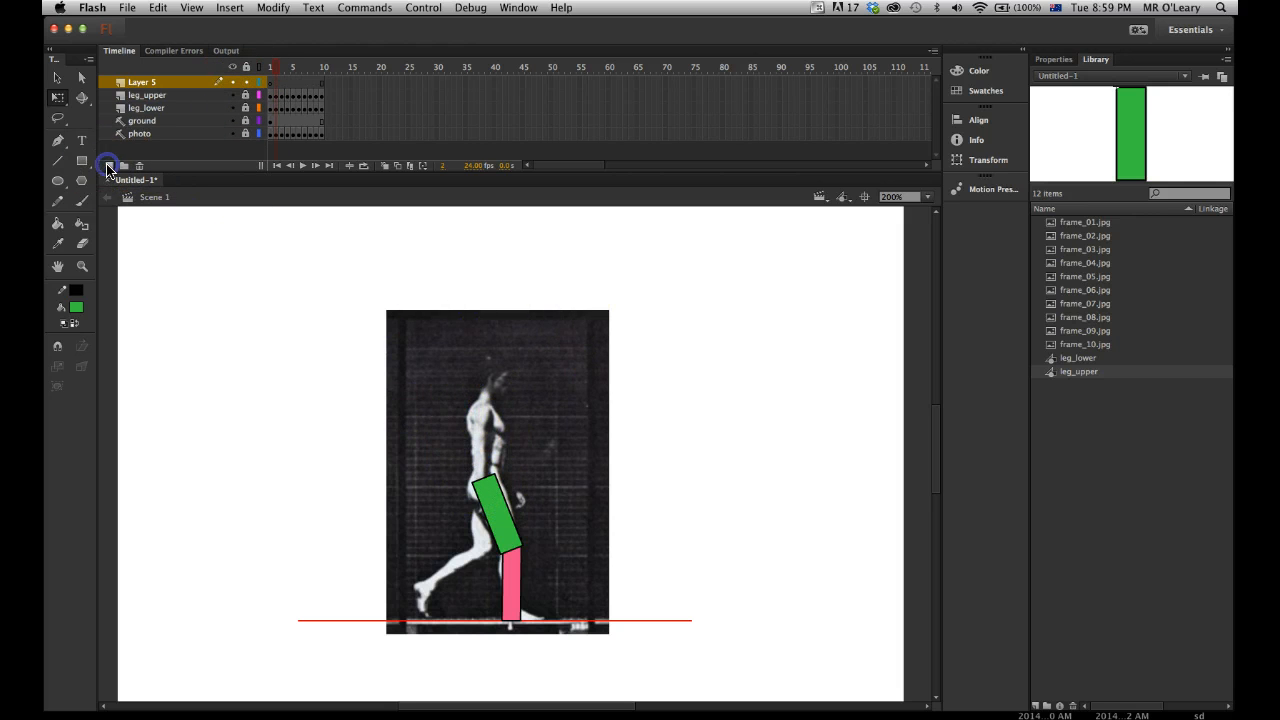
pyautogui.doubleClick(140, 82)
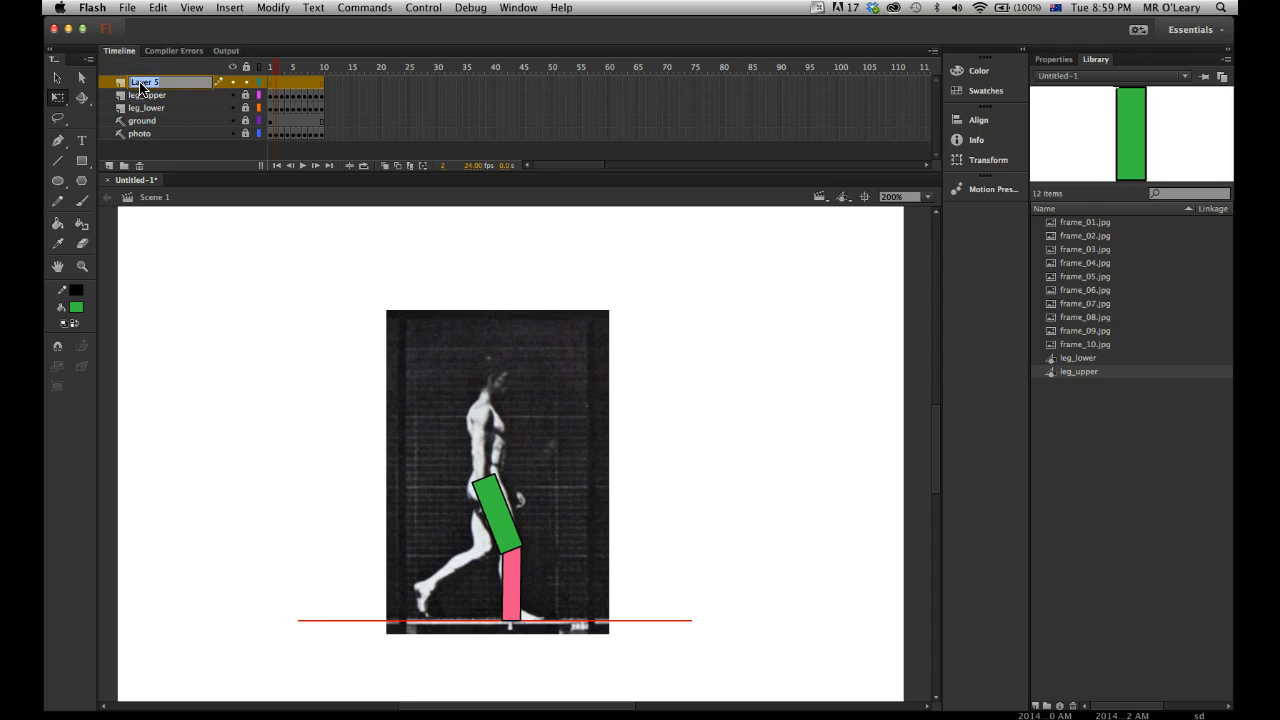
pyautogui.write('Torso')
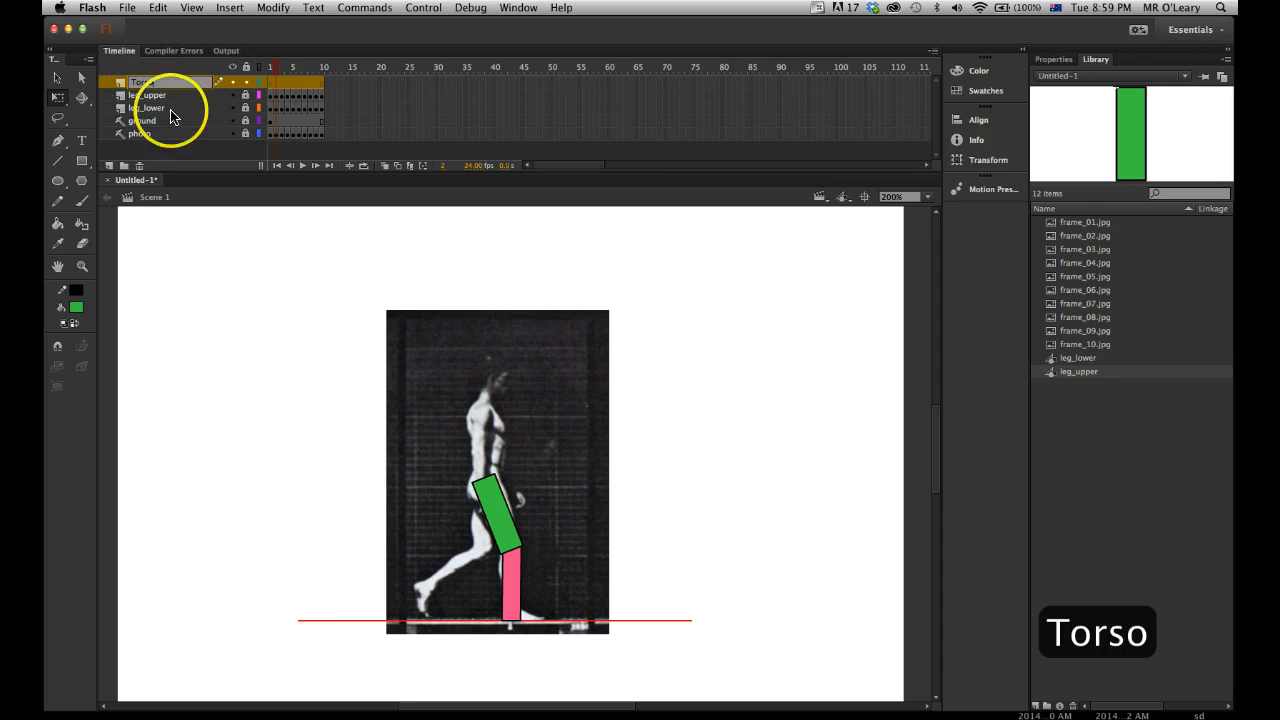
pyautogui.click(312, 338)
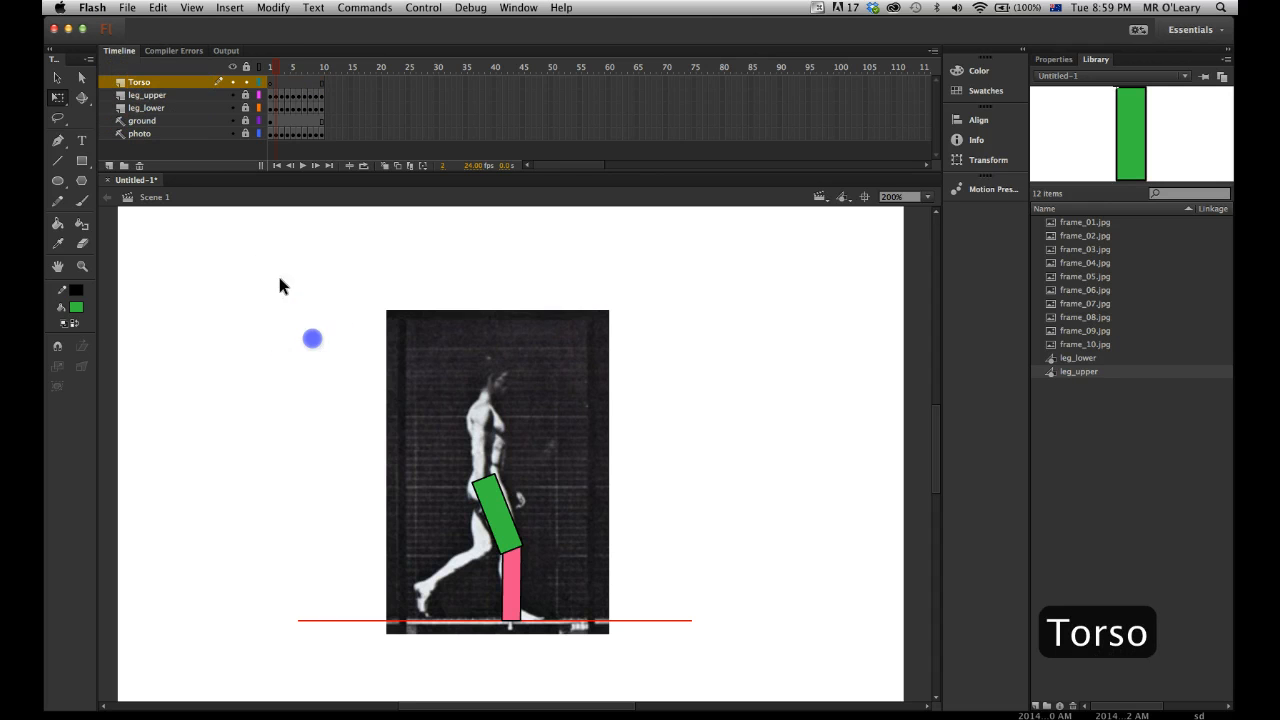
# Draw a tall rectangle with a yellow-orange fill and black outline beside the figure's torso in frame 1 of the Torso layer
pyautogui.click(269, 81)
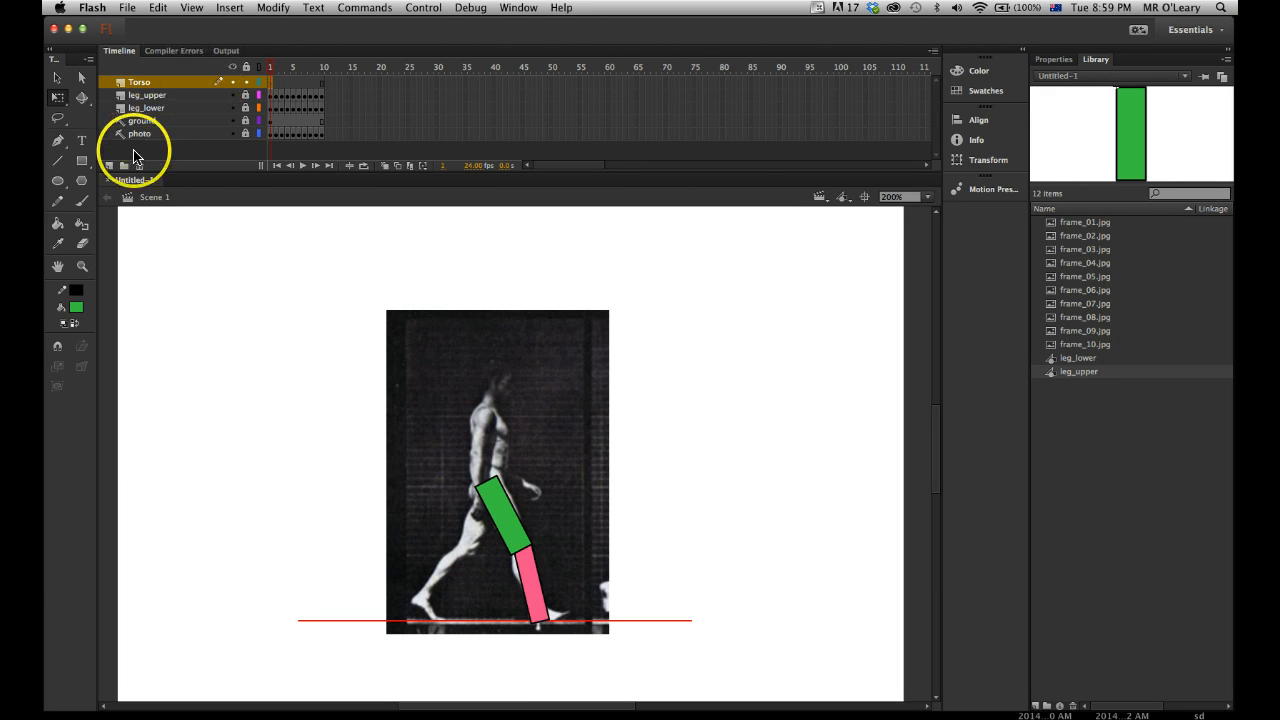
pyautogui.click(84, 164)
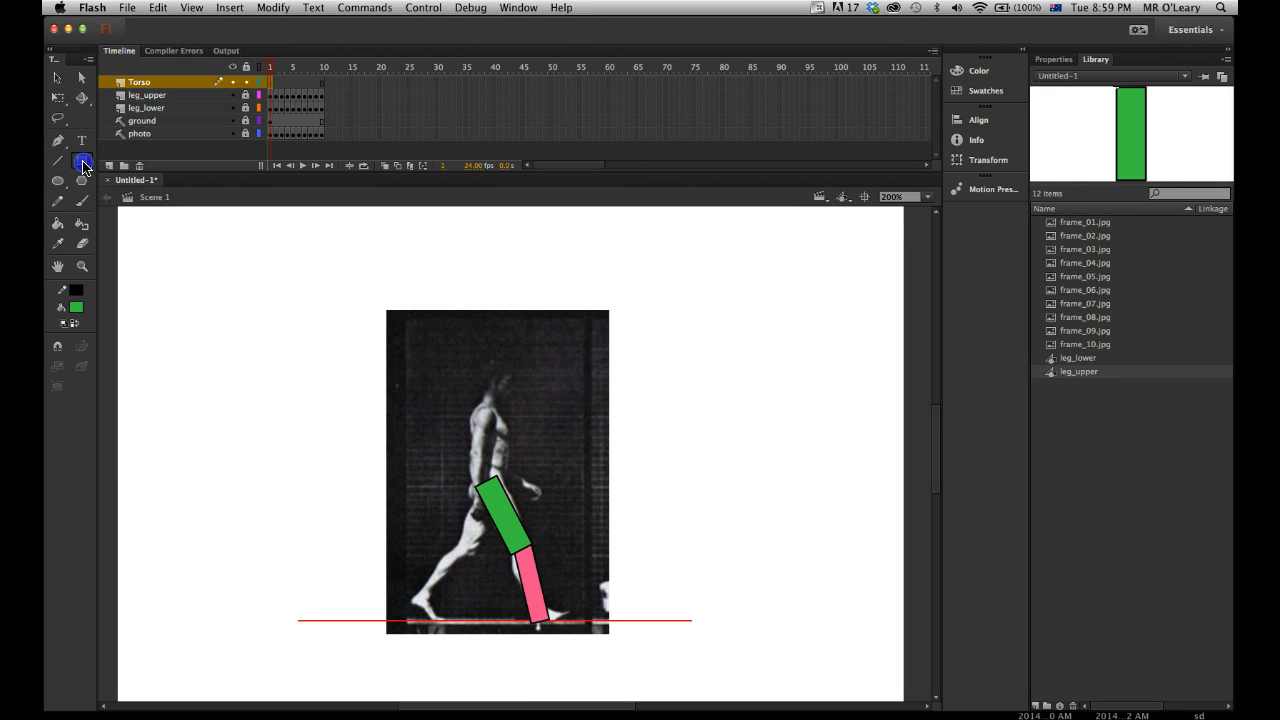
pyautogui.click(75, 312)
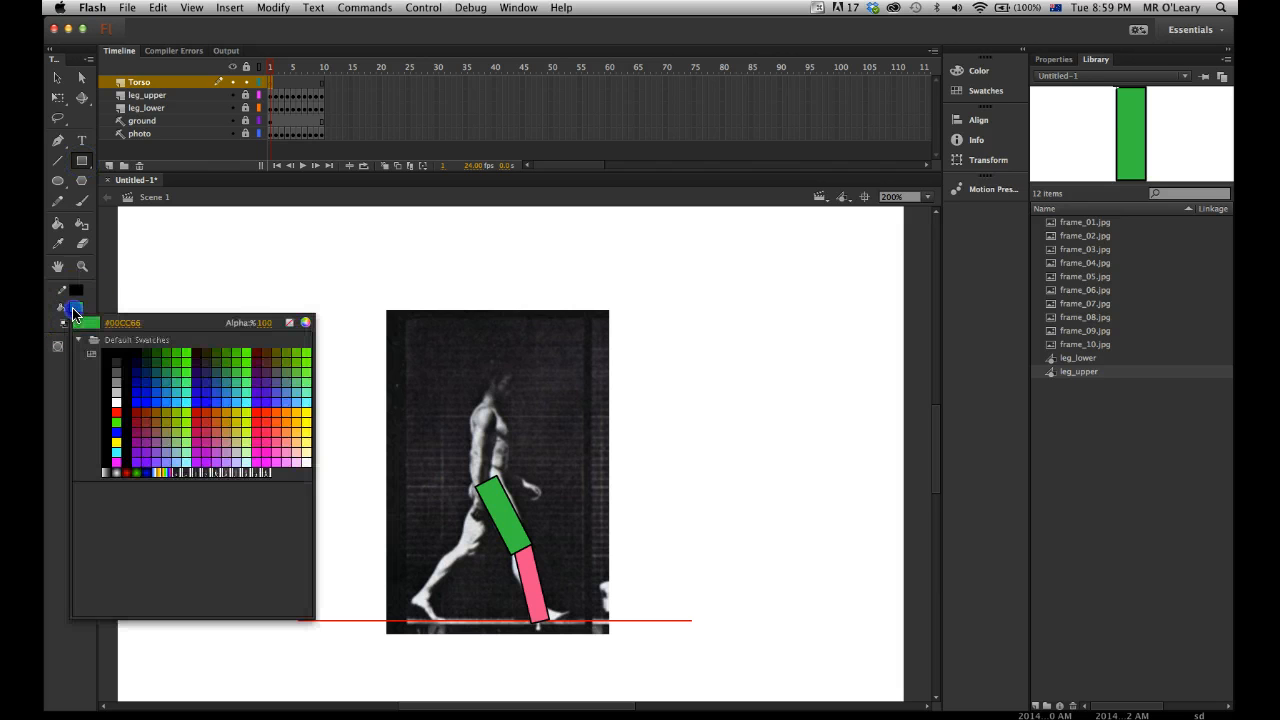
pyautogui.click(295, 408)
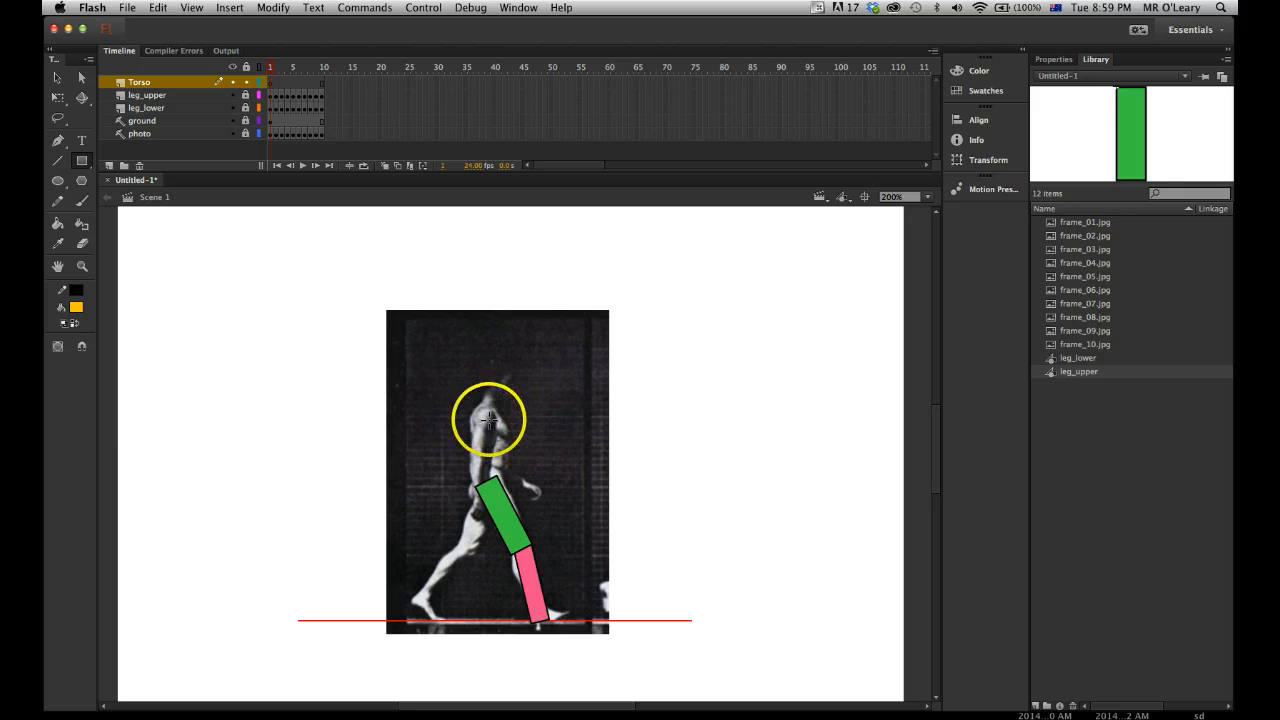
pyautogui.moveTo(529, 409); pyautogui.dragTo(547, 450)
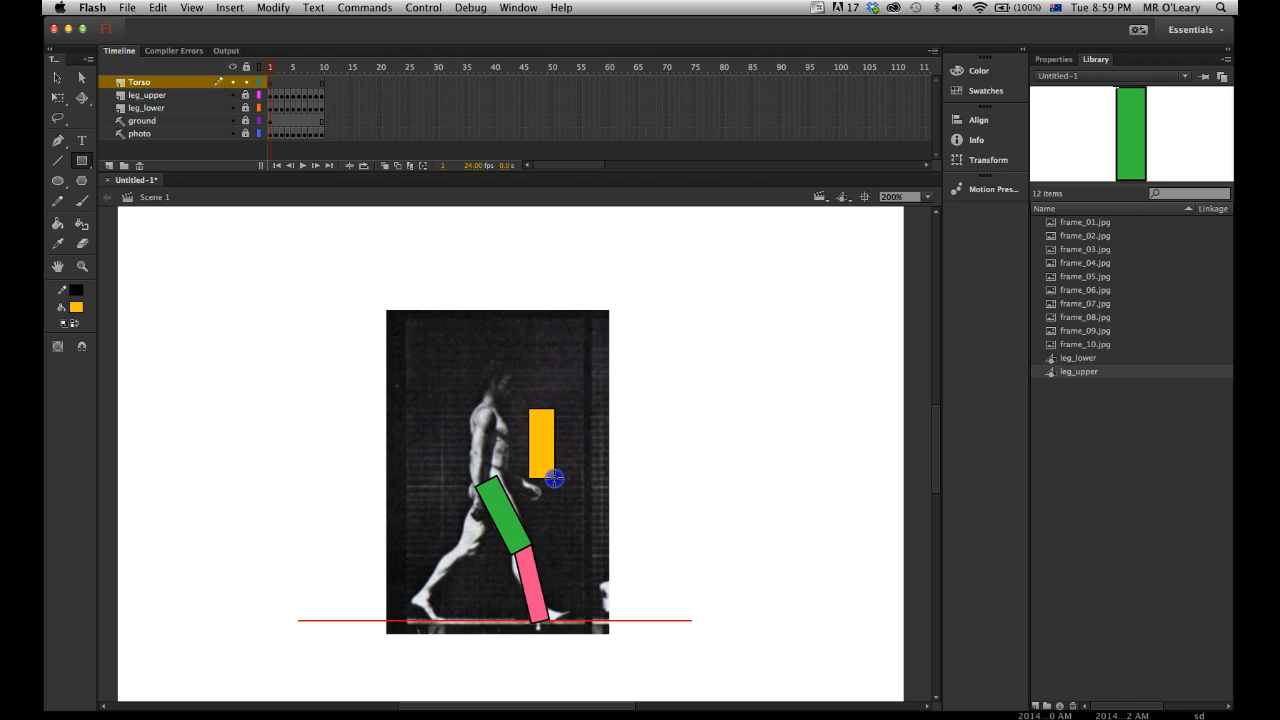
pyautogui.moveTo(550, 478); pyautogui.dragTo(548, 503)
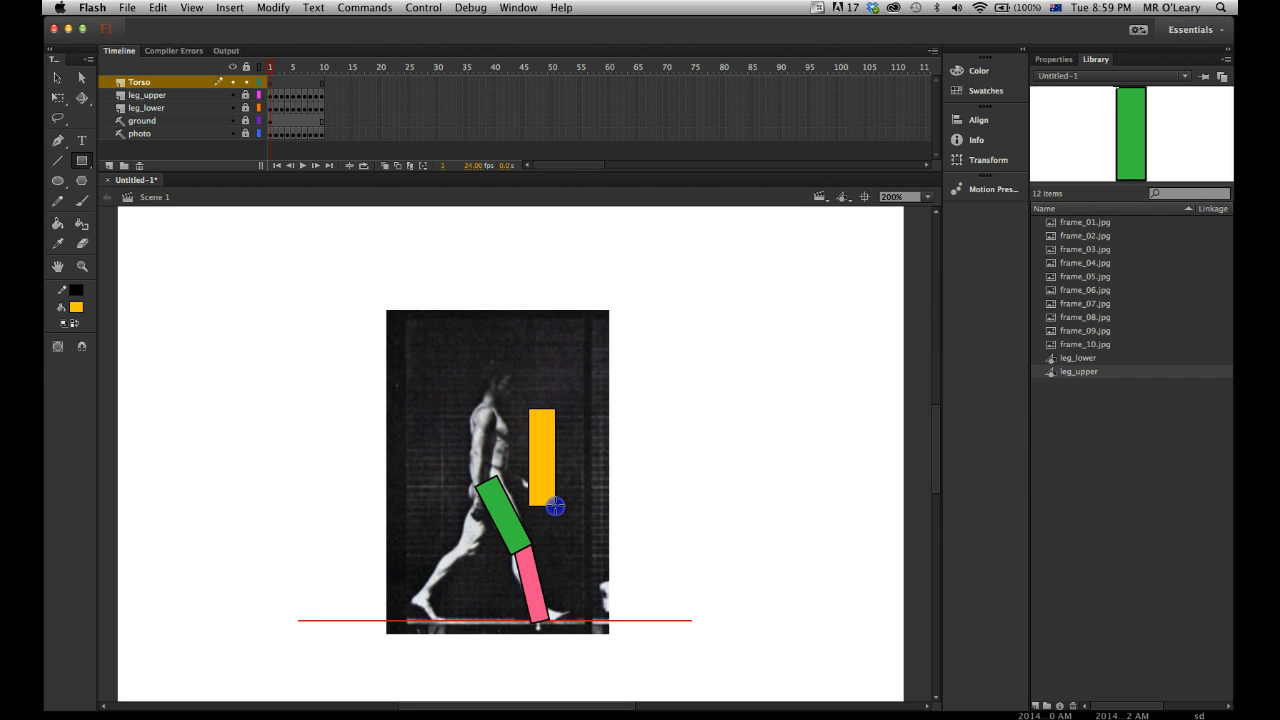
# Convert the yellow-orange rectangle, including its outline, into a graphic symbol named torso
pyautogui.press('v')
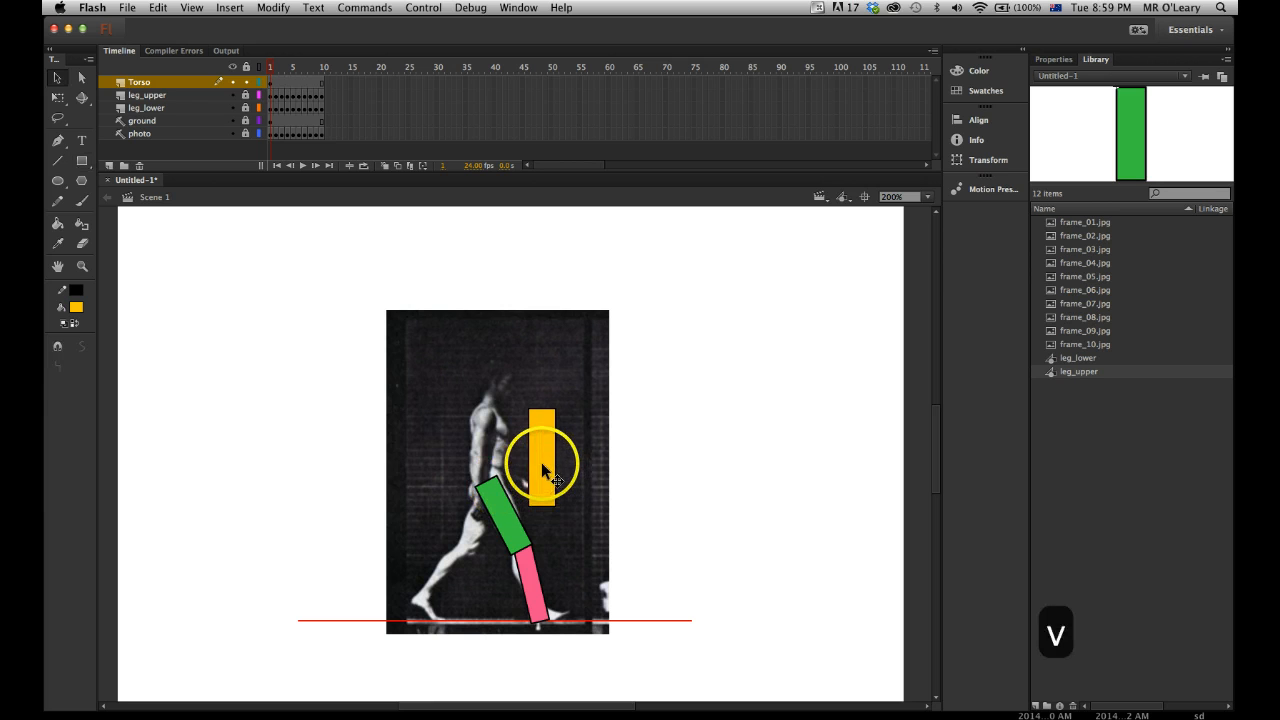
pyautogui.moveTo(513, 388); pyautogui.dragTo(571, 524)
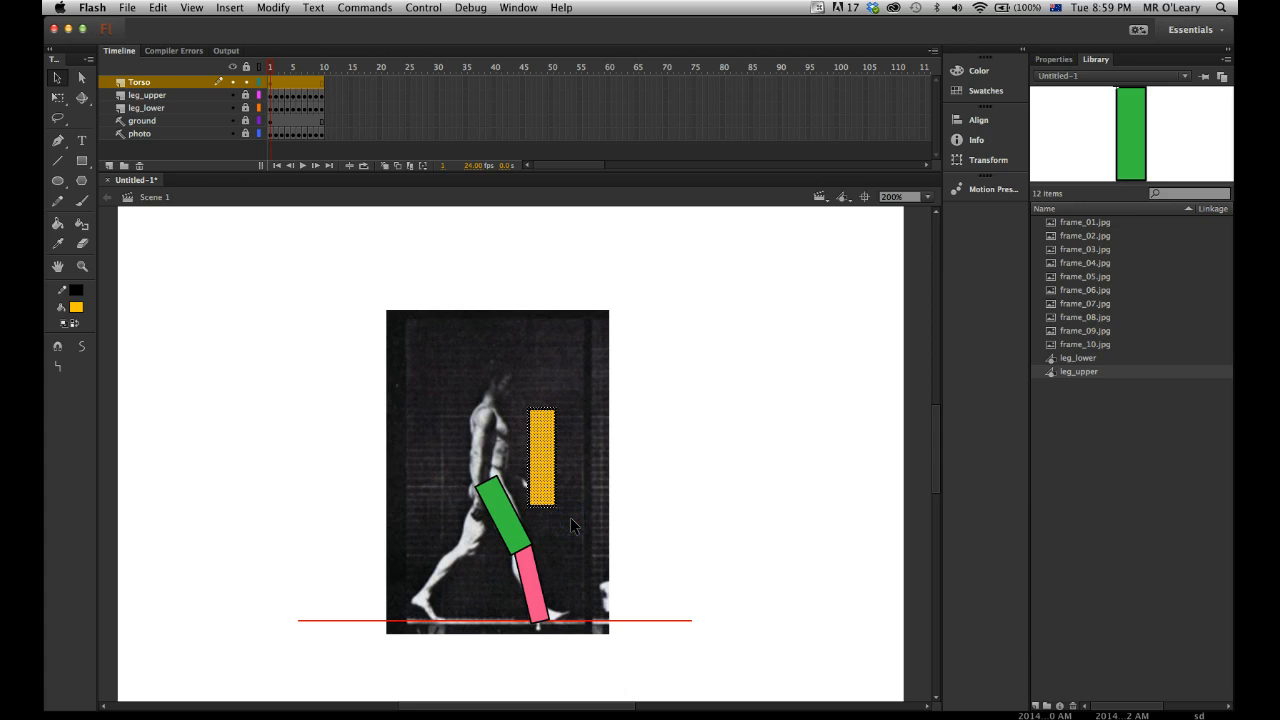
pyautogui.press('F8')
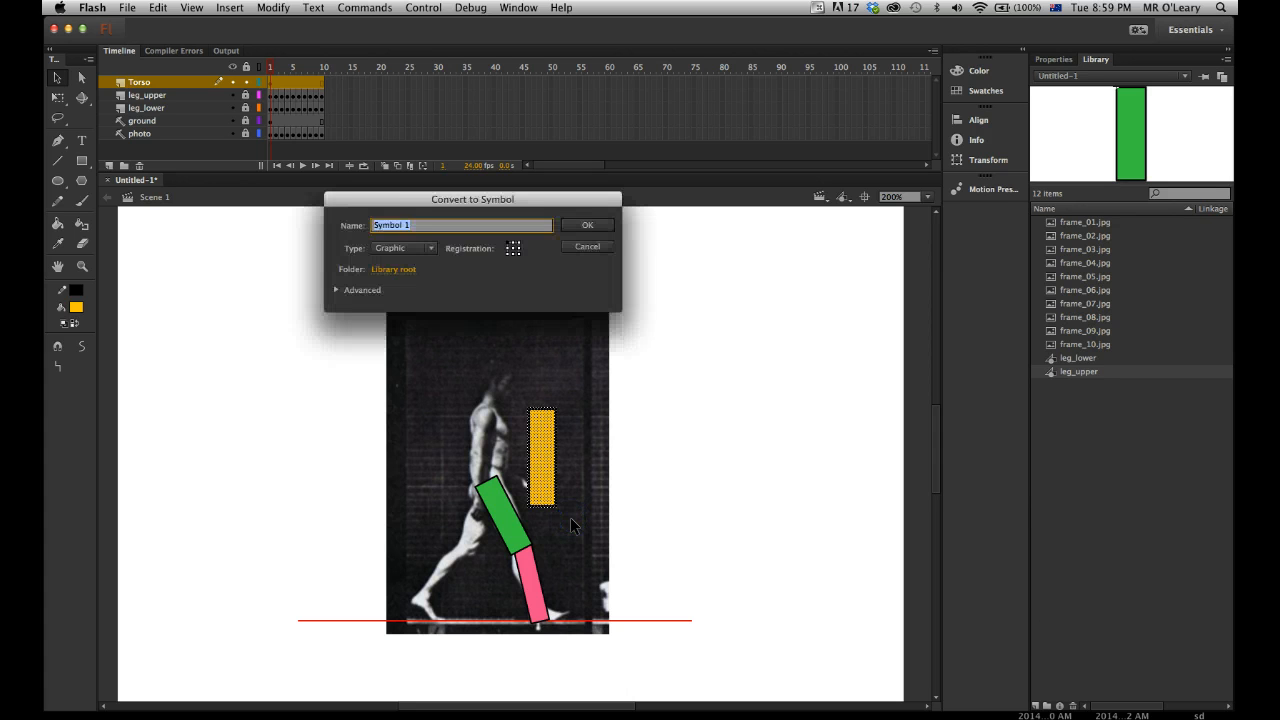
pyautogui.write('torso')
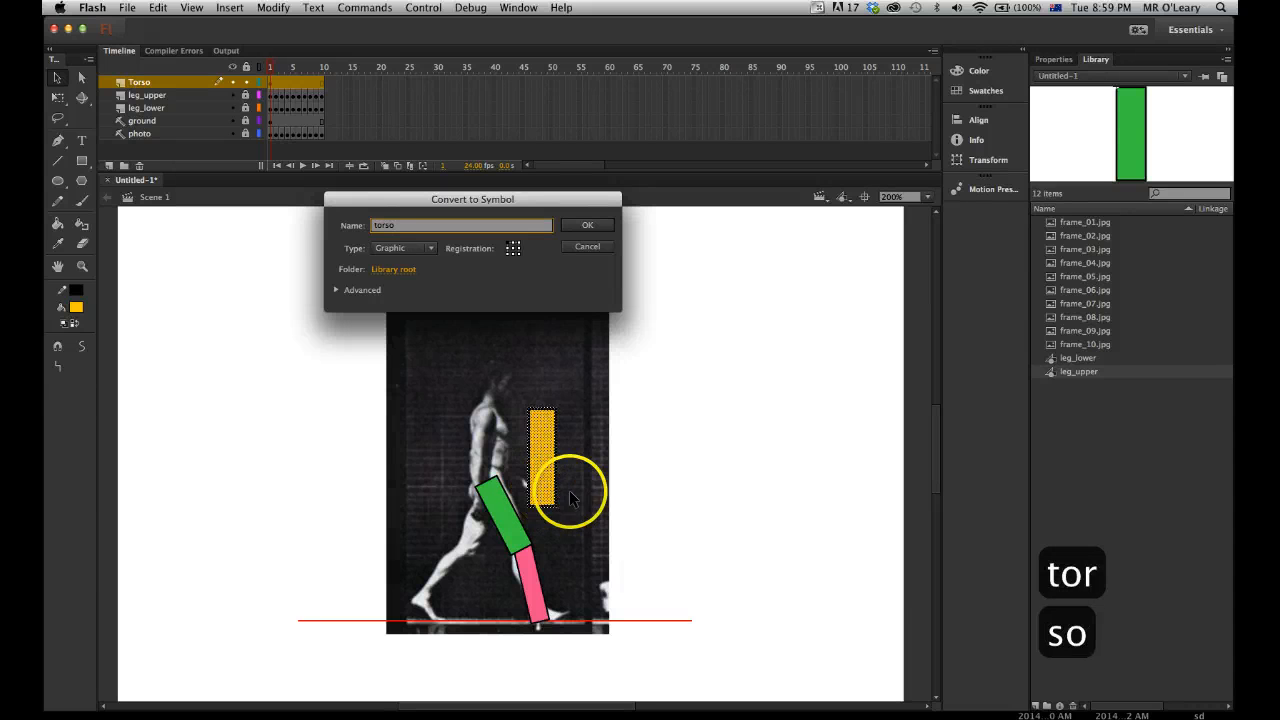
pyautogui.click(583, 226)
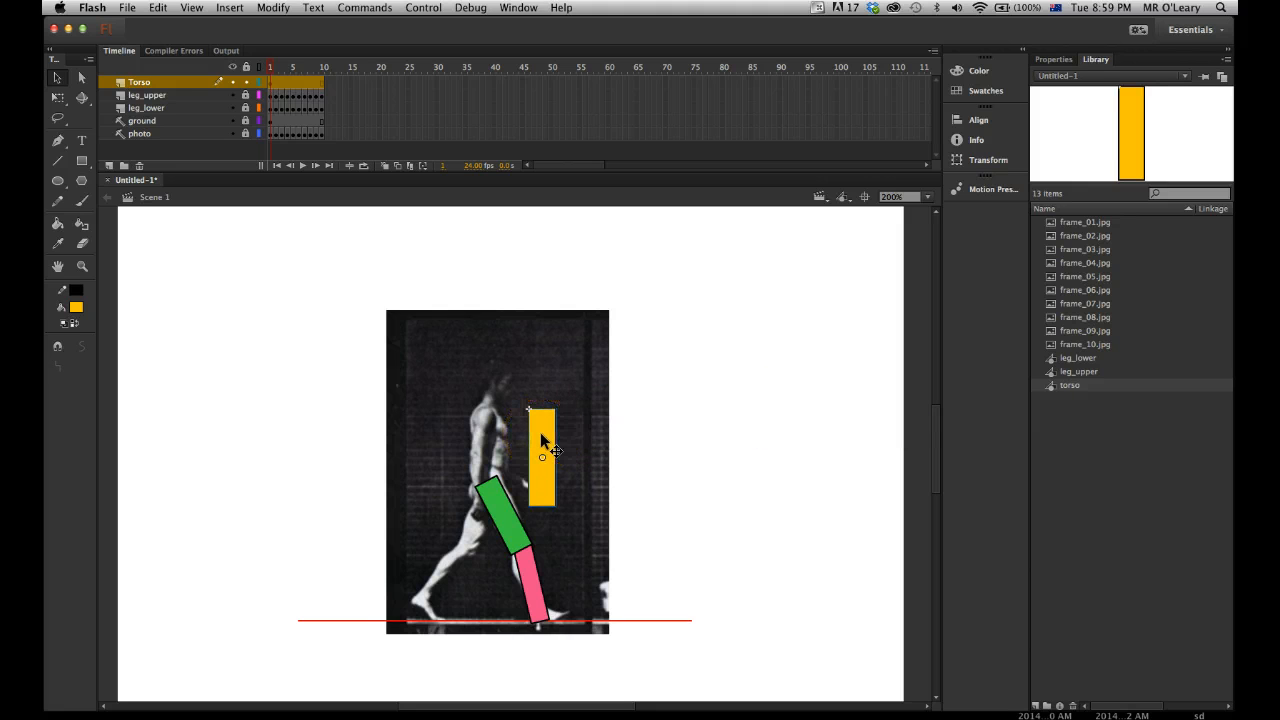
# Move the torso symbol's transformation point down near its lower end and position the symbol over the figure's torso in frame 1
pyautogui.click(542, 457)
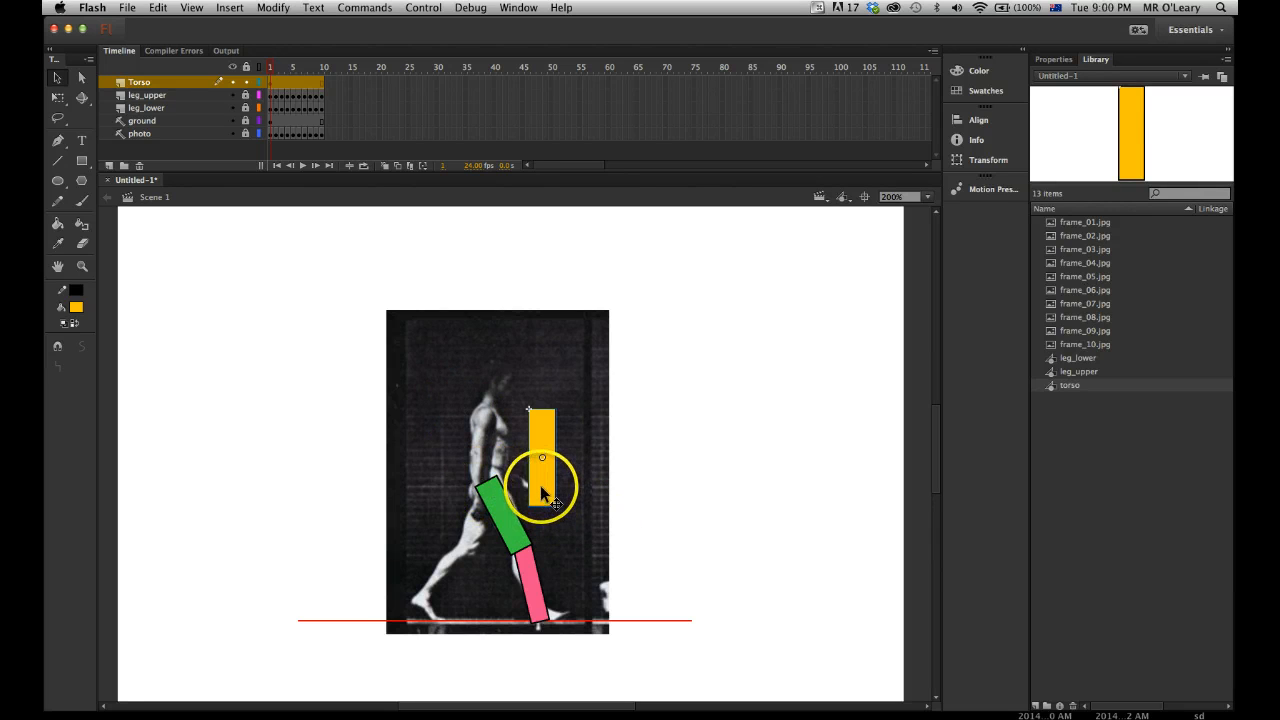
pyautogui.press('q')
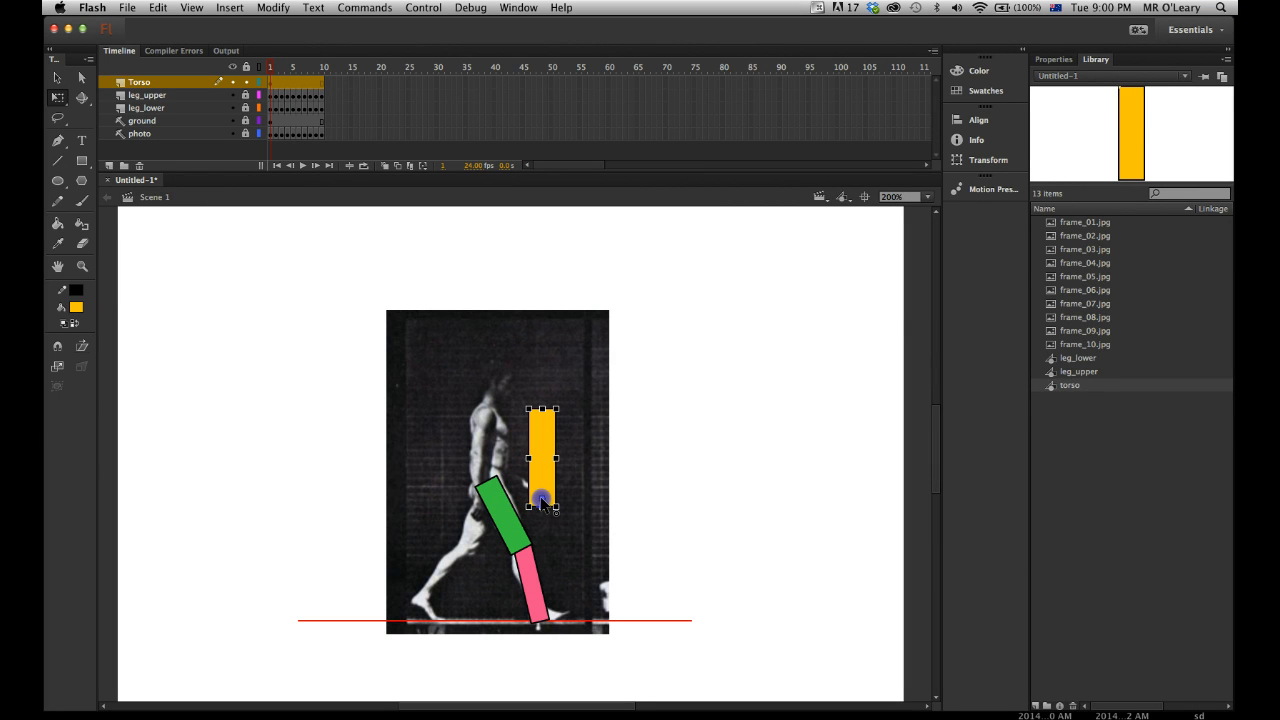
pyautogui.moveTo(547, 456); pyautogui.dragTo(485, 437)
pyautogui.click(545, 428)
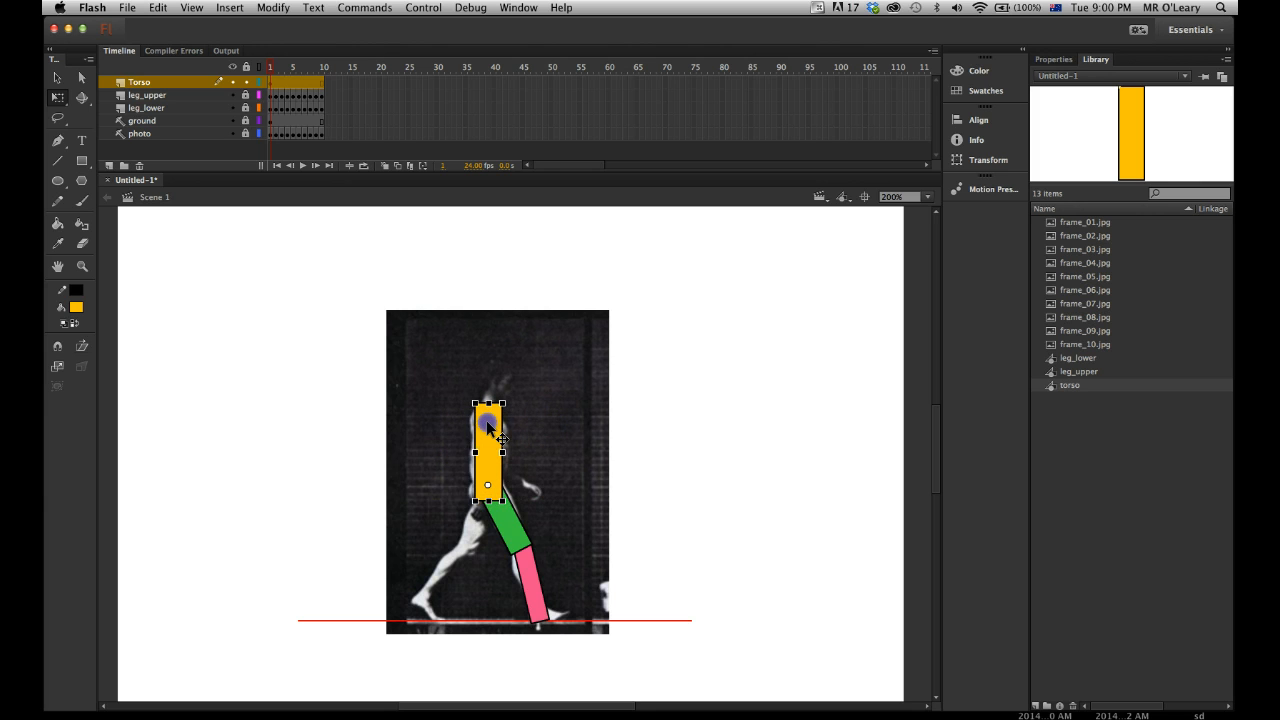
pyautogui.moveTo(489, 425); pyautogui.dragTo(496, 427)
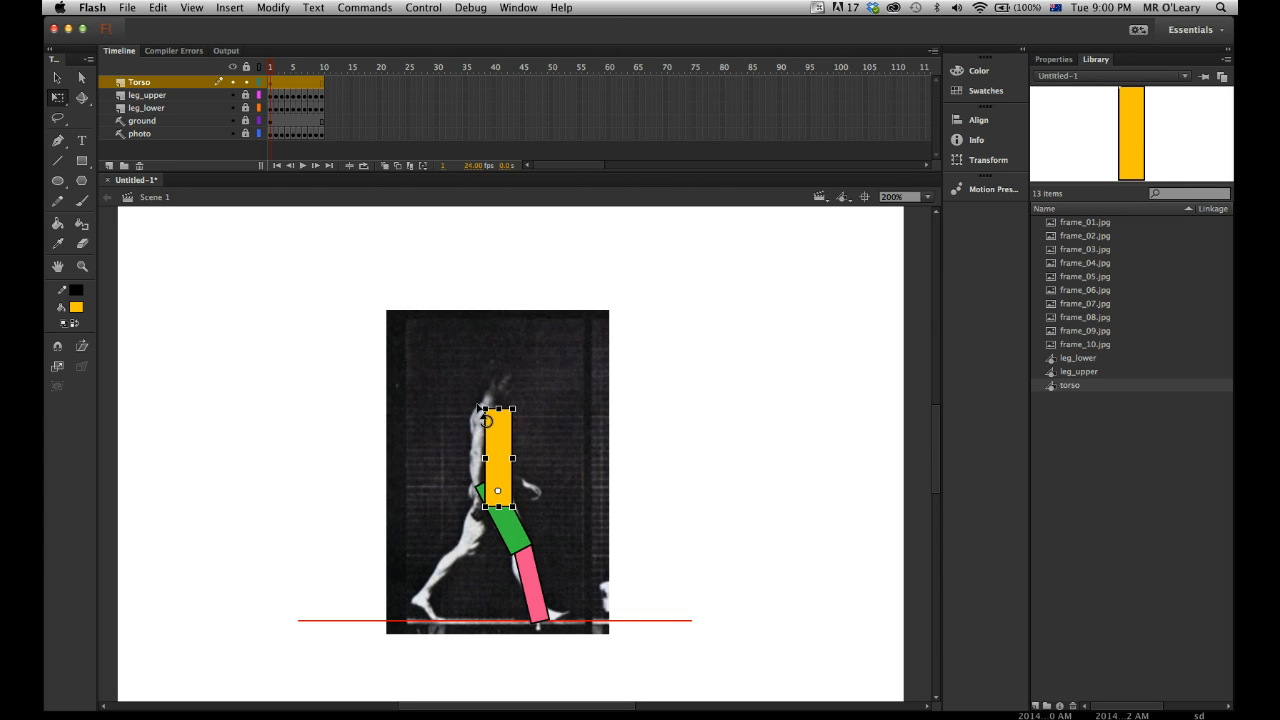
pyautogui.moveTo(491, 421); pyautogui.dragTo(487, 424)
# Add keyframes to the Torso layer in every frame up to frame 10
pyautogui.moveTo(323, 143); pyautogui.dragTo(322, 70)
pyautogui.click(322, 82)
pyautogui.click(297, 81)
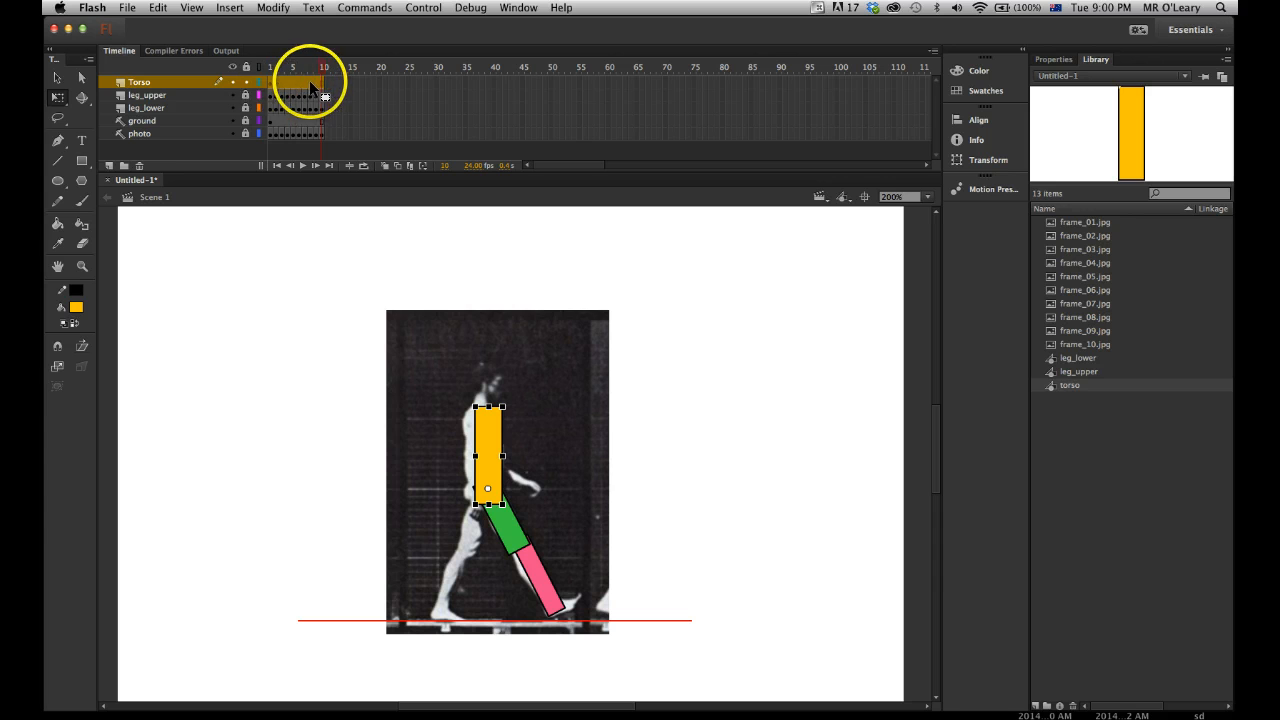
pyautogui.press('F6')
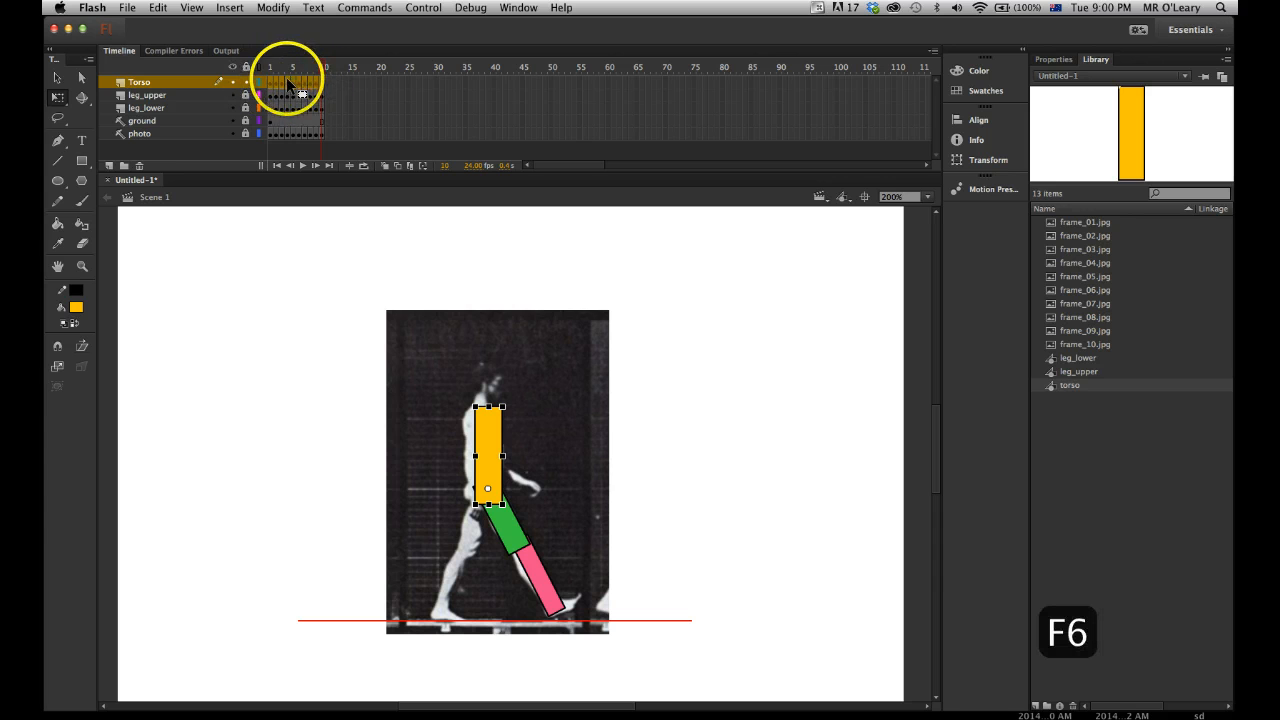
# Step back and forth through frames 1 to 10 to compare the static torso with the photographed figure and the leg
pyautogui.press(',')
pyautogui.press(',')
pyautogui.press(',')
pyautogui.press(',')
pyautogui.press(',')
pyautogui.press(',')
pyautogui.press(',')
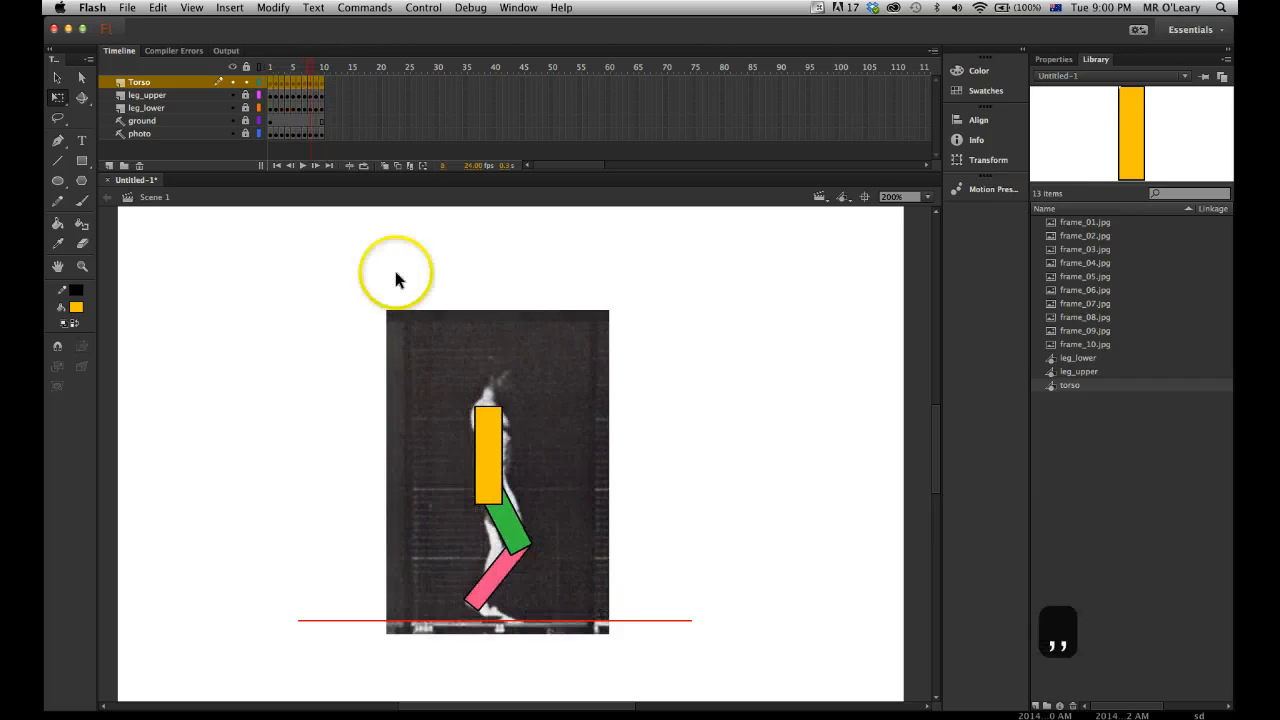
pyautogui.press(',')
pyautogui.press('.')
pyautogui.press(',')
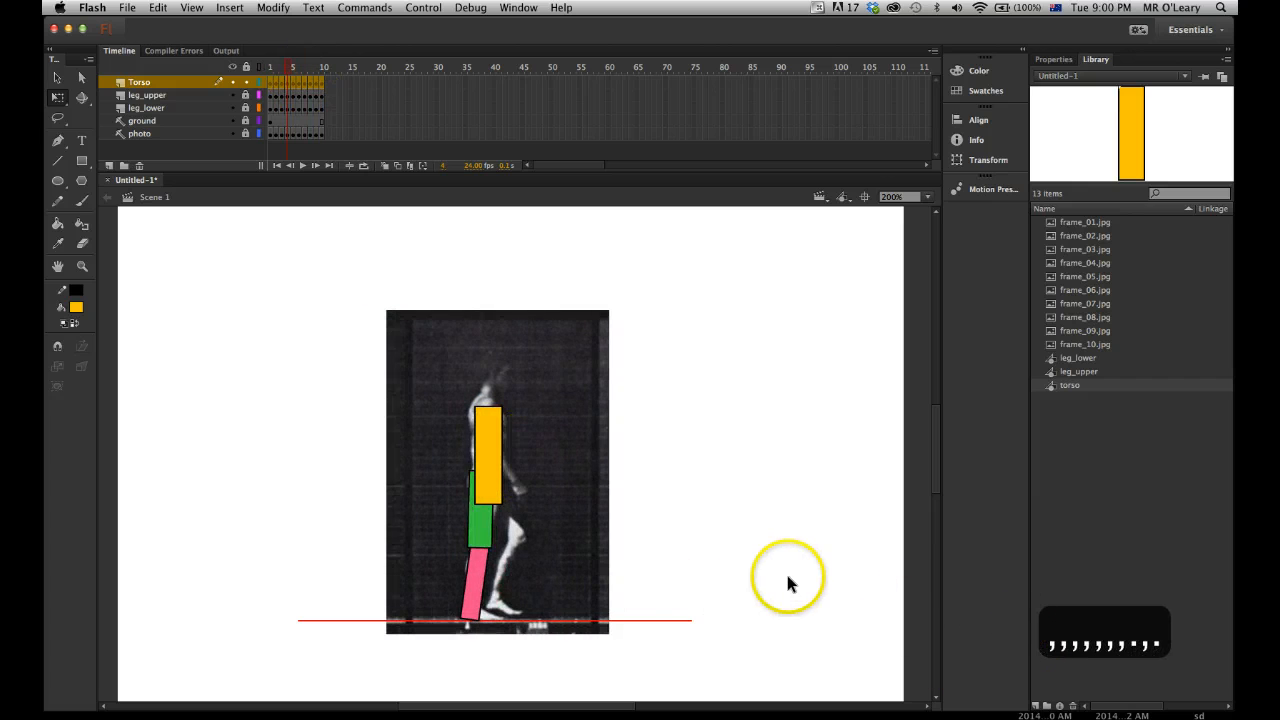
pyautogui.press('.')
pyautogui.press('.')
pyautogui.press('.')
pyautogui.press('.')
pyautogui.press('.')
pyautogui.press(',')
pyautogui.press(',')
pyautogui.press(',')
pyautogui.press(',')
pyautogui.press(',')
pyautogui.press(',')
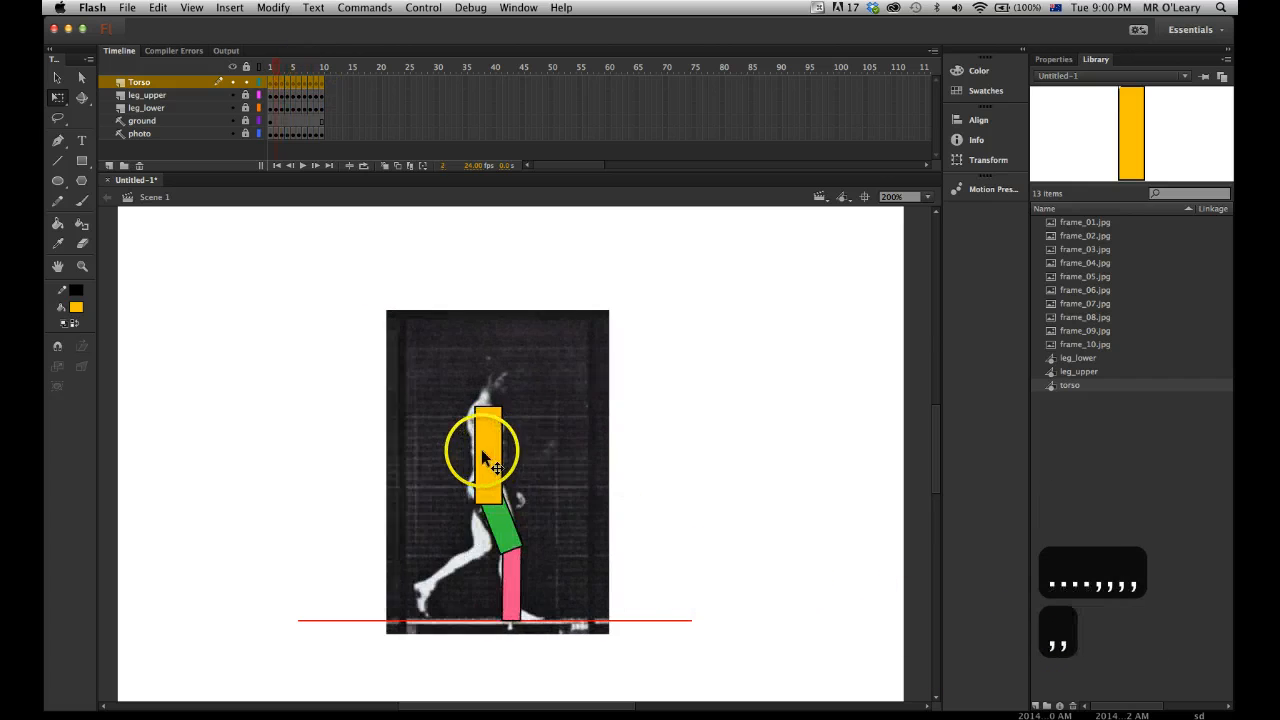
pyautogui.click(489, 438)
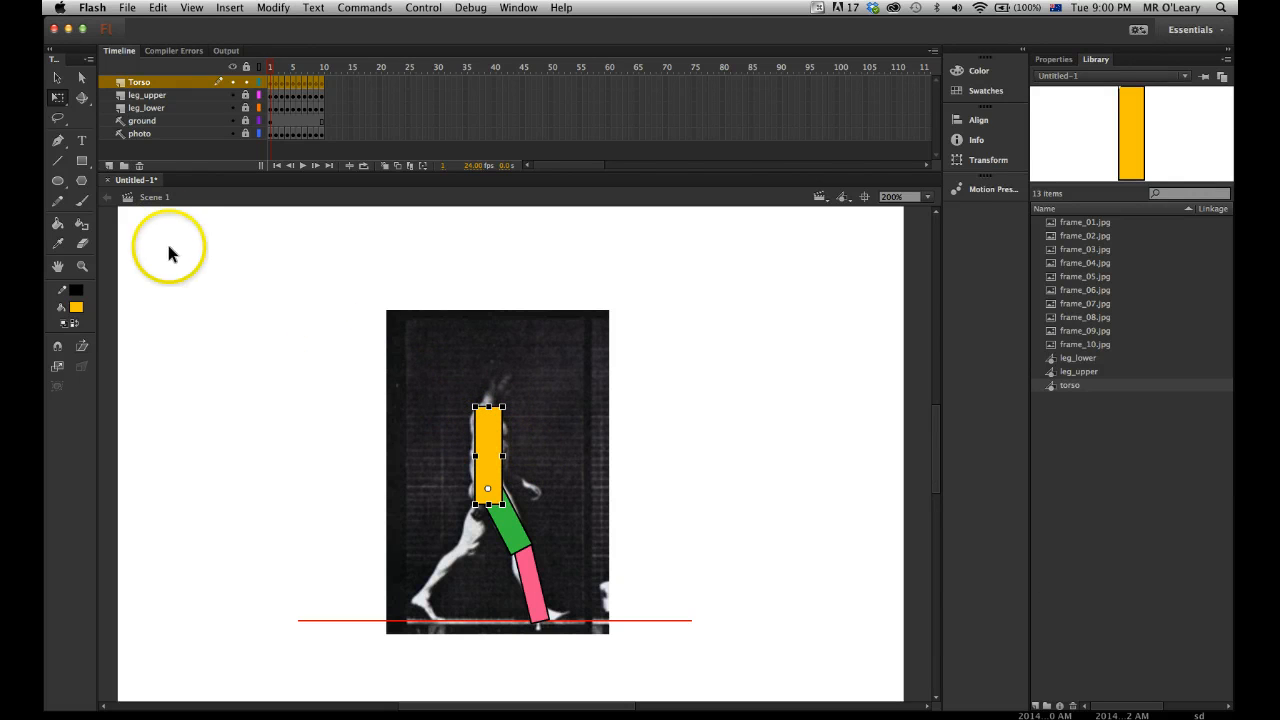
pyautogui.press('.')
pyautogui.press('.')
pyautogui.press(',')
pyautogui.press('.')
pyautogui.press('.')
pyautogui.press('.')
pyautogui.press('.')
pyautogui.press('.')
pyautogui.press('.')
pyautogui.press('.')
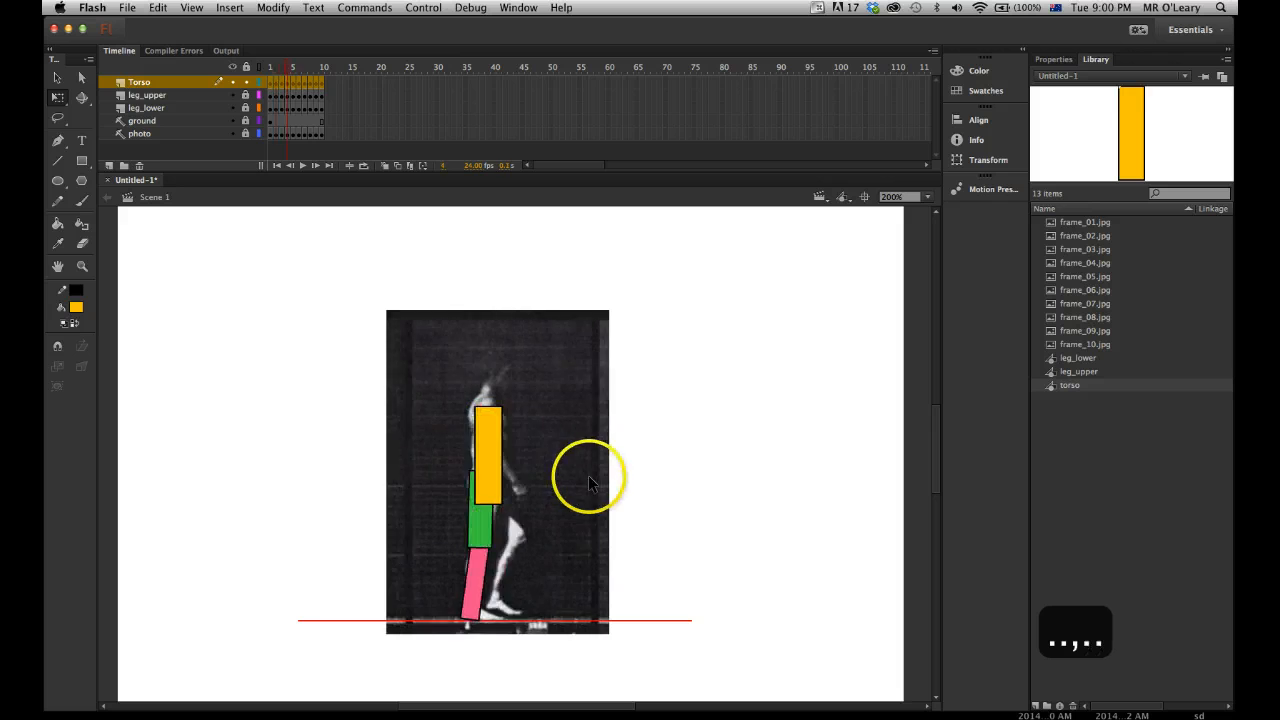
pyautogui.press('.')
pyautogui.press(',')
pyautogui.press(',')
pyautogui.press(',')
pyautogui.press(',')
pyautogui.press(',')
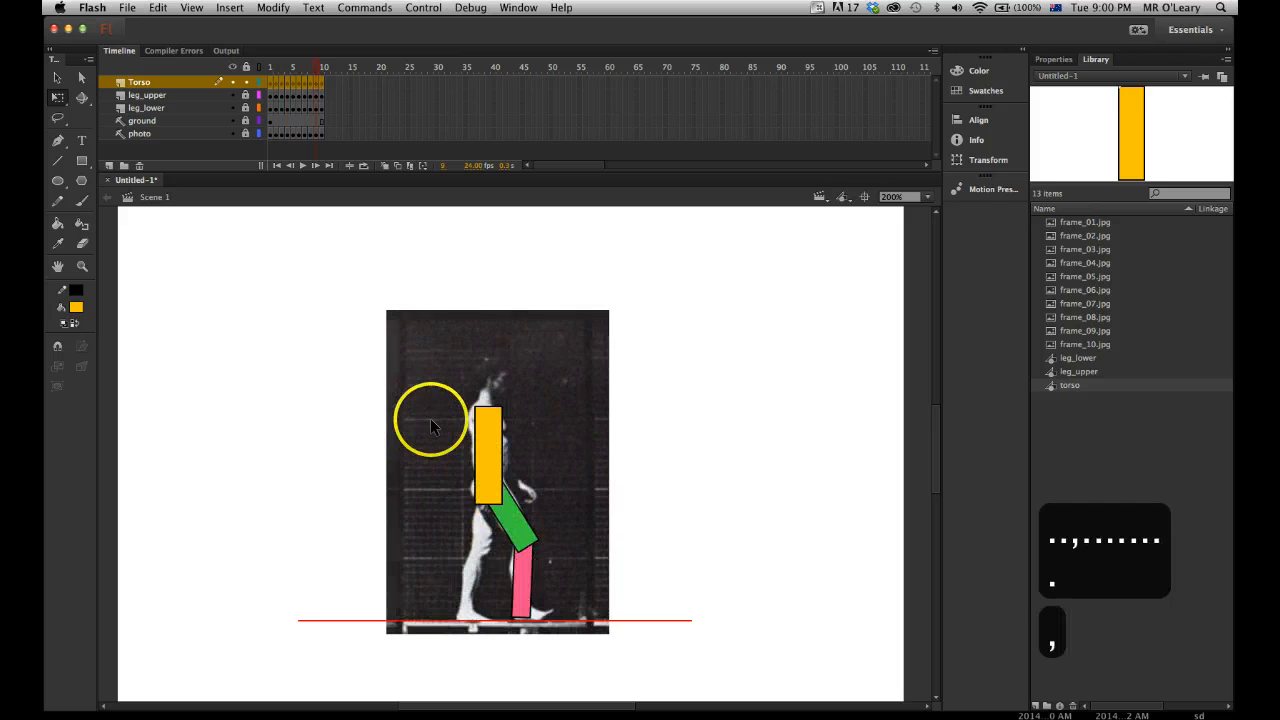
# Compare the torso in frames 4 and 5, and shift it up in frame 4 to match the photo
pyautogui.click(57, 77)
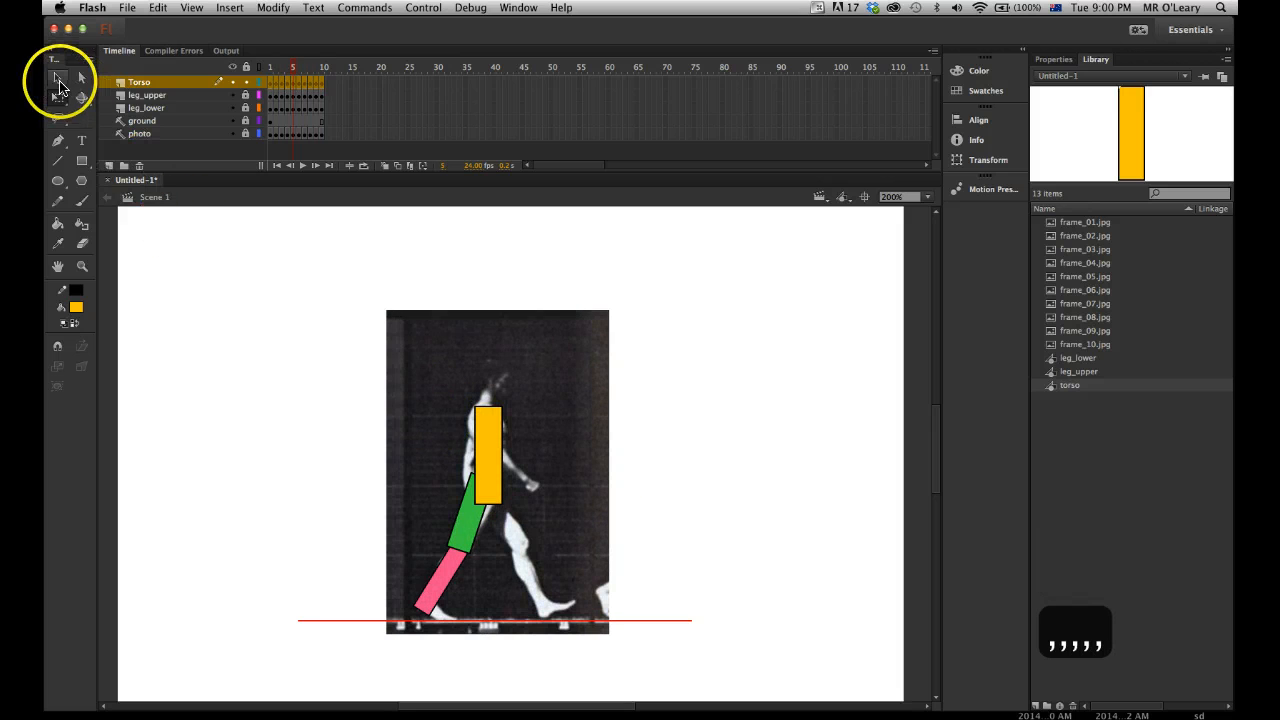
pyautogui.click(481, 450)
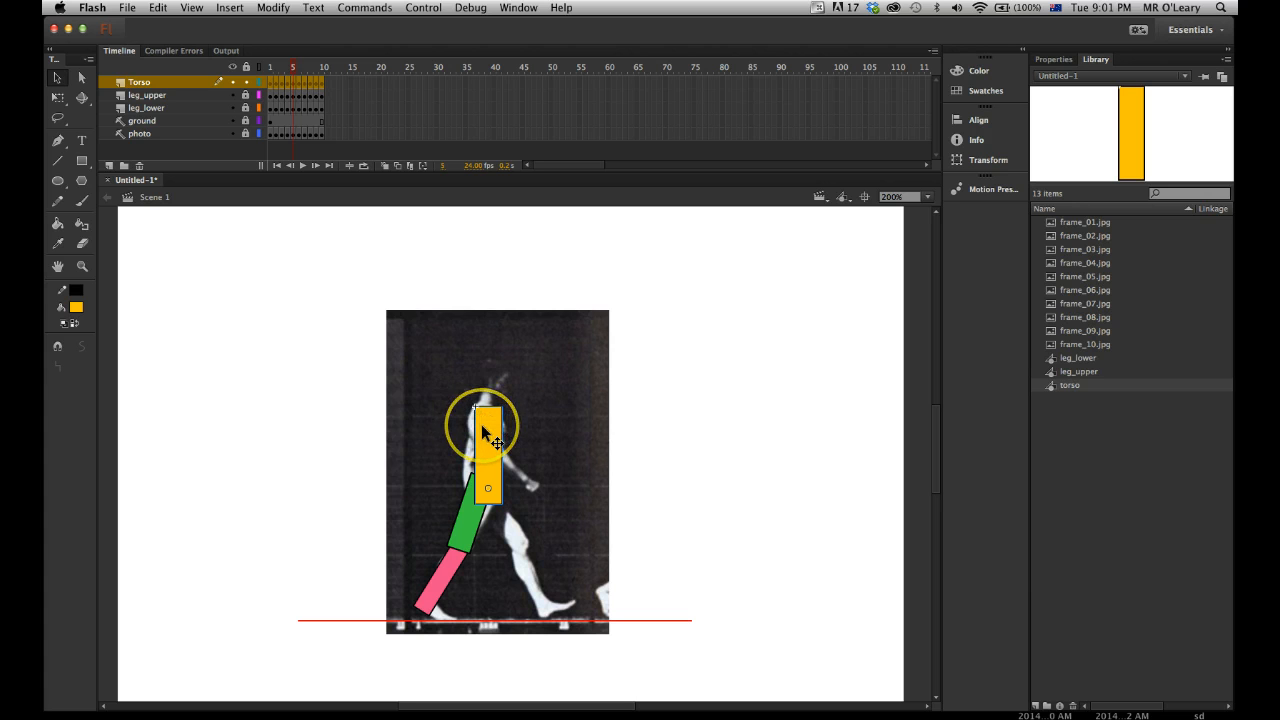
pyautogui.press(',')
pyautogui.press(',')
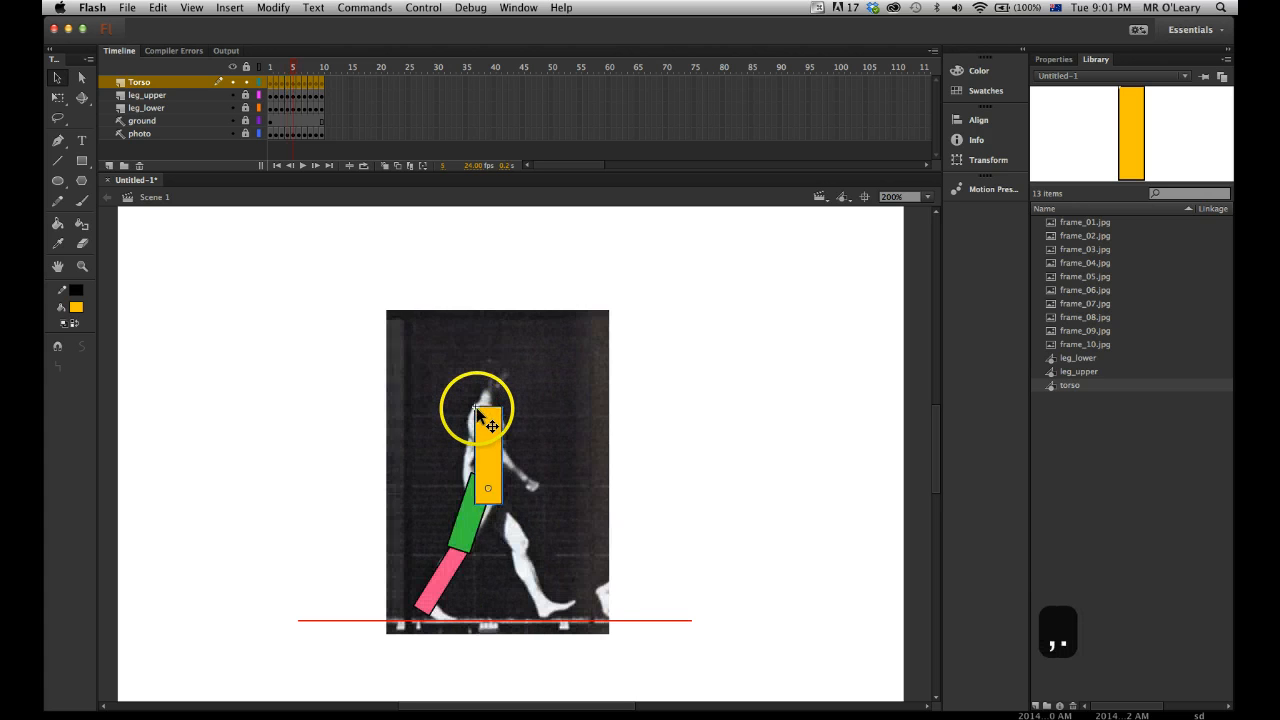
pyautogui.press('.')
pyautogui.press(',')
pyautogui.press('.')
pyautogui.click(482, 414)
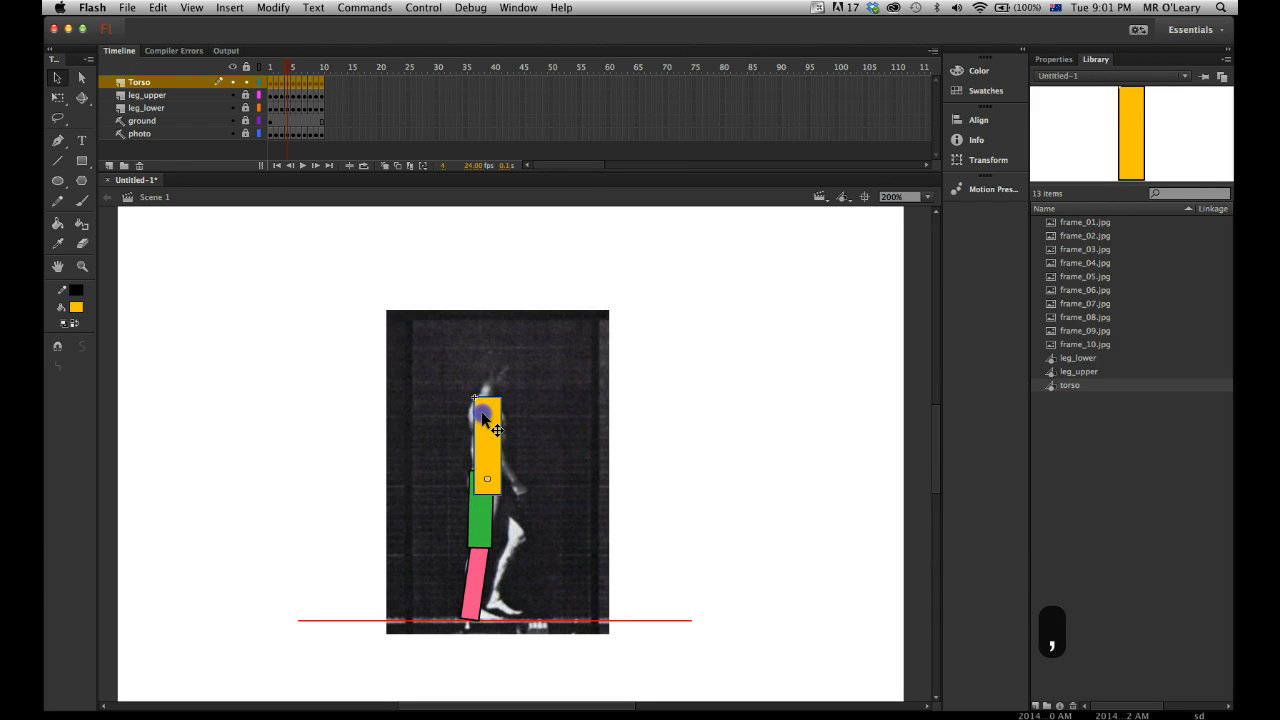
# Reposition the torso slightly up and to the left in frames 3 and 2 to follow the photographed figure
pyautogui.press(',')
pyautogui.click(478, 415)
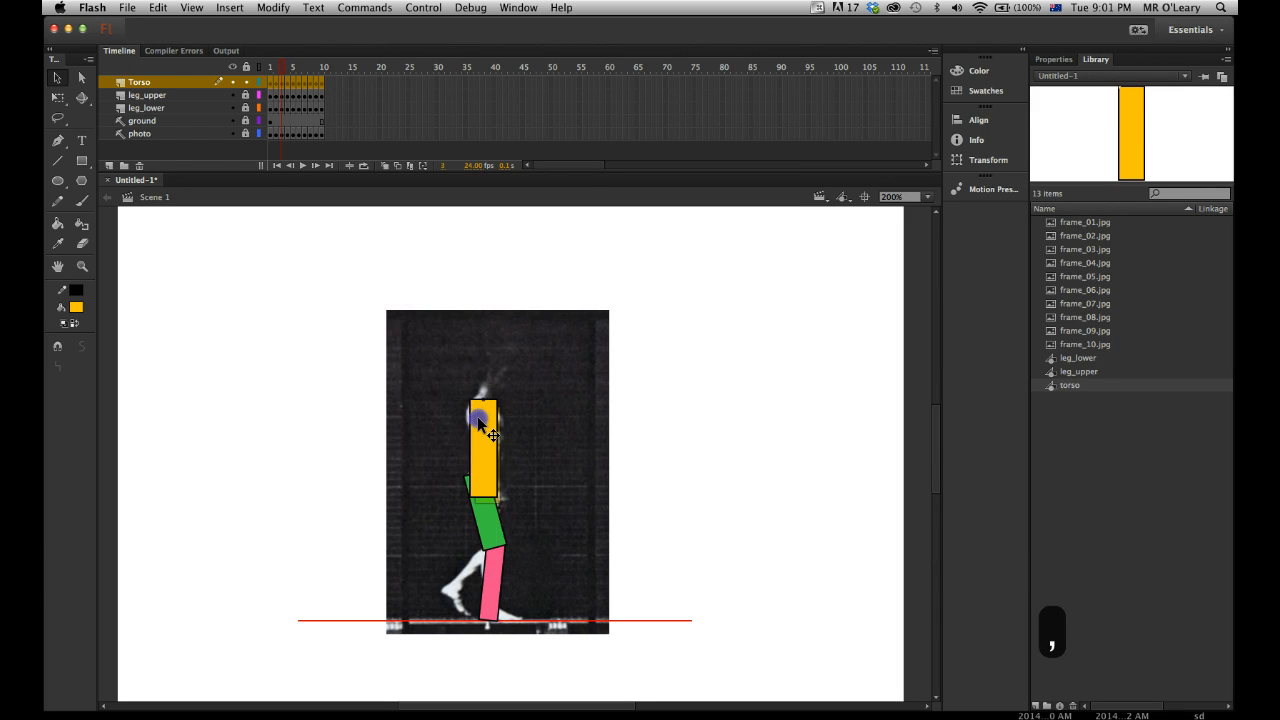
pyautogui.press(',')
pyautogui.click(473, 405)
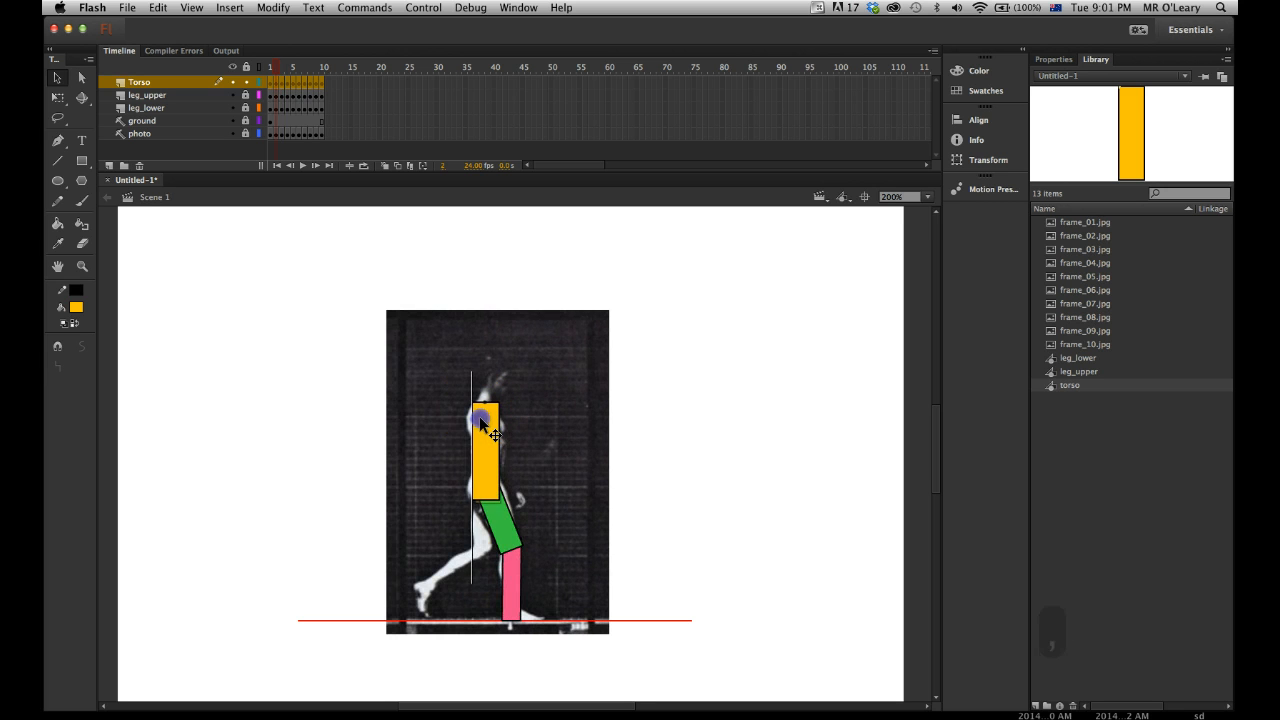
pyautogui.press(',')
pyautogui.click(480, 424)
# Nudge the torso slightly to the right in frames 6 and 7 to line up with the photographed figure
pyautogui.press('.')
pyautogui.press('.')
pyautogui.press('.')
pyautogui.press('.')
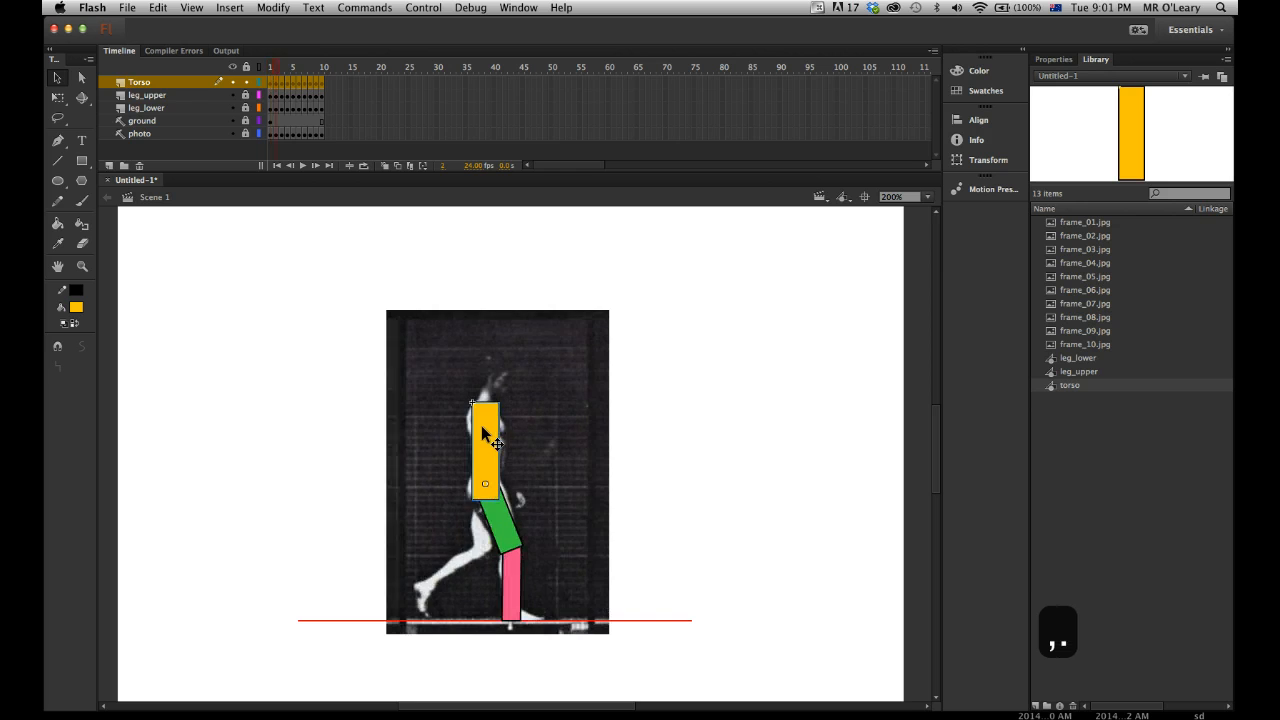
pyautogui.press('.')
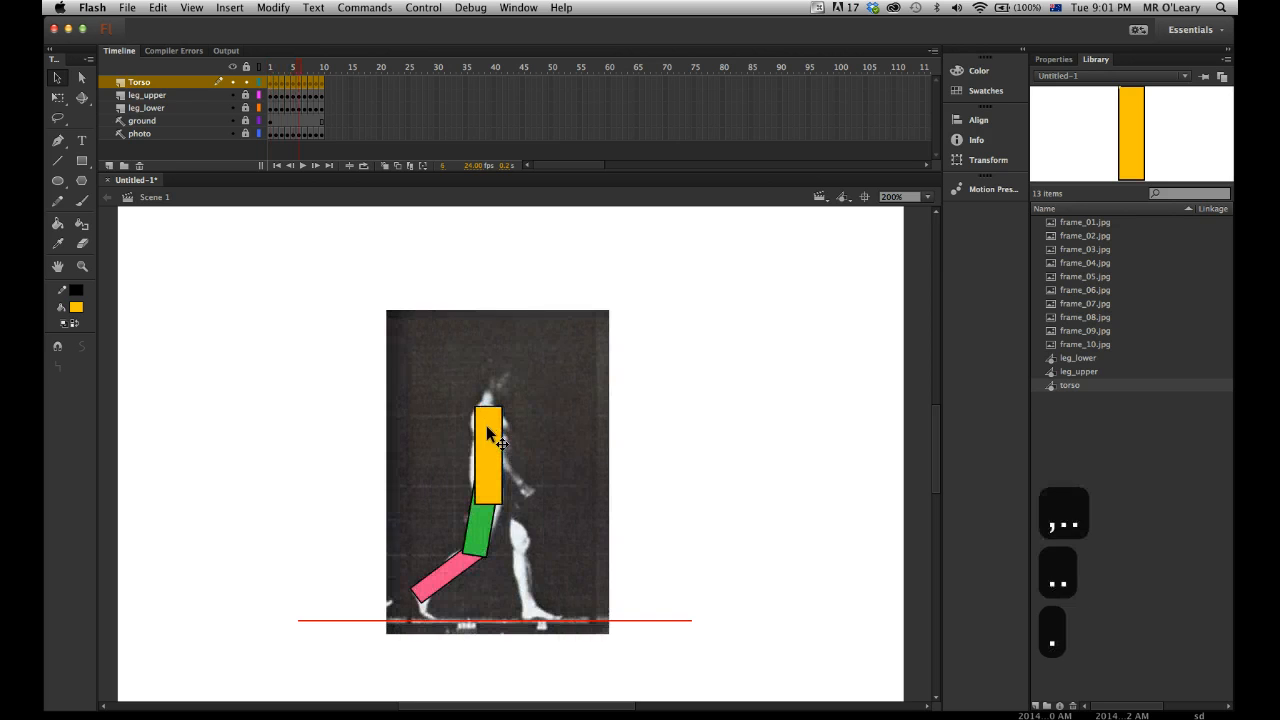
pyautogui.click(487, 431)
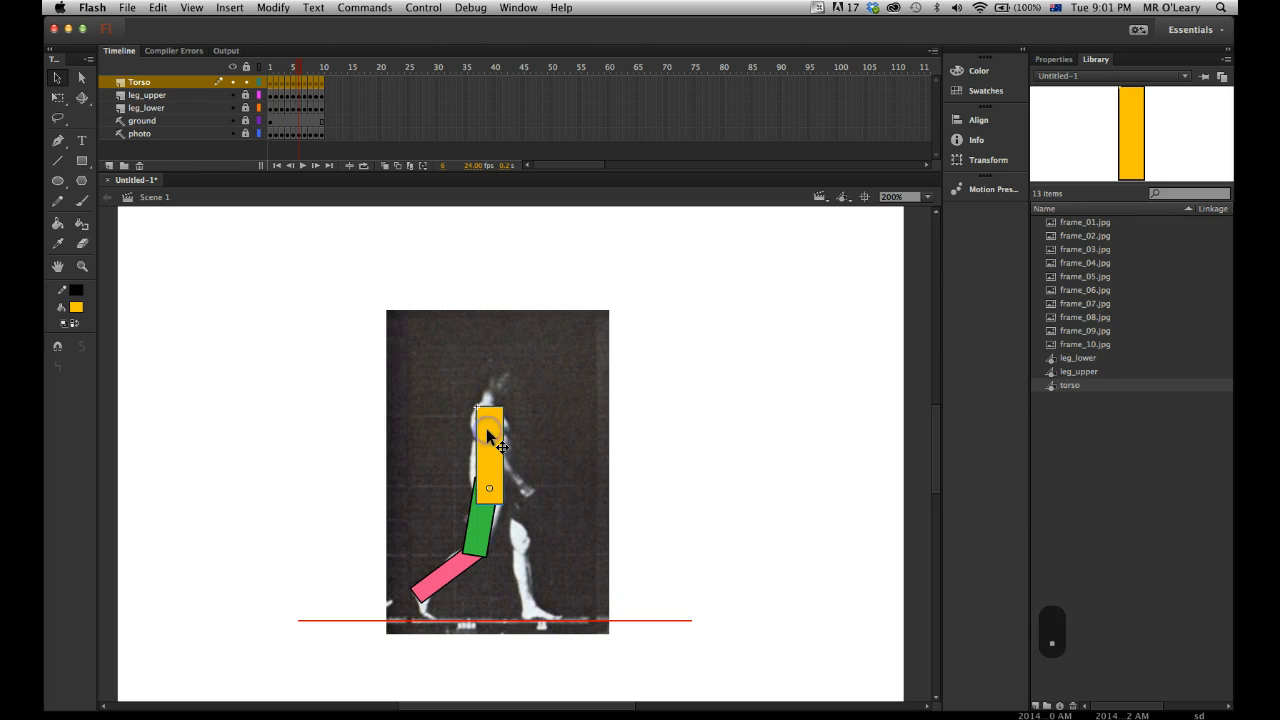
pyautogui.press('.')
pyautogui.click(487, 431)
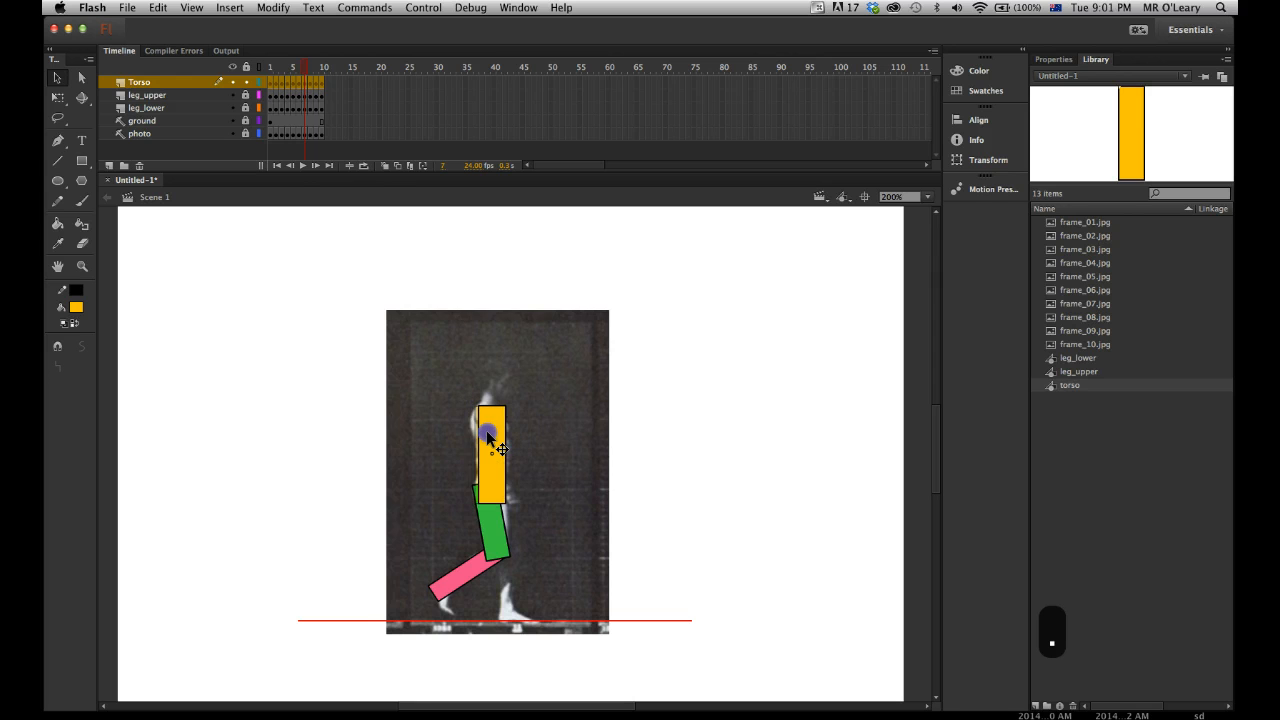
pyautogui.moveTo(487, 431); pyautogui.dragTo(485, 432)
# Adjust the torso's position over the figure in frames 8 and 9, and advance to frame 10
pyautogui.press('.')
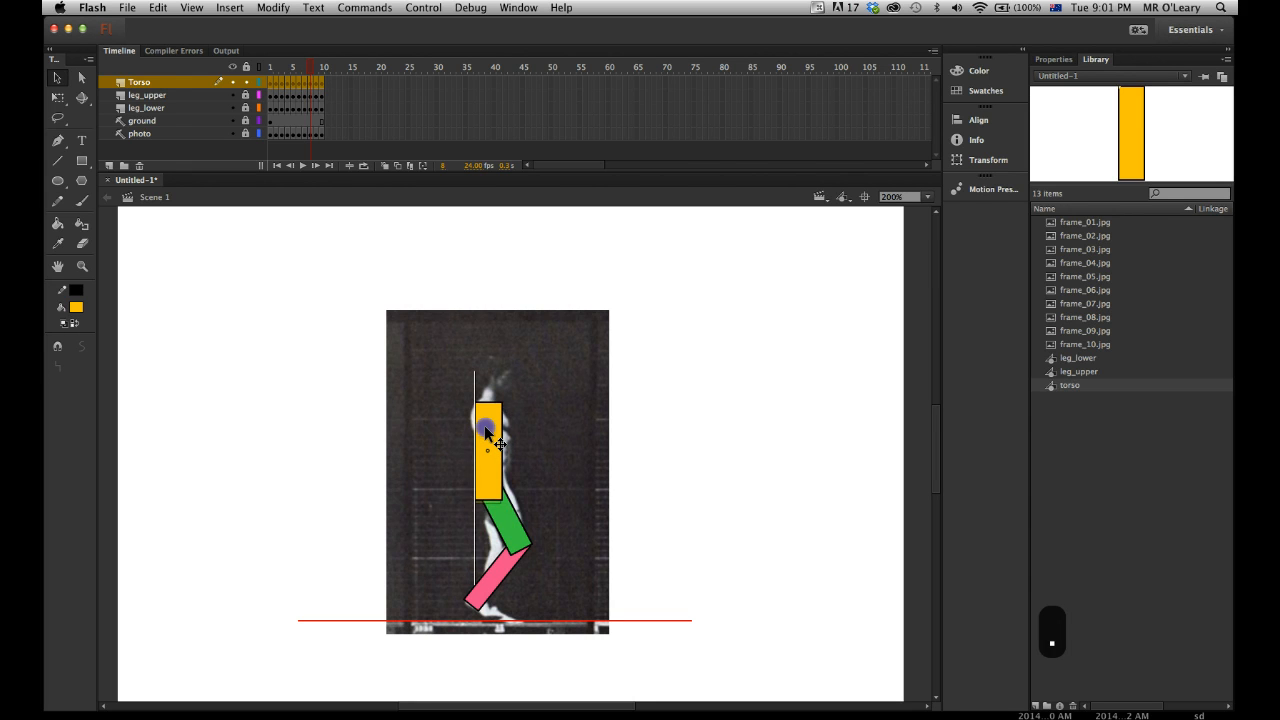
pyautogui.click(485, 432)
pyautogui.press('.')
pyautogui.moveTo(485, 432); pyautogui.dragTo(478, 432)
pyautogui.press('.')
# Step back through the frames to frame 1 and test the movie to review the torso and leg motion, closing the preview
pyautogui.press(',')
pyautogui.press(',')
pyautogui.press(',')
pyautogui.press(',')
pyautogui.press(',')
pyautogui.press(',')
pyautogui.press(',')
pyautogui.press(',')
pyautogui.press(',')
pyautogui.press(',')
pyautogui.press(',')
pyautogui.press(',')
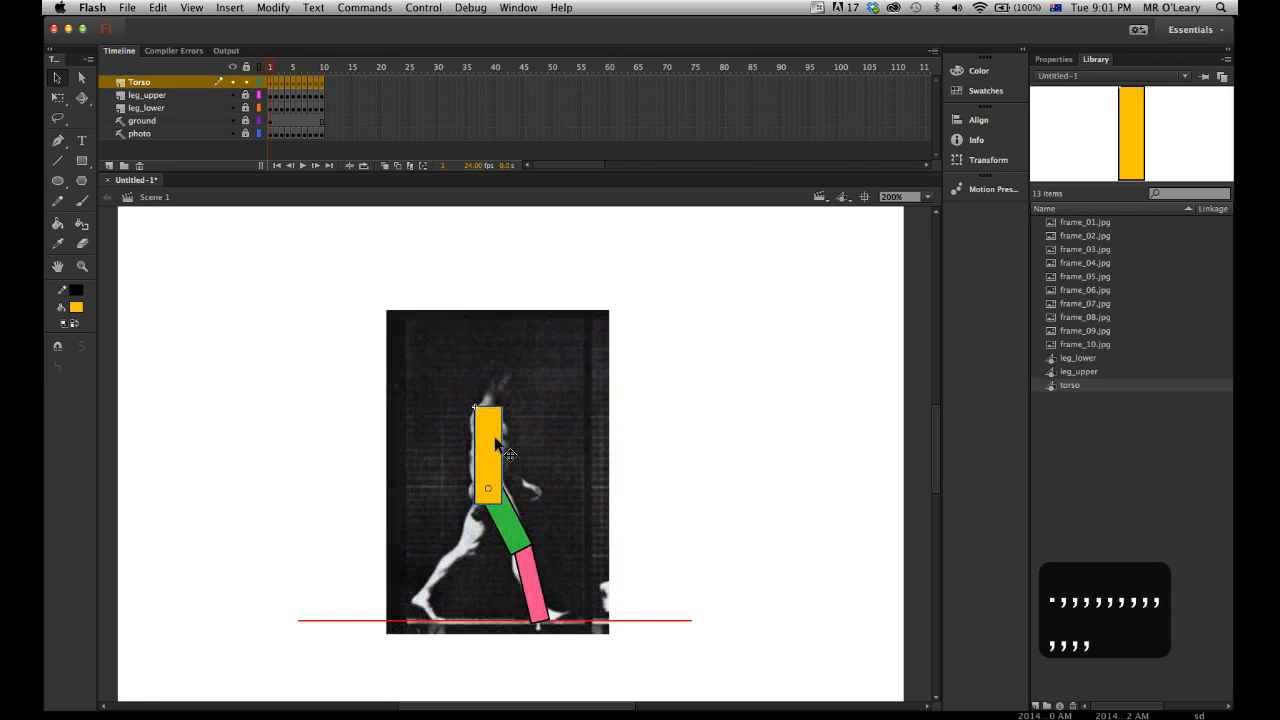
pyautogui.press('super+Return')
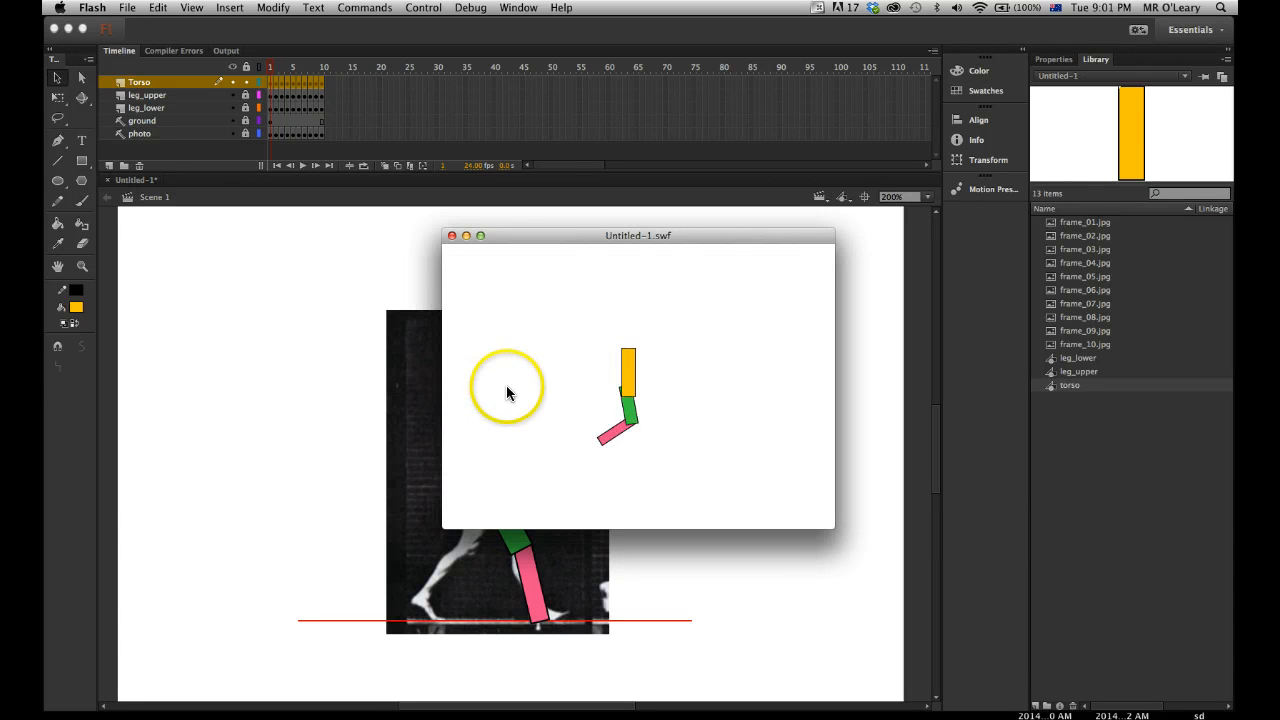
pyautogui.click(451, 235)
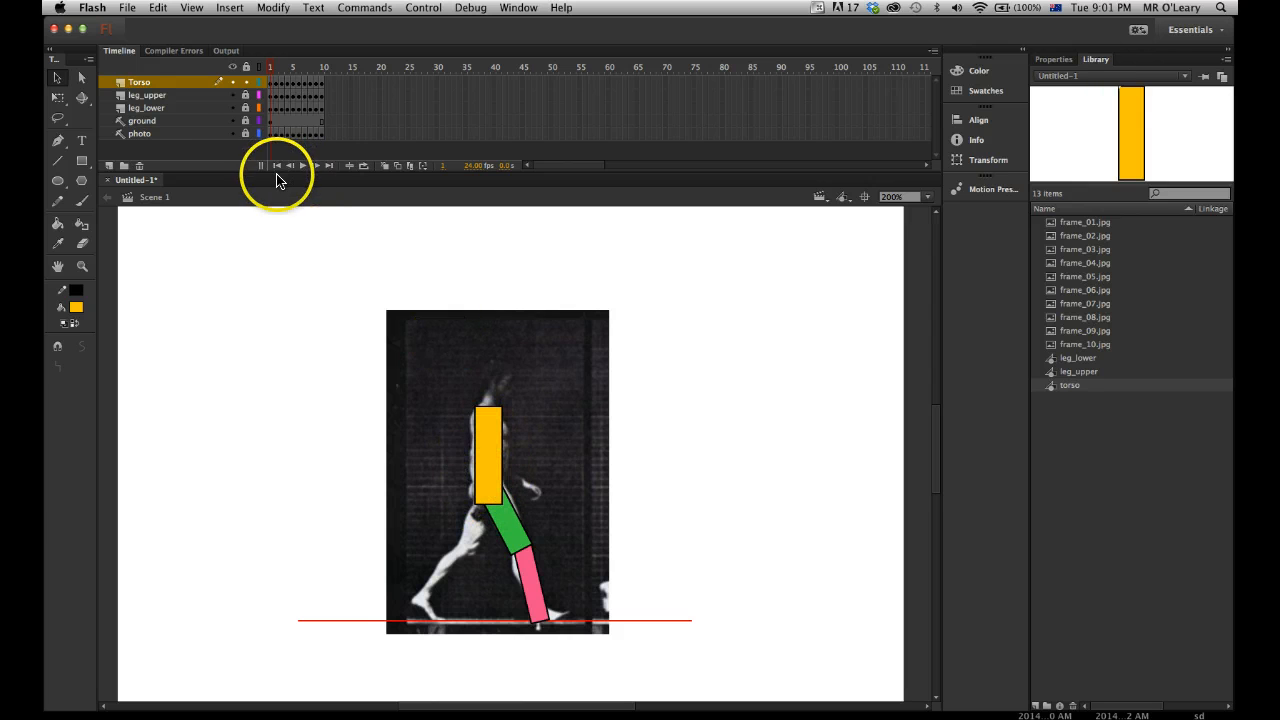
# Move the Torso layer below leg_lower so the leg overlaps the torso, and make leg_upper the active layer
pyautogui.click(162, 88)
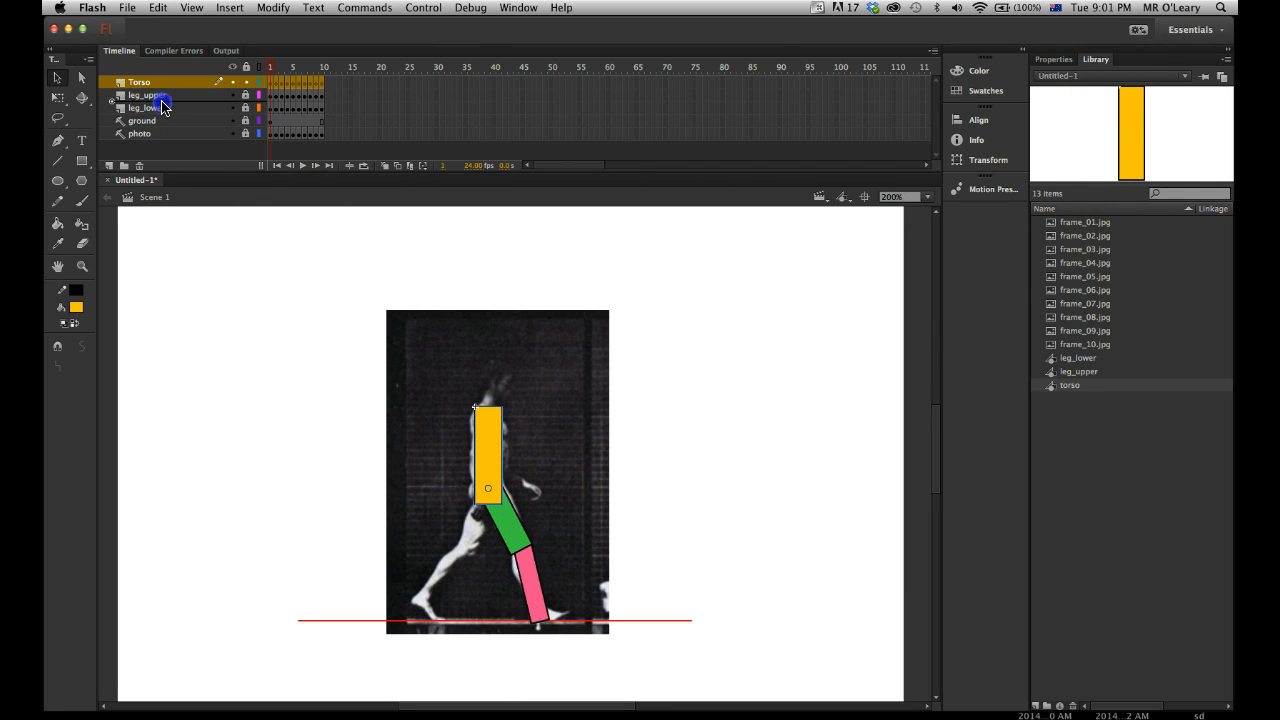
pyautogui.moveTo(162, 113); pyautogui.dragTo(162, 114)
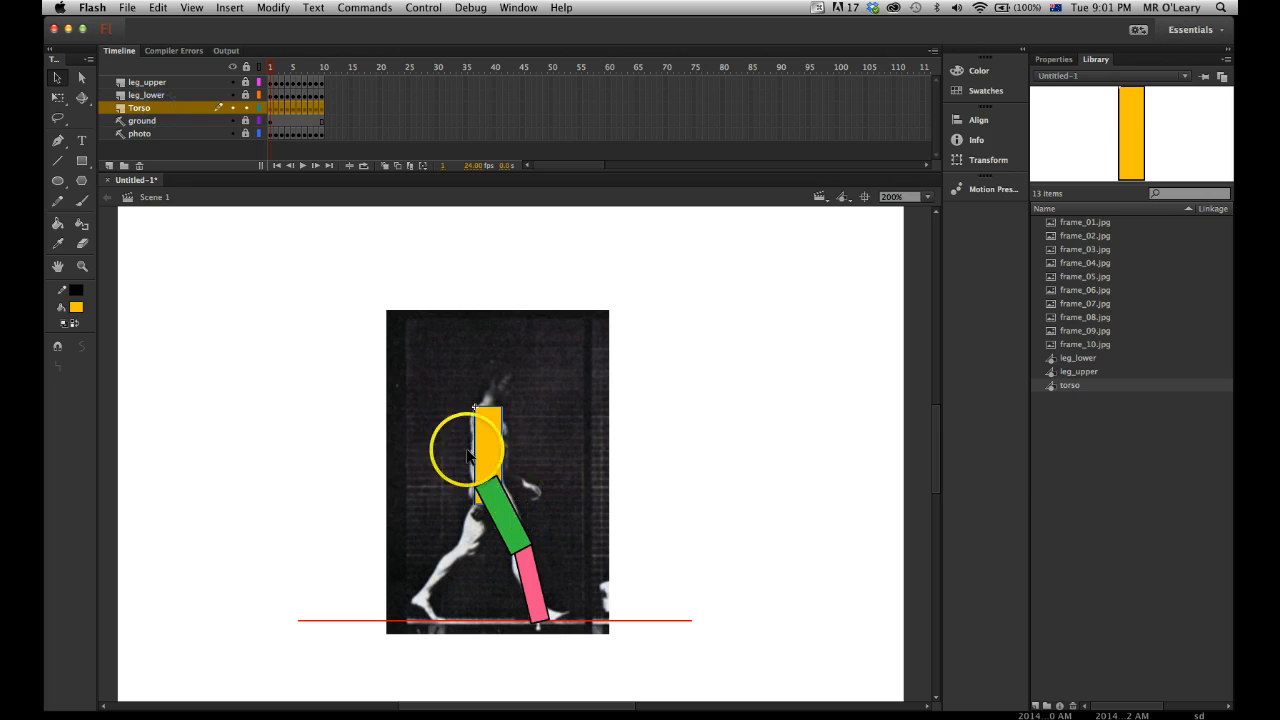
pyautogui.click(293, 402)
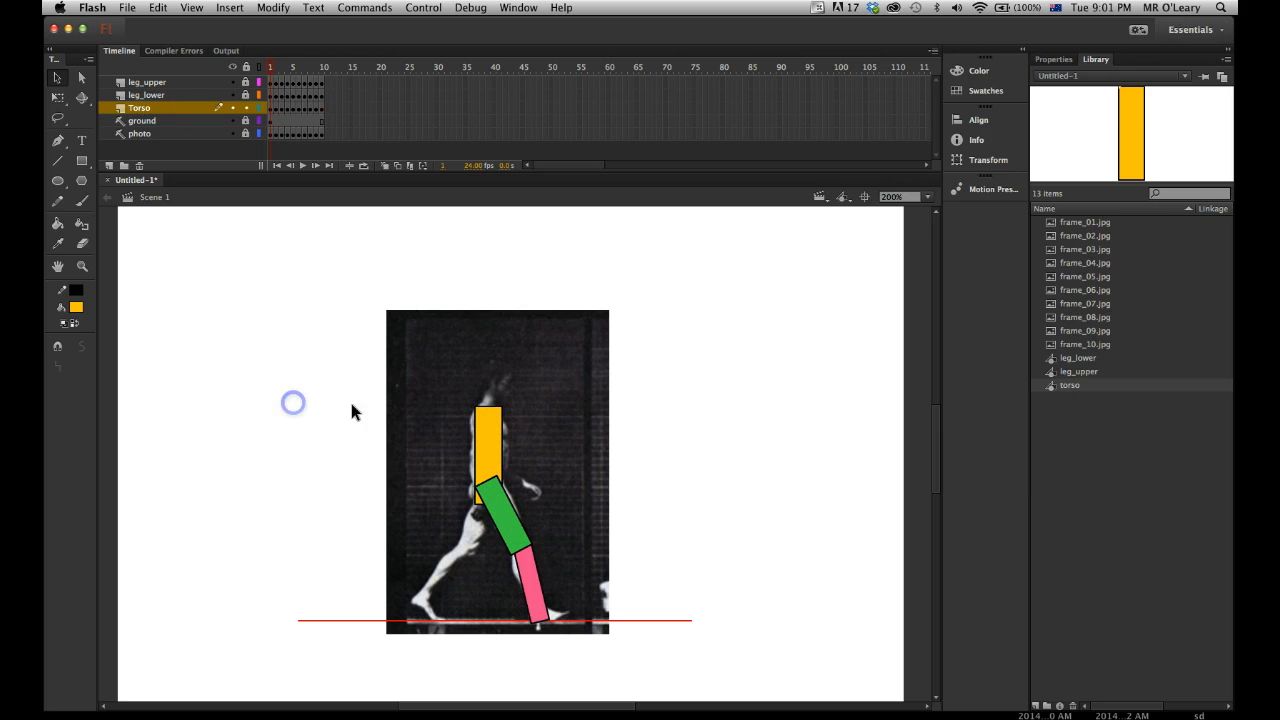
pyautogui.write('Torso')
pyautogui.press('Return')
pyautogui.click(165, 86)
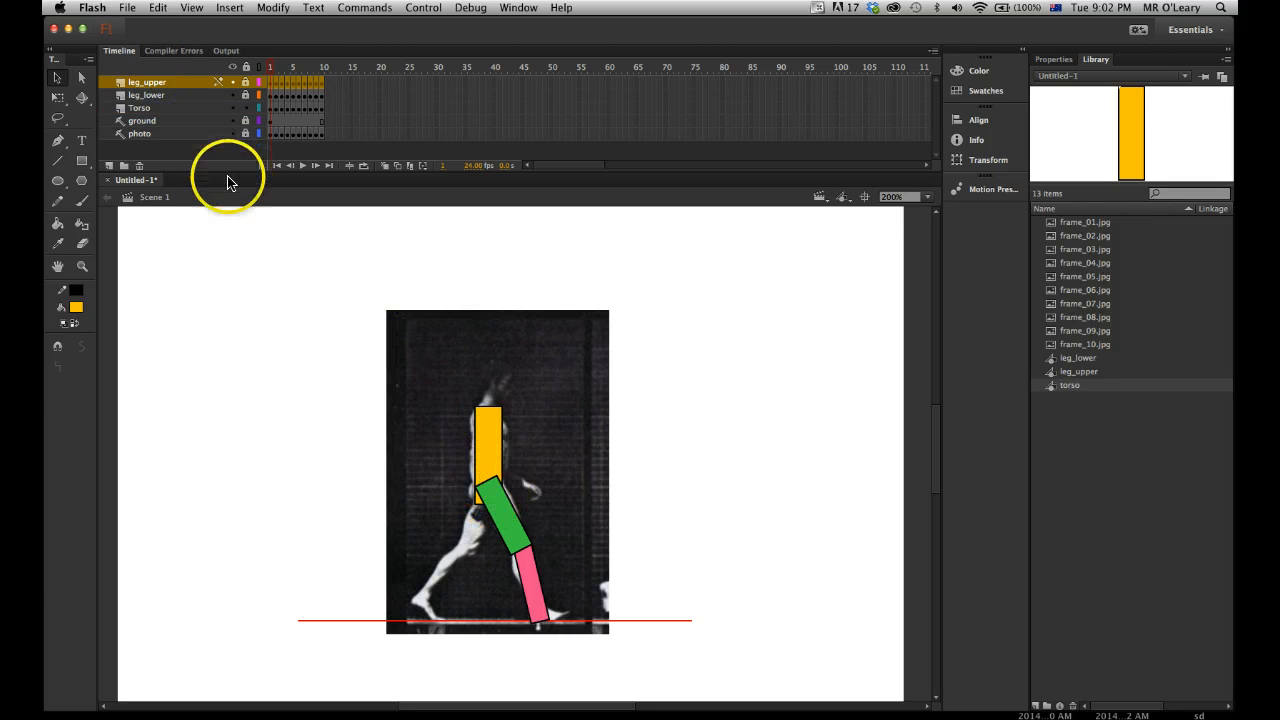
pyautogui.click(177, 96)
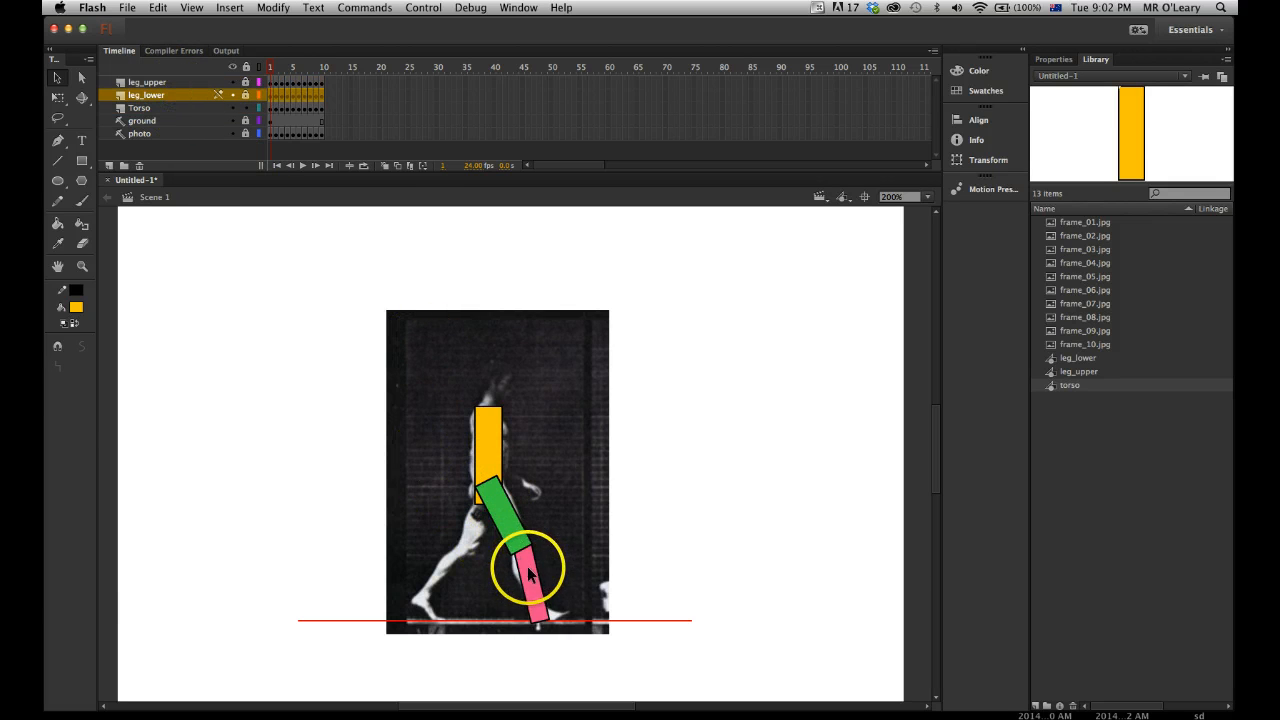
pyautogui.click(148, 108)
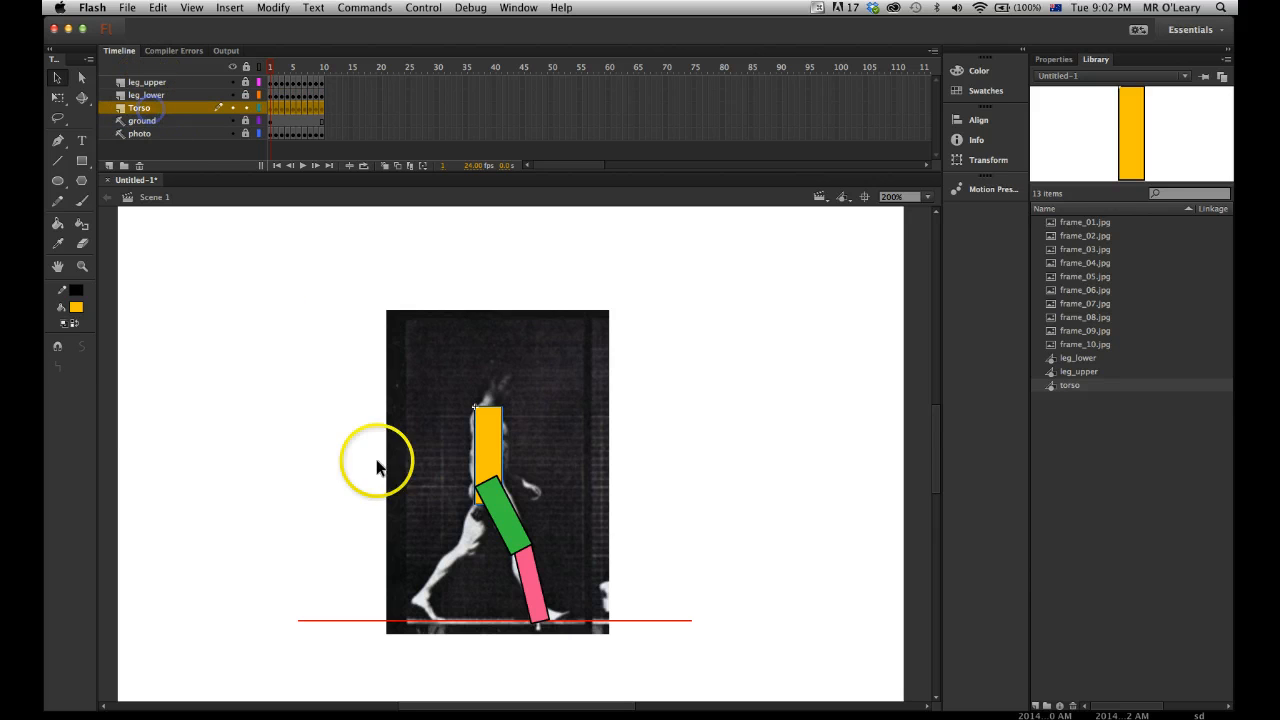
pyautogui.click(165, 121)
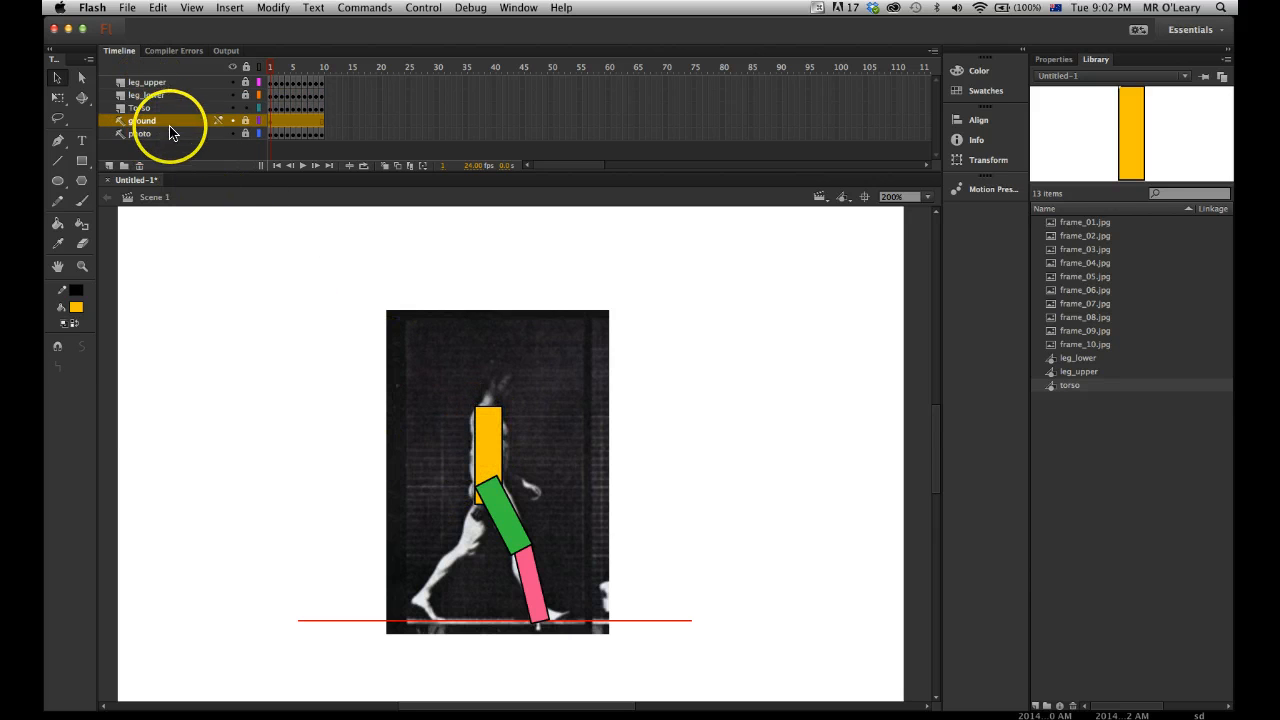
pyautogui.click(359, 442)
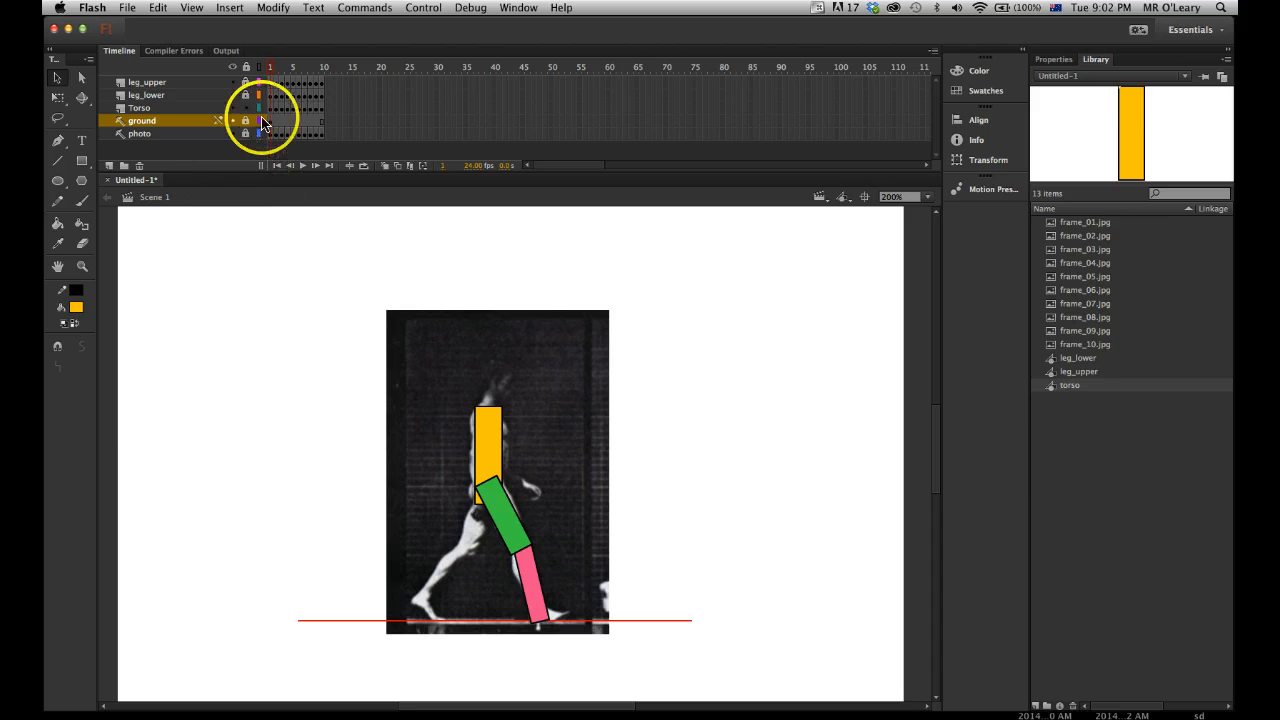
# Lock the Torso layer, unlock leg_upper and leg_lower, and select frames 1 to 10 on both leg layers
pyautogui.moveTo(268, 72)
pyautogui.mouseDown()
pyautogui.moveTo(300, 84)
pyautogui.moveTo(260, 88)
pyautogui.mouseUp()
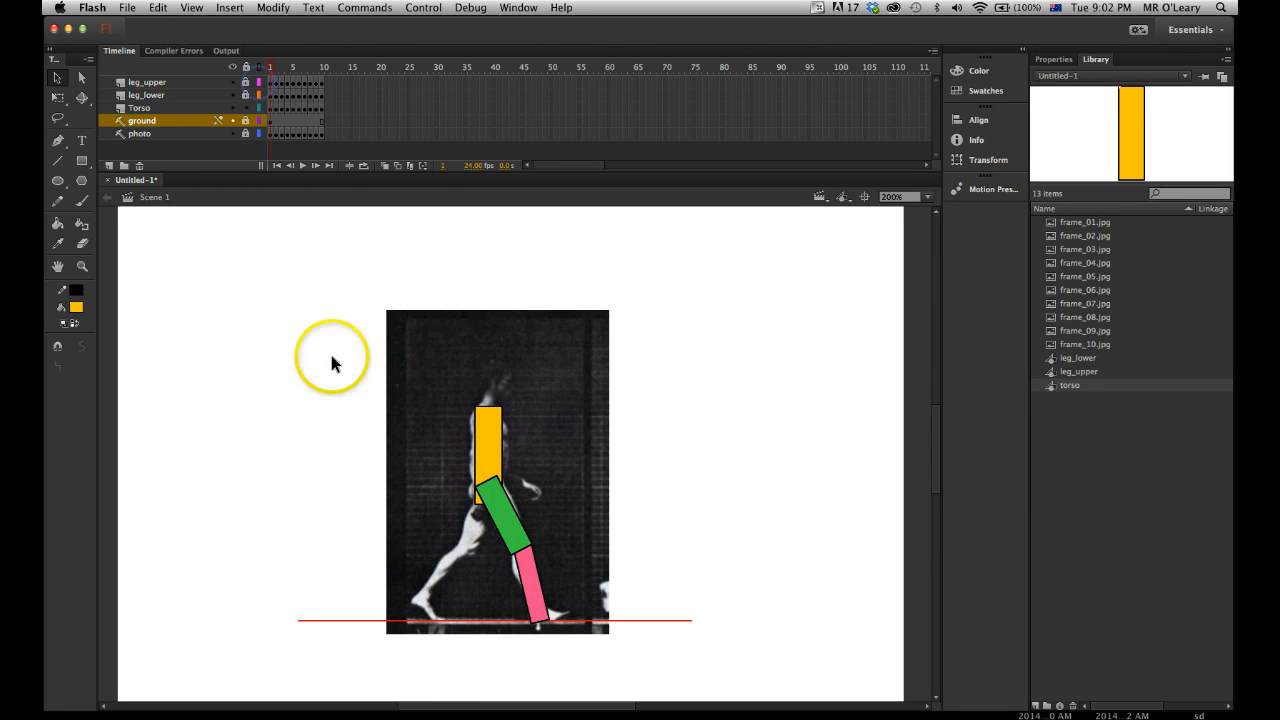
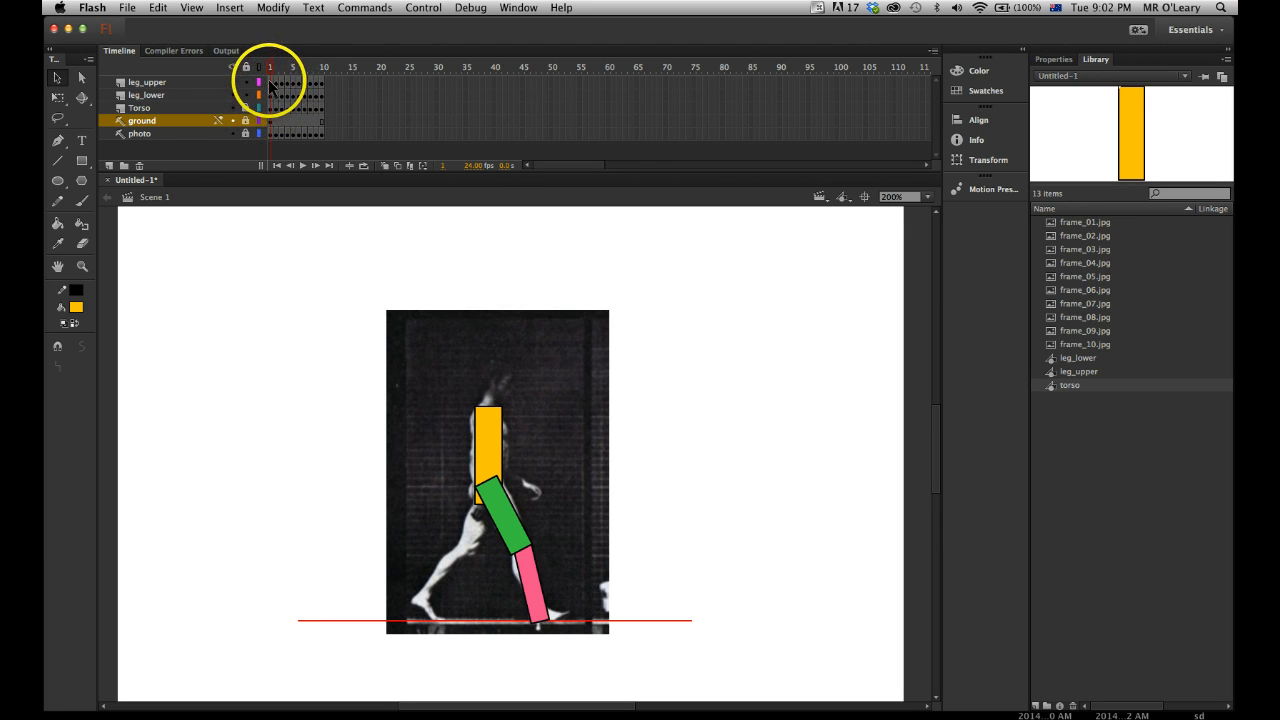
pyautogui.click(270, 83)
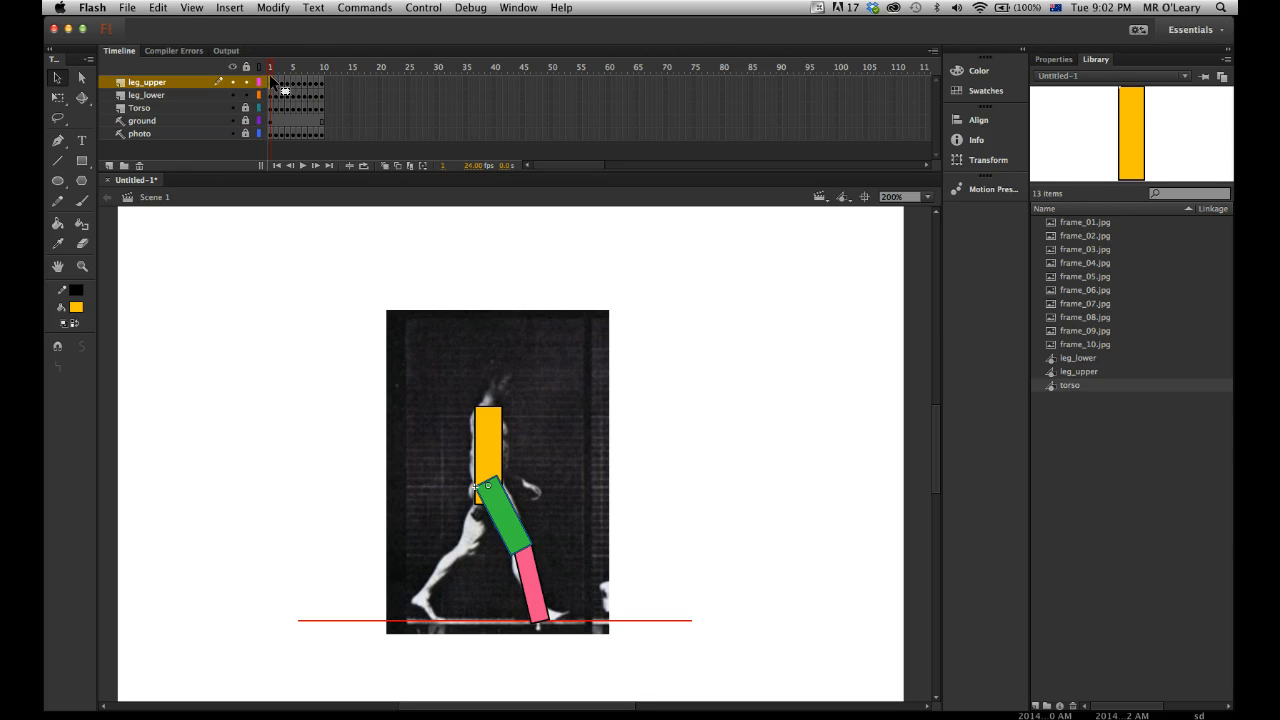
pyautogui.moveTo(268, 80)
pyautogui.mouseDown()
pyautogui.moveTo(320, 99)
pyautogui.moveTo(314, 86)
pyautogui.moveTo(149, 80)
pyautogui.moveTo(149, 118)
pyautogui.moveTo(268, 95)
pyautogui.mouseUp()
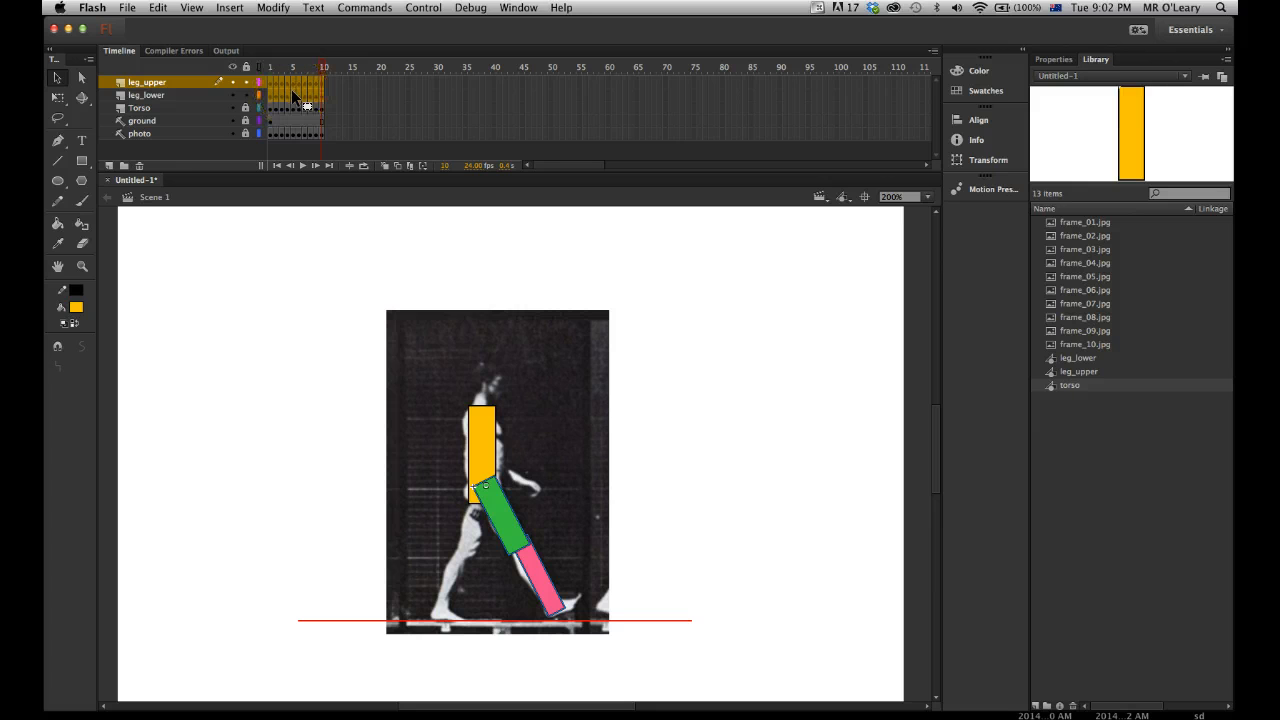
# Duplicate the leg_upper and leg_lower layers together with all their frames
pyautogui.click(186, 107)
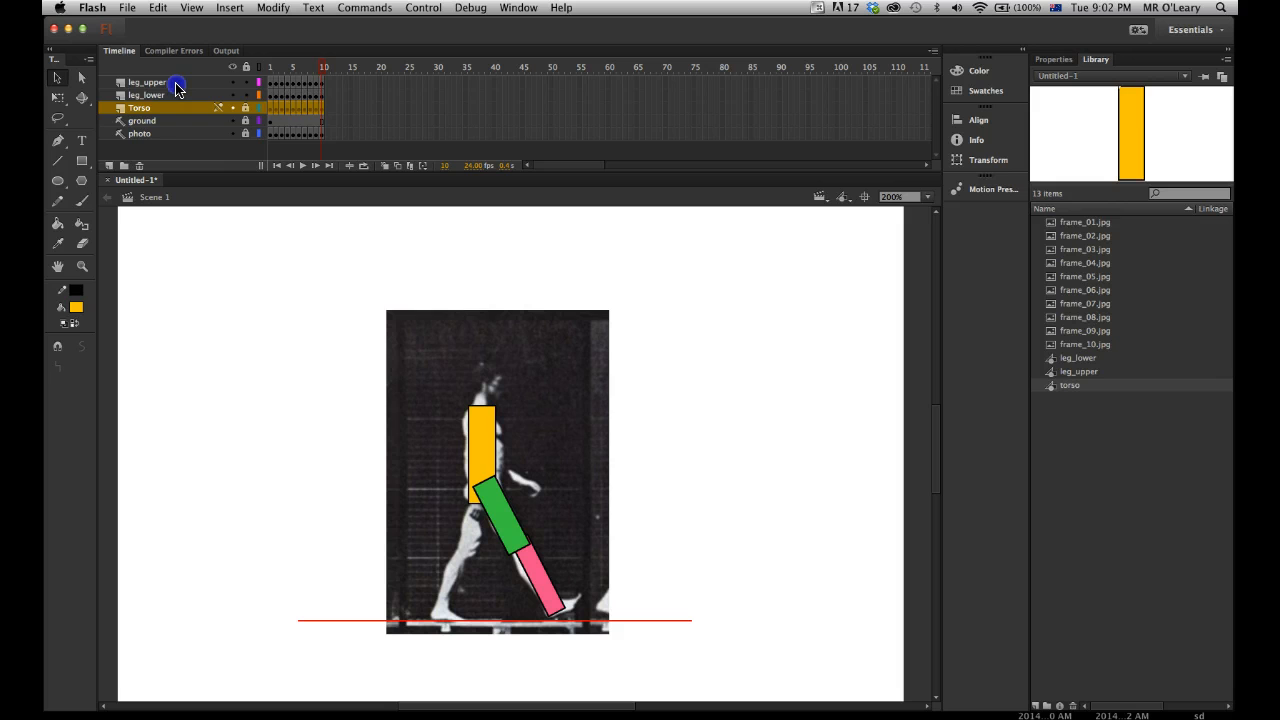
pyautogui.click(175, 85)
pyautogui.click(175, 88)
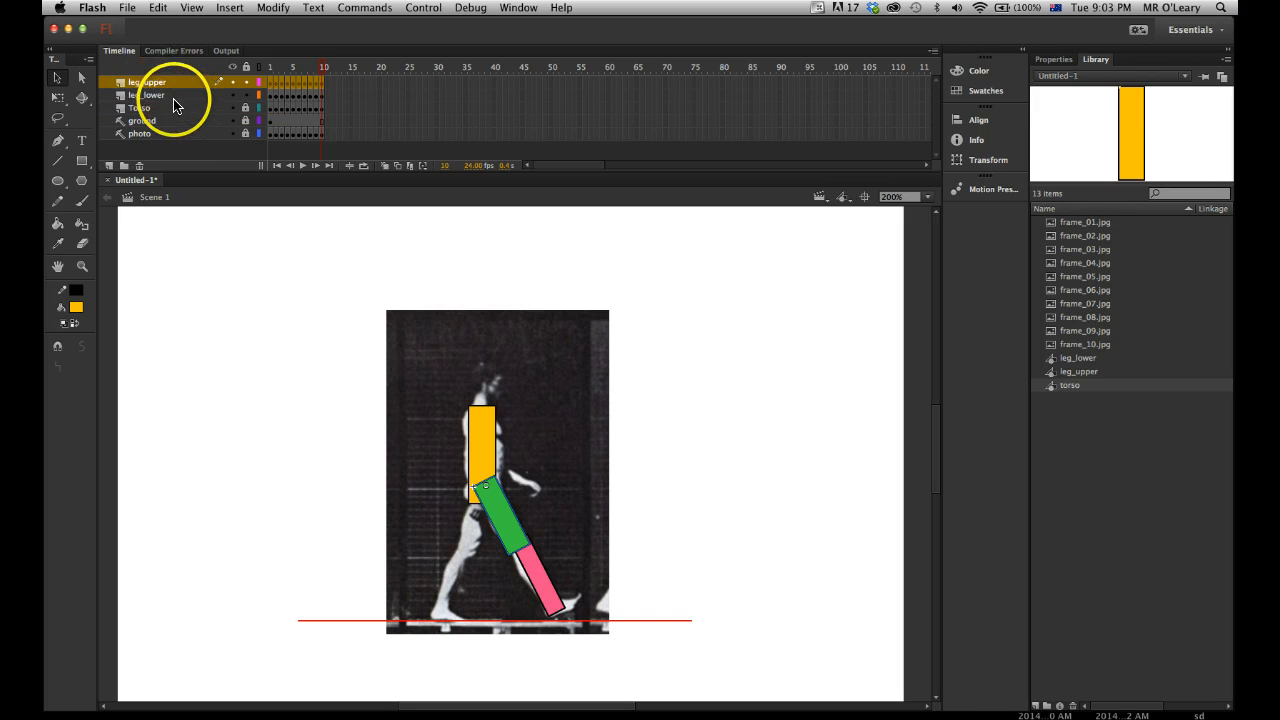
pyautogui.keyDown('shift'); pyautogui.click(170, 98); pyautogui.keyUp('shift')
pyautogui.moveTo(160, 88); pyautogui.dragTo(180, 90)
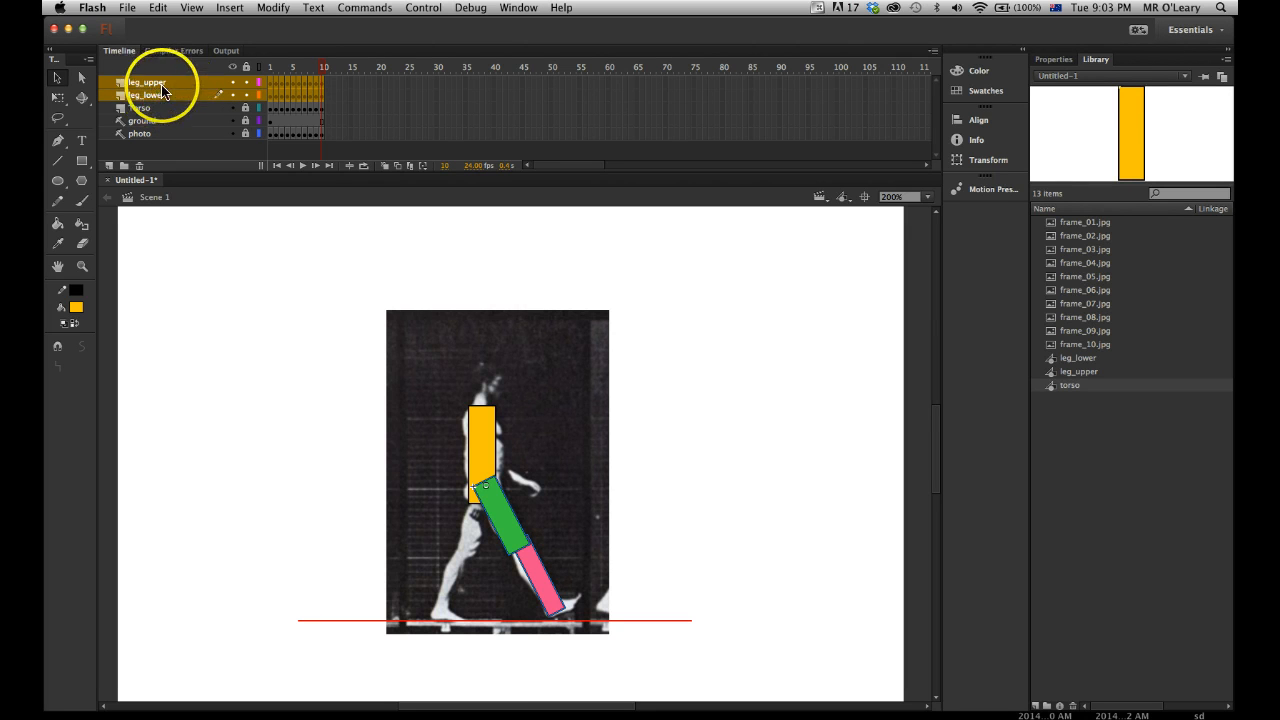
pyautogui.rightClick(177, 90)
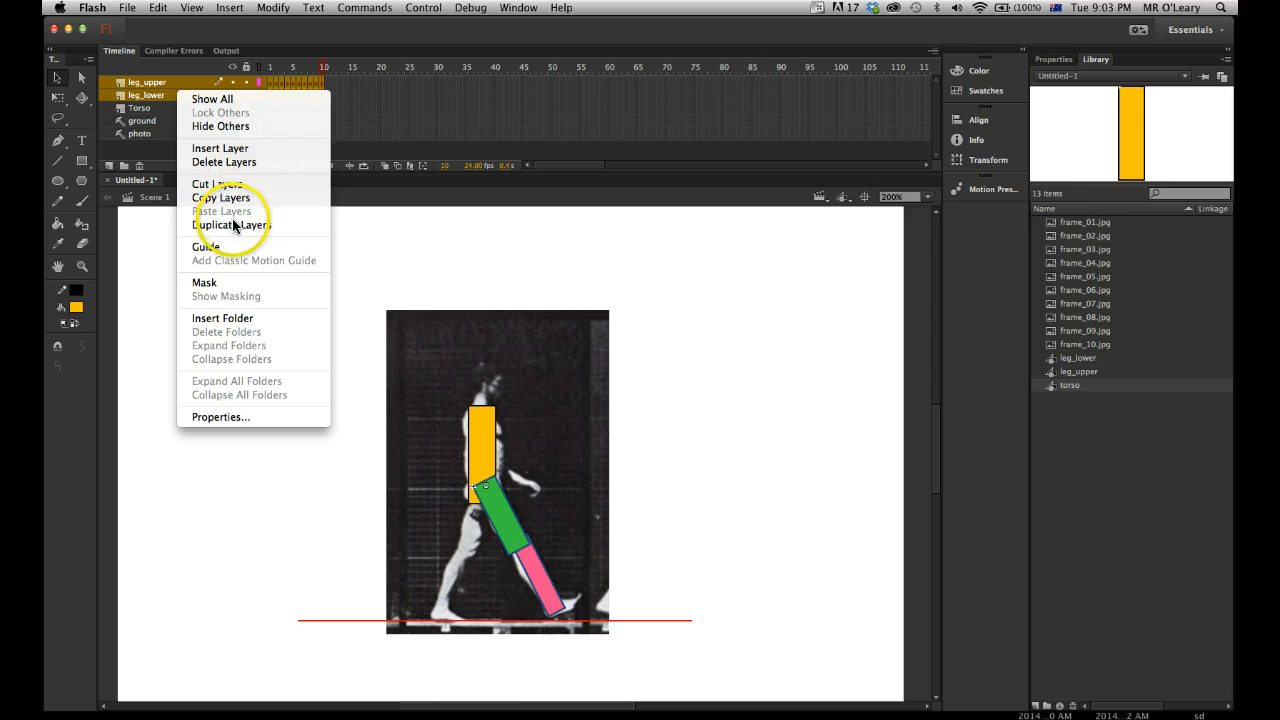
pyautogui.click(230, 224)
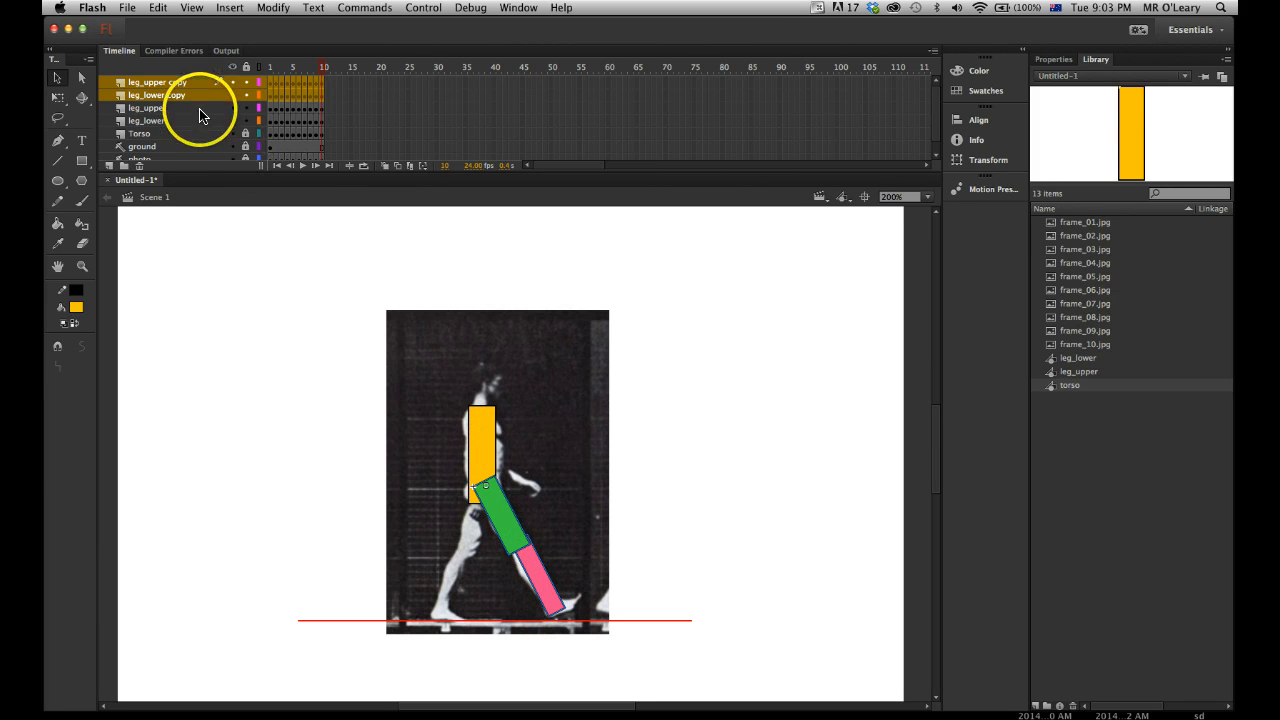
# Lock the original leg_upper and leg_lower layers and rename the leg_upper copy layer as leg_upper_Left
pyautogui.click(246, 121)
pyautogui.click(175, 82)
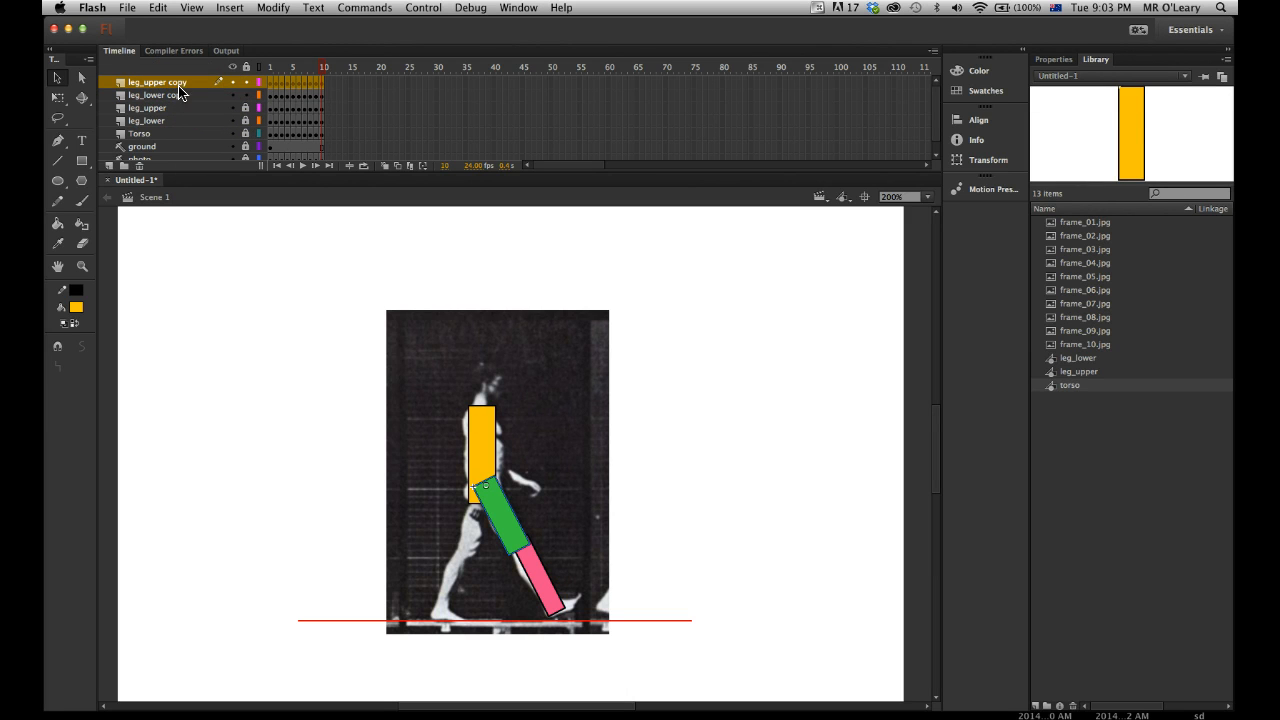
pyautogui.doubleClick(178, 84)
pyautogui.press('BackSpace')
pyautogui.press('BackSpace')
pyautogui.press('BackSpace')
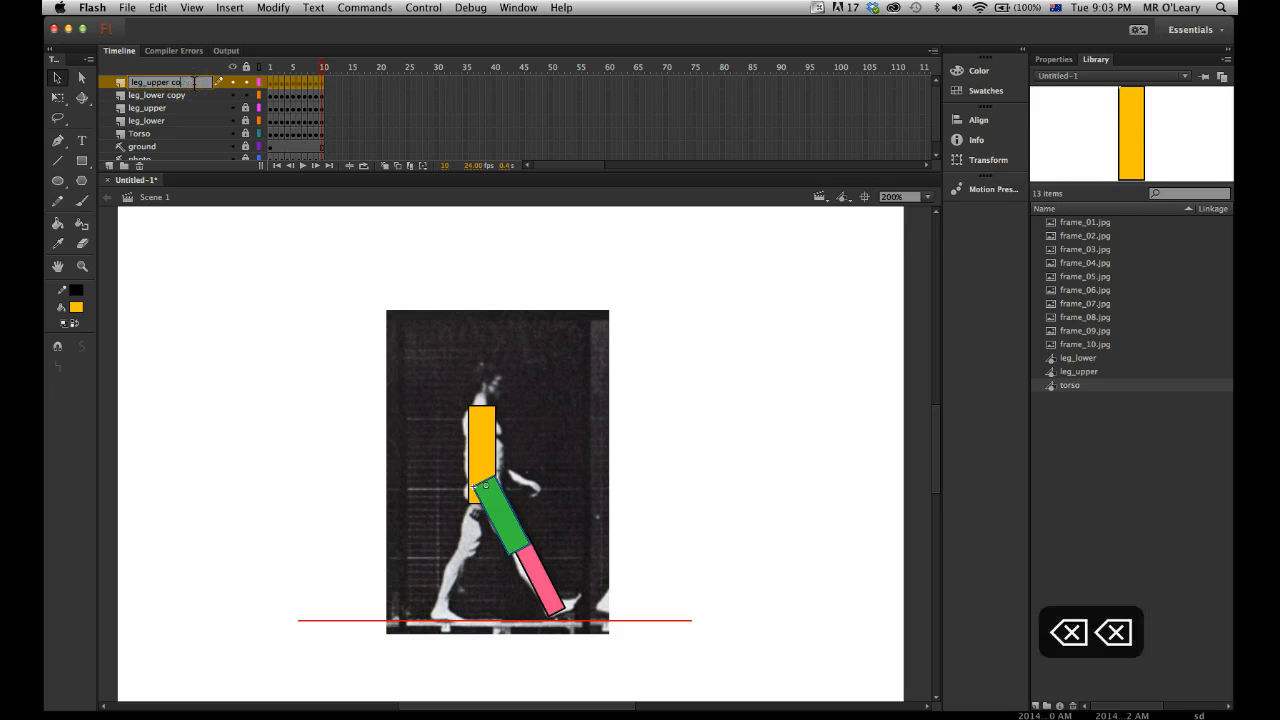
pyautogui.press('BackSpace')
pyautogui.press('BackSpace')
pyautogui.write('_Left')
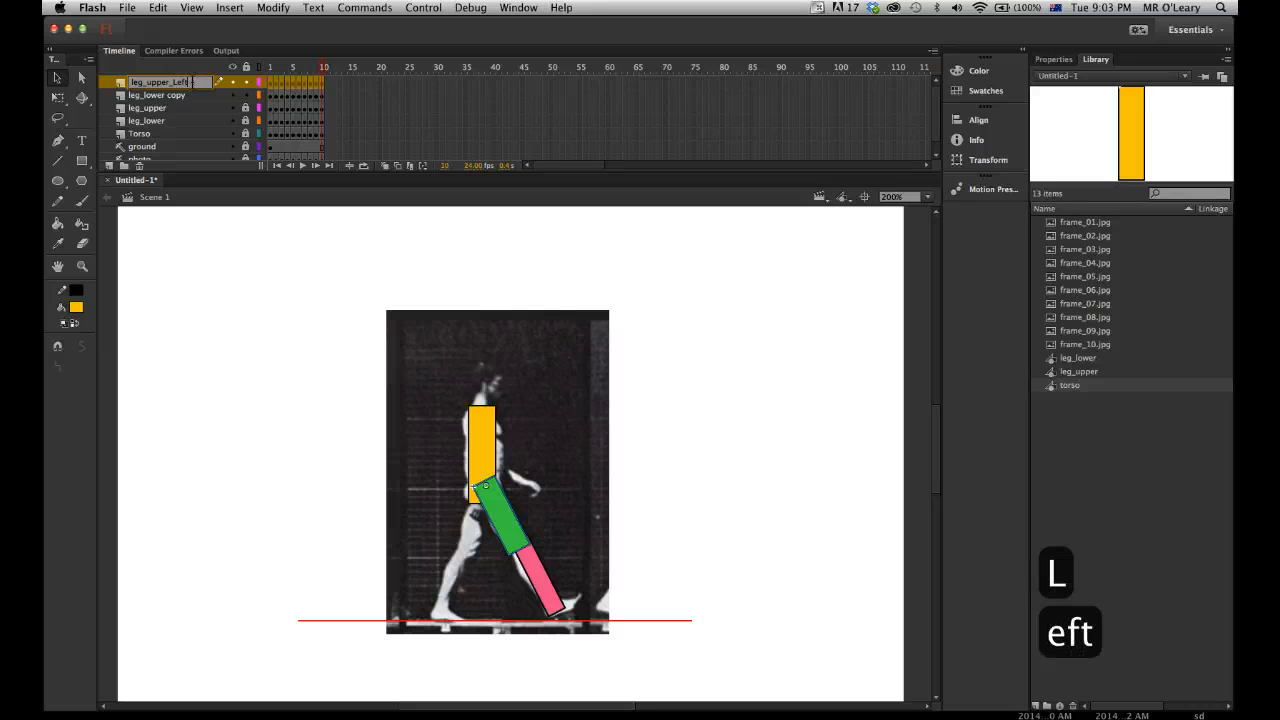
# Rename the leg_lower copy layer as leg_lower_Left
pyautogui.doubleClick(183, 96)
pyautogui.press('Right')
pyautogui.press('BackSpace')
pyautogui.press('BackSpace')
pyautogui.press('BackSpace')
pyautogui.press('BackSpace')
pyautogui.press('BackSpace')
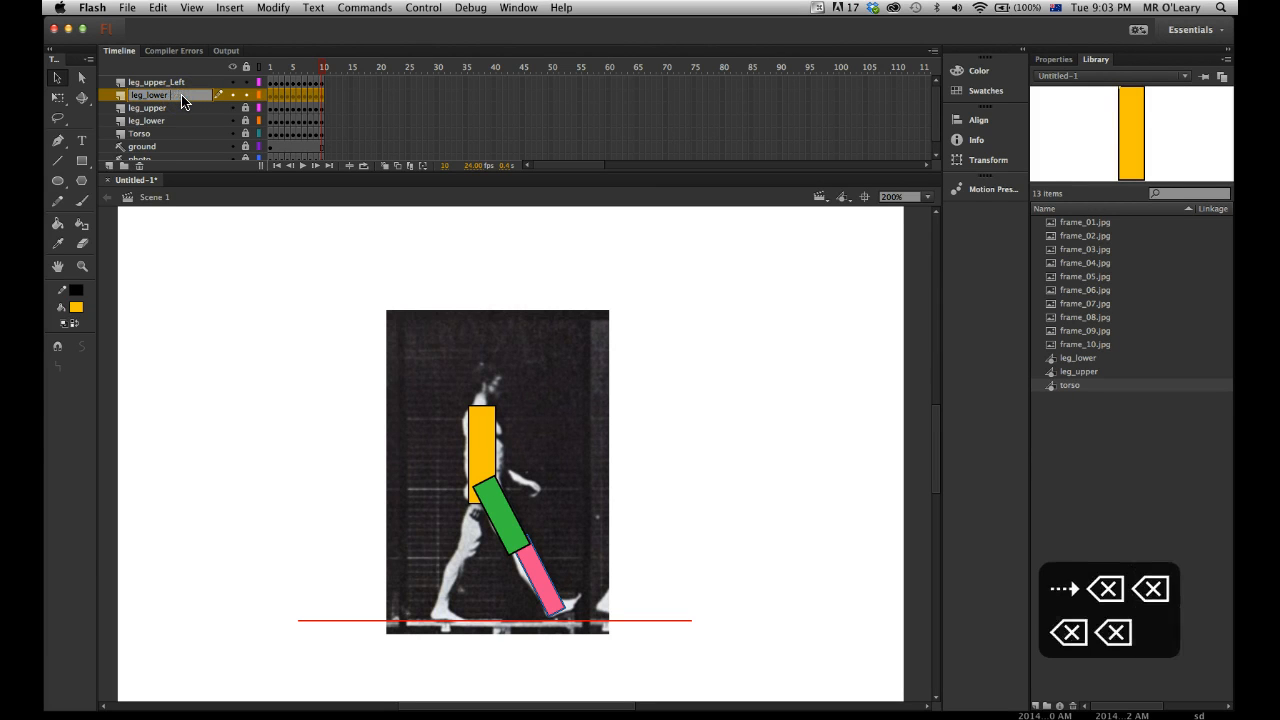
pyautogui.write('_Left')
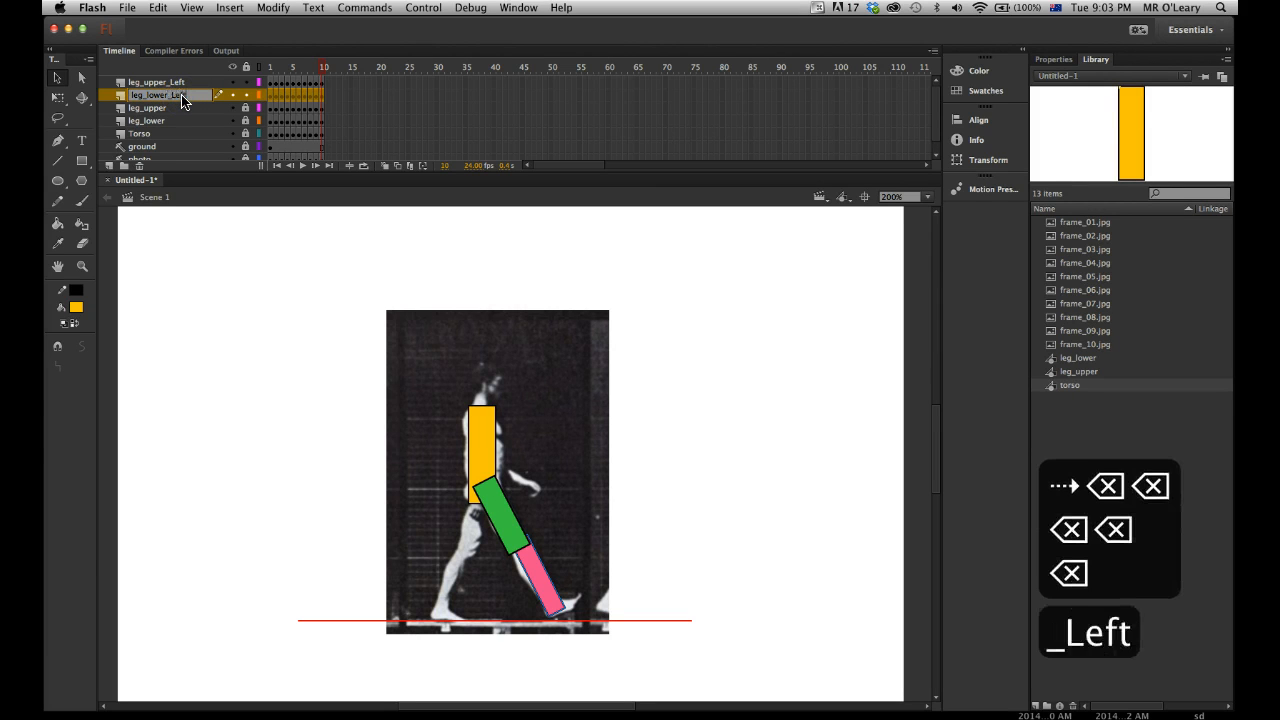
pyautogui.click(193, 120)
# Shift frames 1 to 10 of leg_upper_Left and leg_lower_Left five frames along so they run from frame 6 to 15
pyautogui.moveTo(268, 67); pyautogui.dragTo(282, 68)
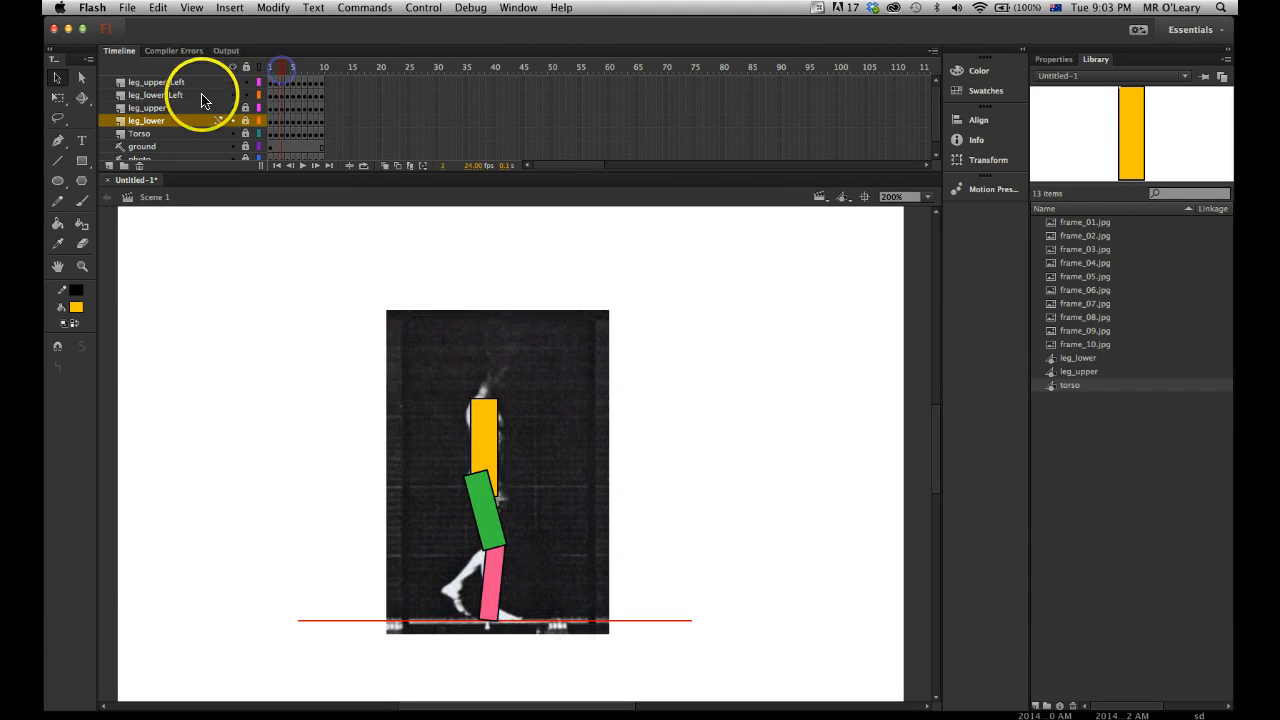
pyautogui.click(276, 67)
pyautogui.moveTo(270, 67)
pyautogui.mouseDown()
pyautogui.moveTo(305, 72)
pyautogui.moveTo(272, 70)
pyautogui.moveTo(278, 80)
pyautogui.mouseUp()
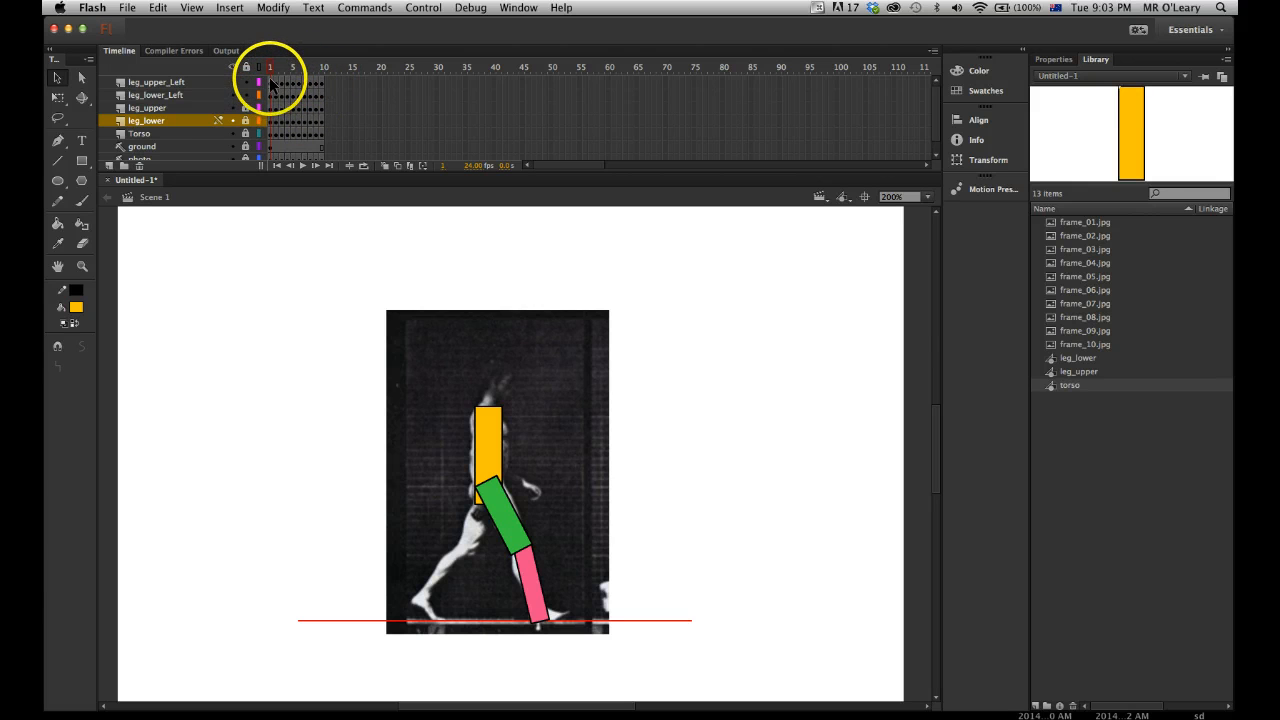
pyautogui.click(270, 82)
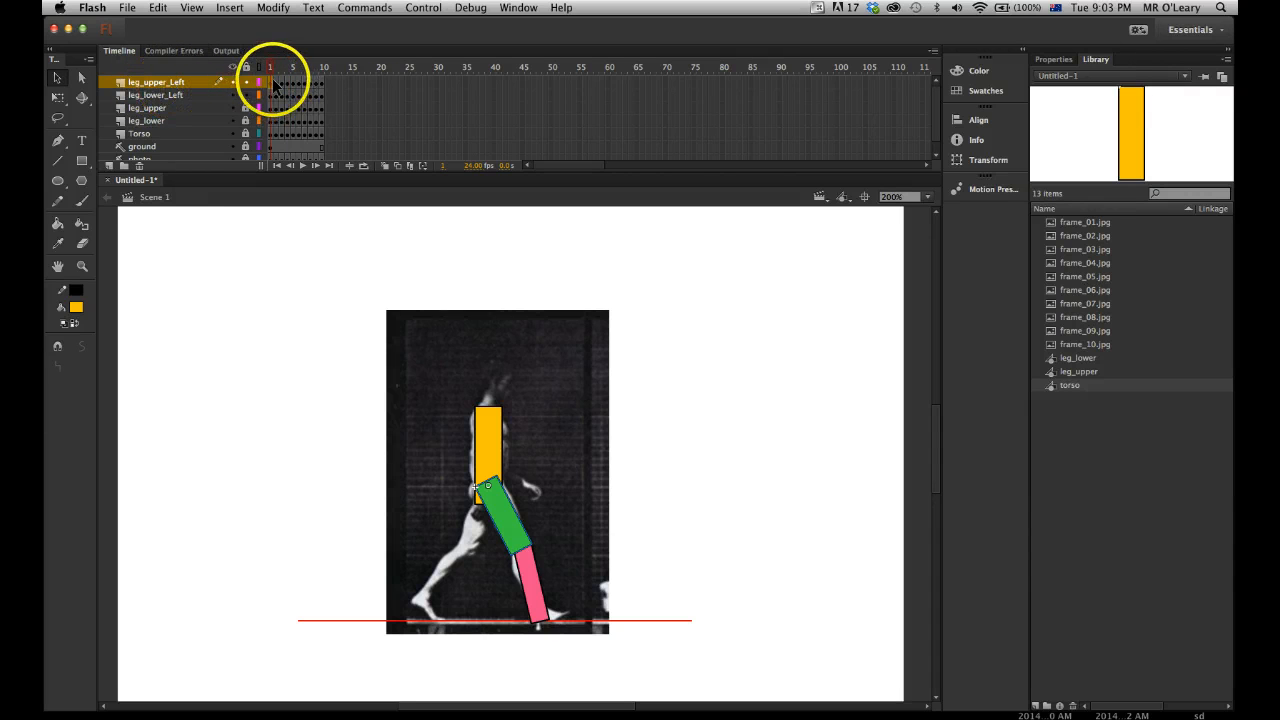
pyautogui.moveTo(277, 88); pyautogui.dragTo(321, 97)
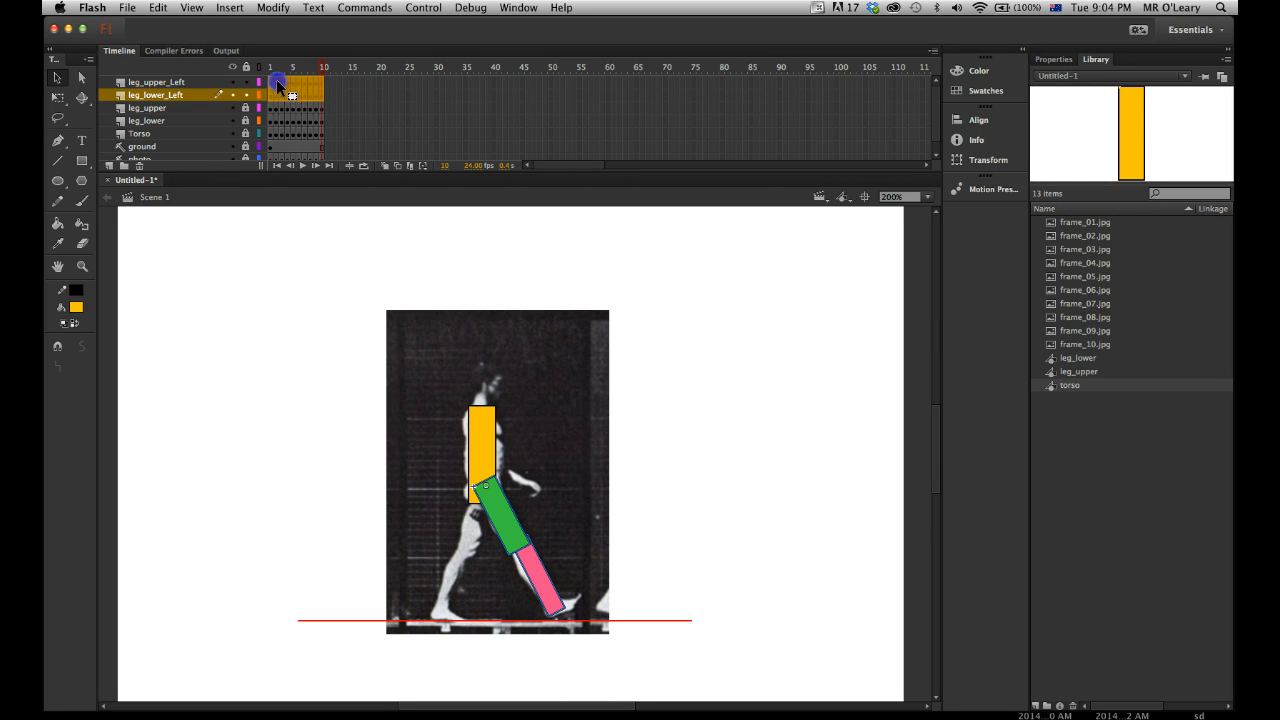
pyautogui.click(314, 80)
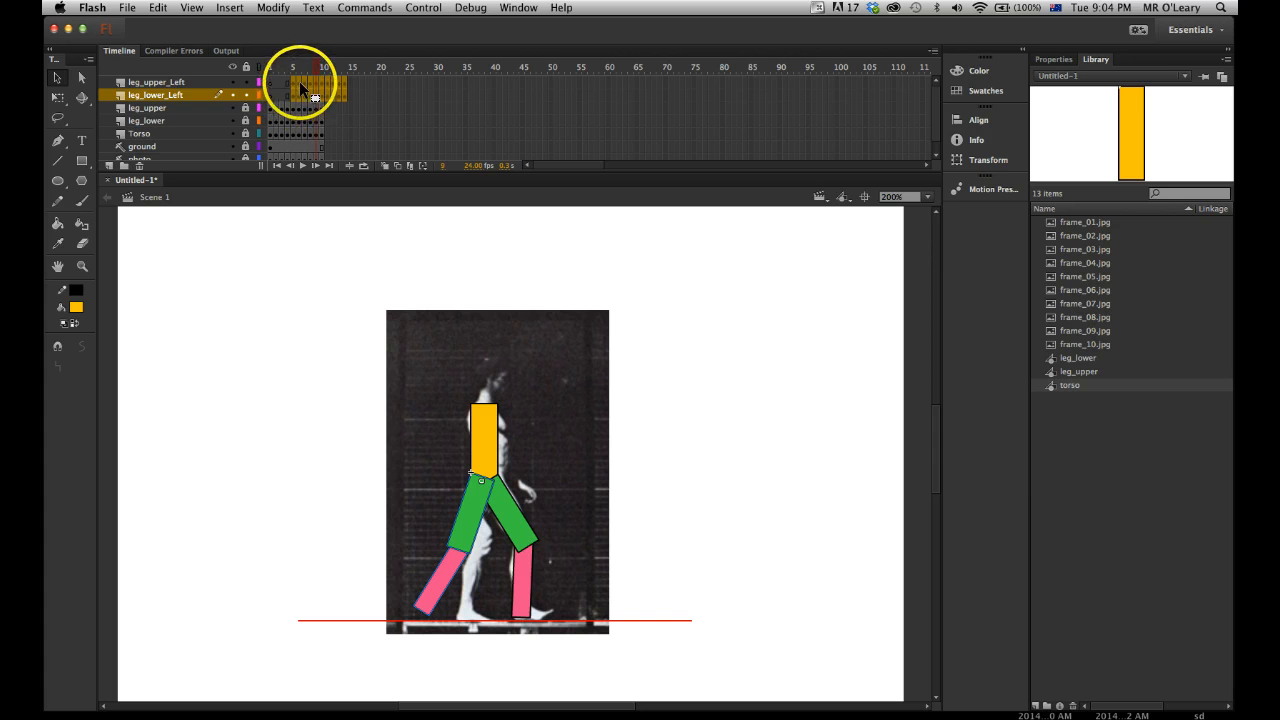
pyautogui.moveTo(296, 78); pyautogui.dragTo(302, 79)
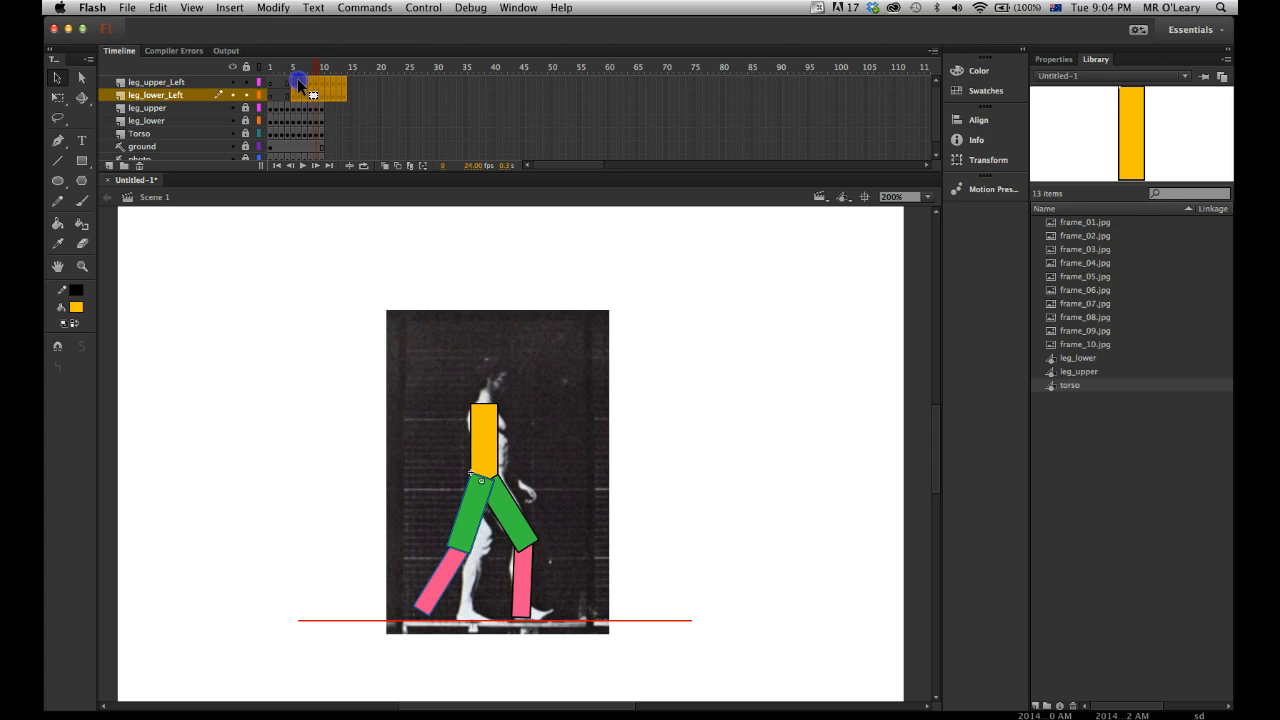
pyautogui.click(300, 68)
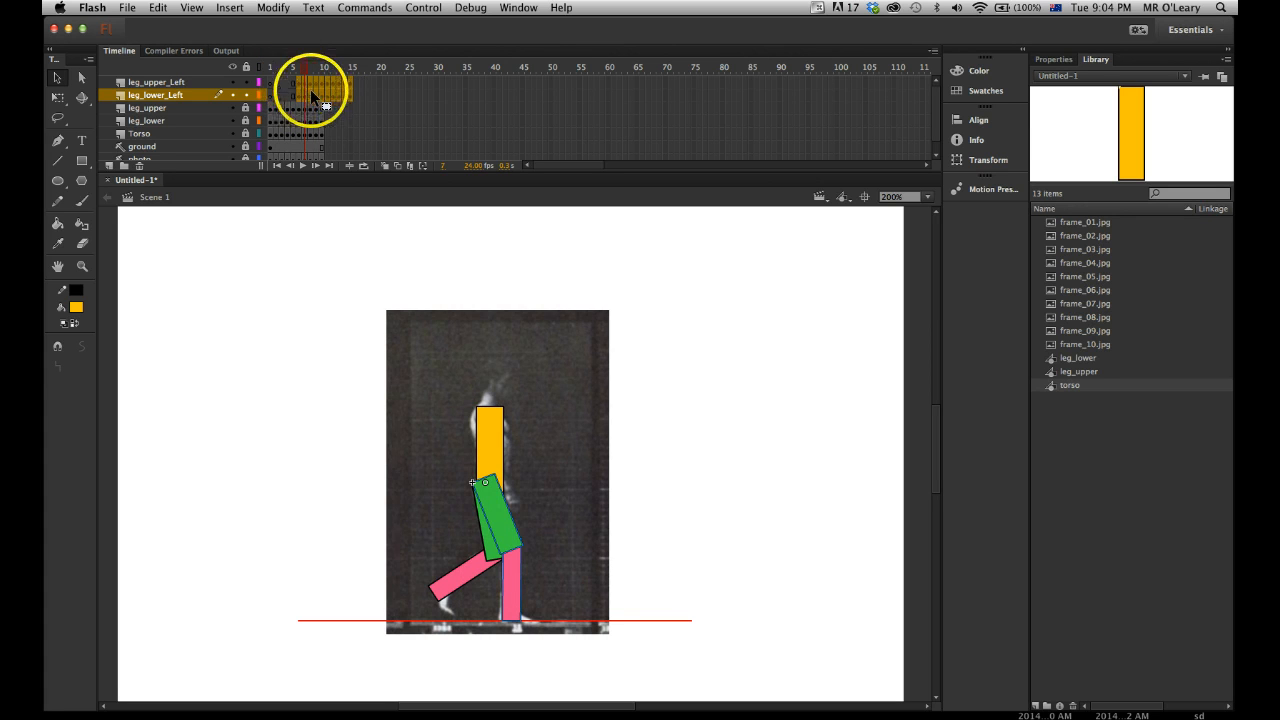
# Move the overhanging frames 11 to 15 of leg_upper_Left and leg_lower_Left back to frames 1 to 5
pyautogui.click(333, 108)
pyautogui.moveTo(320, 69)
pyautogui.mouseDown()
pyautogui.moveTo(347, 69)
pyautogui.moveTo(266, 70)
pyautogui.moveTo(349, 69)
pyautogui.moveTo(300, 70)
pyautogui.moveTo(323, 68)
pyautogui.mouseUp()
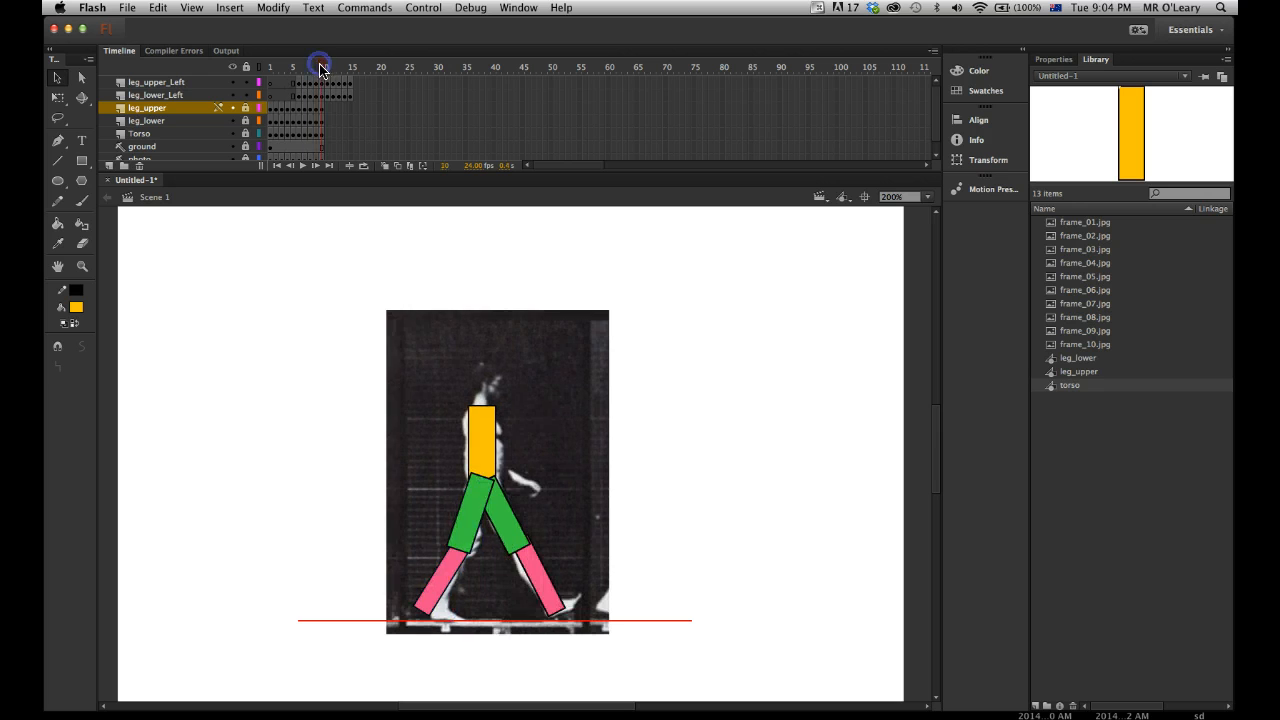
pyautogui.click(325, 112)
pyautogui.moveTo(325, 117); pyautogui.dragTo(328, 84)
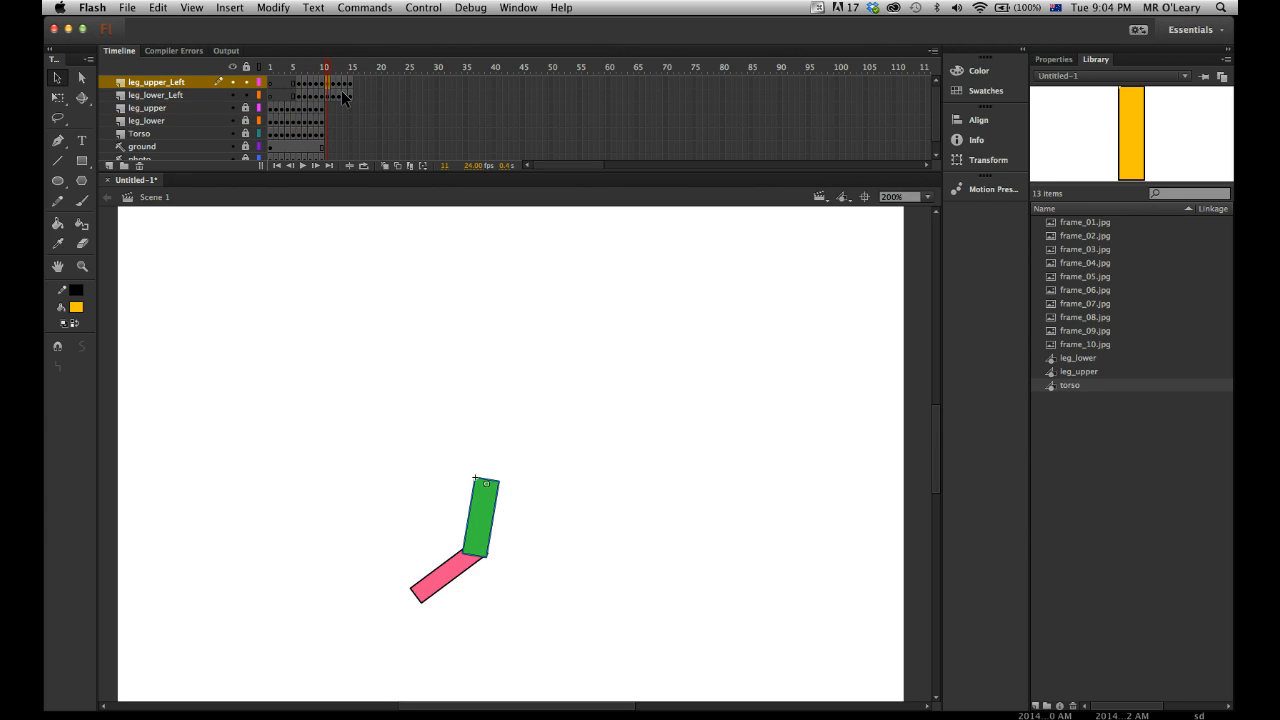
pyautogui.keyDown('shift'); pyautogui.click(349, 93); pyautogui.keyUp('shift')
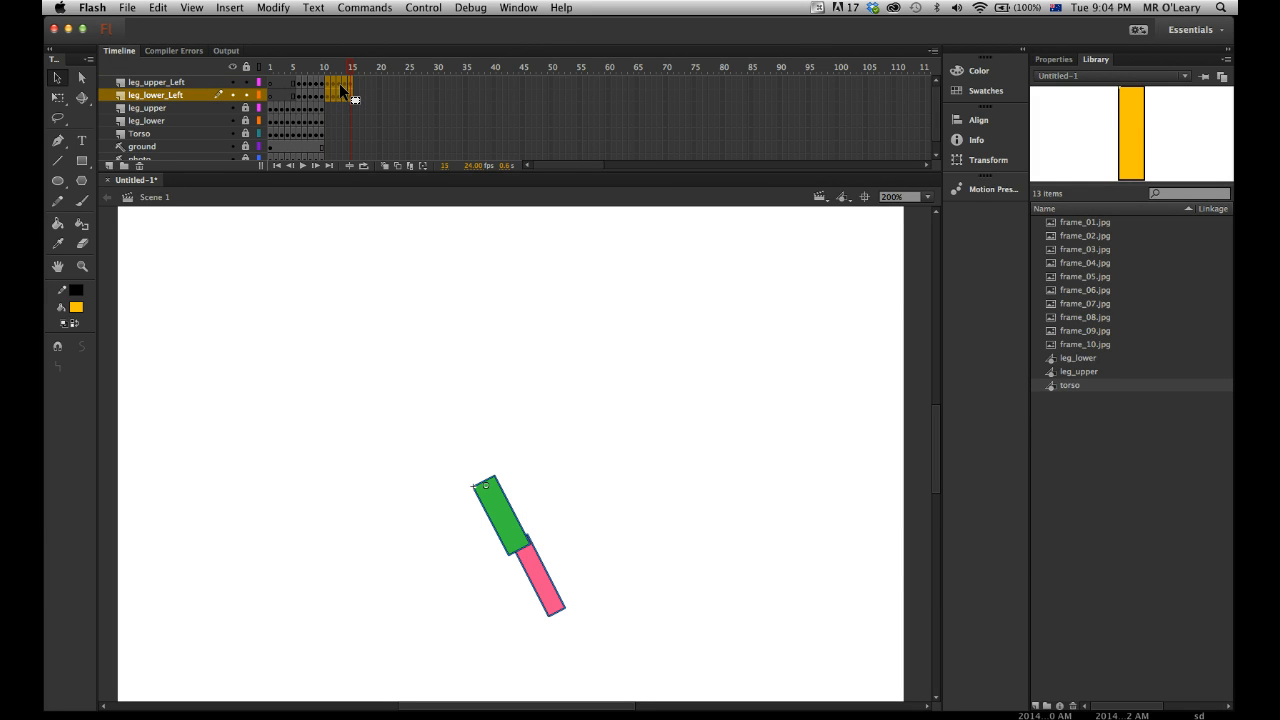
pyautogui.click(274, 81)
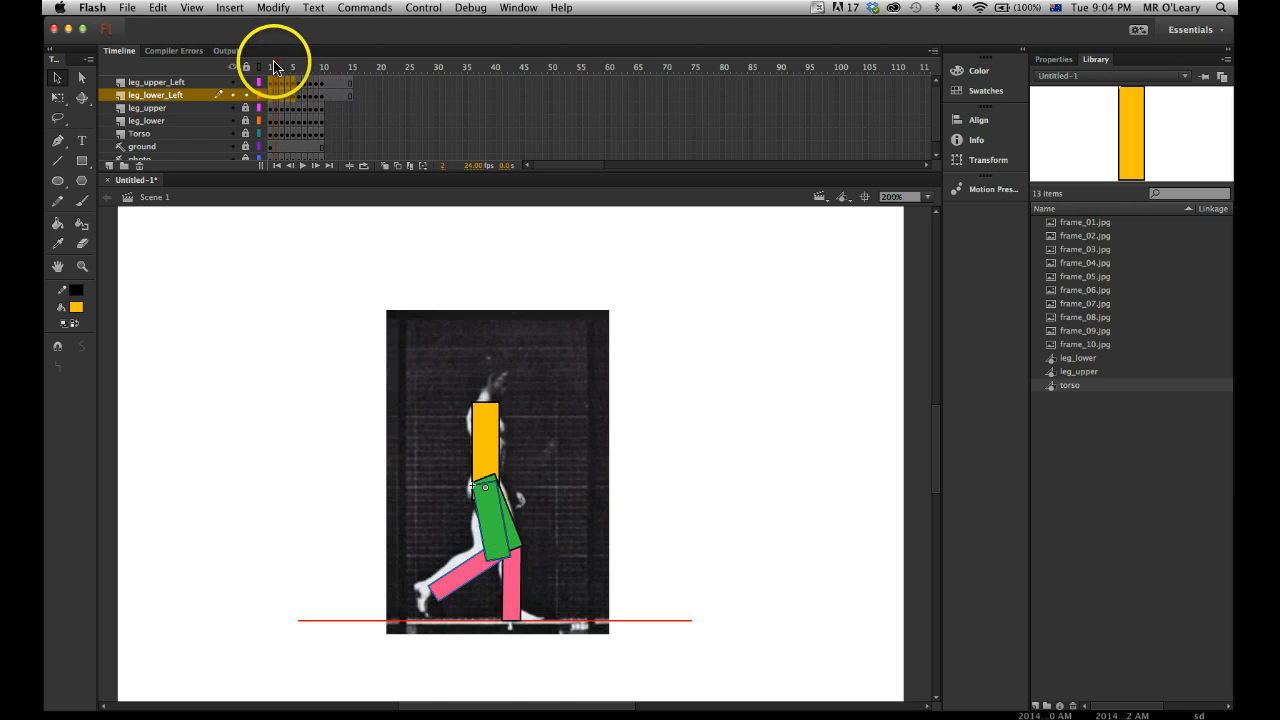
# Remove the leftover frames 11 to 15 from leg_upper_Left and leg_lower_Left so both layers end at frame 10
pyautogui.click(266, 67)
pyautogui.moveTo(266, 67); pyautogui.dragTo(334, 70)
pyautogui.click(326, 68)
pyautogui.click(327, 69)
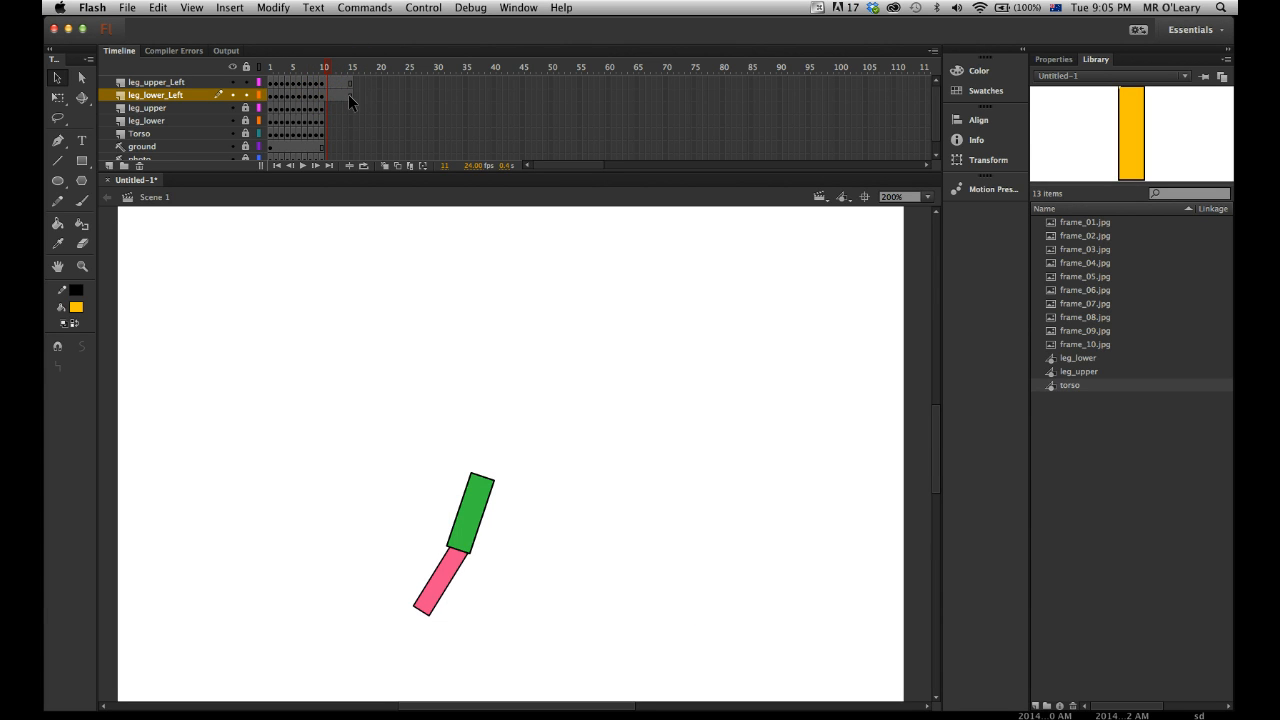
pyautogui.click(349, 94)
pyautogui.click(333, 94)
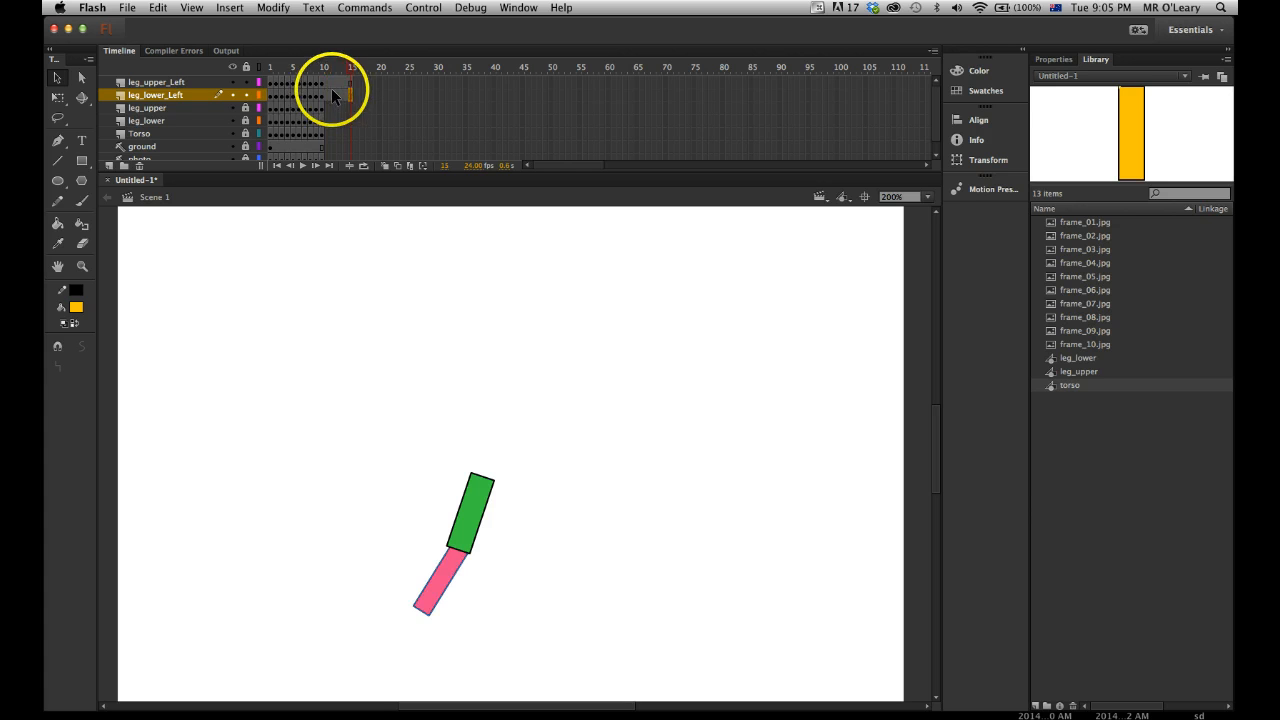
pyautogui.keyDown('shift'); pyautogui.click(326, 79); pyautogui.keyUp('shift')
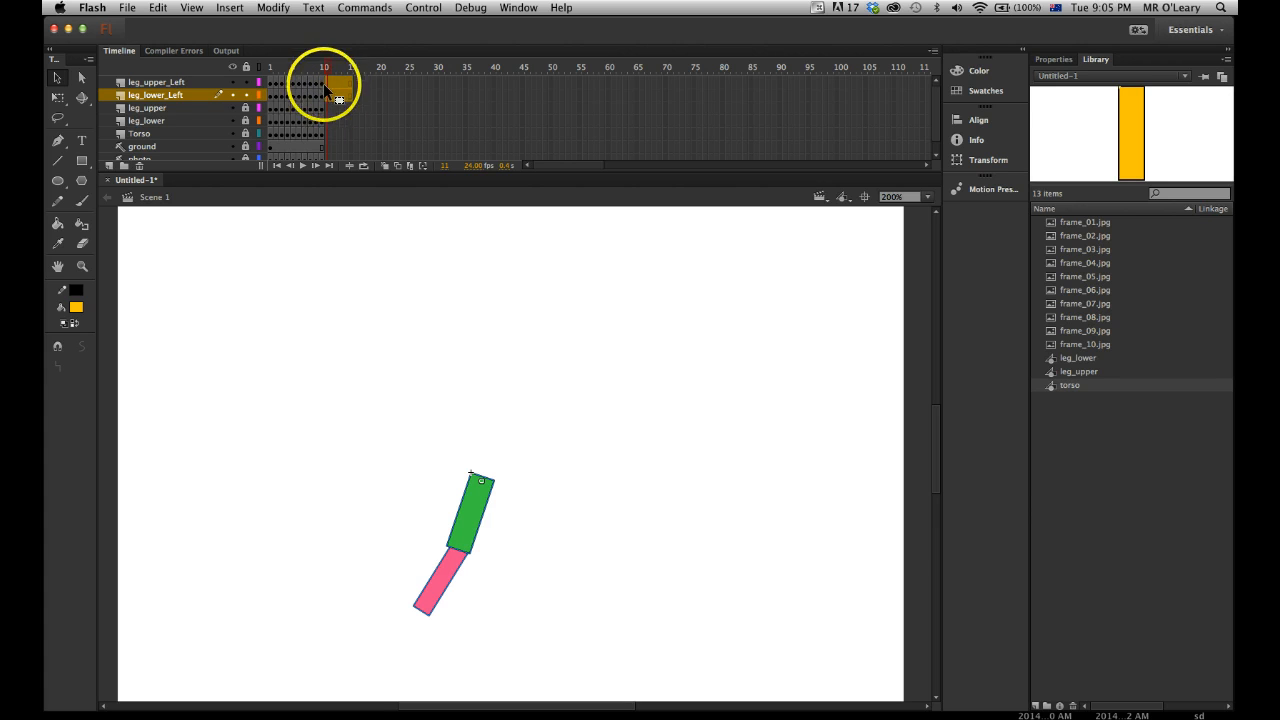
pyautogui.rightClick(336, 86)
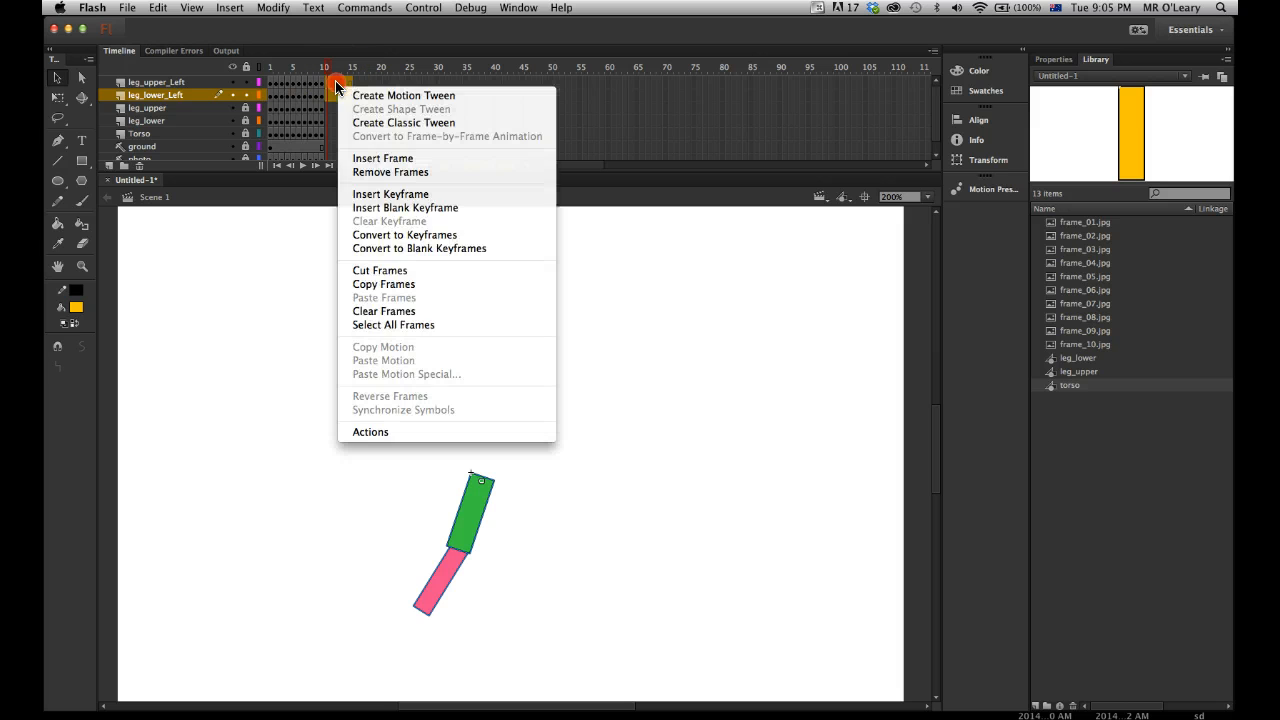
pyautogui.click(354, 172)
# Return to frame 1 and play the animation to review the motion of both legs
pyautogui.moveTo(318, 66); pyautogui.dragTo(268, 80)
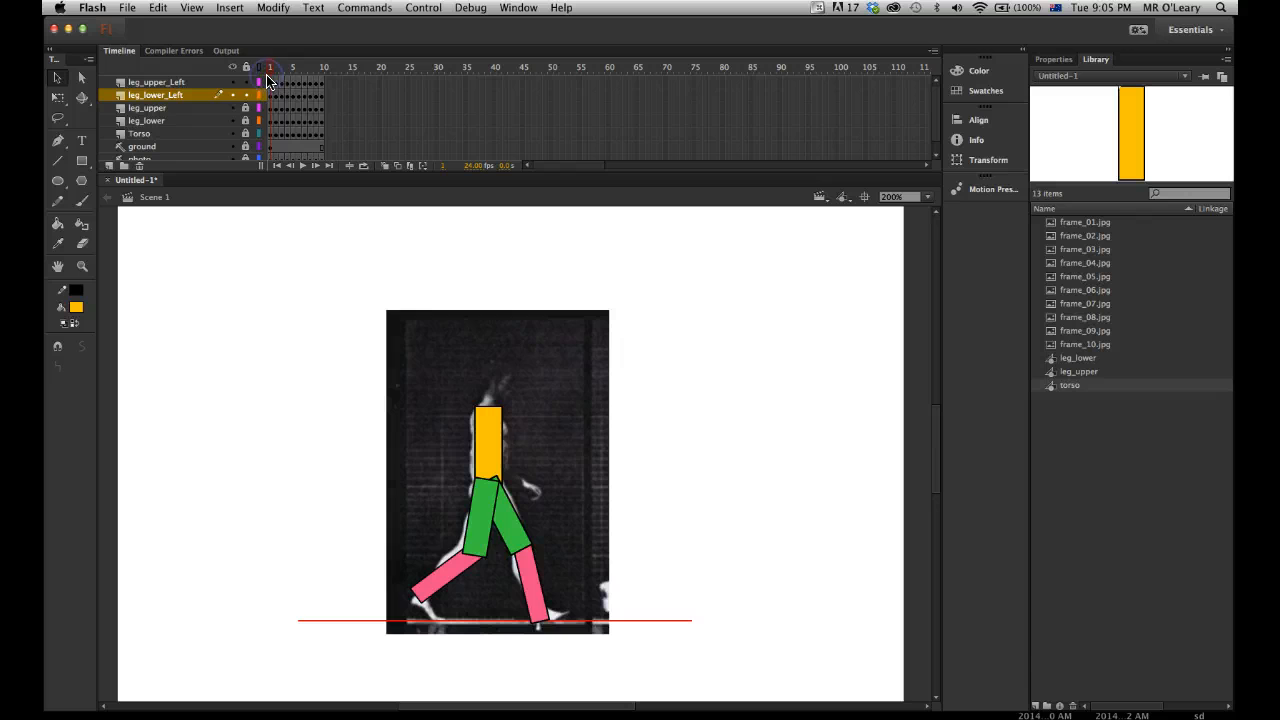
pyautogui.press('Return')
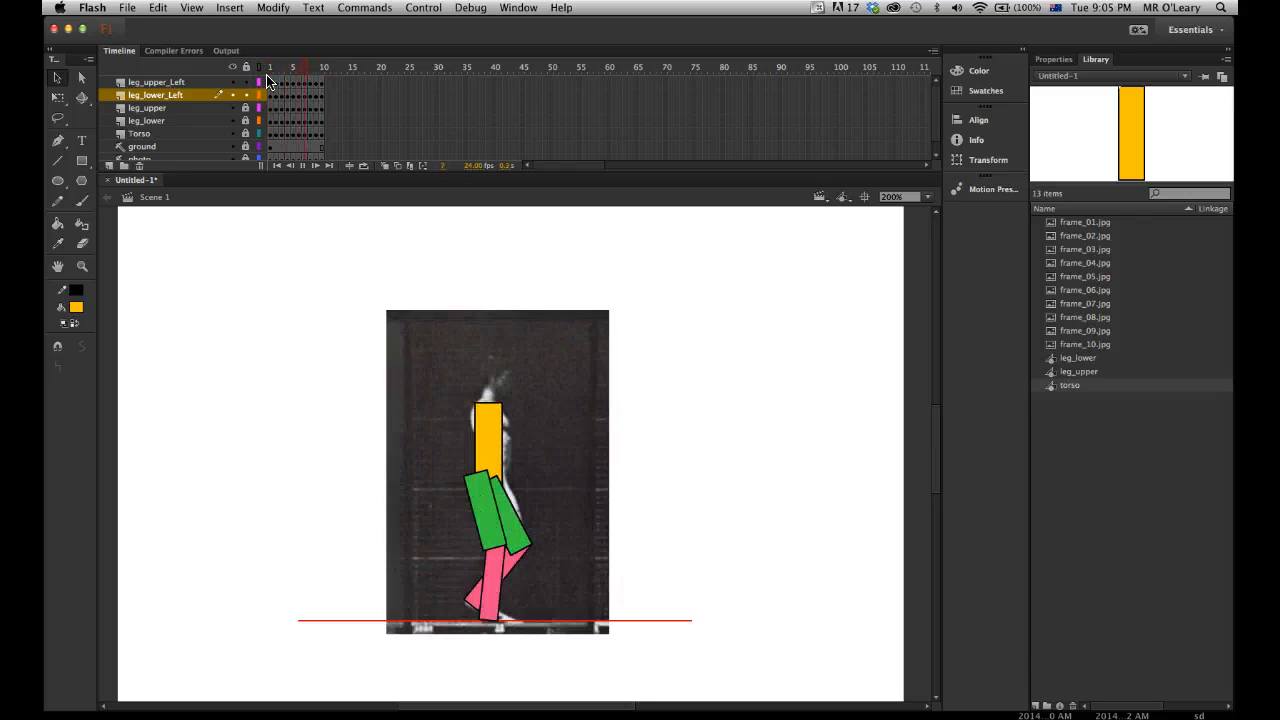
# Stop playback and move the leg_upper_Left and leg_lower_Left layers below the Torso layer
pyautogui.press('Return')
pyautogui.click(285, 69)
pyautogui.moveTo(285, 69); pyautogui.dragTo(289, 69)
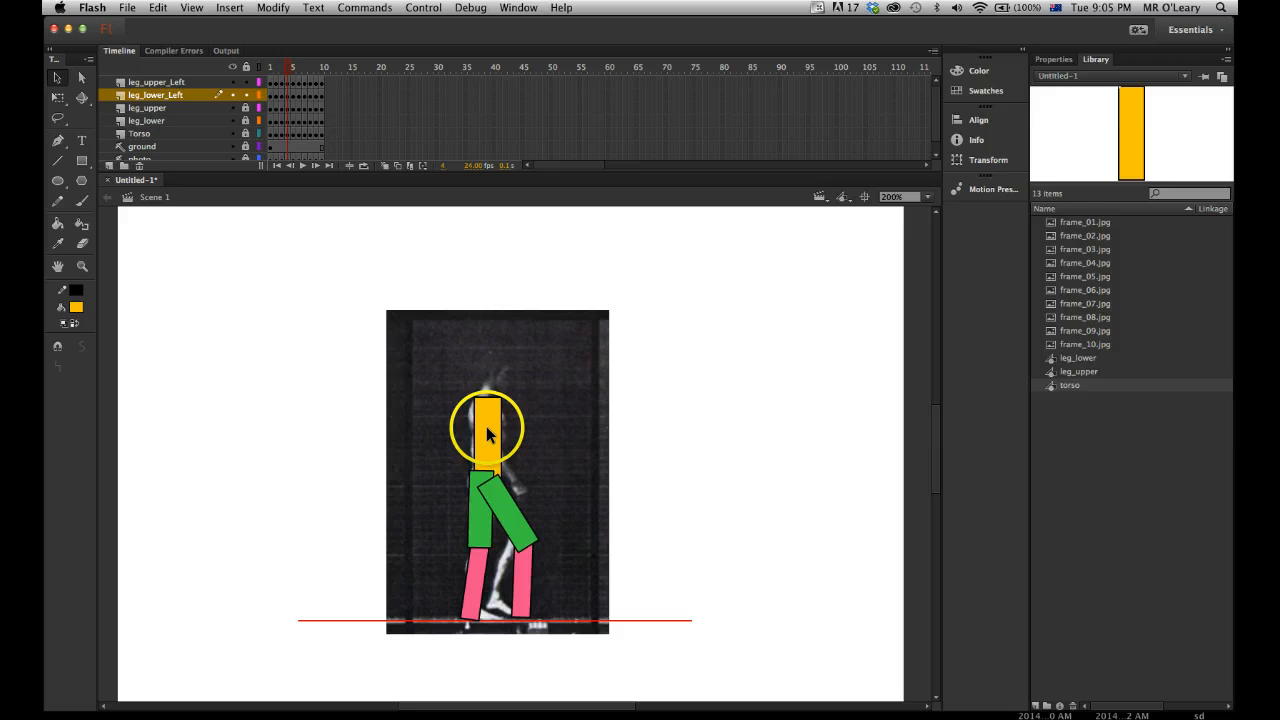
pyautogui.click(159, 80)
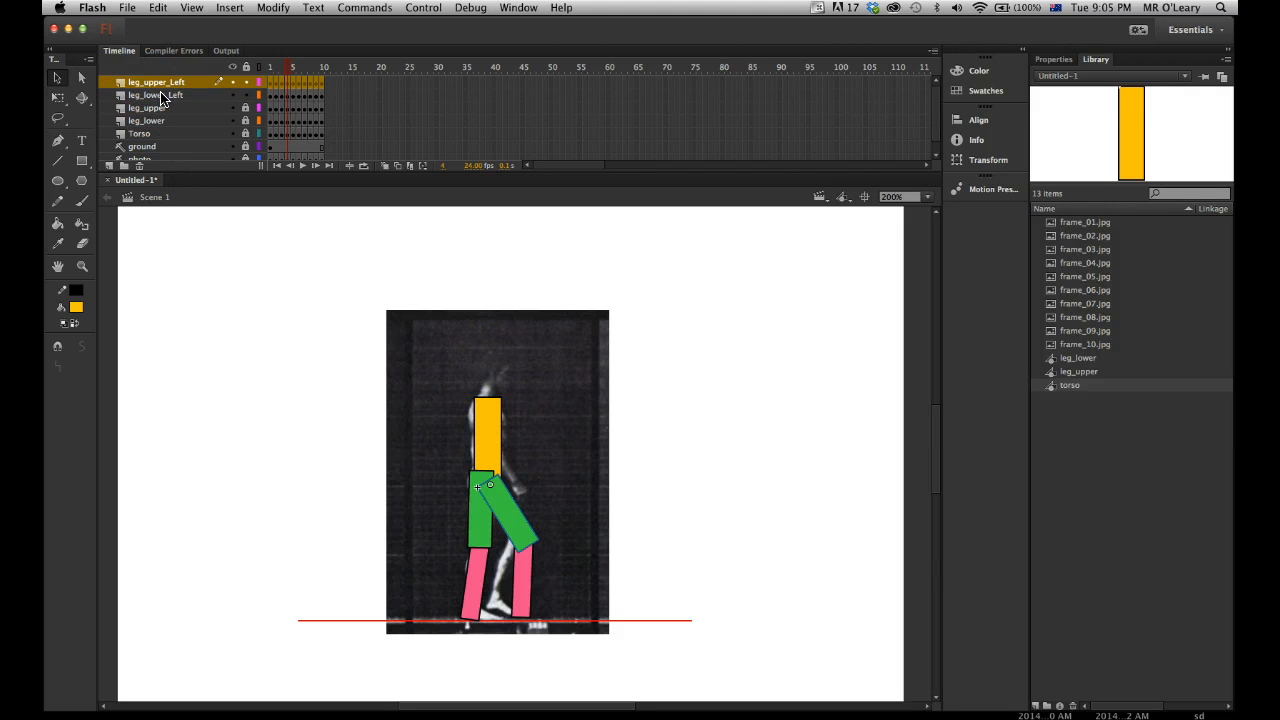
pyautogui.keyDown('shift'); pyautogui.click(160, 95); pyautogui.keyUp('shift')
pyautogui.moveTo(161, 91); pyautogui.dragTo(157, 140)
# Return to frame 1, test the movie to review the new layer stacking, and close the preview
pyautogui.moveTo(287, 67); pyautogui.dragTo(241, 80)
pyautogui.press('super+Return')
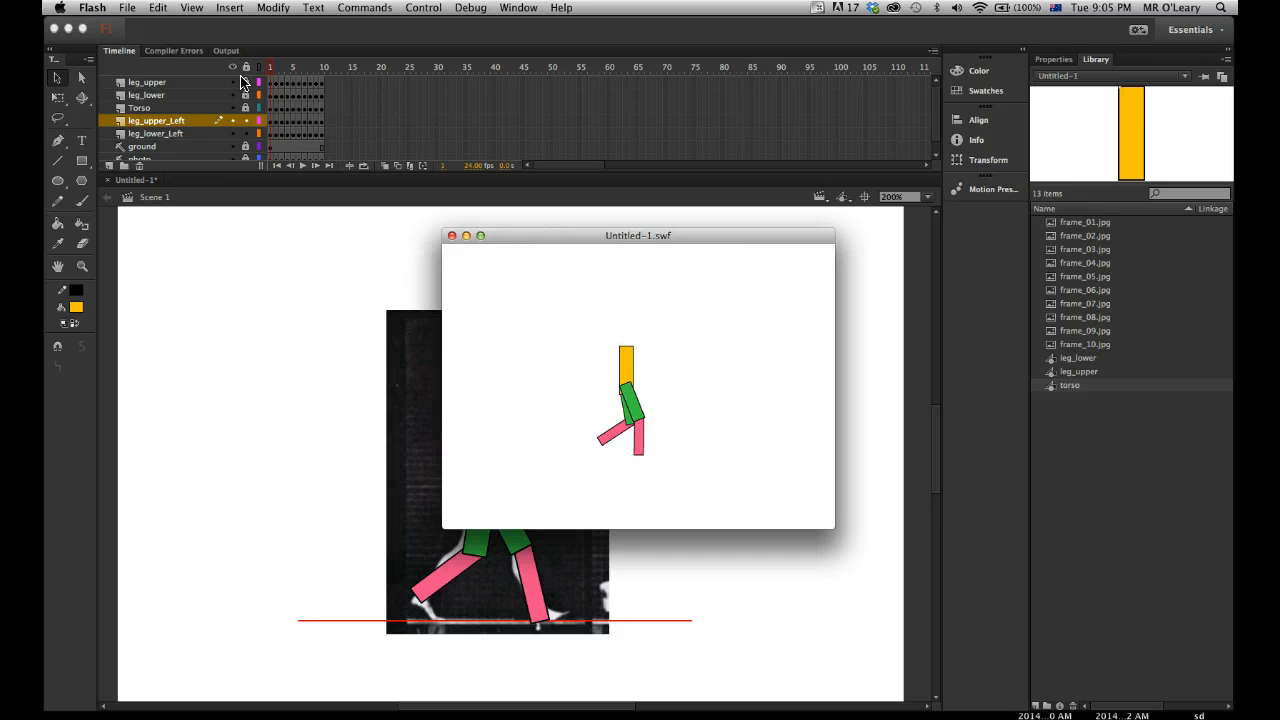
pyautogui.click(451, 235)
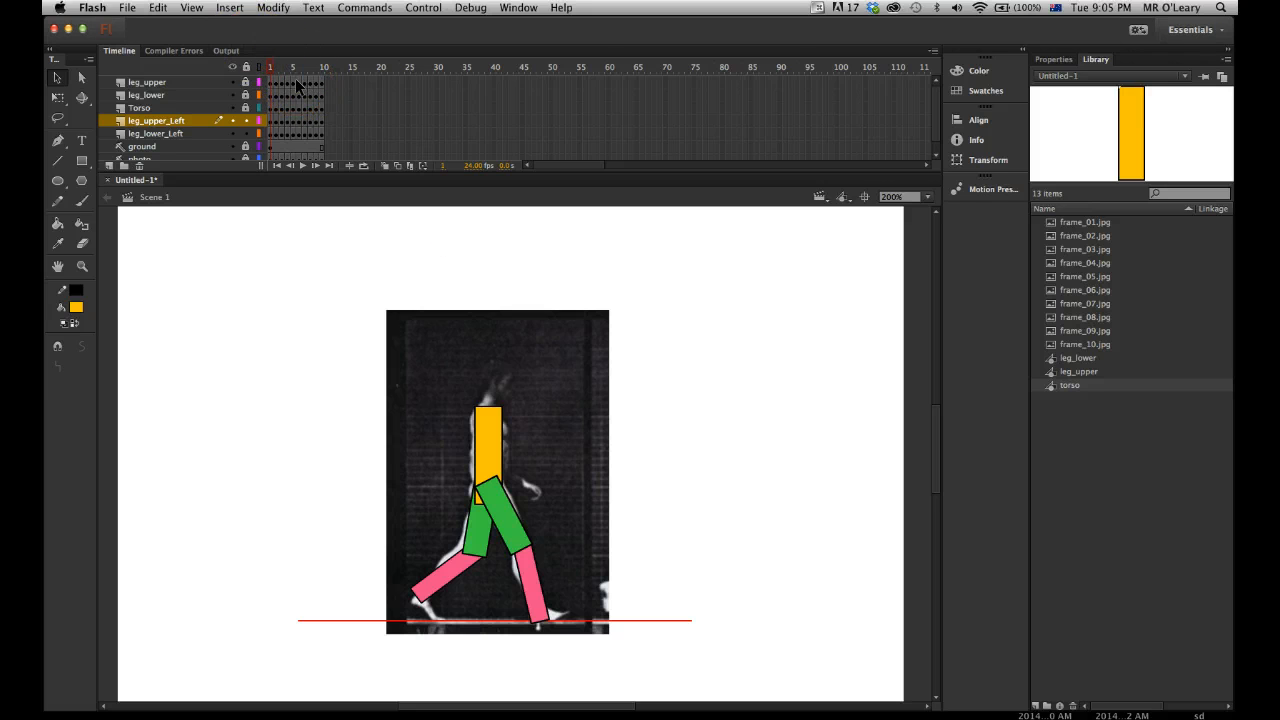
# Unlock the leg_upper, leg_lower and Torso layers and insert one extra frame after frame 1 across all layers
pyautogui.click(245, 120)
pyautogui.moveTo(245, 121); pyautogui.dragTo(240, 80)
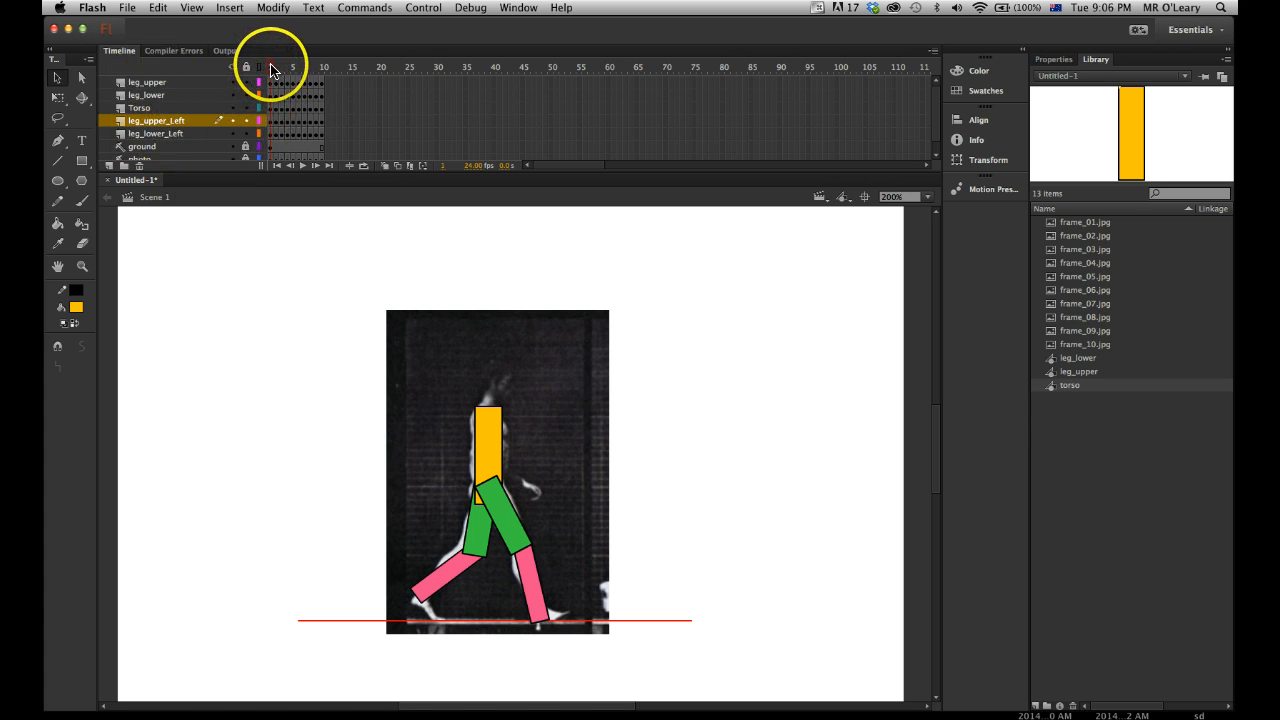
pyautogui.moveTo(270, 68)
pyautogui.mouseDown()
pyautogui.moveTo(312, 68)
pyautogui.moveTo(268, 70)
pyautogui.mouseUp()
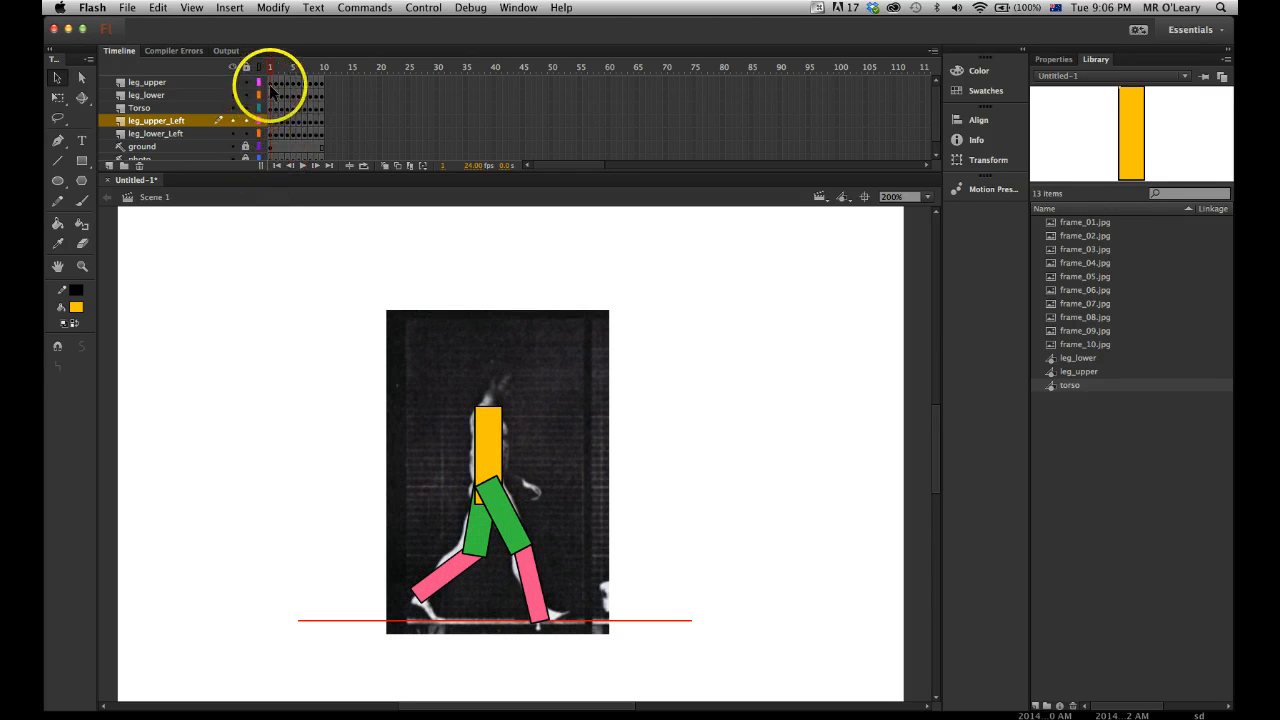
pyautogui.moveTo(270, 68)
pyautogui.mouseDown()
pyautogui.moveTo(286, 68)
pyautogui.moveTo(268, 70)
pyautogui.mouseUp()
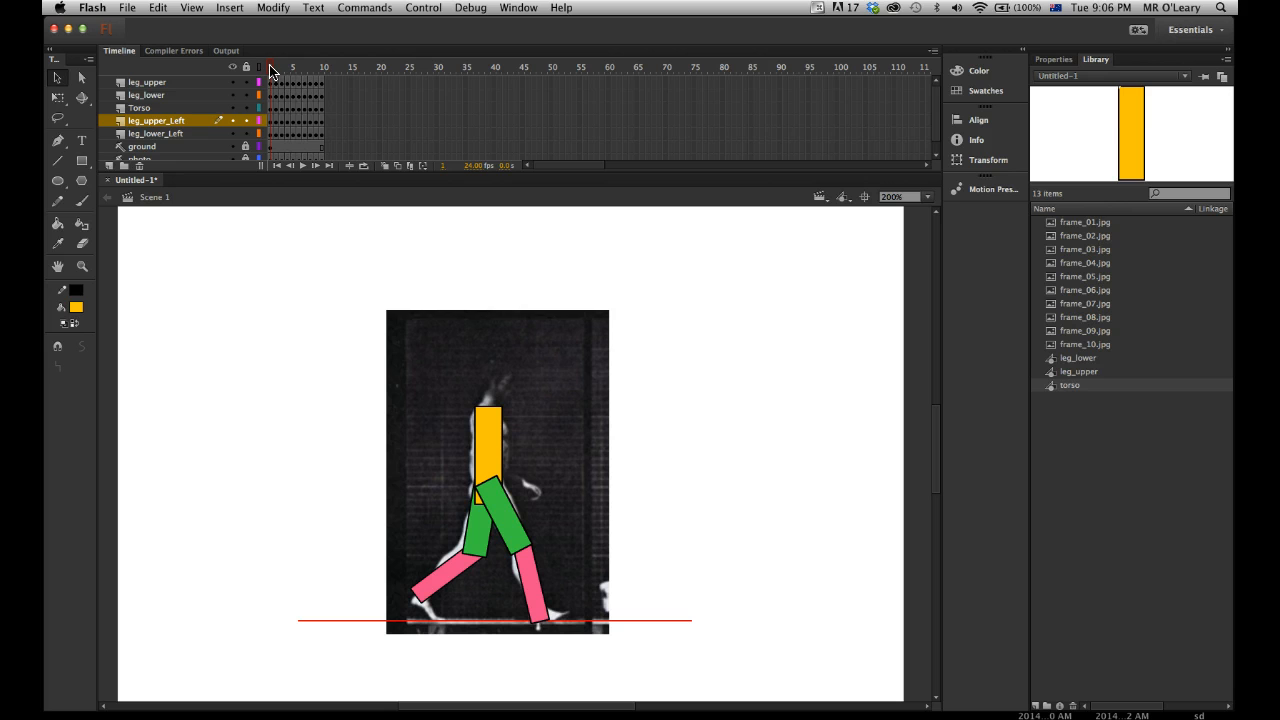
pyautogui.press('F5')
# Step back and forth between frames 1 and 2 to examine how the first pose is held
pyautogui.click(271, 80)
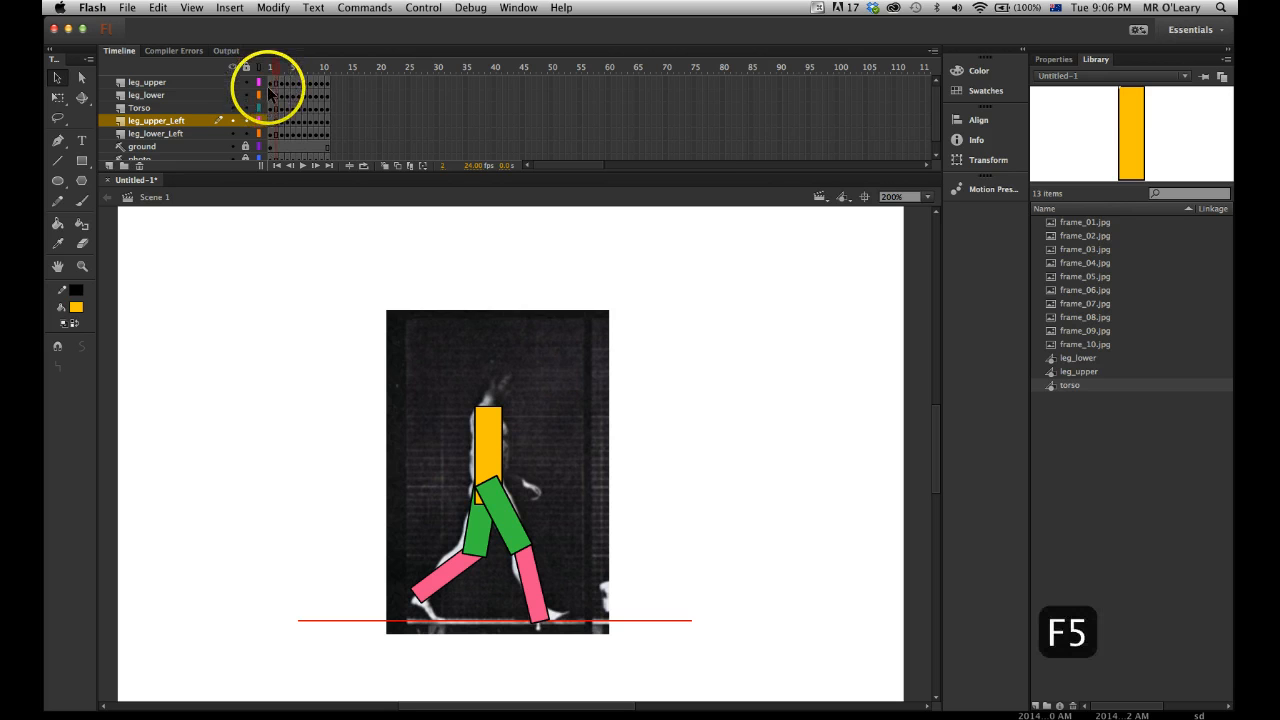
pyautogui.click(272, 70)
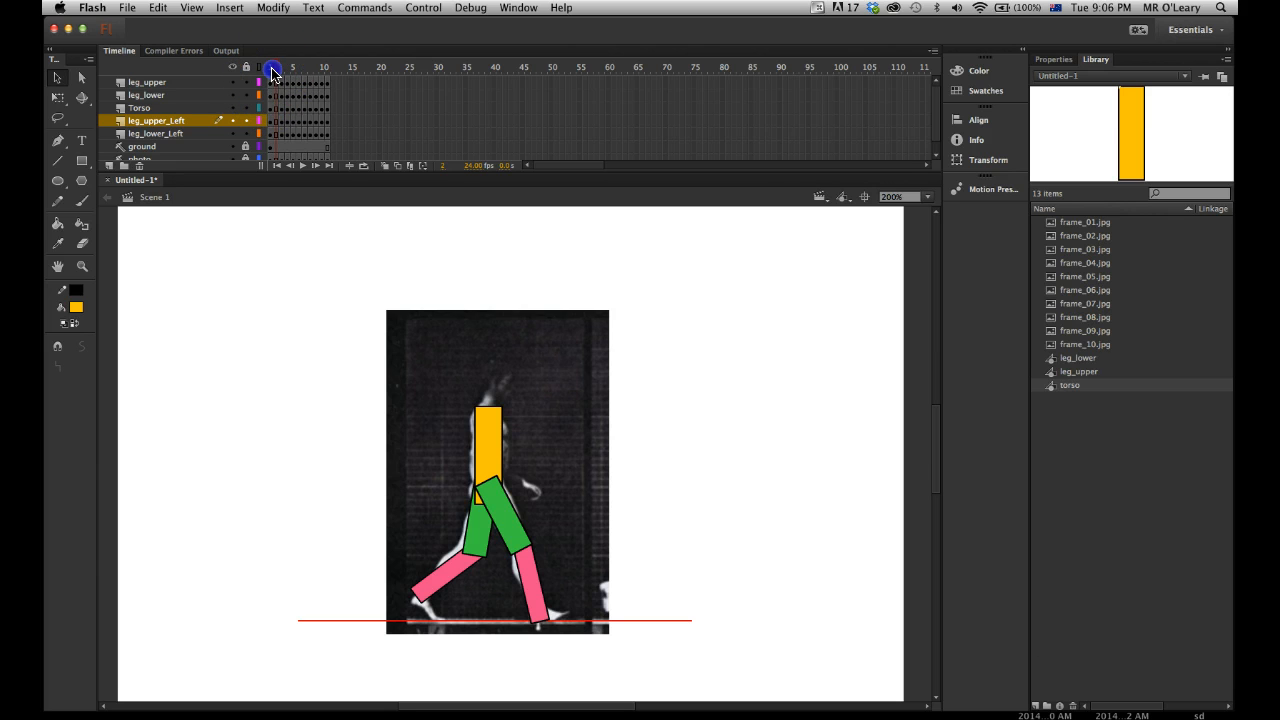
pyautogui.click(266, 131)
pyautogui.click(273, 66)
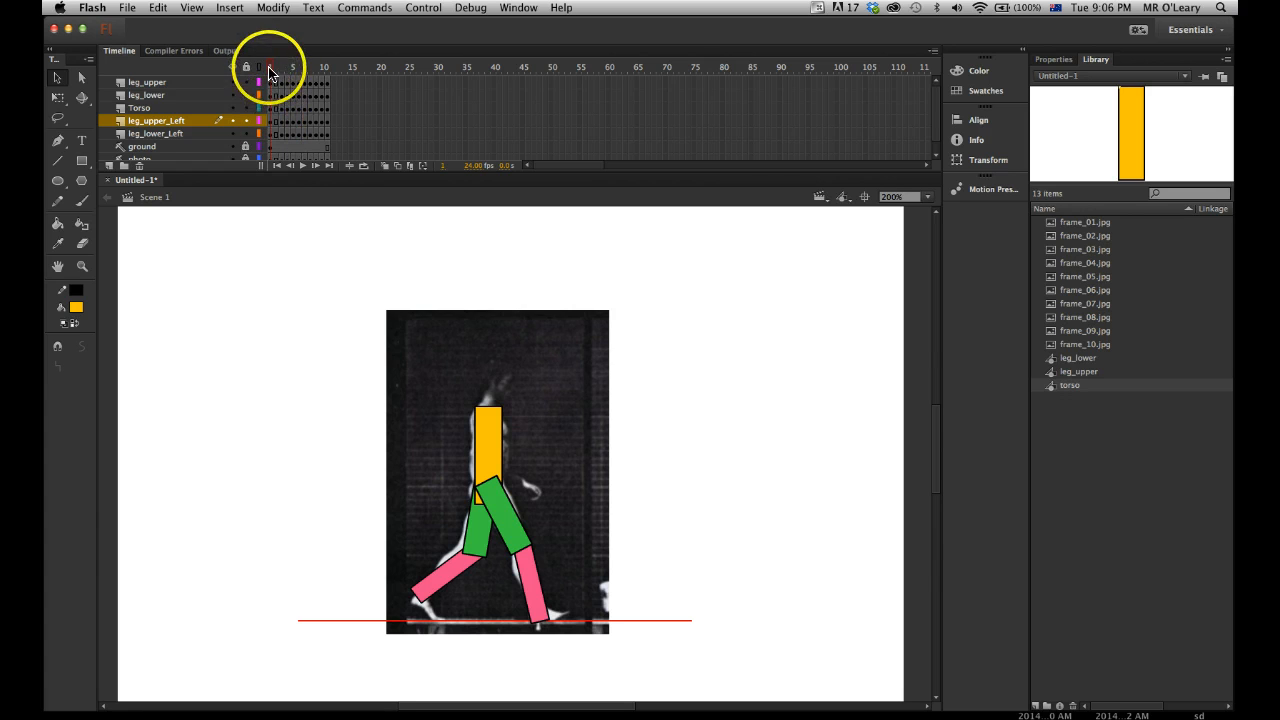
pyautogui.click(271, 68)
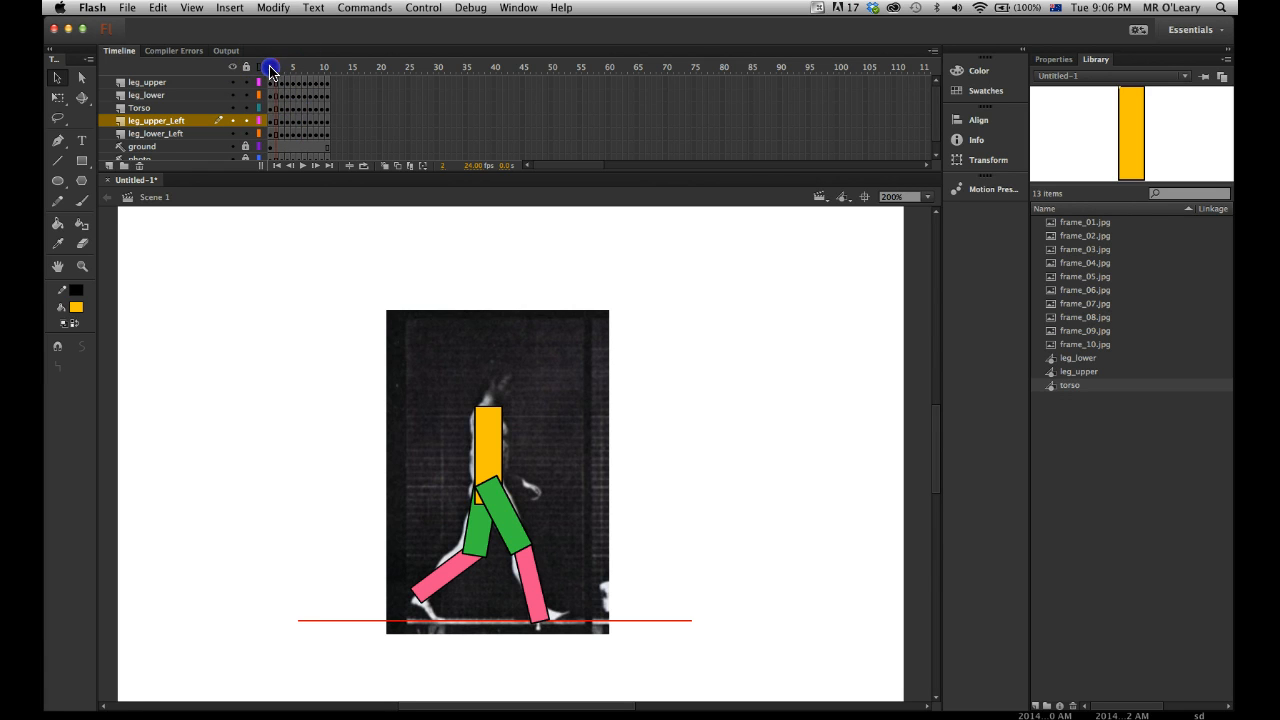
pyautogui.click(272, 76)
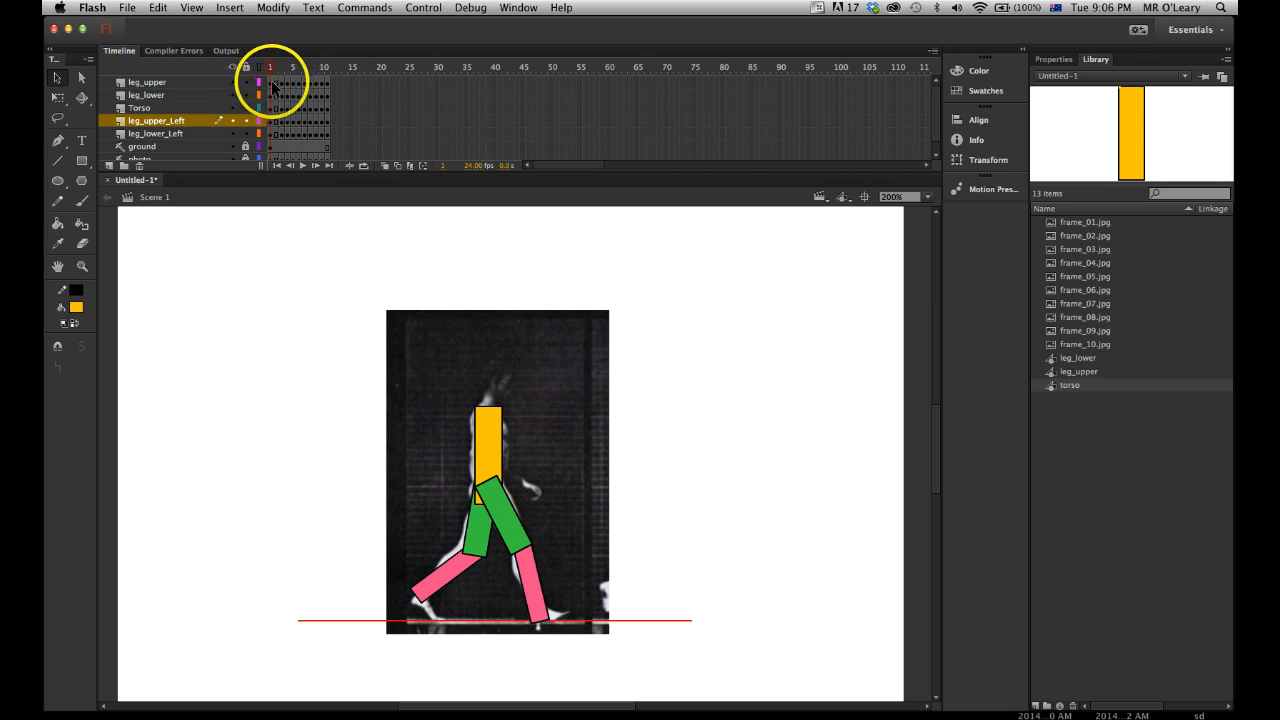
pyautogui.moveTo(271, 74); pyautogui.dragTo(277, 74)
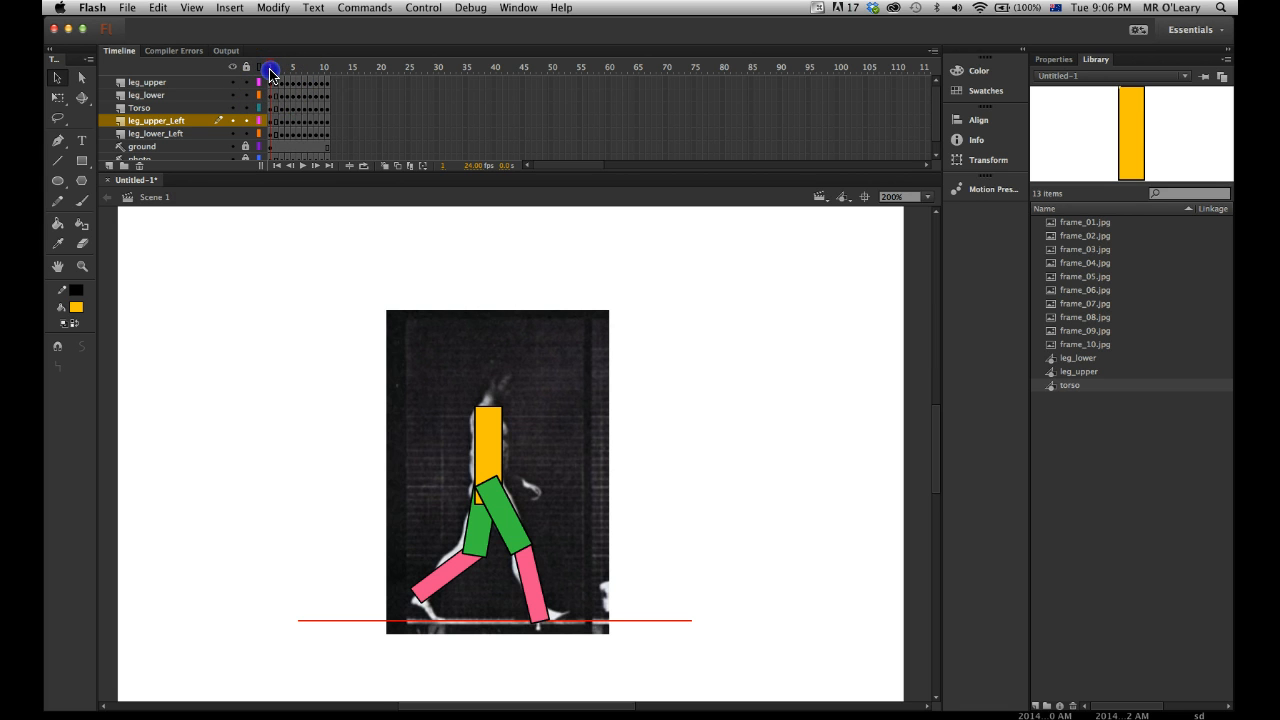
pyautogui.press('.')
pyautogui.press(',')
pyautogui.click(423, 377)
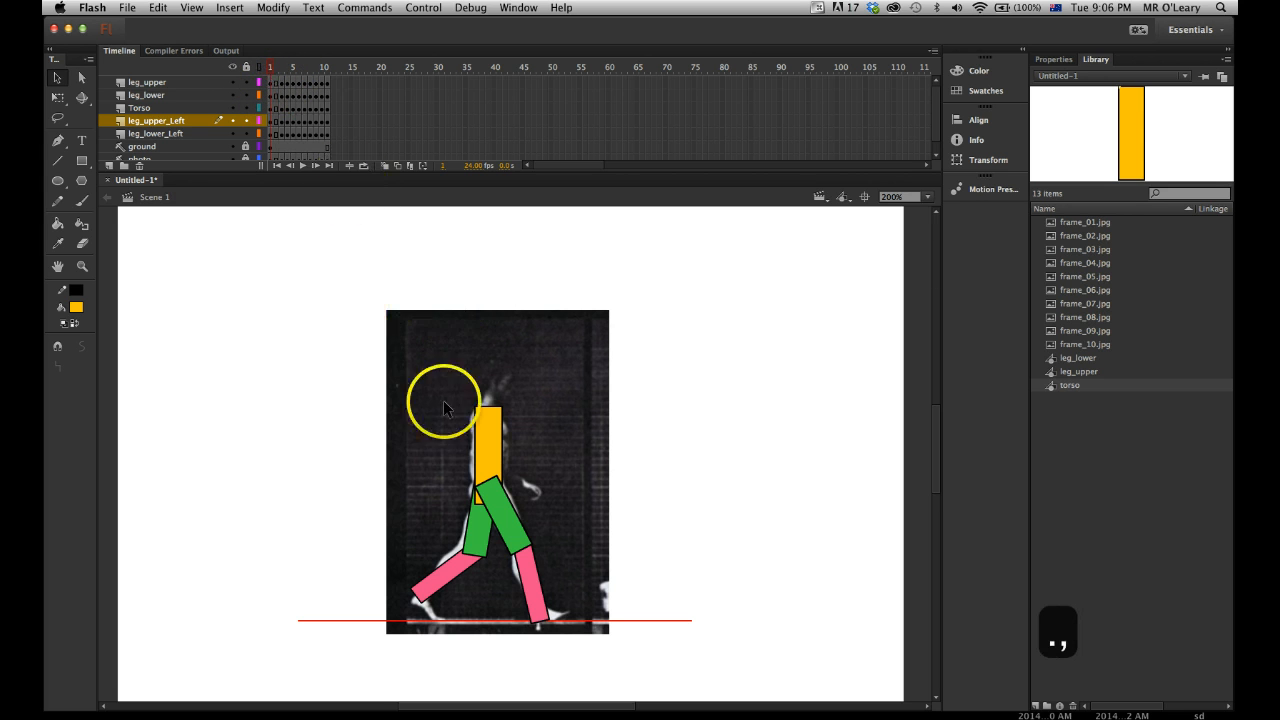
pyautogui.click(273, 66)
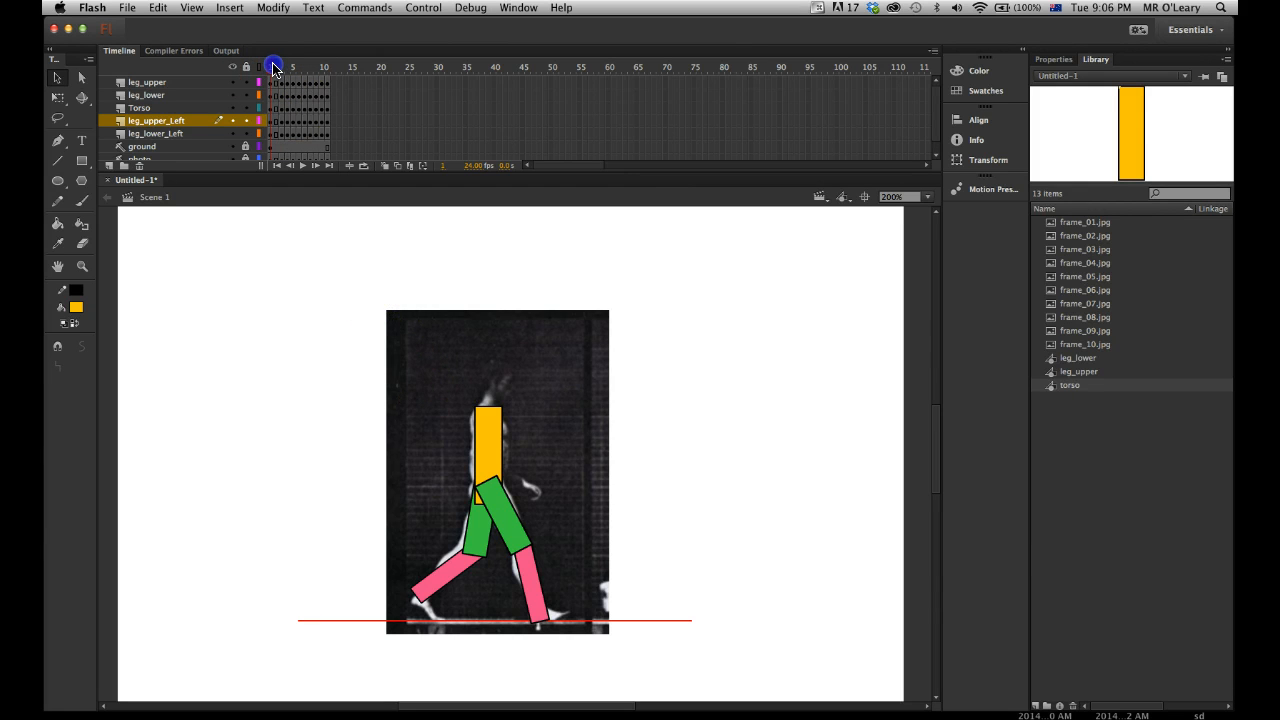
# Hold the poses at frames 3 and 5 one frame longer by inserting a frame after each on all layers
pyautogui.moveTo(273, 66); pyautogui.dragTo(283, 86)
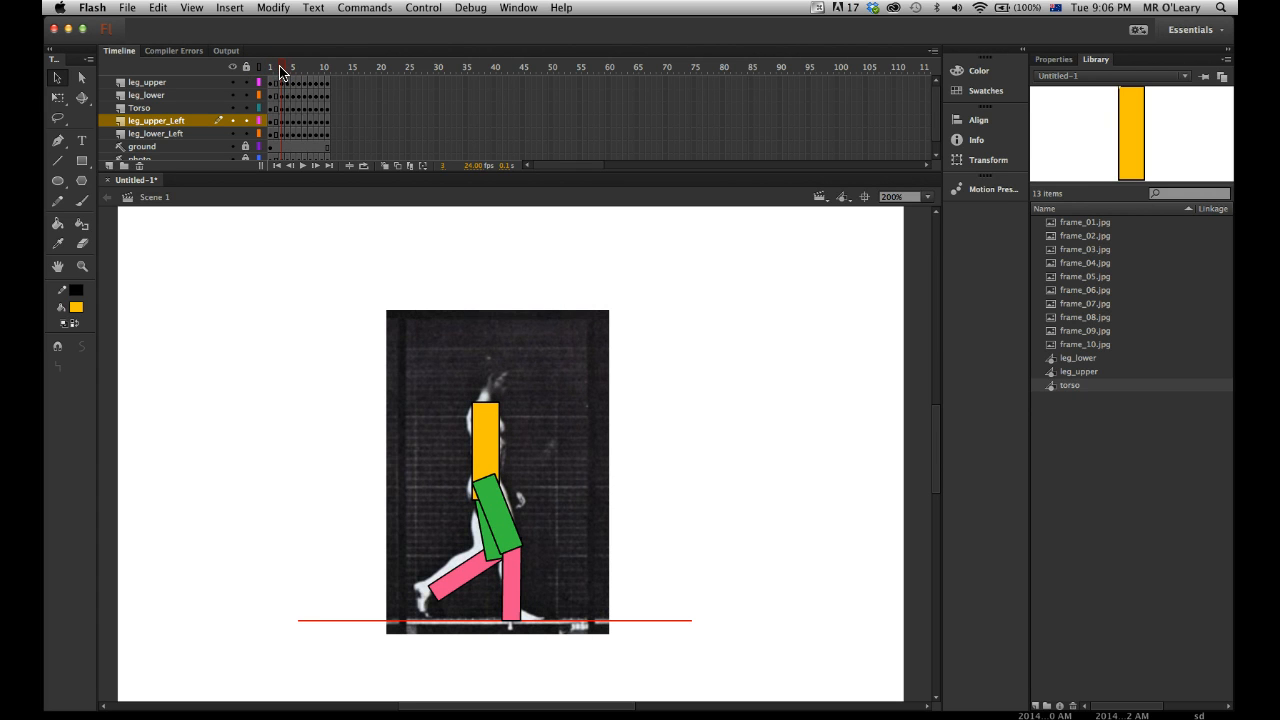
pyautogui.press('F5')
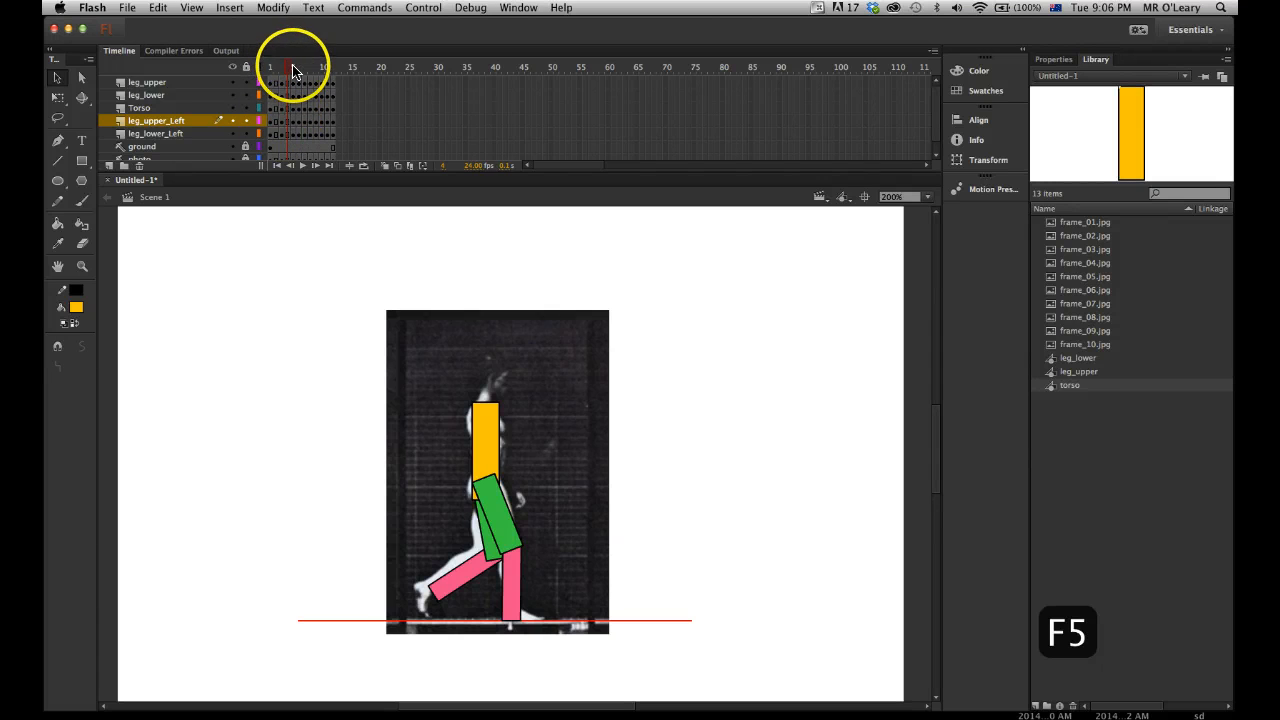
pyautogui.click(293, 68)
pyautogui.press('F5')
pyautogui.press('F4')
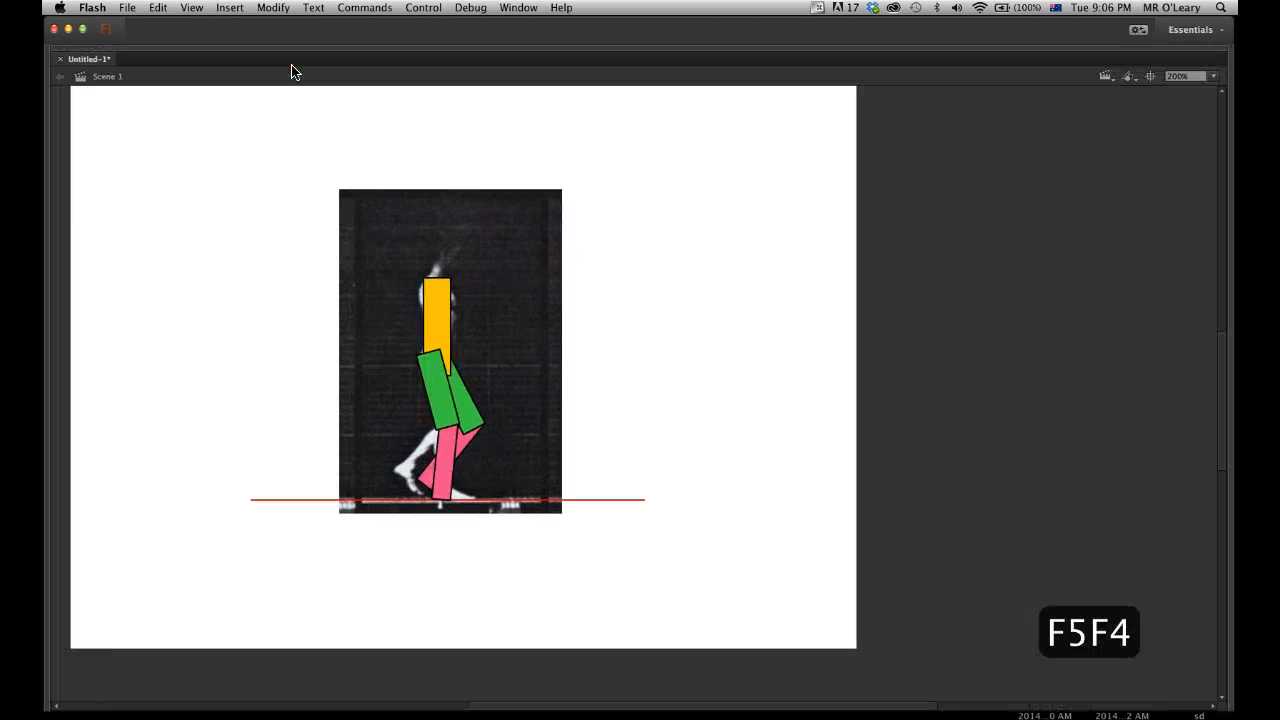
pyautogui.press('F4')
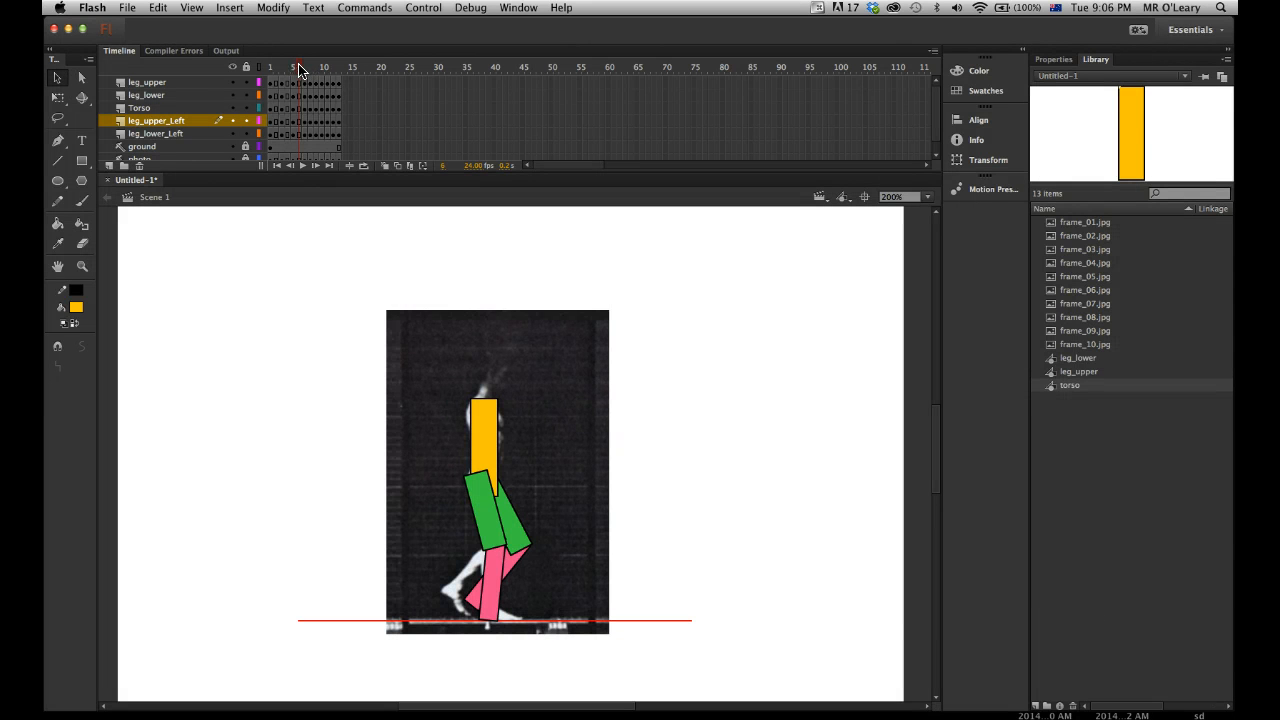
# Insert one extra frame after each remaining pose, from frame 7 to frame 19, so all layers run to frame 20
pyautogui.moveTo(298, 69); pyautogui.dragTo(300, 69)
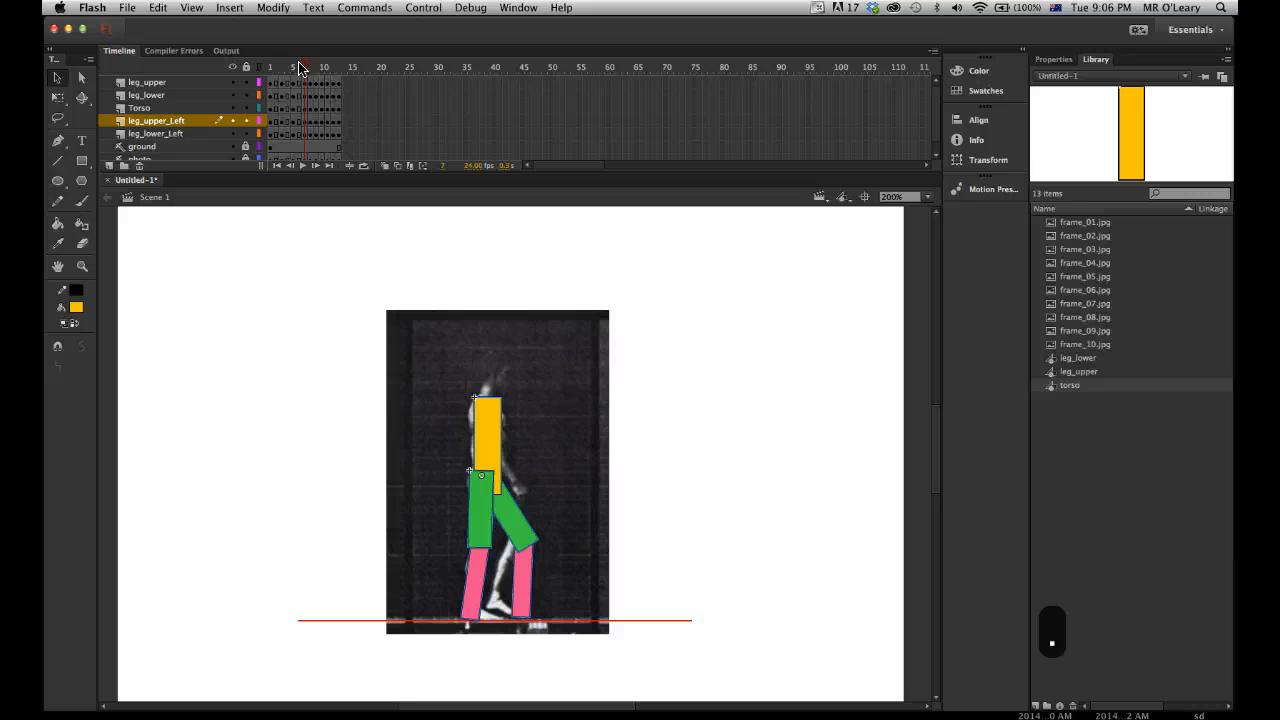
pyautogui.press('.')
pyautogui.press('F5')
pyautogui.press('.')
pyautogui.press('F5')
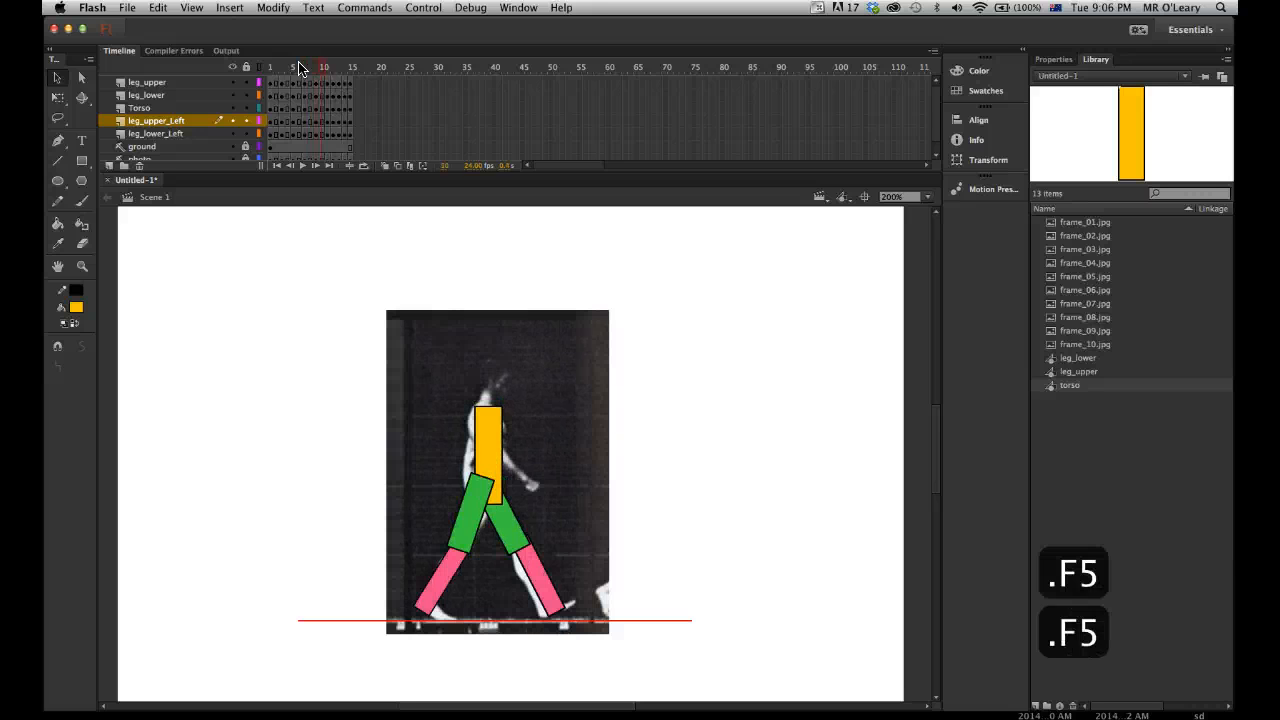
pyautogui.press('.')
pyautogui.press('F5')
pyautogui.press('.')
pyautogui.press('F5')
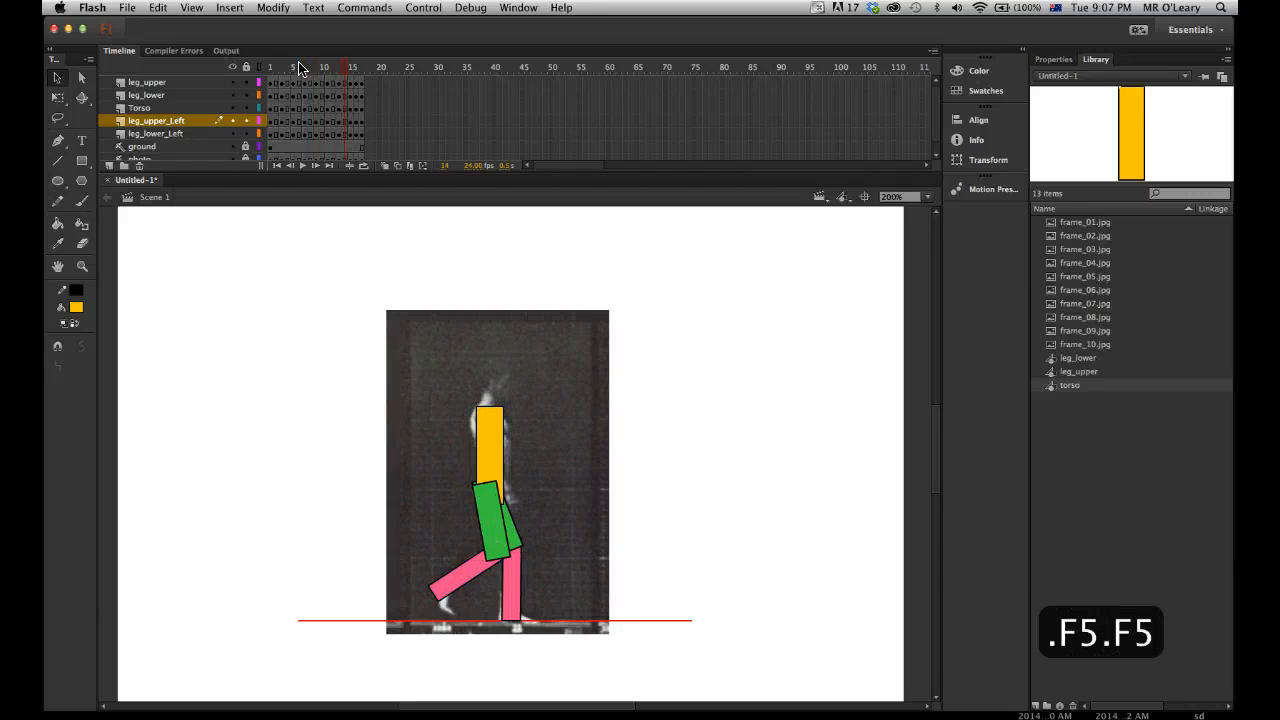
pyautogui.press('.')
pyautogui.press('F5')
pyautogui.press('.')
pyautogui.press('F5')
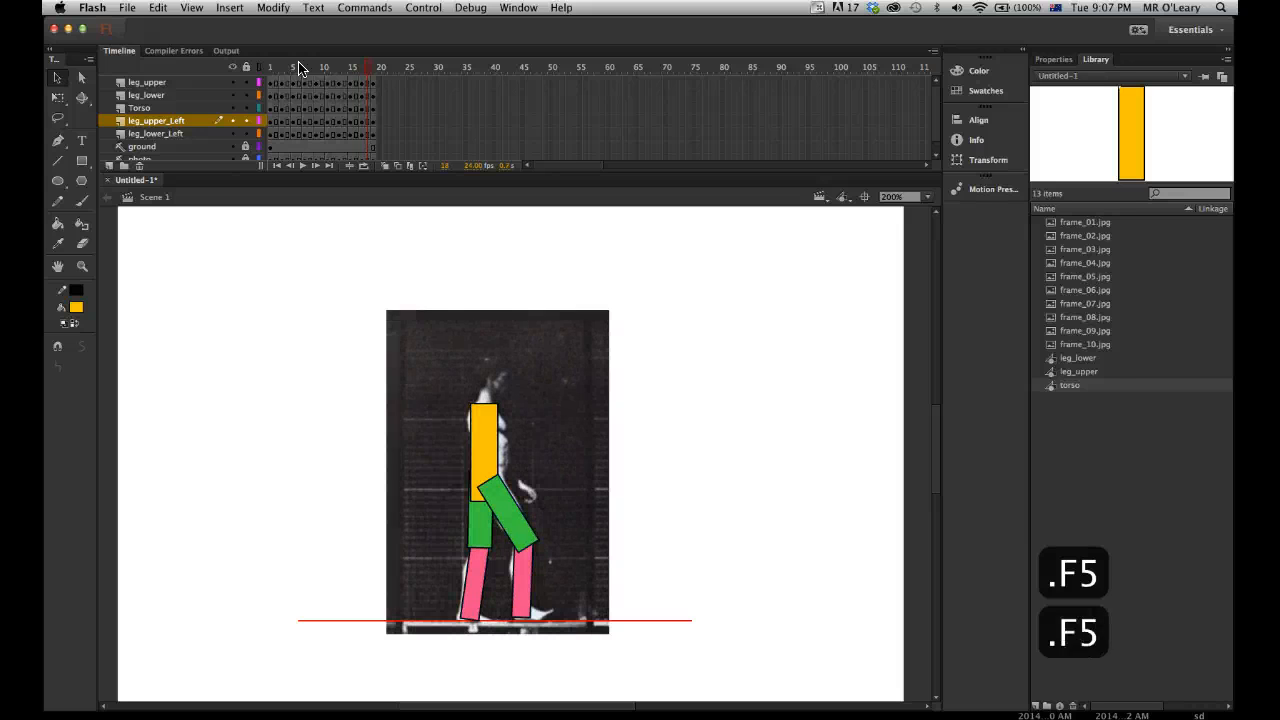
pyautogui.press('.')
pyautogui.press('F5')
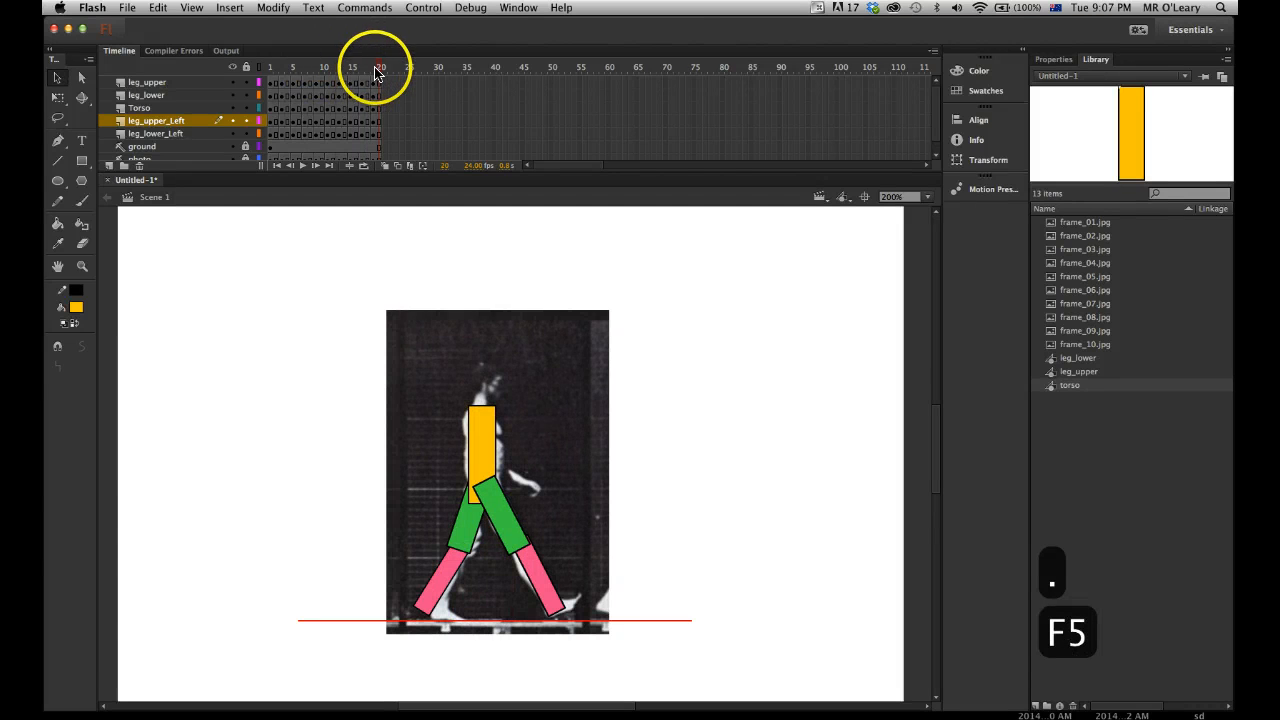
# Scrub back through the lengthened timeline, test the movie to review the slower walk, and close the preview
pyautogui.moveTo(375, 68); pyautogui.dragTo(332, 80)
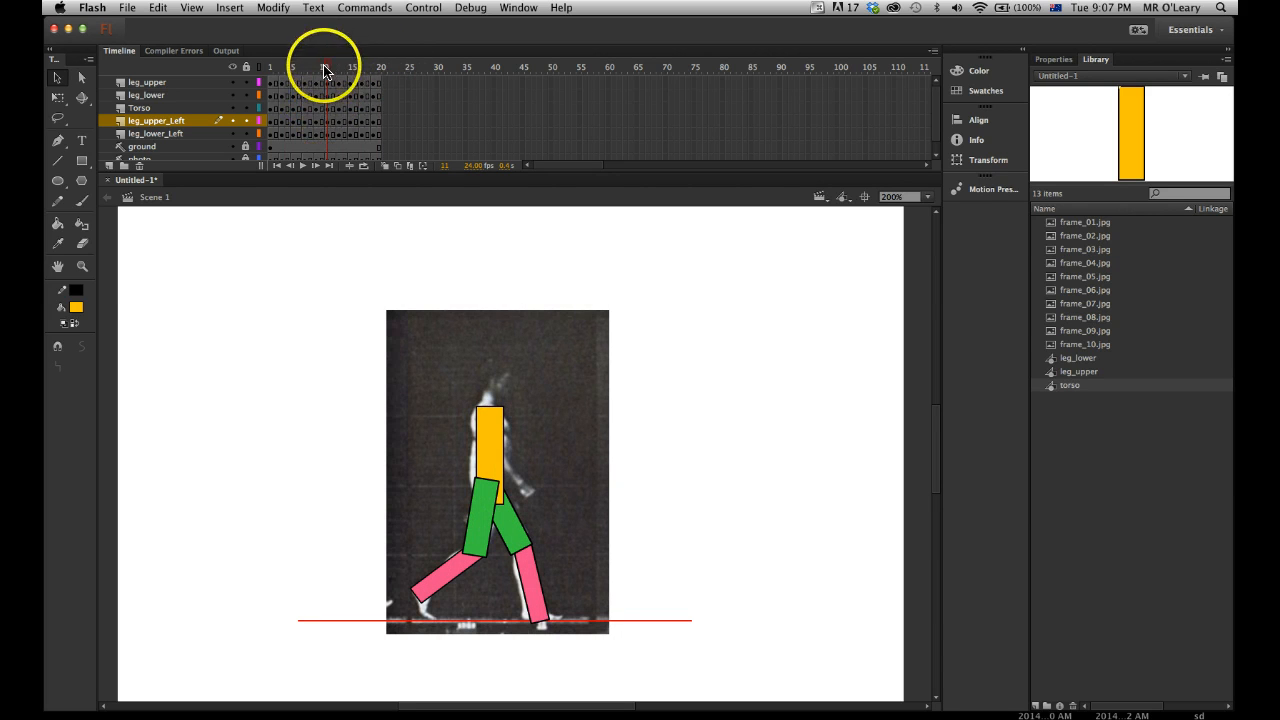
pyautogui.click(276, 70)
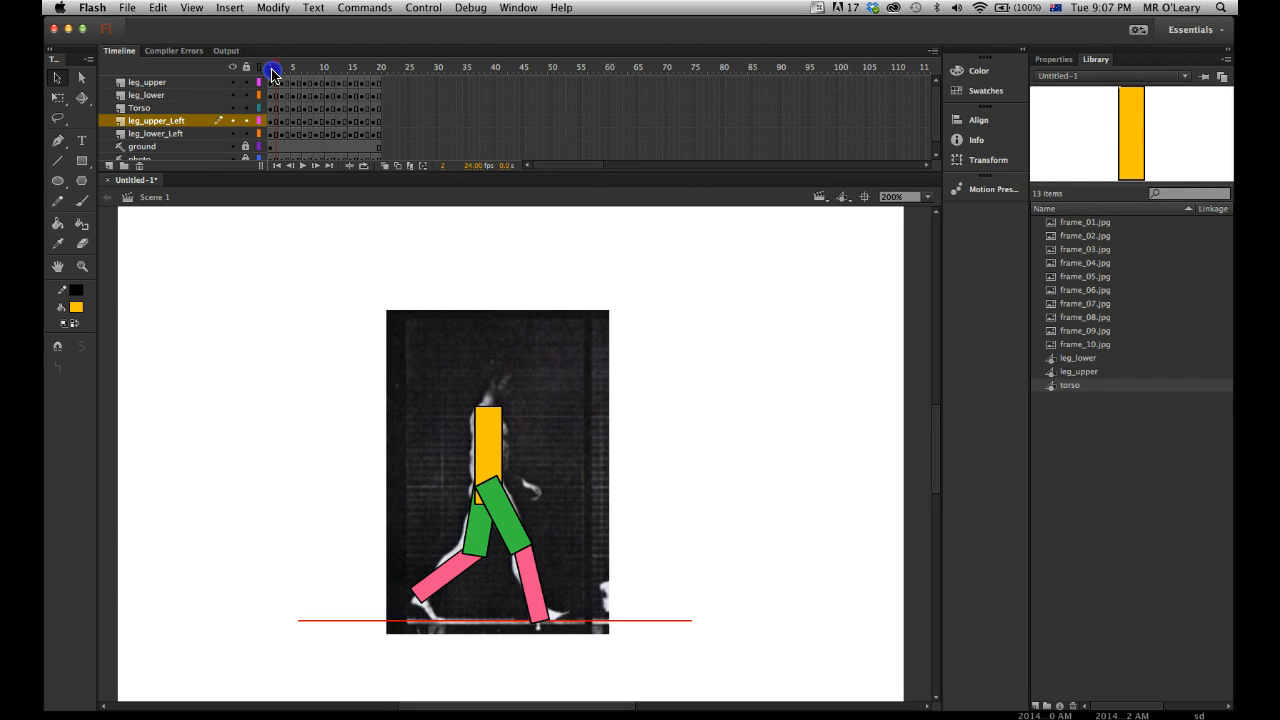
pyautogui.moveTo(273, 70)
pyautogui.mouseDown()
pyautogui.moveTo(338, 70)
pyautogui.moveTo(277, 72)
pyautogui.mouseUp()
pyautogui.press('super+Return')
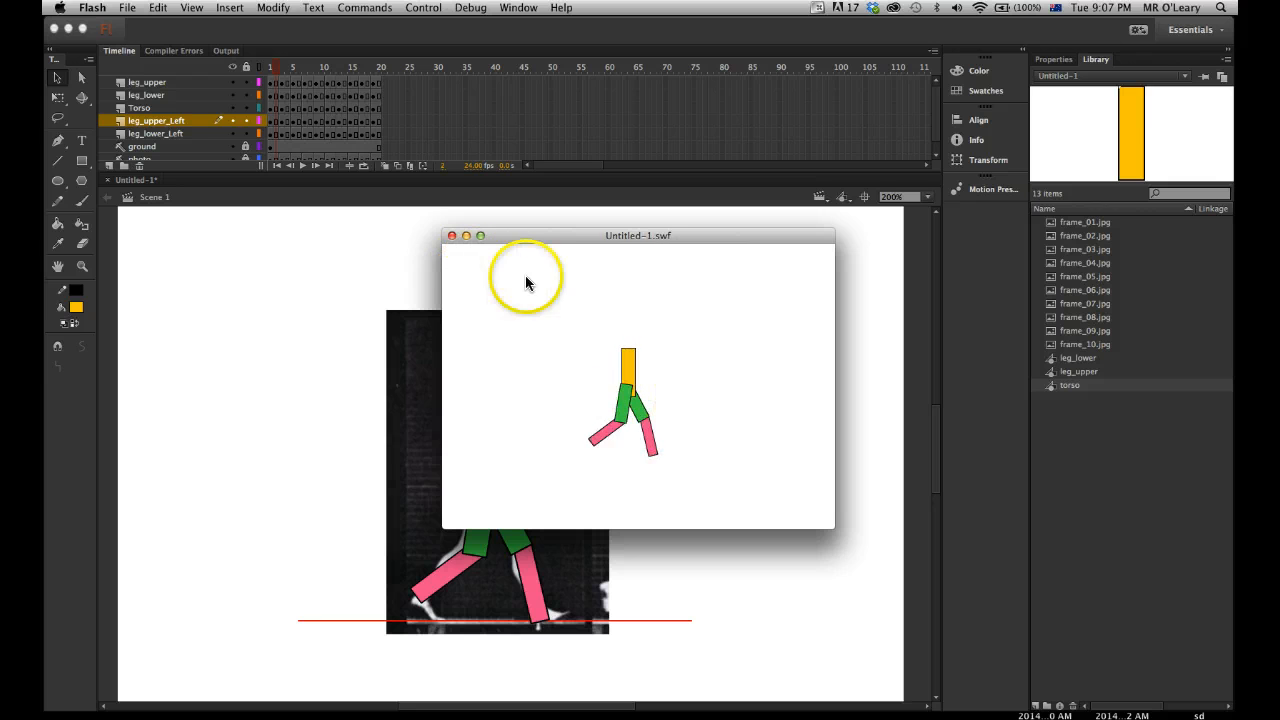
pyautogui.click(451, 236)
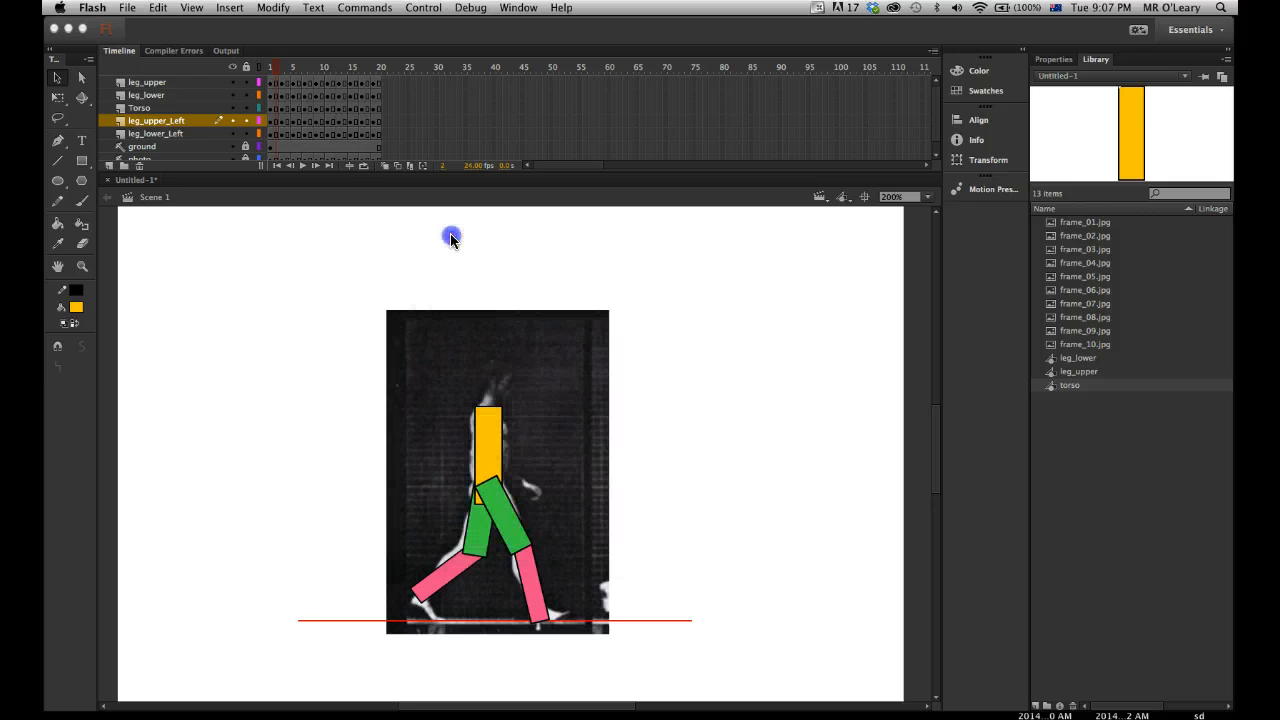
# Create classic tweens across frames 1 to 20 on the Torso layer and all four leg layers
pyautogui.moveTo(276, 69); pyautogui.dragTo(324, 71)
pyautogui.click(269, 82)
pyautogui.moveTo(269, 84); pyautogui.dragTo(378, 133)
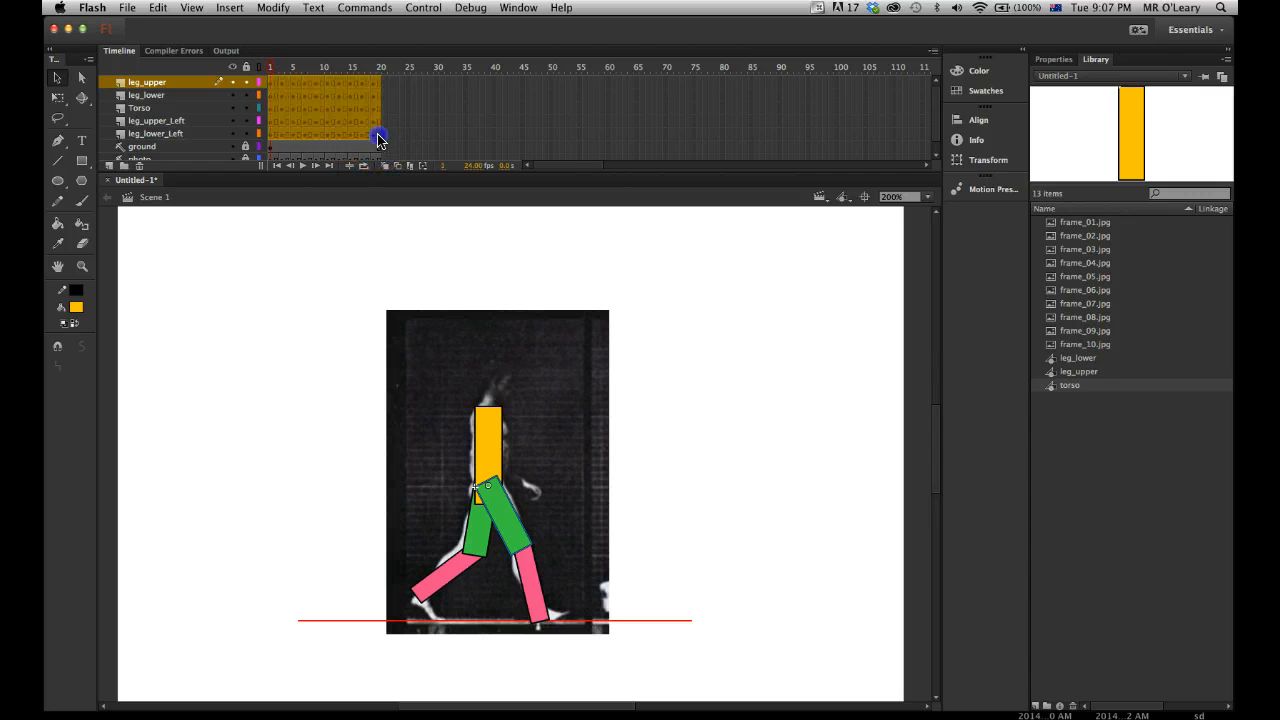
pyautogui.rightClick(316, 99)
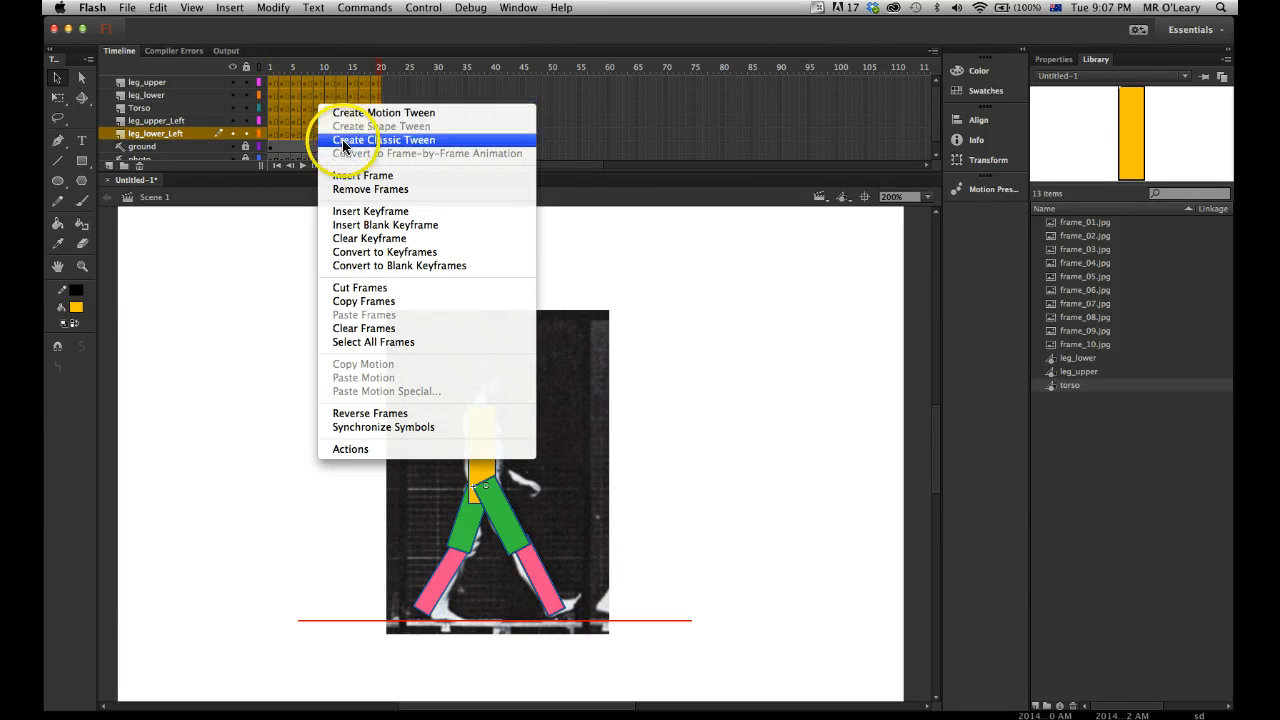
pyautogui.click(416, 140)
# Scrub through the tweened frames, test the movie to review the smoothed walk, and close the preview
pyautogui.click(367, 68)
pyautogui.moveTo(367, 68); pyautogui.dragTo(312, 70)
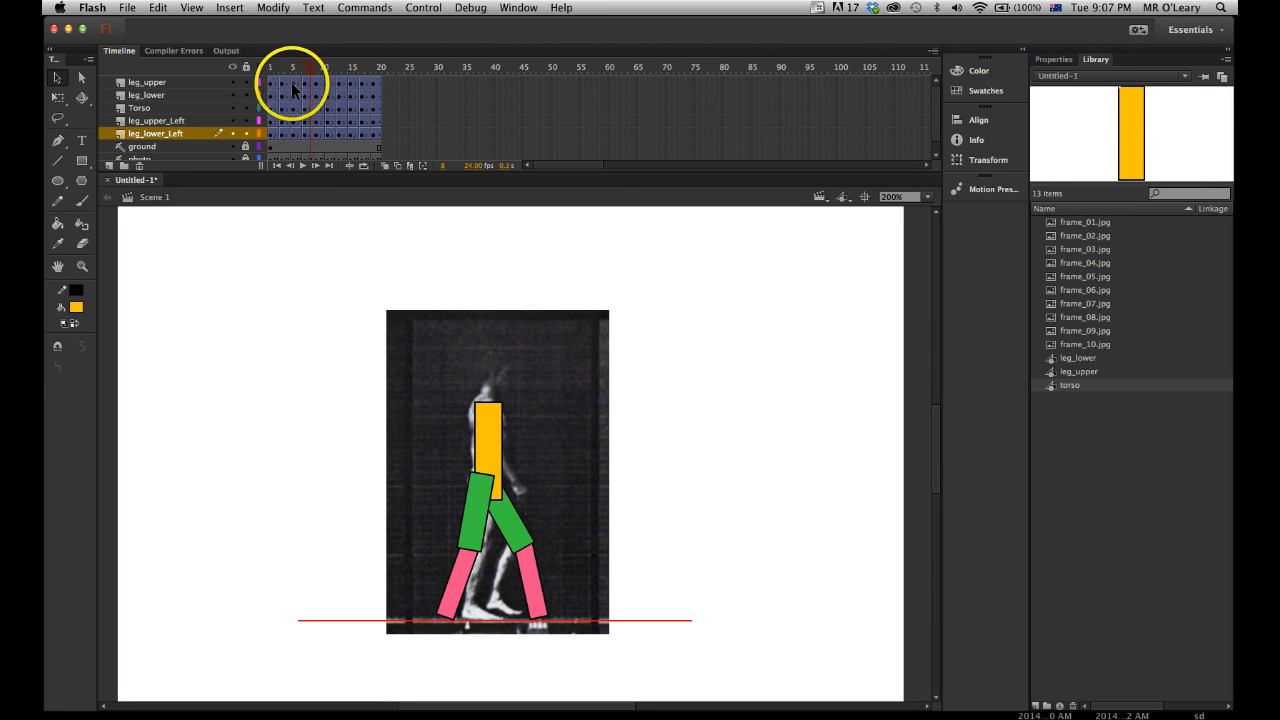
pyautogui.moveTo(304, 70); pyautogui.dragTo(262, 78)
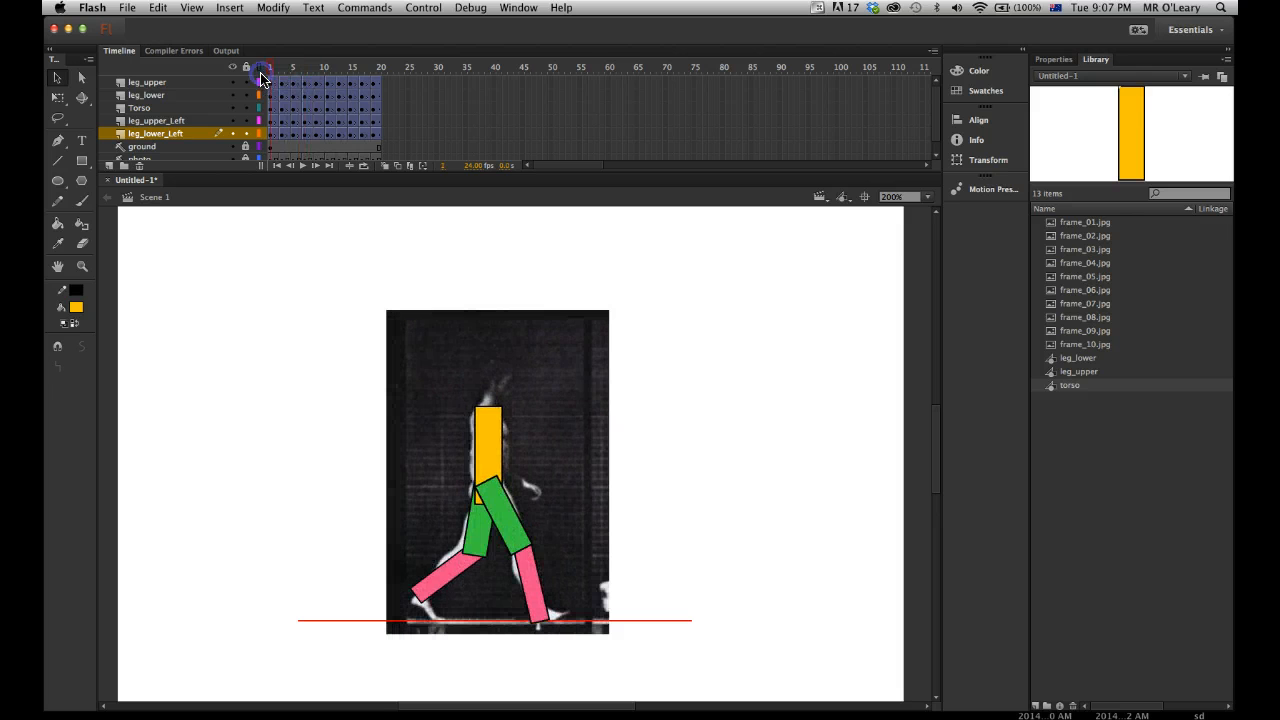
pyautogui.press('super+Return')
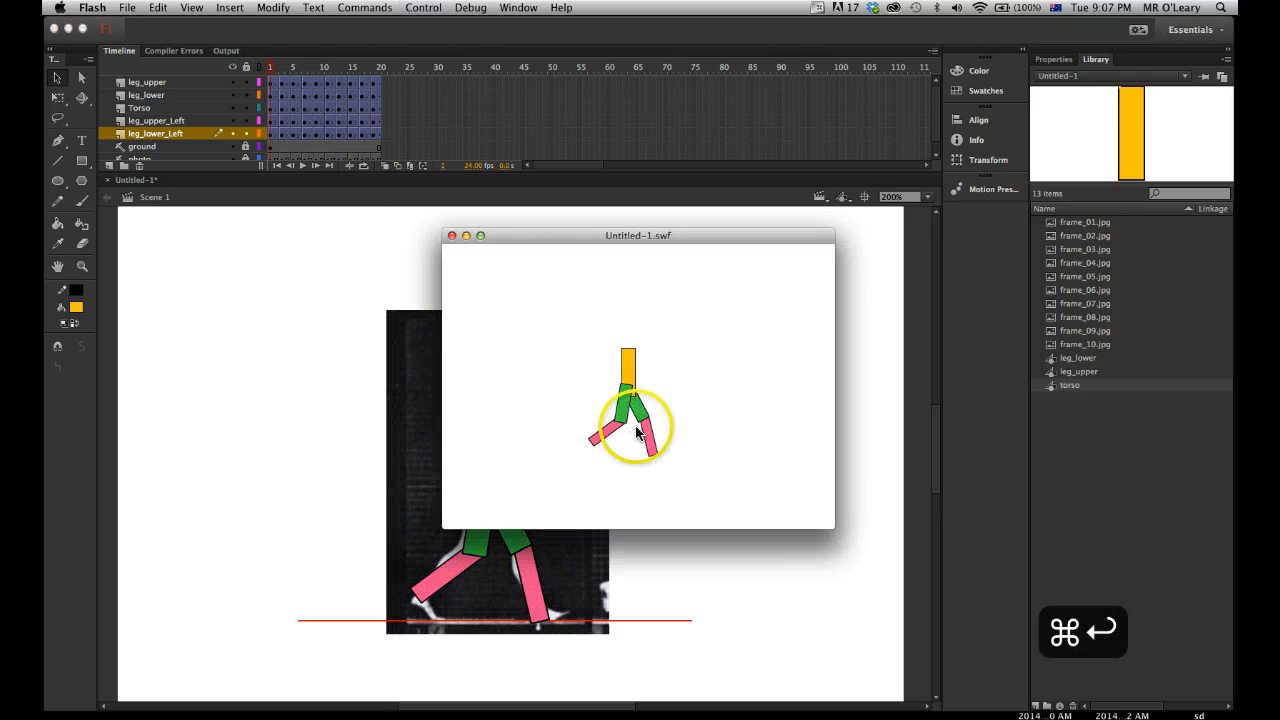
pyautogui.click(451, 235)
# Enlarge the timeline to reveal the lowest layers and hide the photo layer
pyautogui.moveTo(271, 66); pyautogui.dragTo(325, 76)
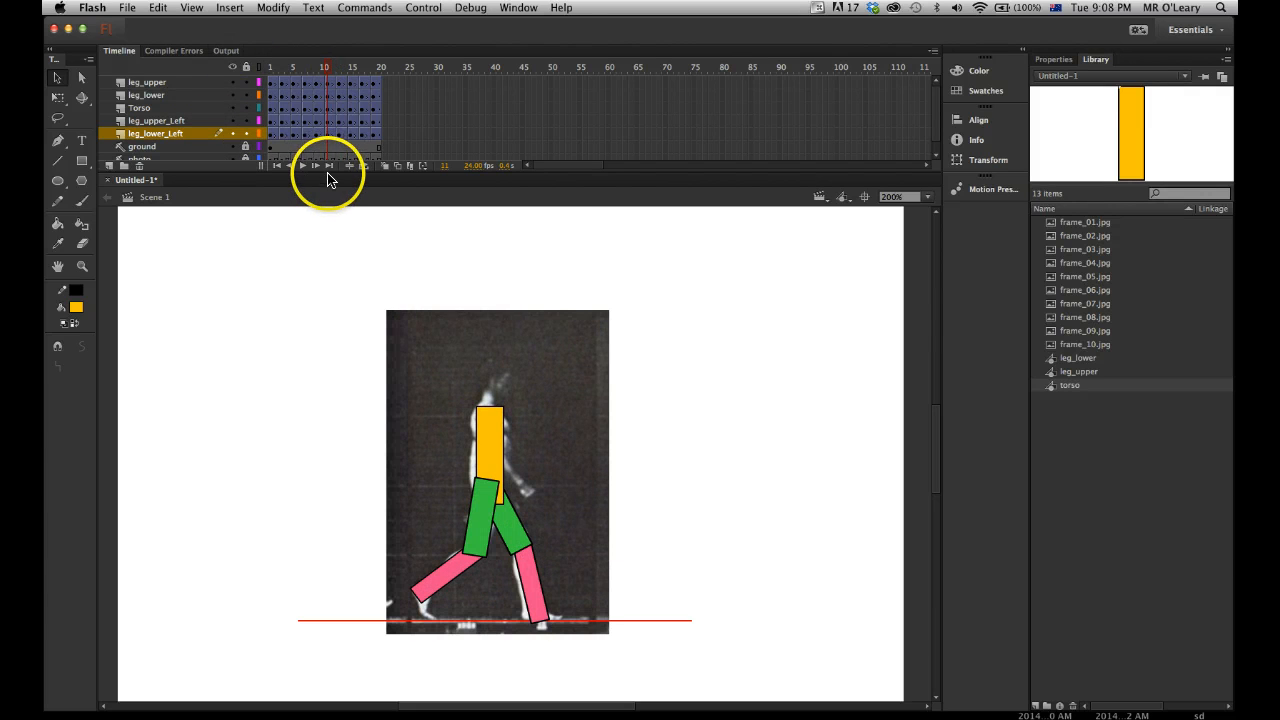
pyautogui.moveTo(563, 177); pyautogui.dragTo(567, 200)
pyautogui.click(232, 160)
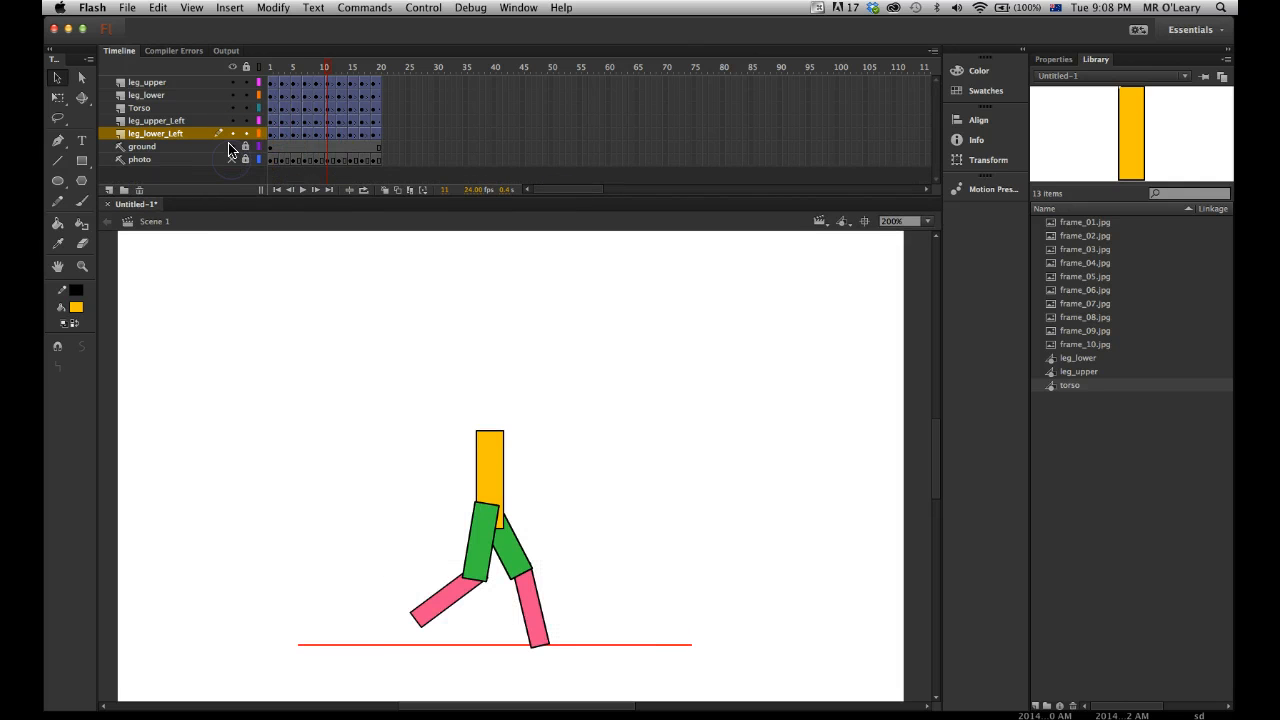
# On frame 9, rotate the front leg's upper and lower parts further forward to lengthen the stride
pyautogui.moveTo(323, 66)
pyautogui.mouseDown()
pyautogui.moveTo(254, 68)
pyautogui.moveTo(315, 74)
pyautogui.mouseUp()
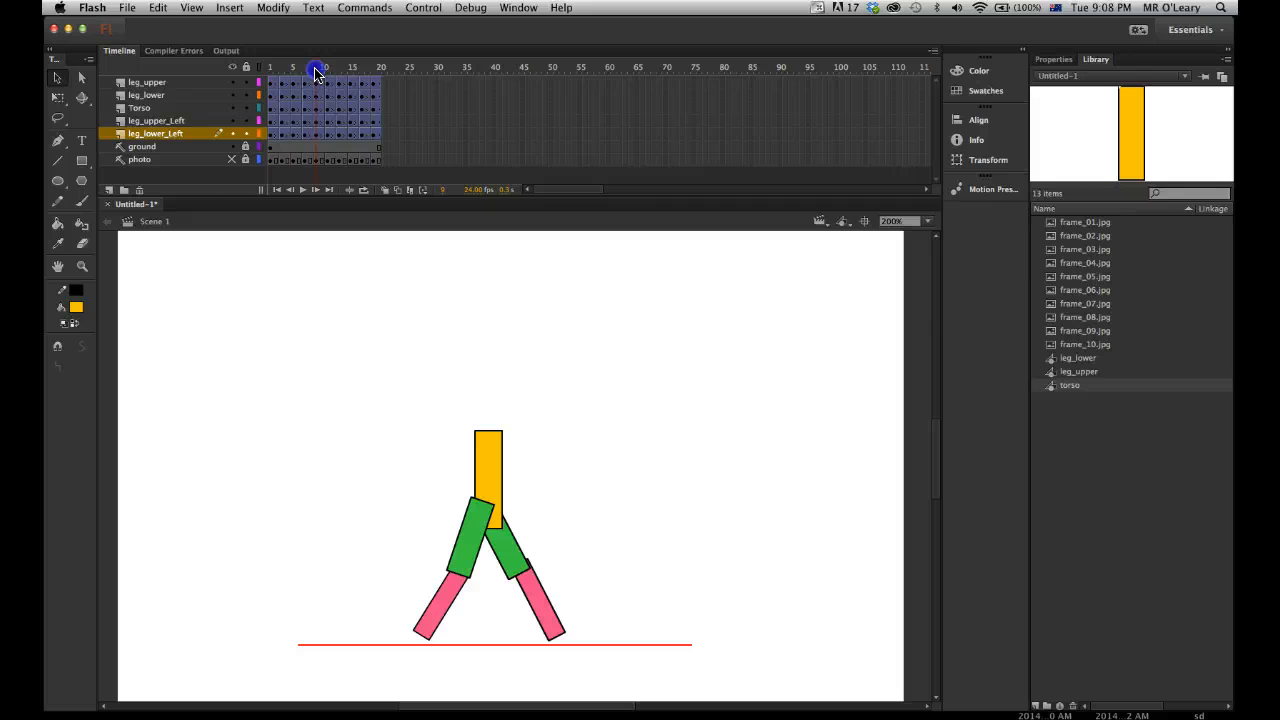
pyautogui.click(634, 601)
pyautogui.click(505, 547)
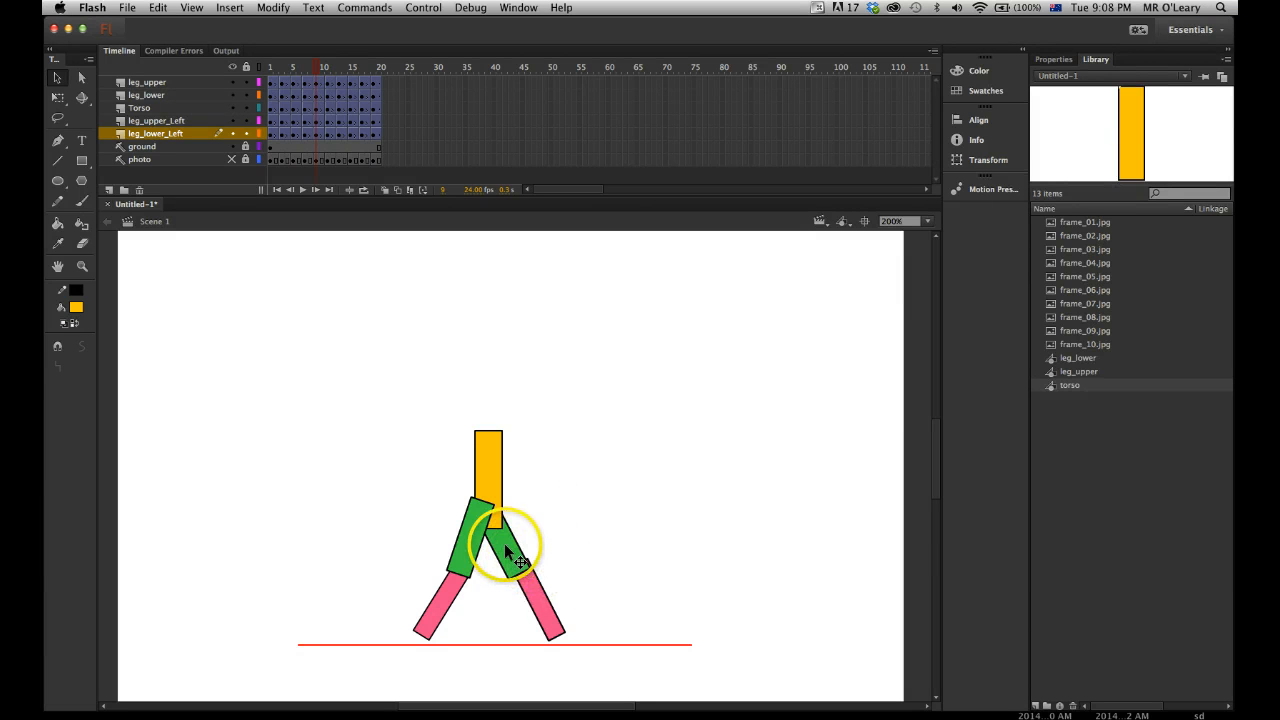
pyautogui.press('q')
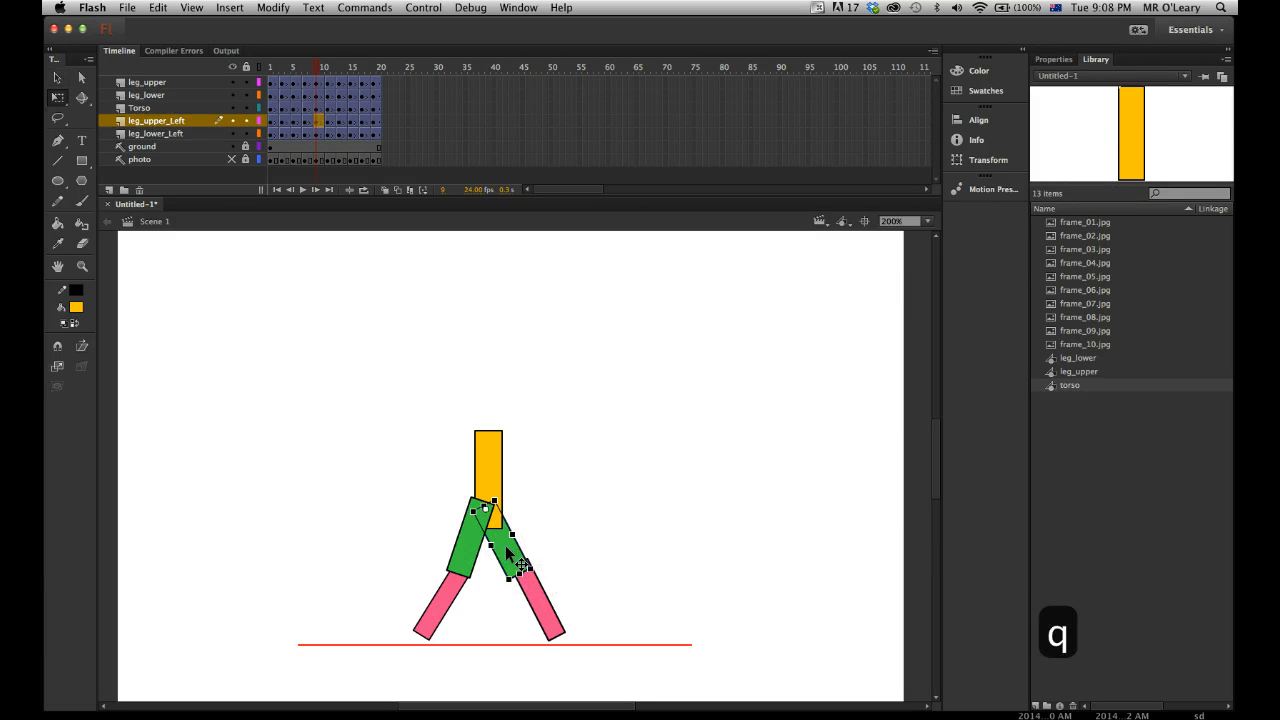
pyautogui.click(530, 562)
pyautogui.moveTo(537, 565); pyautogui.dragTo(545, 590)
pyautogui.click(532, 590)
pyautogui.moveTo(586, 623); pyautogui.dragTo(602, 611)
# On frame 19, rotate the front upper leg and lower leg further forward for a wider stride
pyautogui.click(297, 68)
pyautogui.moveTo(297, 68); pyautogui.dragTo(372, 72)
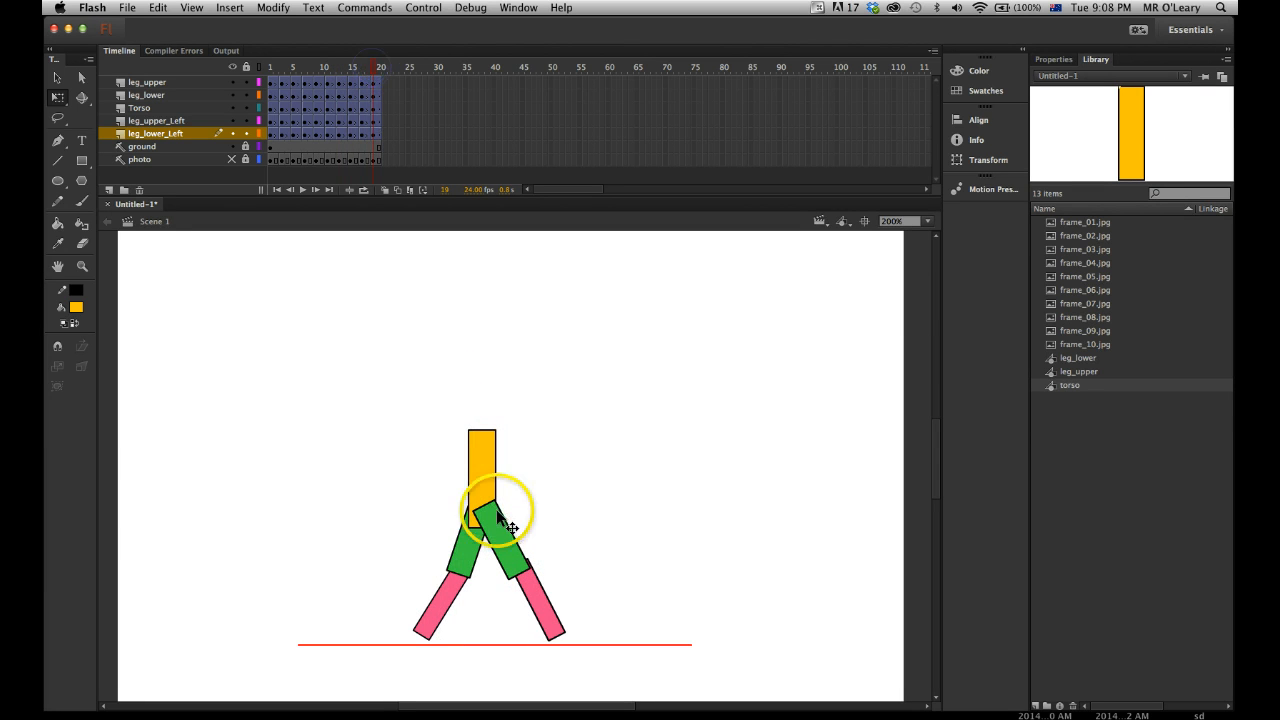
pyautogui.click(514, 537)
pyautogui.moveTo(542, 566); pyautogui.dragTo(549, 576)
pyautogui.click(538, 590)
pyautogui.moveTo(565, 632); pyautogui.dragTo(589, 623)
pyautogui.doubleClick(543, 610)
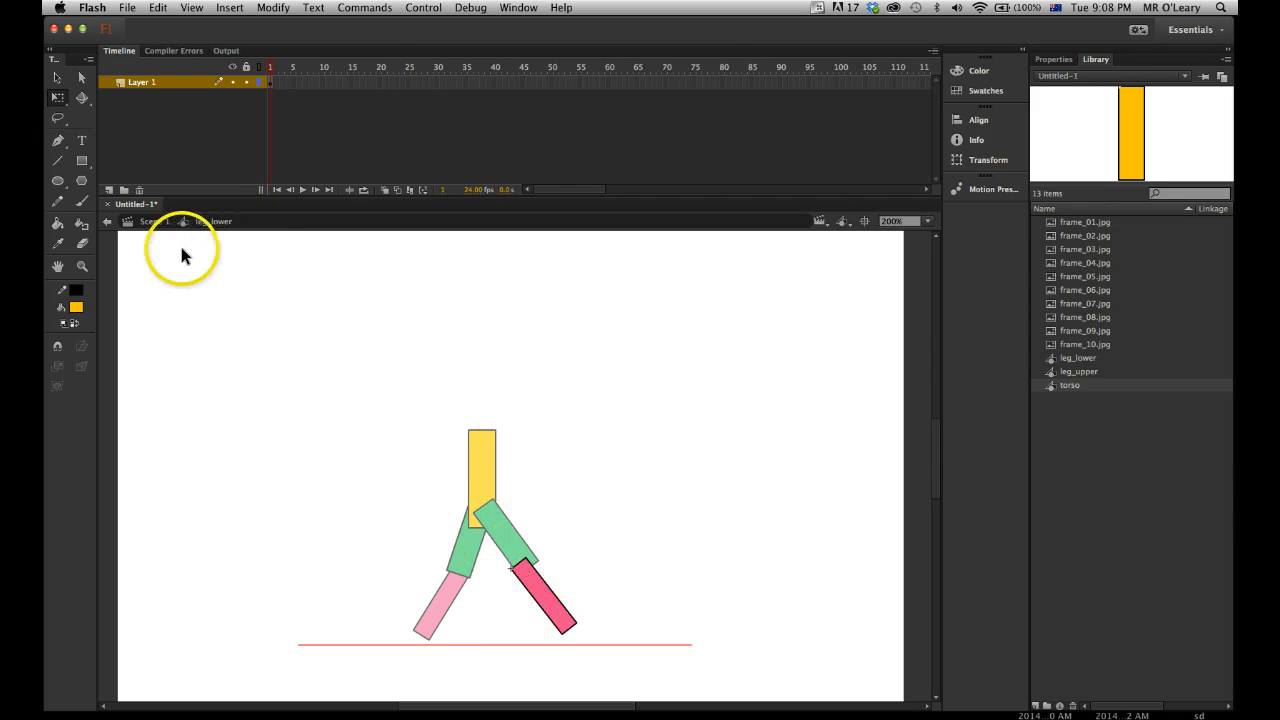
pyautogui.click(152, 222)
pyautogui.click(550, 595)
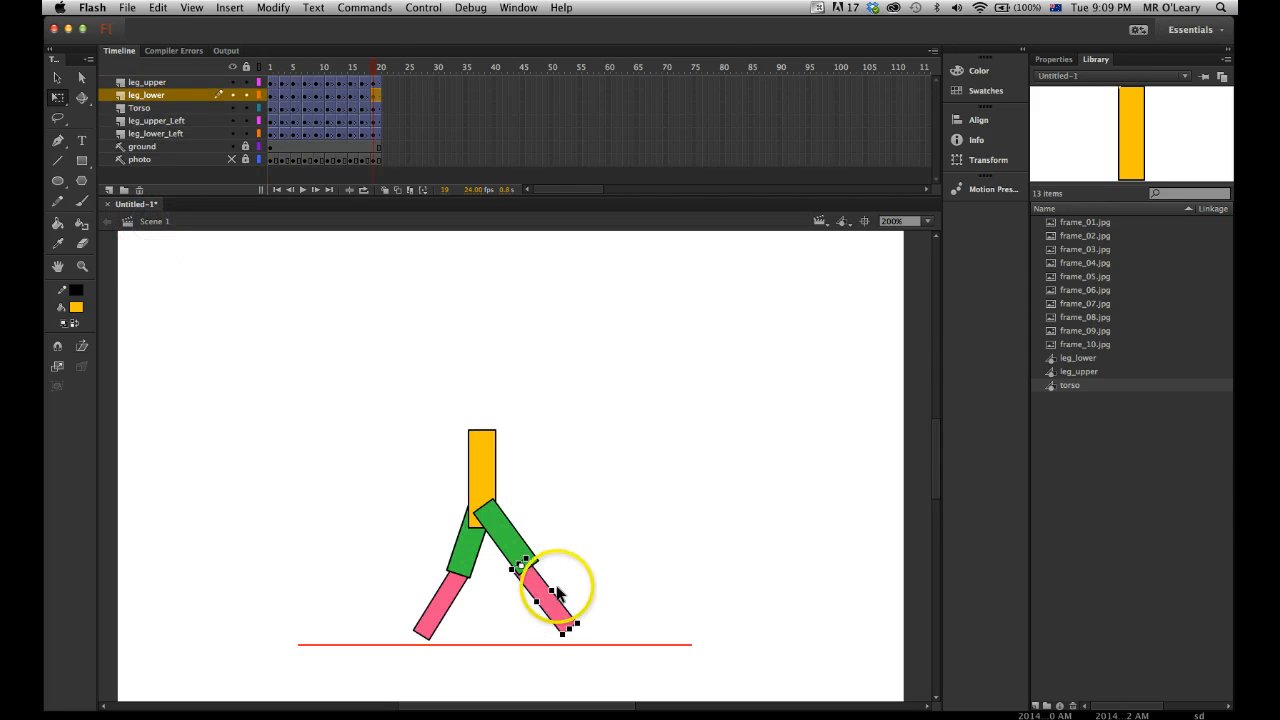
pyautogui.click(605, 593)
# Test the movie to review the widened stride, close the preview, and return the playhead to frame 1
pyautogui.press('super+Return')
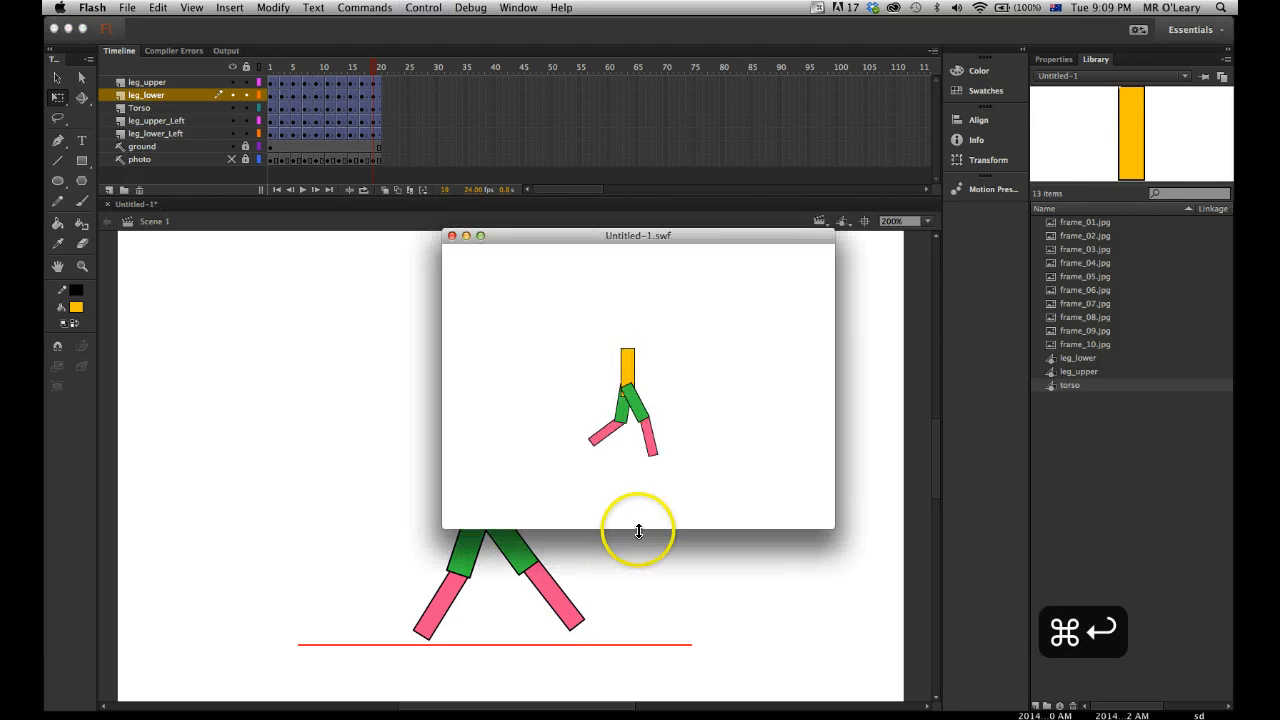
pyautogui.press('super+w')
pyautogui.moveTo(375, 70); pyautogui.dragTo(270, 68)
# Make the photo layer visible again behind the figure at frame 1
pyautogui.click(231, 159)
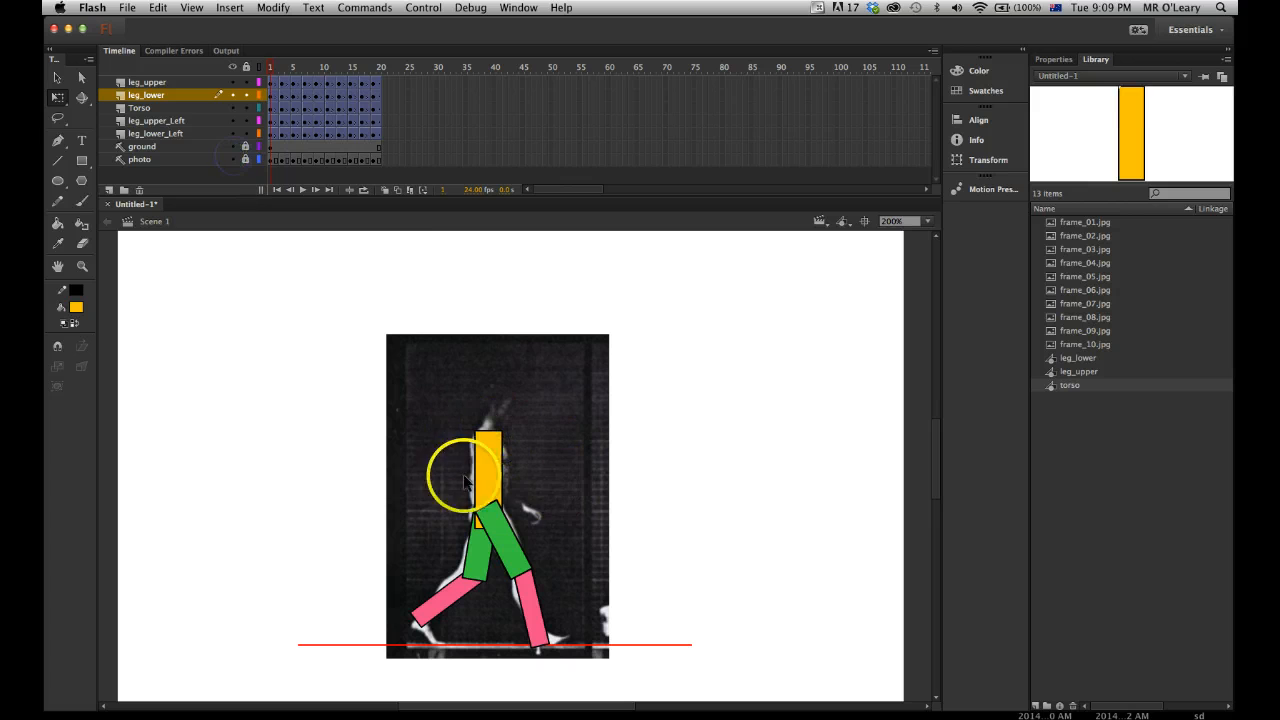
pyautogui.moveTo(270, 70)
pyautogui.mouseDown()
pyautogui.moveTo(374, 73)
pyautogui.moveTo(266, 71)
pyautogui.mouseUp()
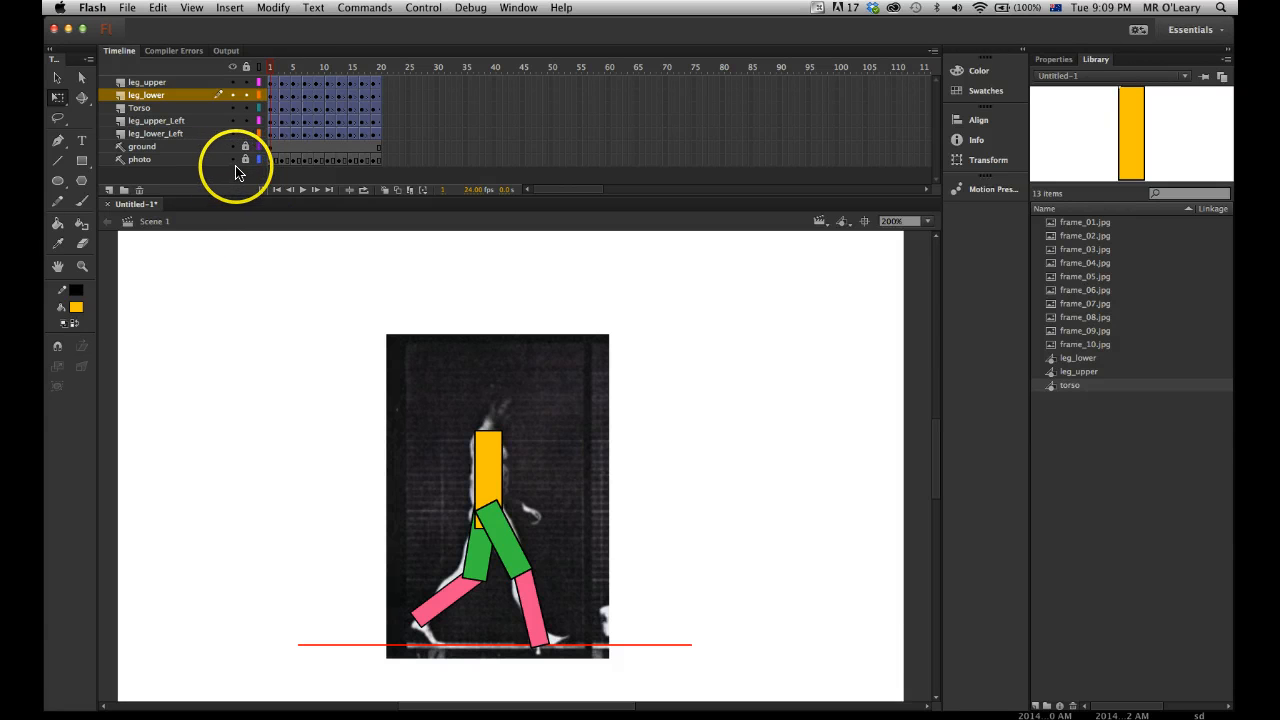
pyautogui.moveTo(267, 78)
pyautogui.mouseDown()
pyautogui.moveTo(333, 80)
pyautogui.moveTo(270, 85)
pyautogui.mouseUp()
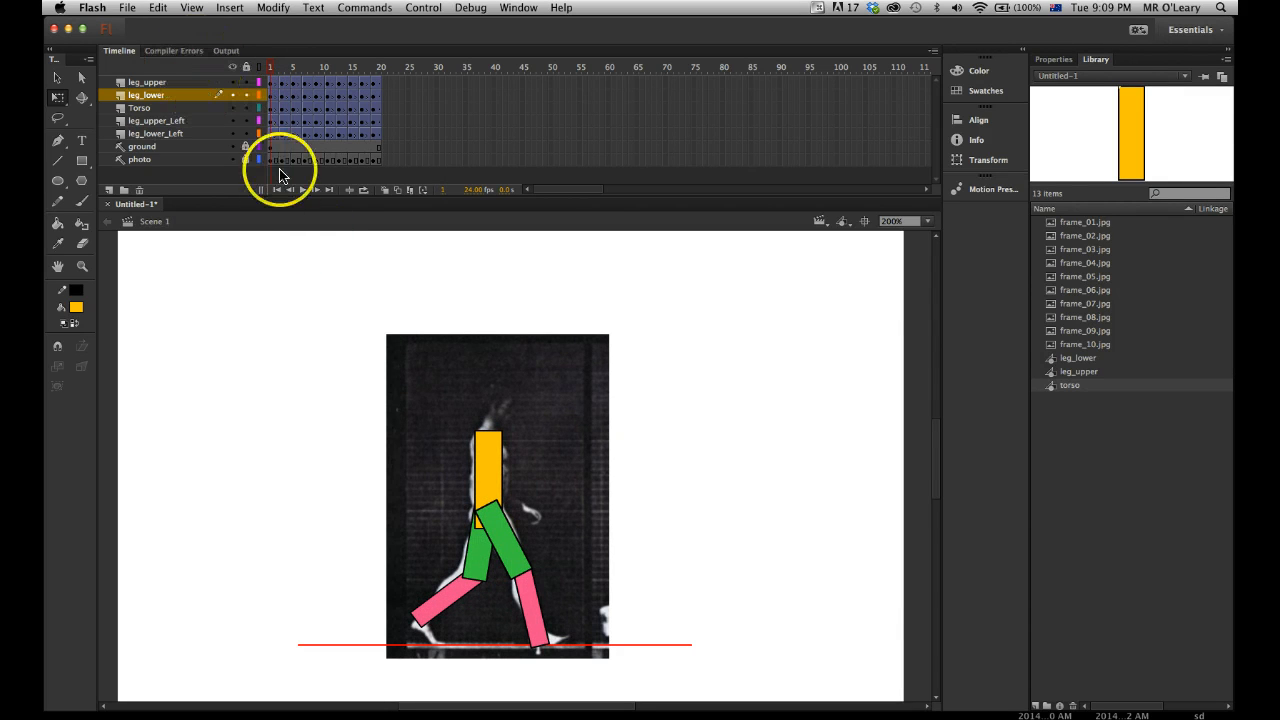
pyautogui.click(299, 311)
# Start importing a file to the library and browse to the MARTY folder inside HARRY on the Desktop
pyautogui.click(127, 8)
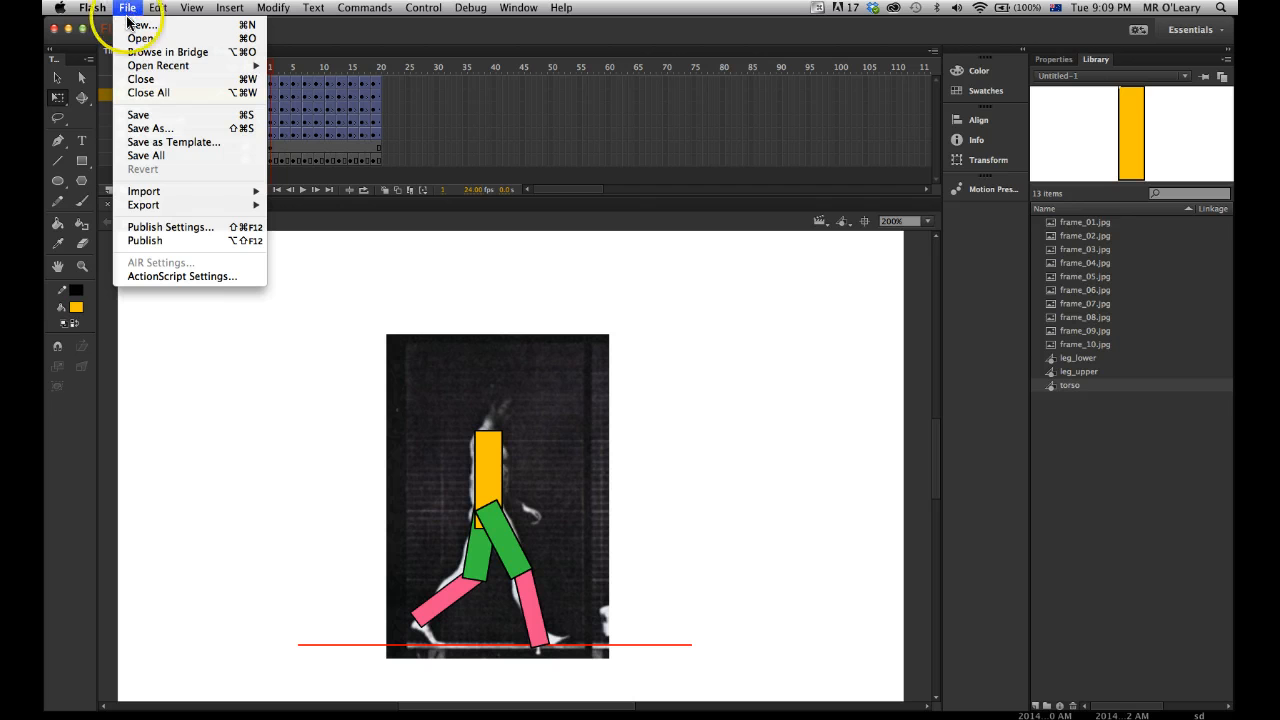
pyautogui.click(152, 192)
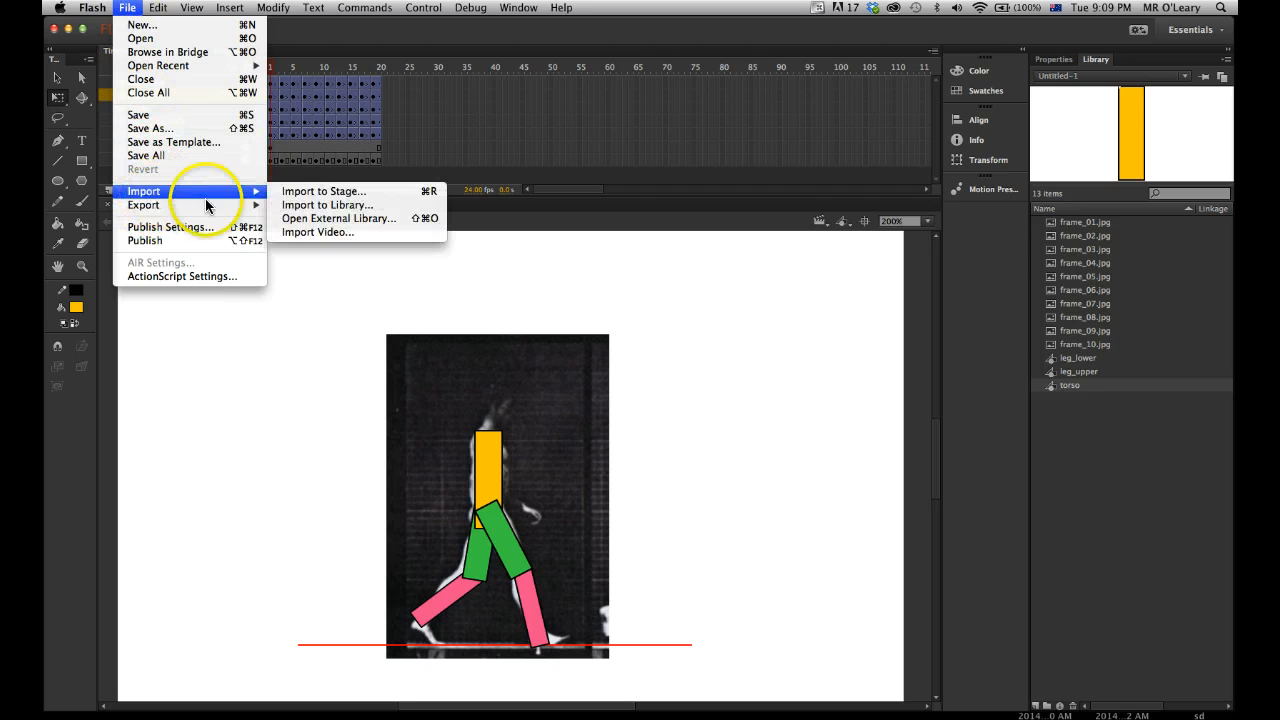
pyautogui.click(316, 204)
pyautogui.moveTo(676, 302); pyautogui.dragTo(680, 215)
pyautogui.click(572, 238)
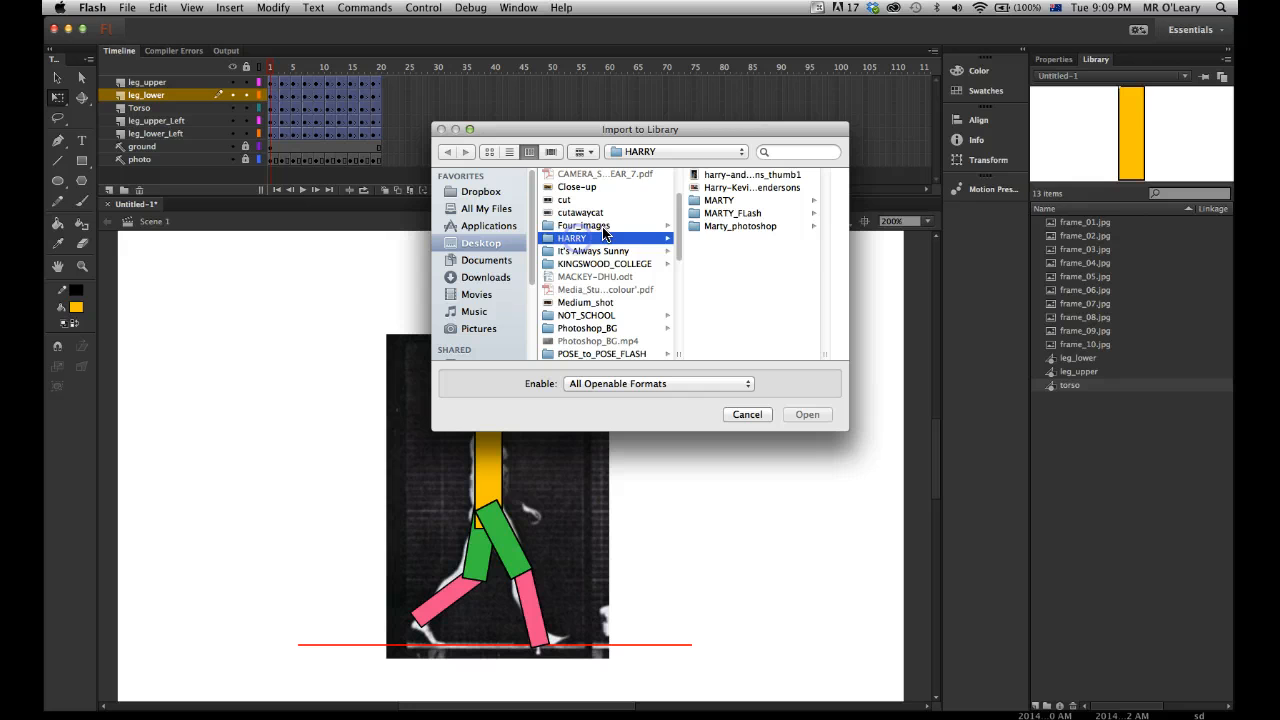
pyautogui.click(710, 200)
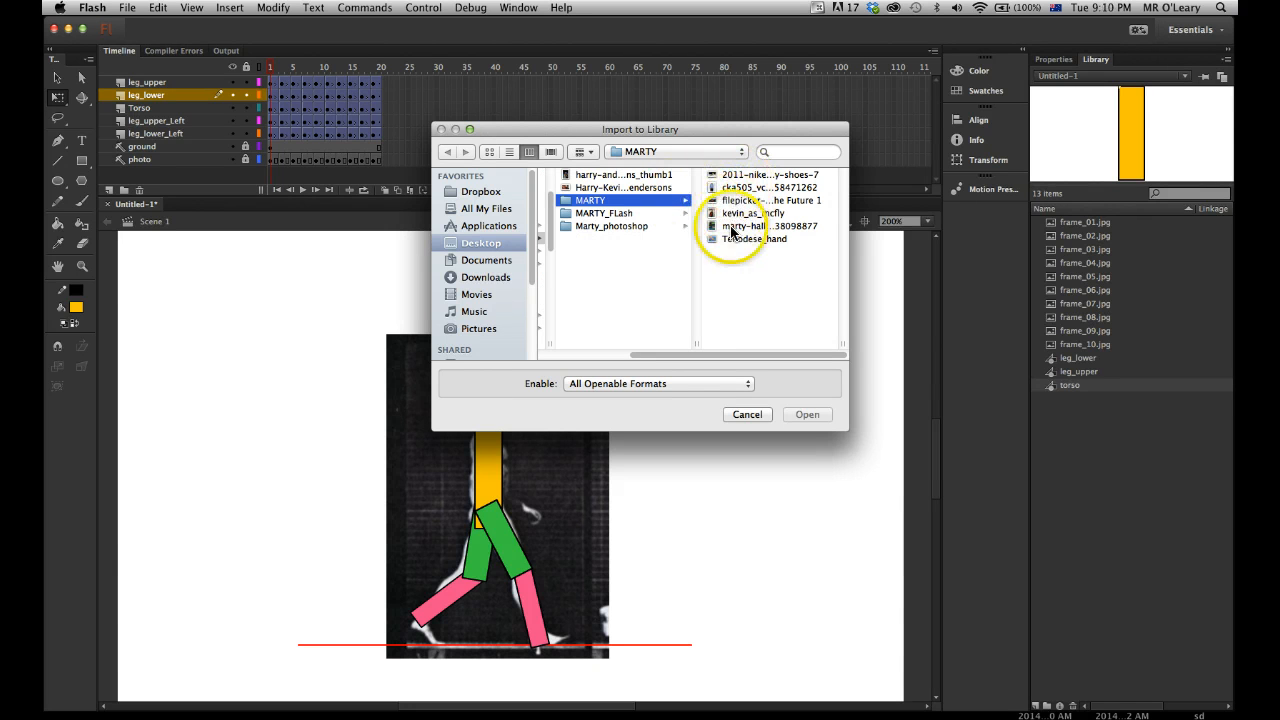
# Enlarge the import dialog and preview the source images in the MARTY folder one after another
pyautogui.click(732, 227)
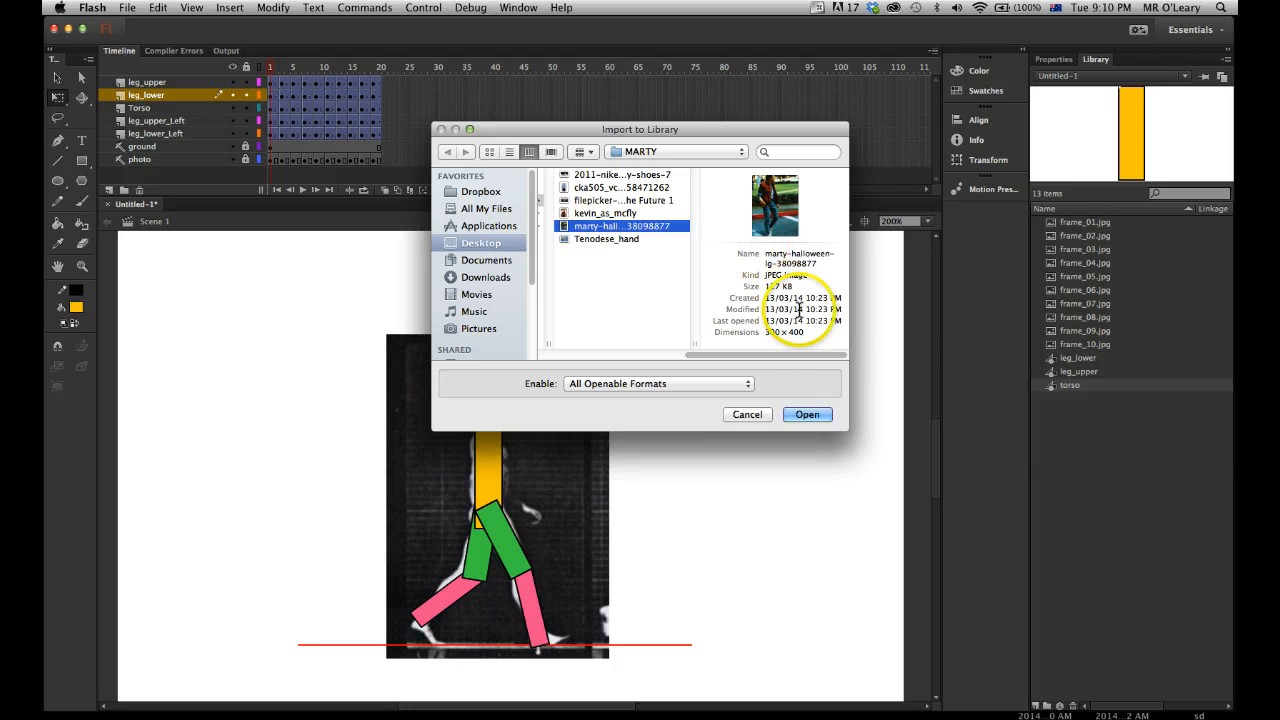
pyautogui.moveTo(848, 363); pyautogui.dragTo(905, 354)
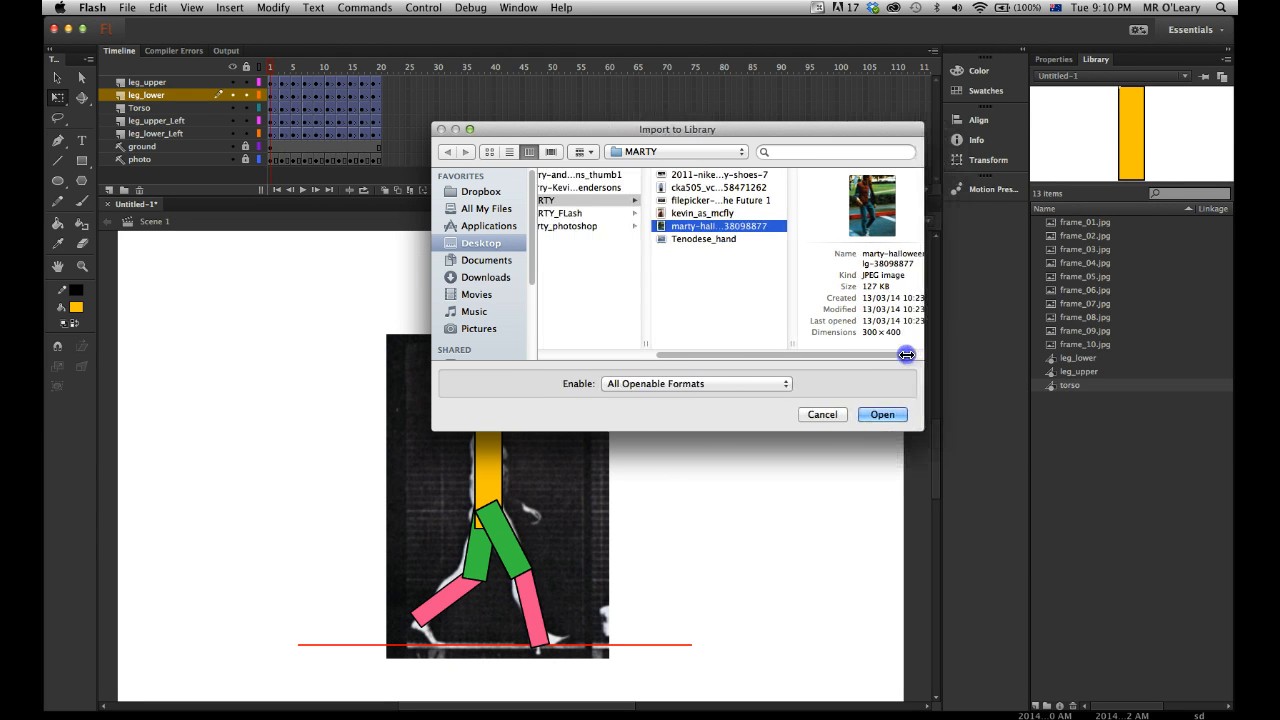
pyautogui.press('Up')
pyautogui.press('Up')
pyautogui.press('Up')
pyautogui.press('Up')
pyautogui.press('Down')
pyautogui.press('Down')
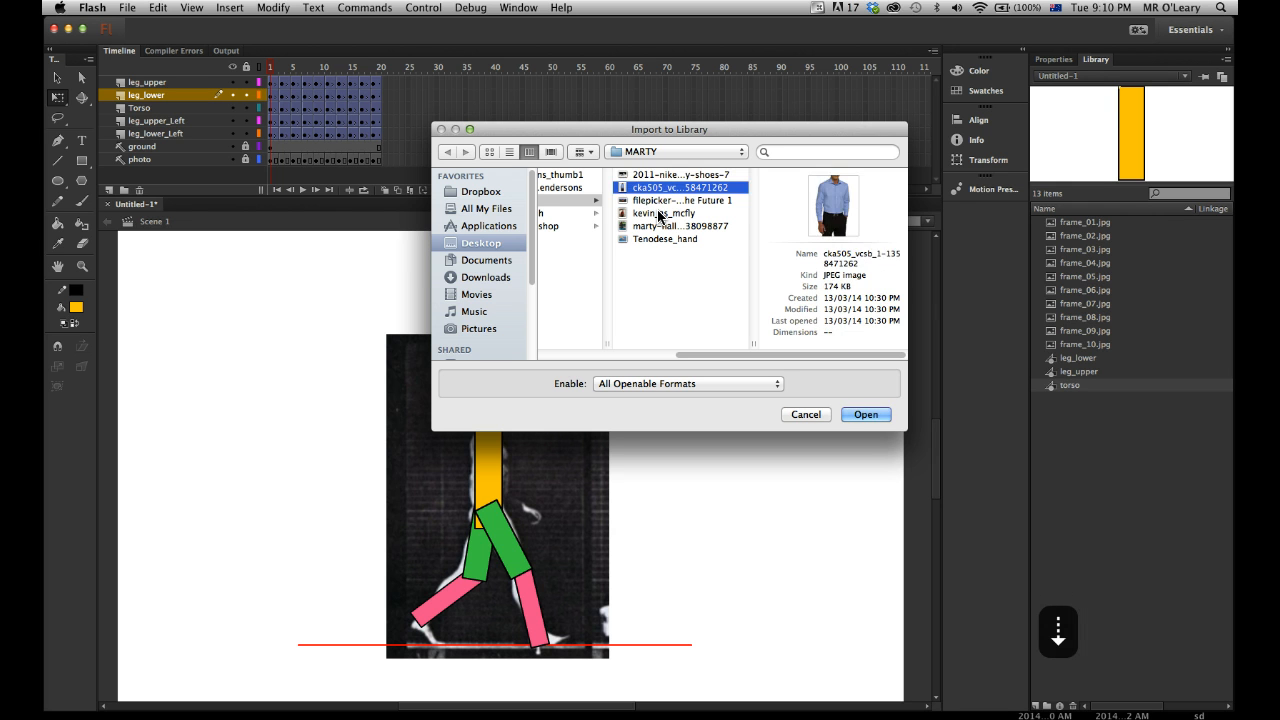
pyautogui.press('Down')
pyautogui.press('Down')
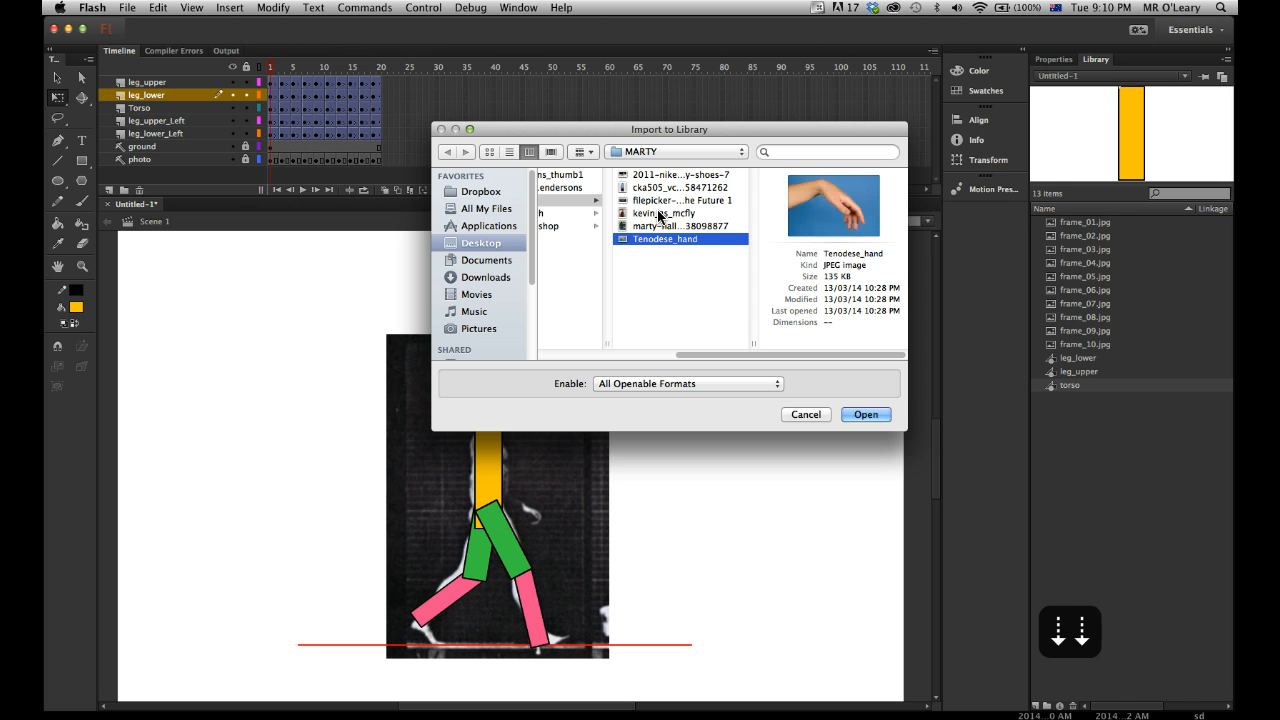
pyautogui.press('Up')
# Import HEAD.png from the MARTY_FLash folder into the library and preview it there
pyautogui.moveTo(716, 356); pyautogui.dragTo(660, 358)
pyautogui.click(608, 213)
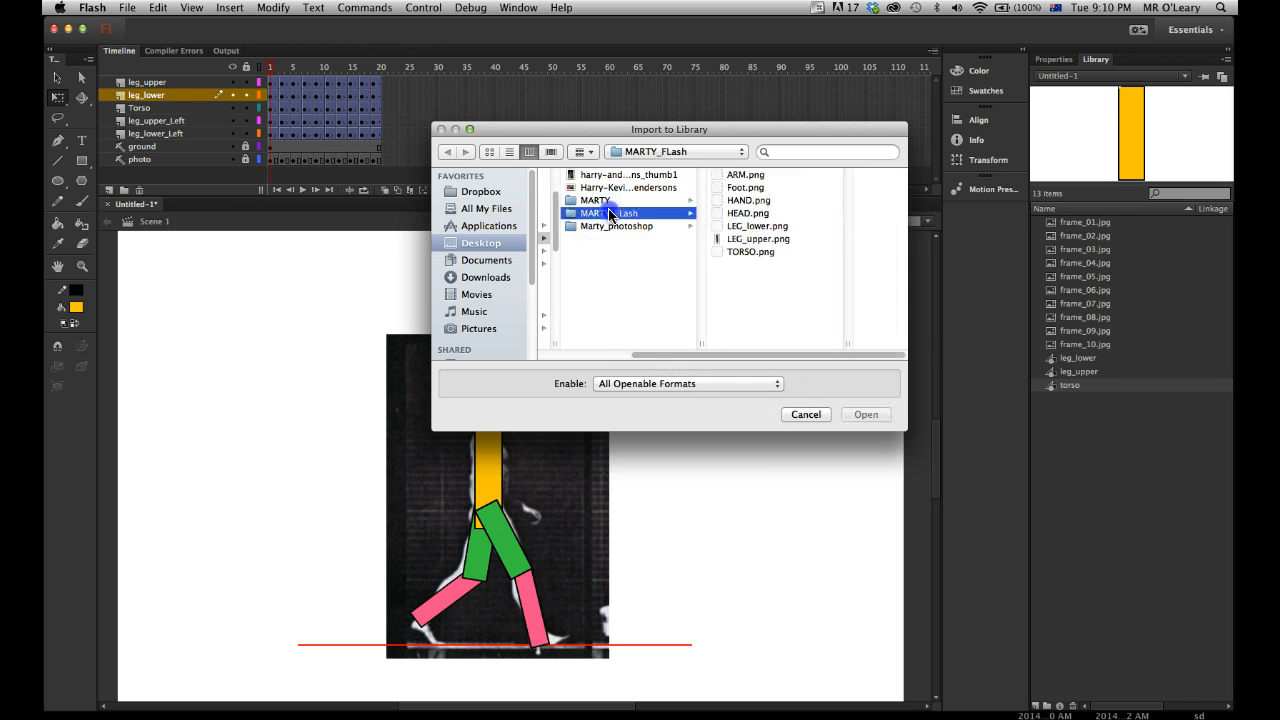
pyautogui.click(740, 214)
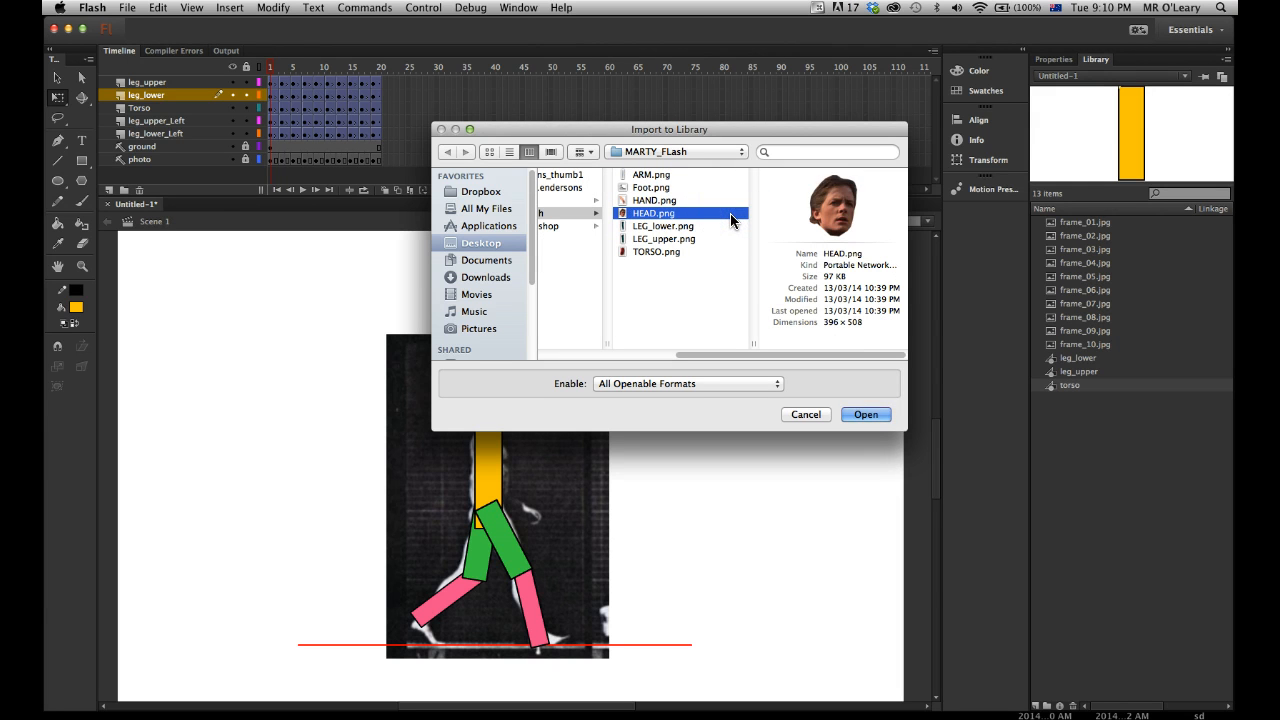
pyautogui.press('Down')
pyautogui.press('Up')
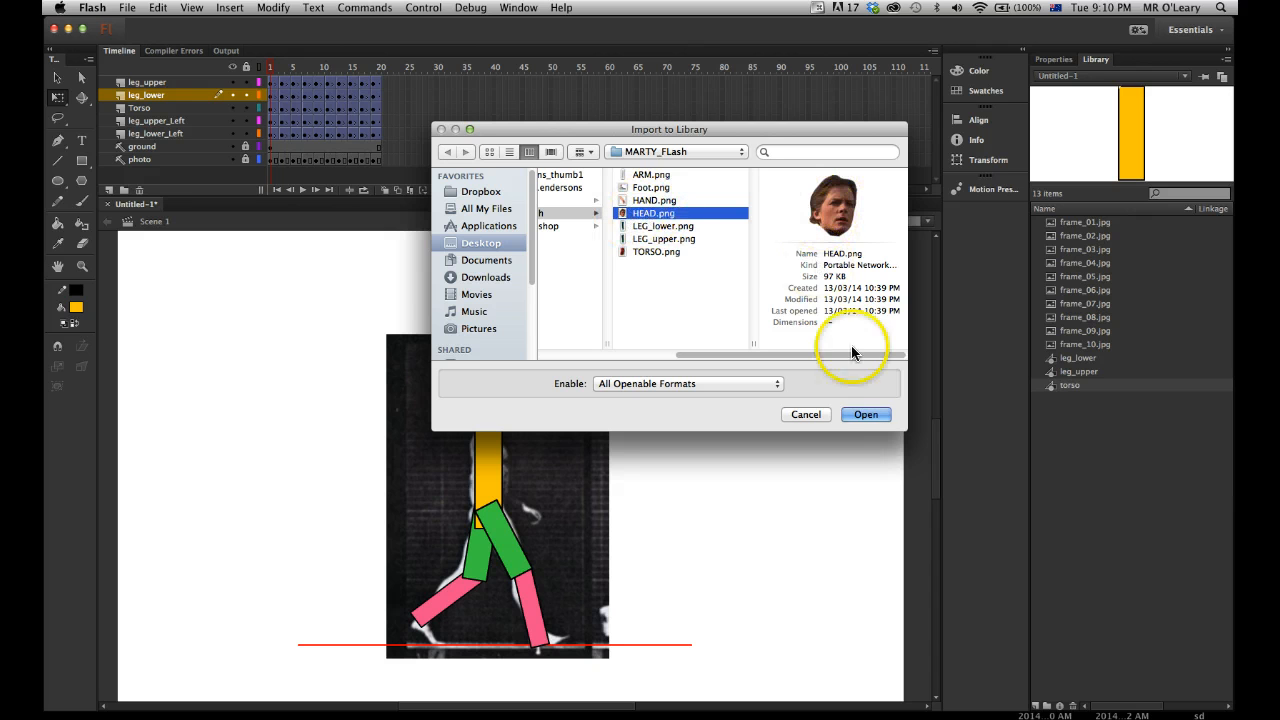
pyautogui.click(878, 422)
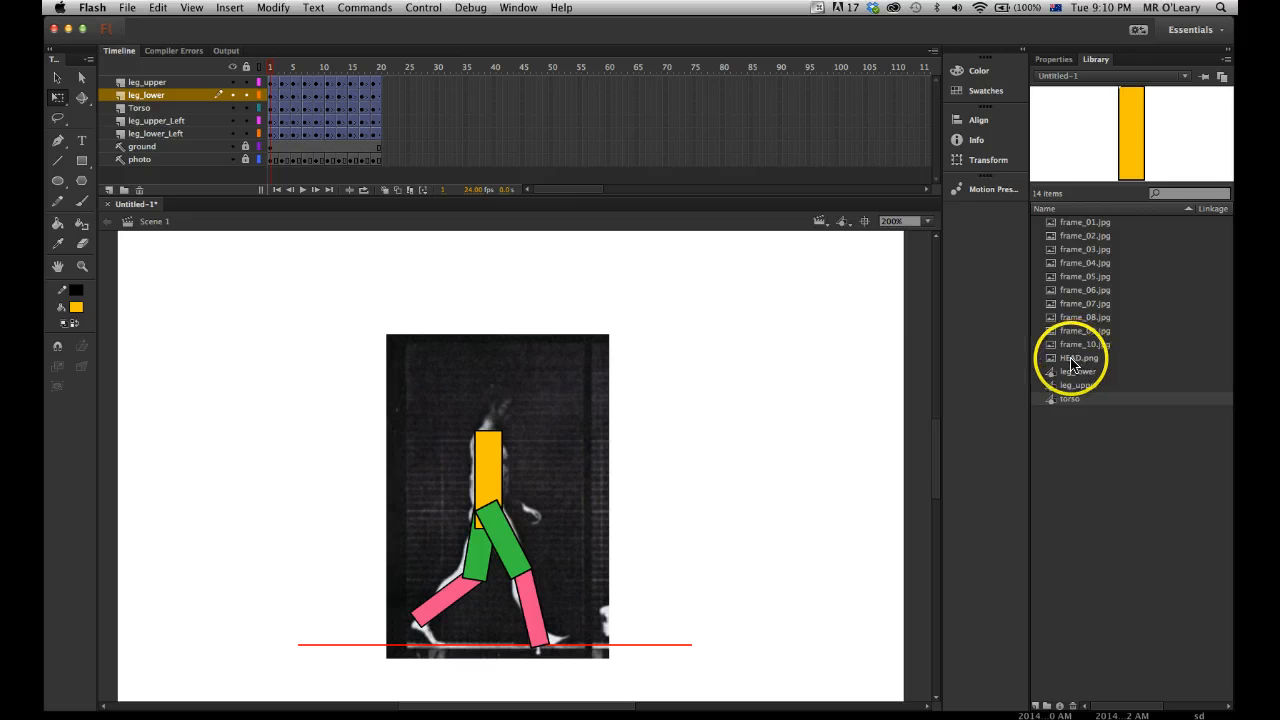
pyautogui.click(1072, 362)
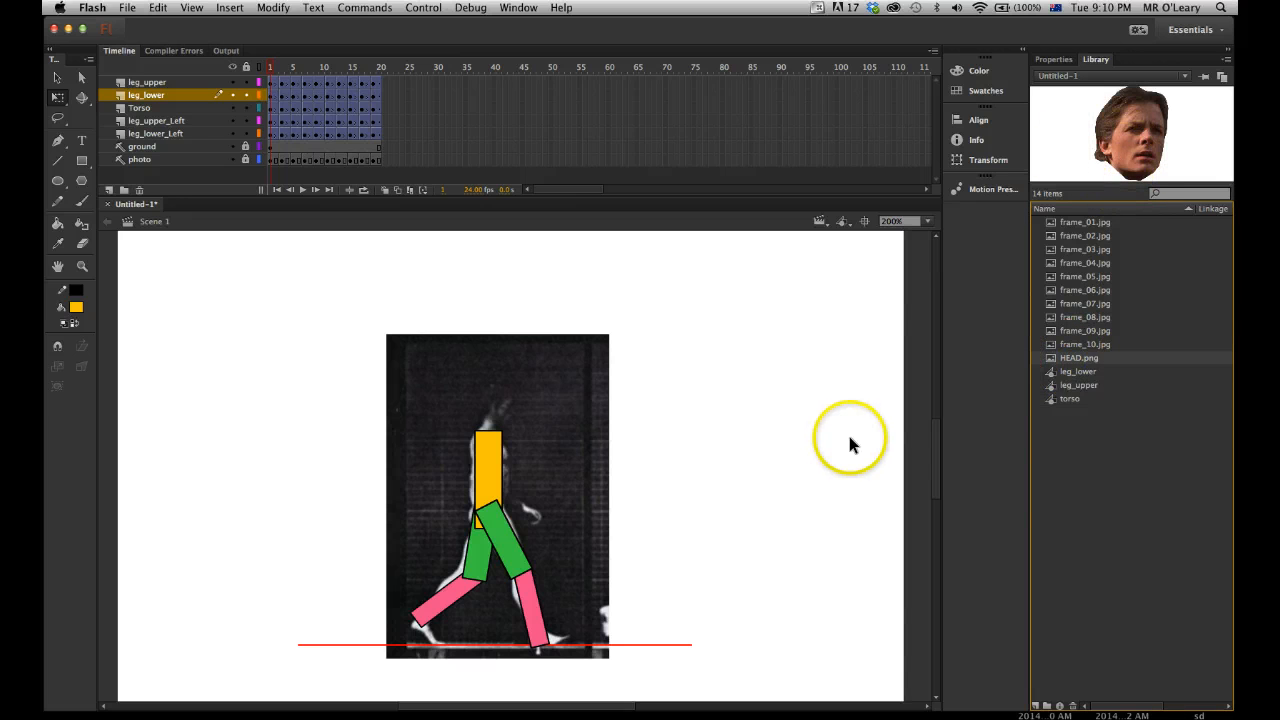
pyautogui.click(671, 422)
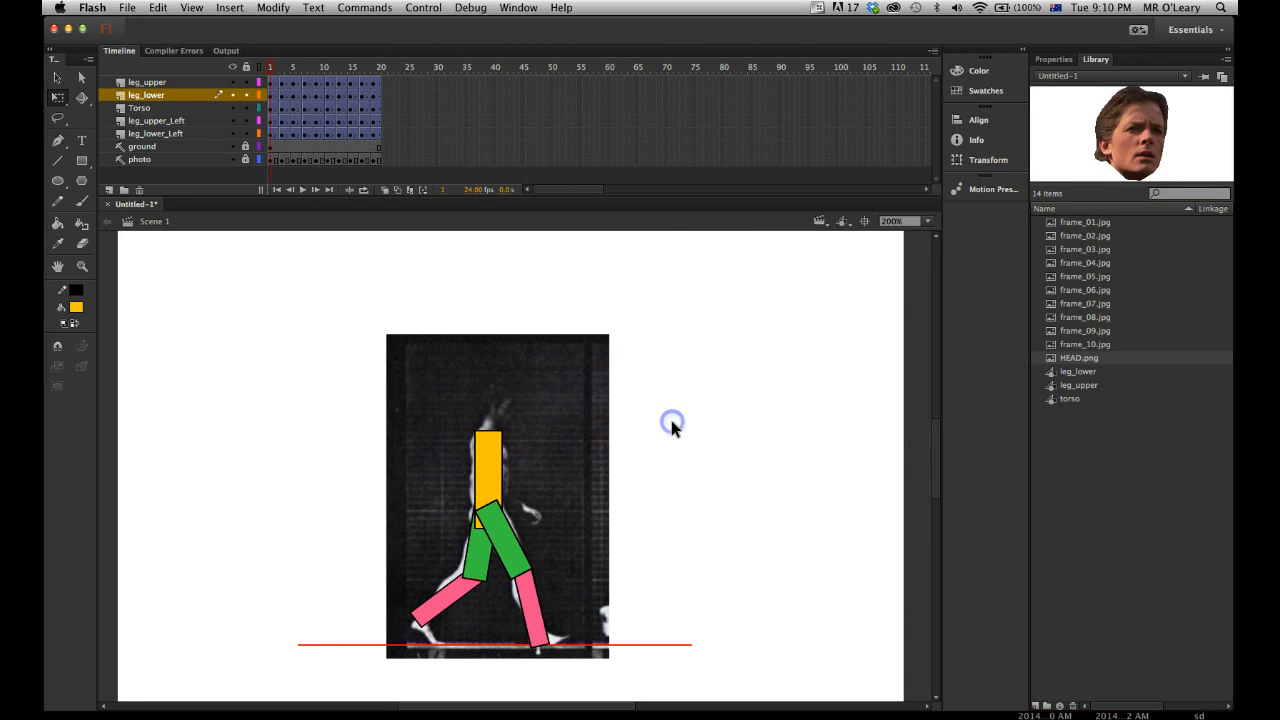
# Open the torso symbol for editing and add a new layer named head above Layer 1
pyautogui.click(483, 460)
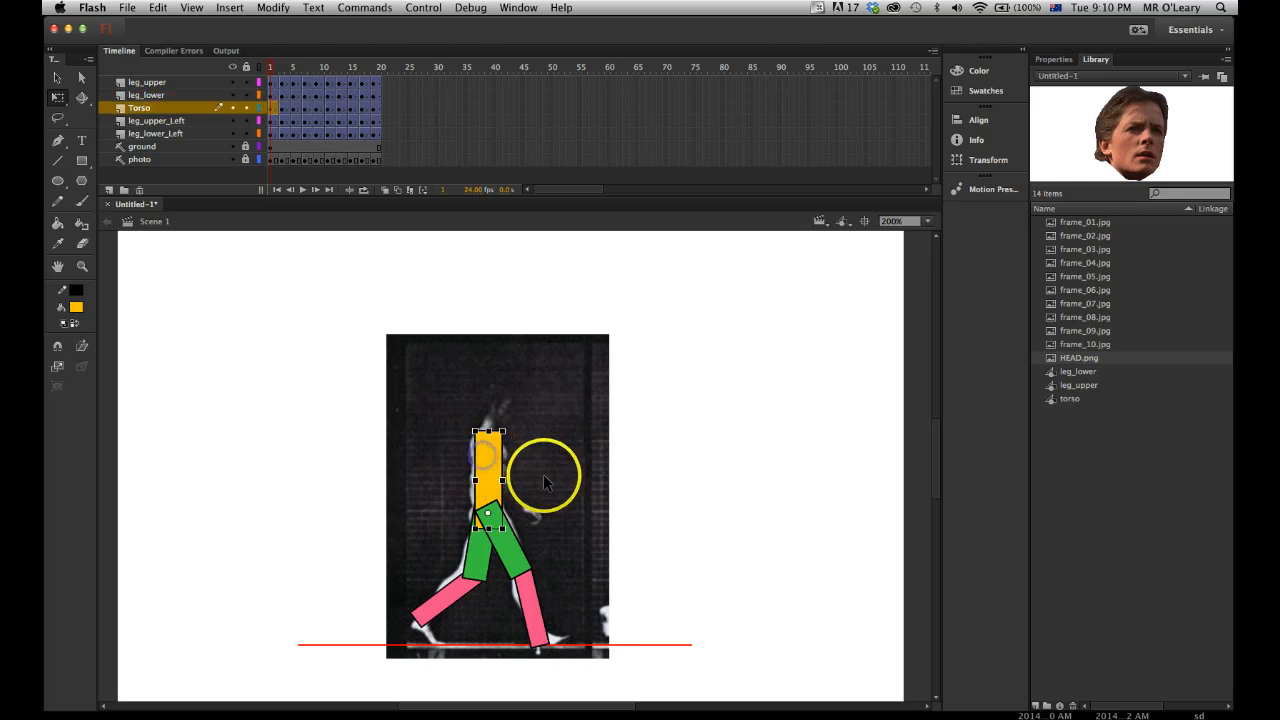
pyautogui.doubleClick(486, 460)
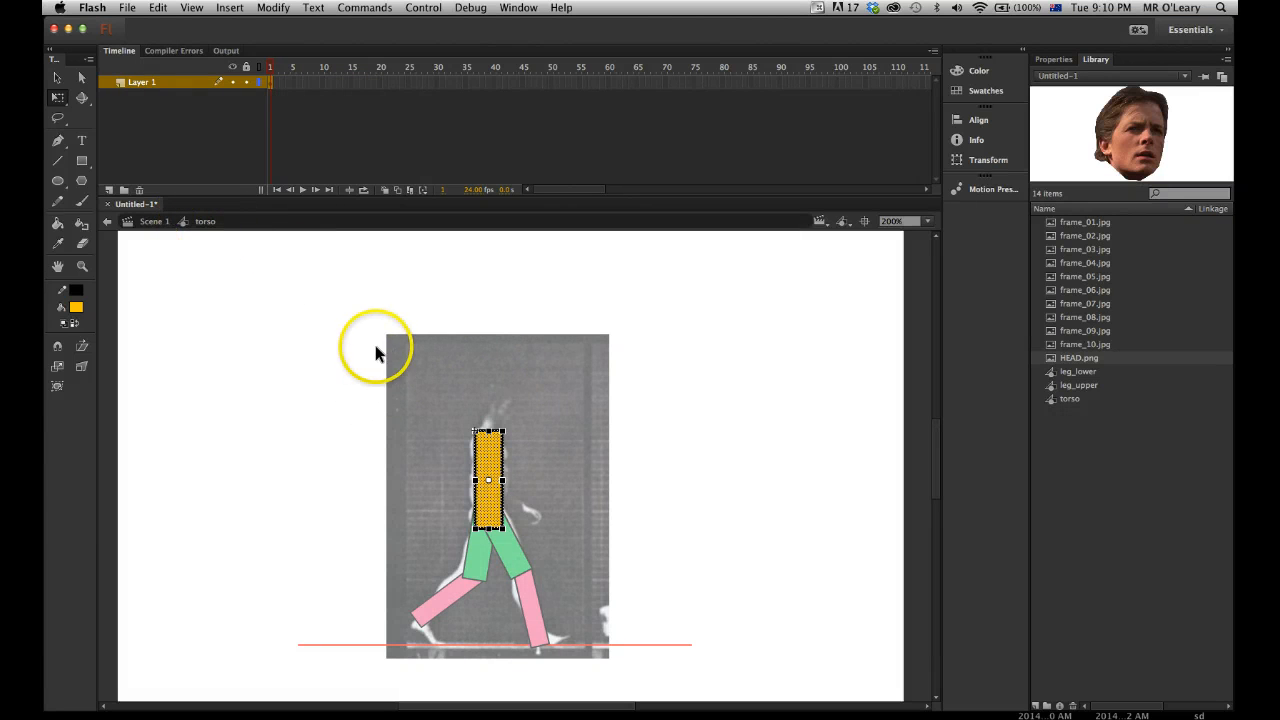
pyautogui.click(109, 189)
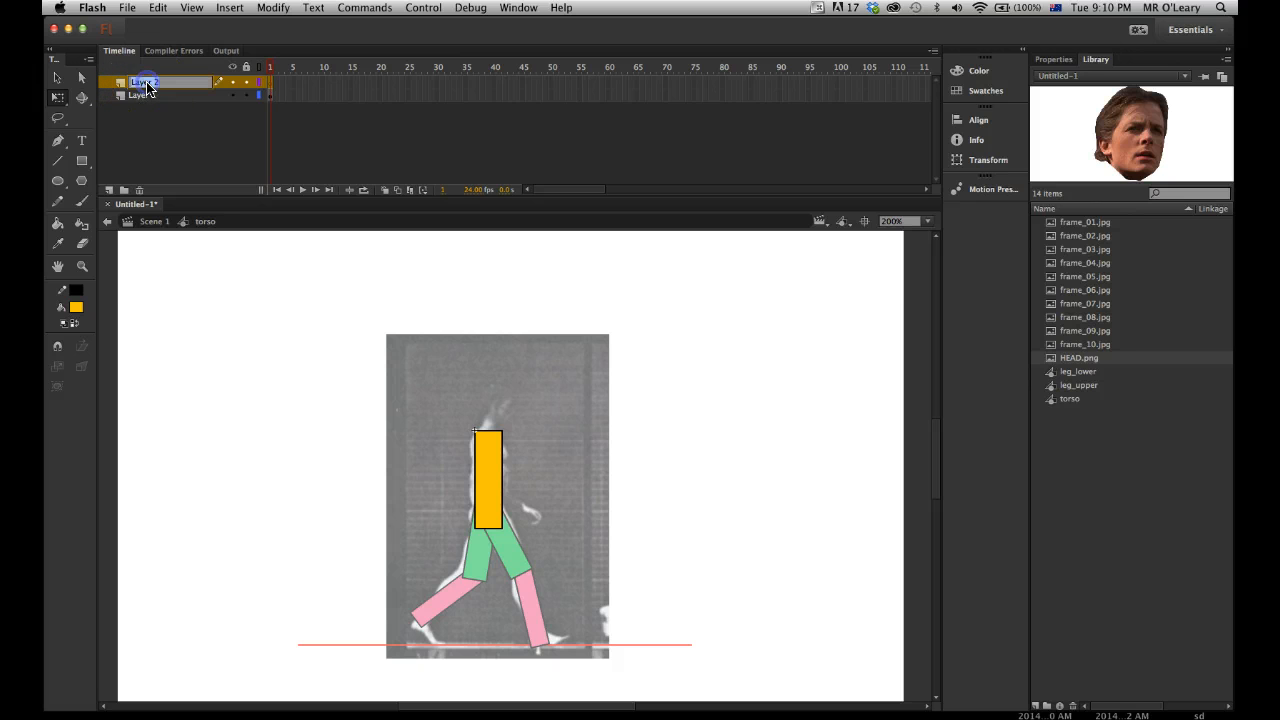
pyautogui.write('he')
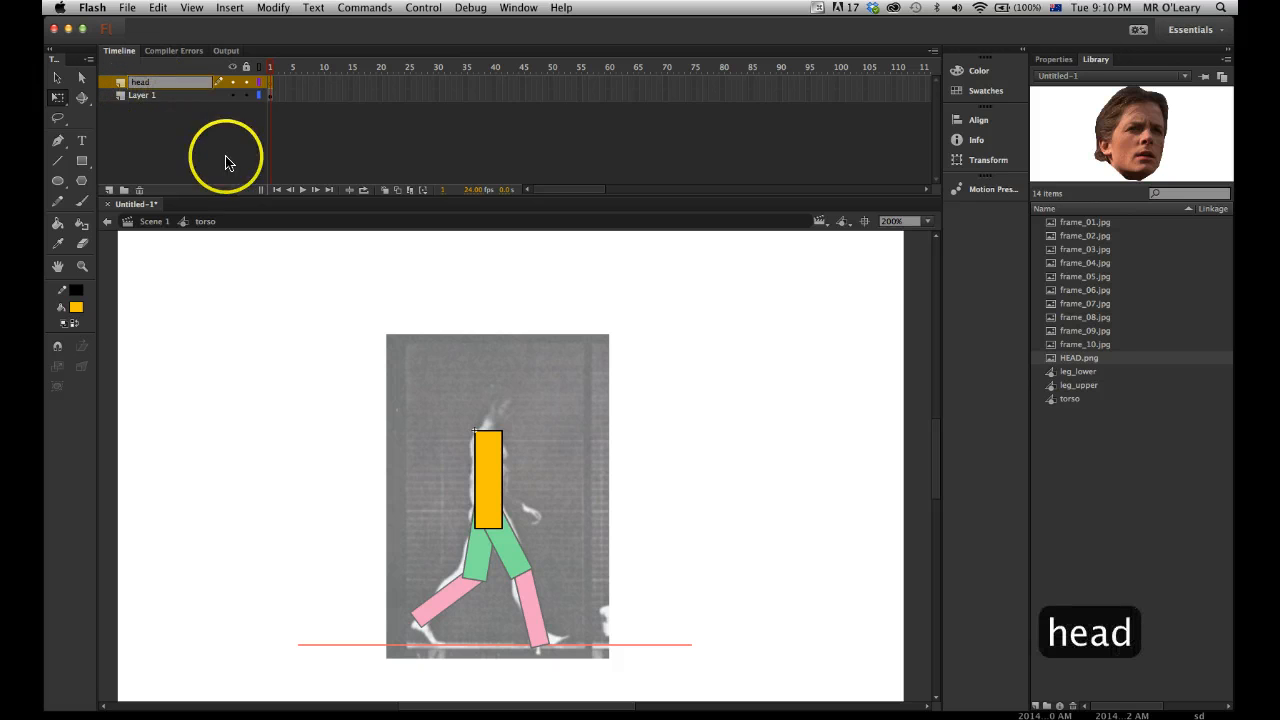
pyautogui.write('ad')
pyautogui.press('Return')
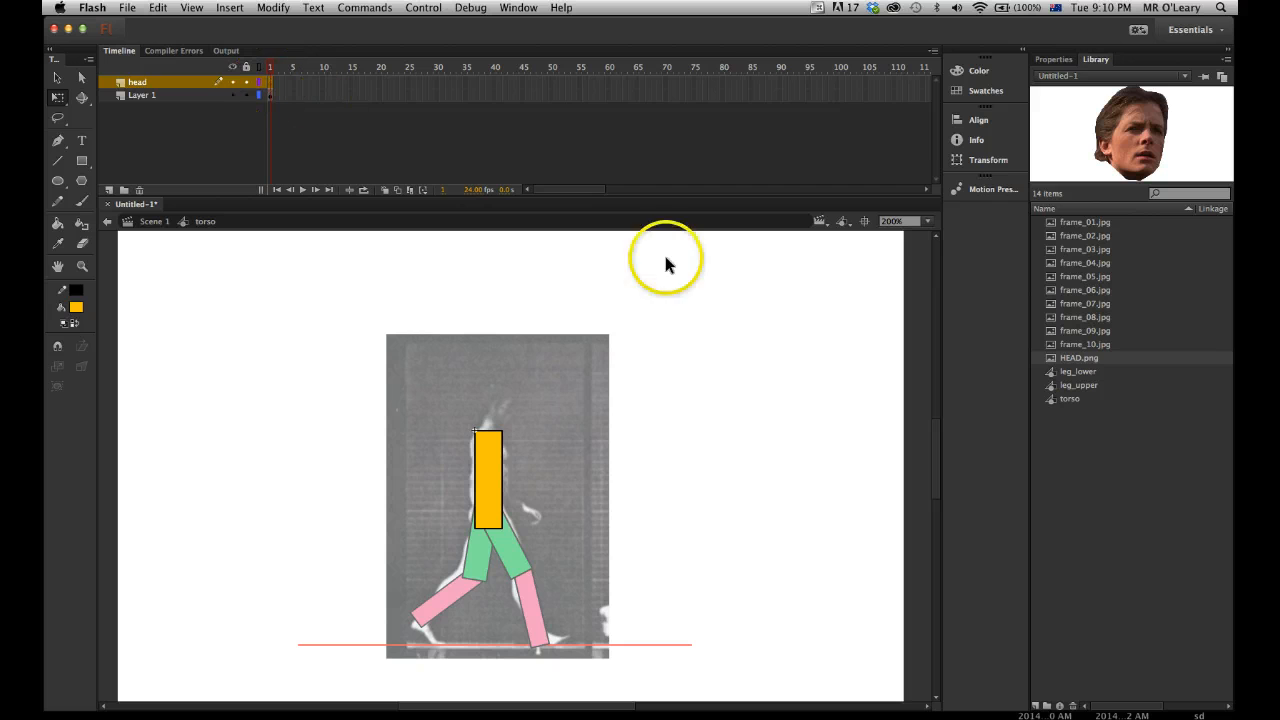
# Place HEAD.png from the library on the head layer inside the torso symbol
pyautogui.click(1052, 360)
pyautogui.moveTo(1052, 362); pyautogui.dragTo(697, 424)
pyautogui.moveTo(577, 472); pyautogui.dragTo(580, 466)
pyautogui.moveTo(523, 318); pyautogui.dragTo(514, 495)
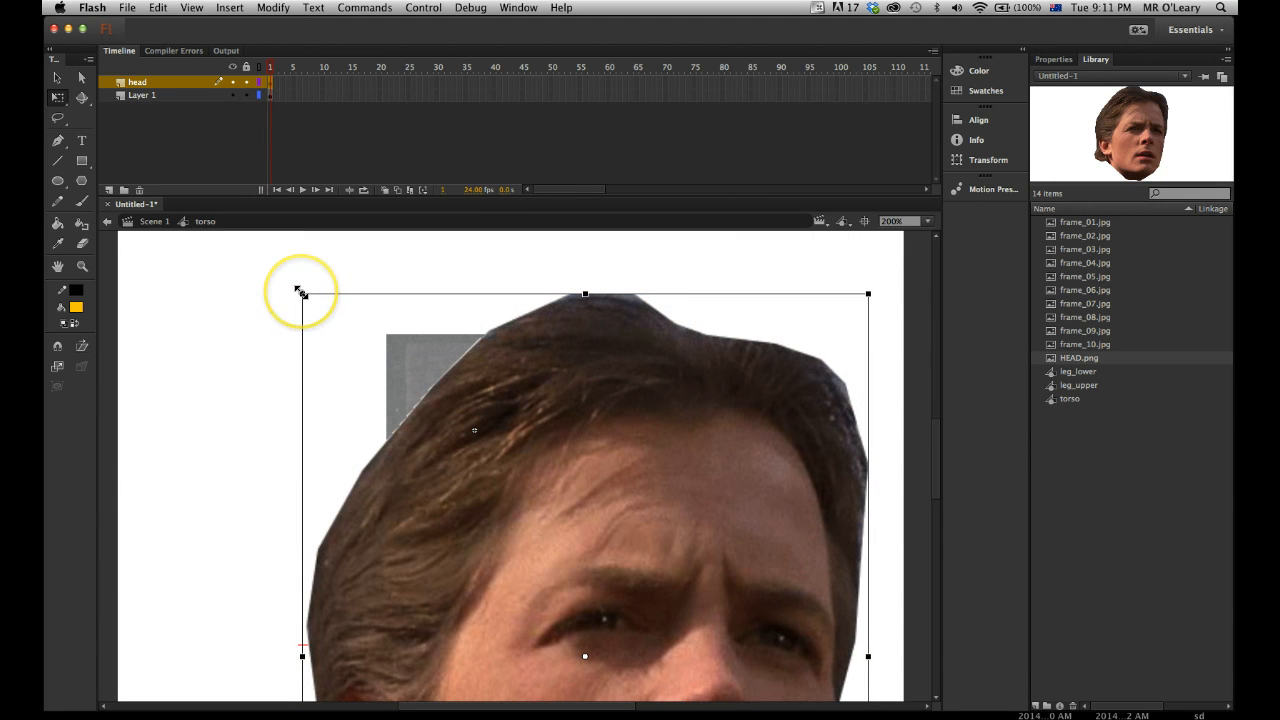
# Scale the head image down proportionally to a still oversized head and position it over the yellow torso rectangle
pyautogui.moveTo(302, 295); pyautogui.dragTo(468, 533)
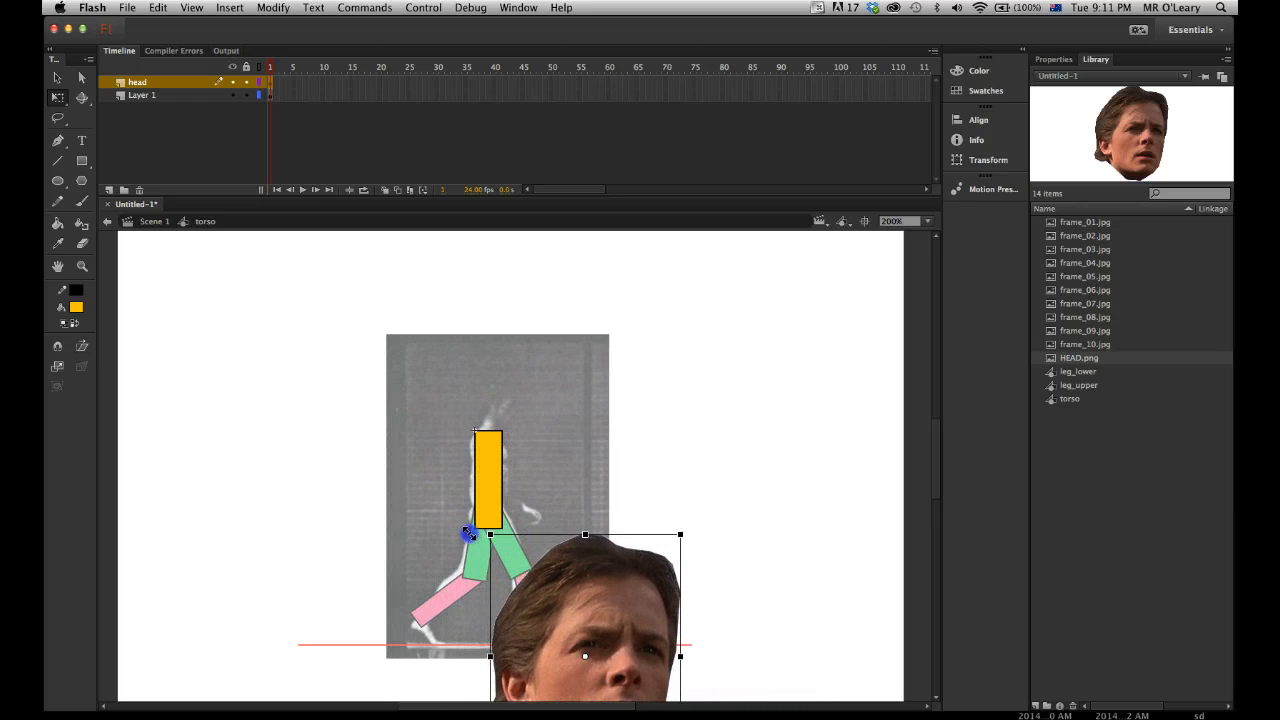
pyautogui.moveTo(595, 605); pyautogui.dragTo(619, 379)
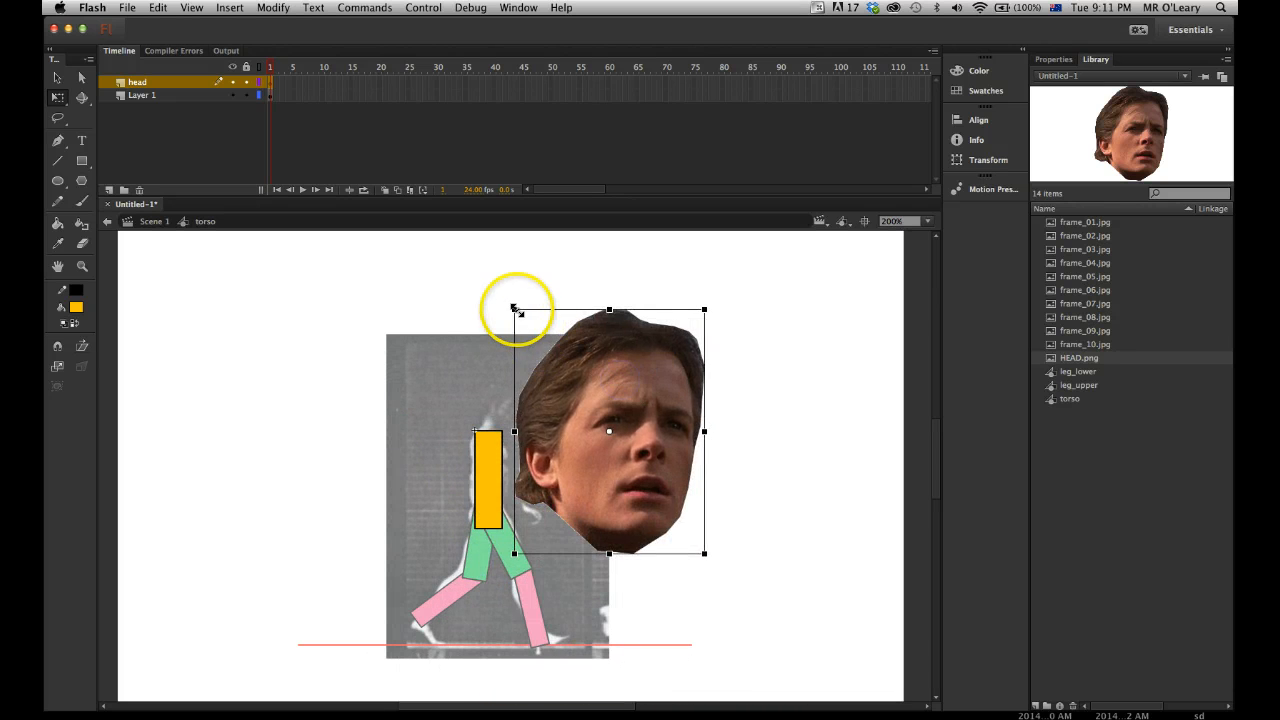
pyautogui.moveTo(519, 317); pyautogui.dragTo(541, 345)
pyautogui.moveTo(607, 400); pyautogui.dragTo(500, 423)
pyautogui.click(438, 330)
pyautogui.click(548, 422)
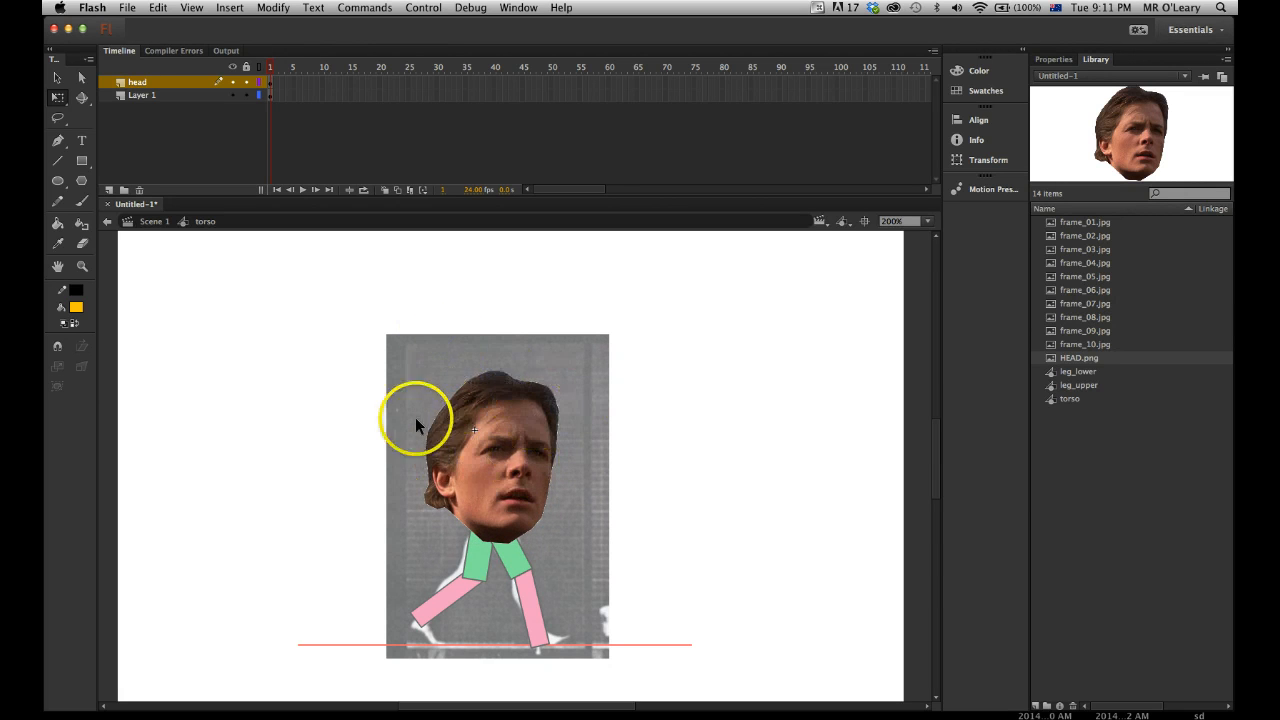
# Return to Scene 1, test the movie to review the walk with the head attached, and close the preview
pyautogui.press('super+Return')
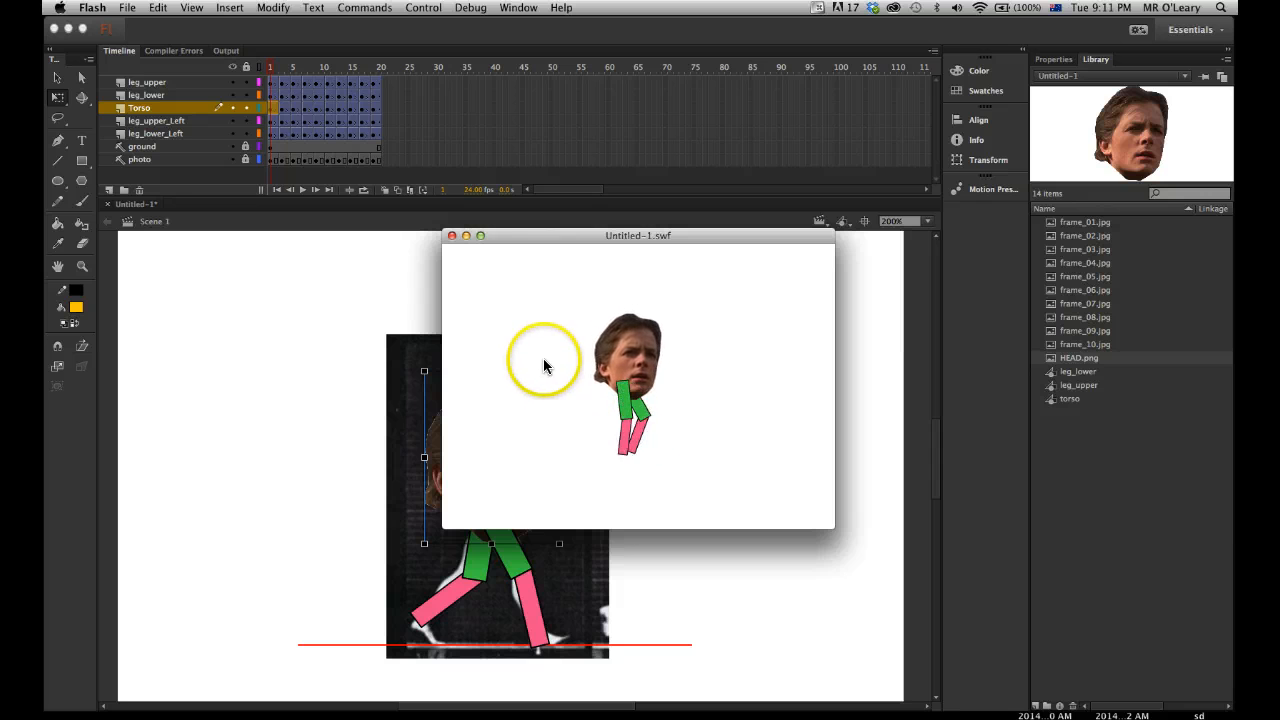
pyautogui.click(451, 236)
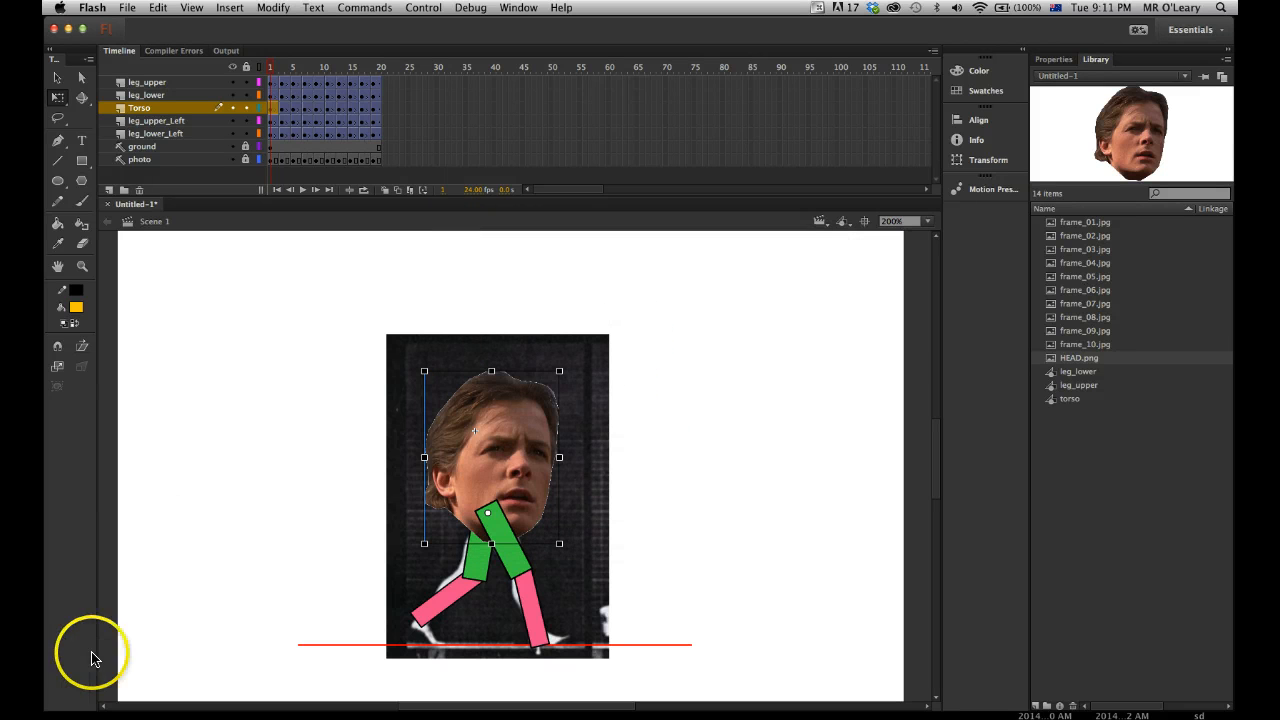